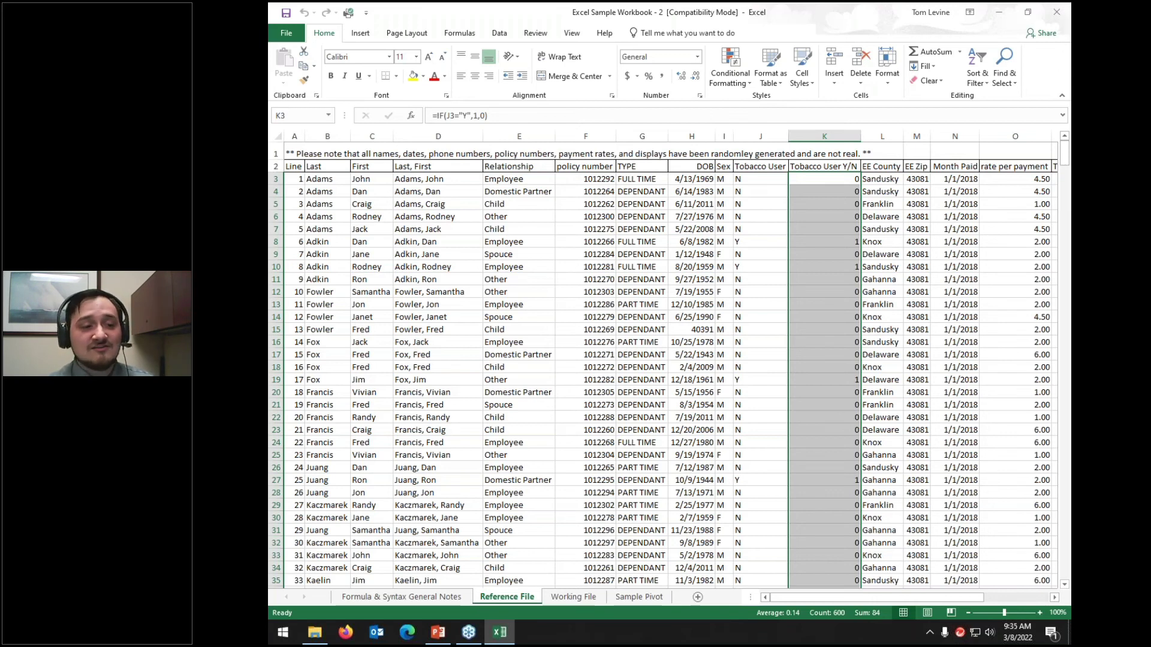
Delete the disclaimer note row above the column headers in the Reference File sheet
key("alt+Tab")
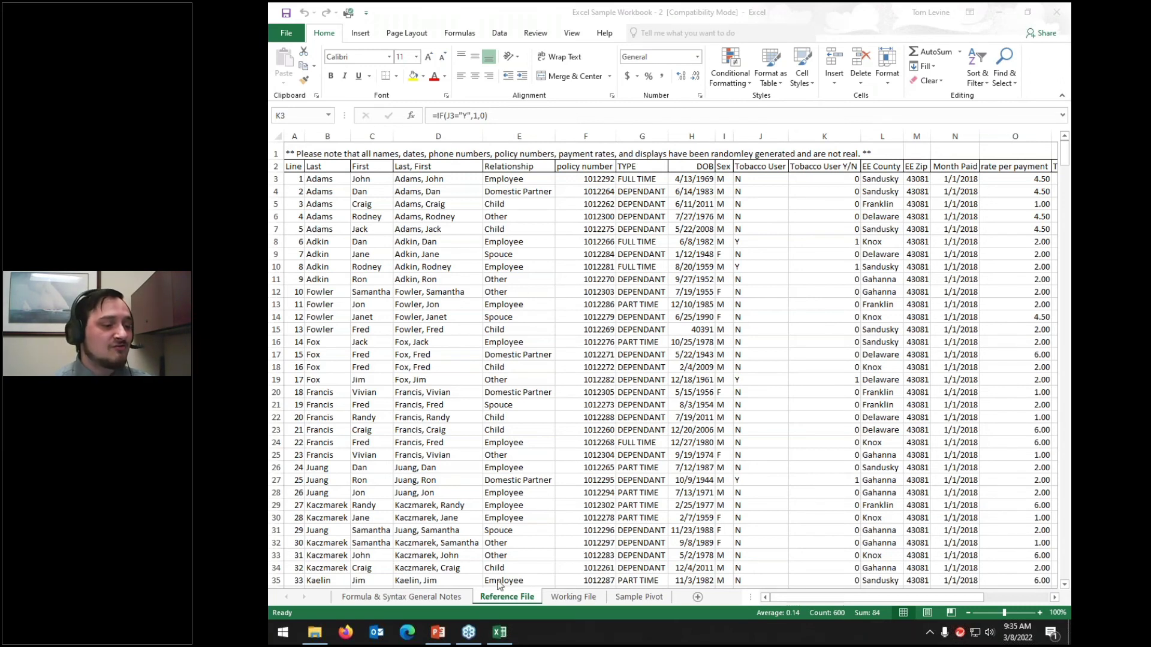
left_click(504, 599)
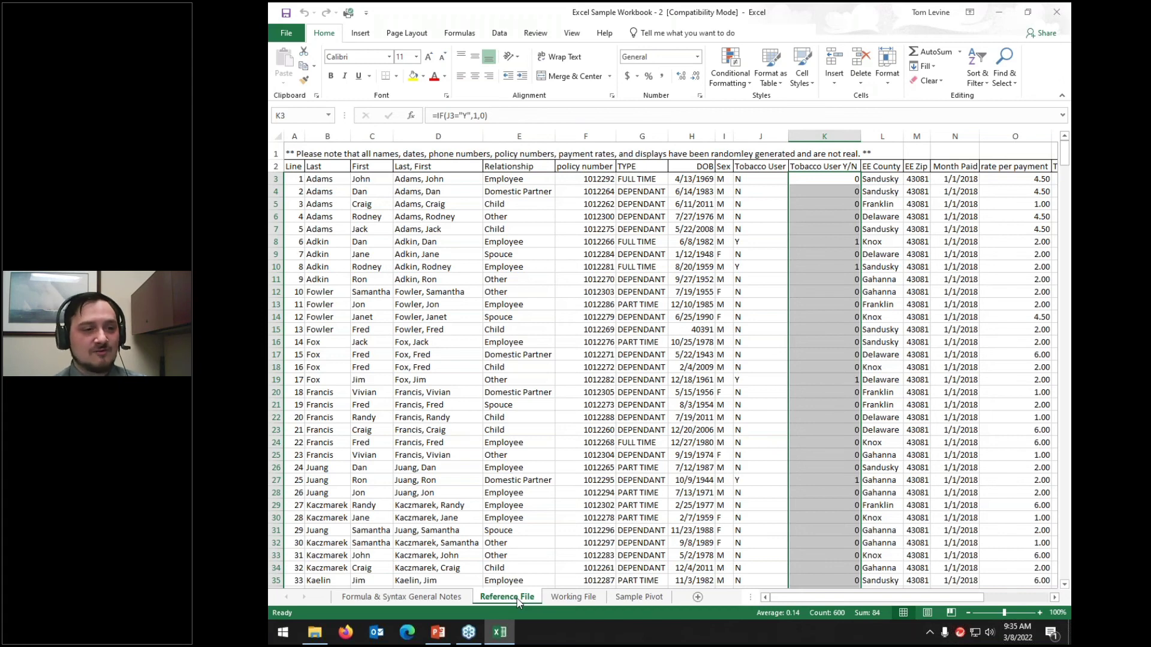
left_click(825, 136)
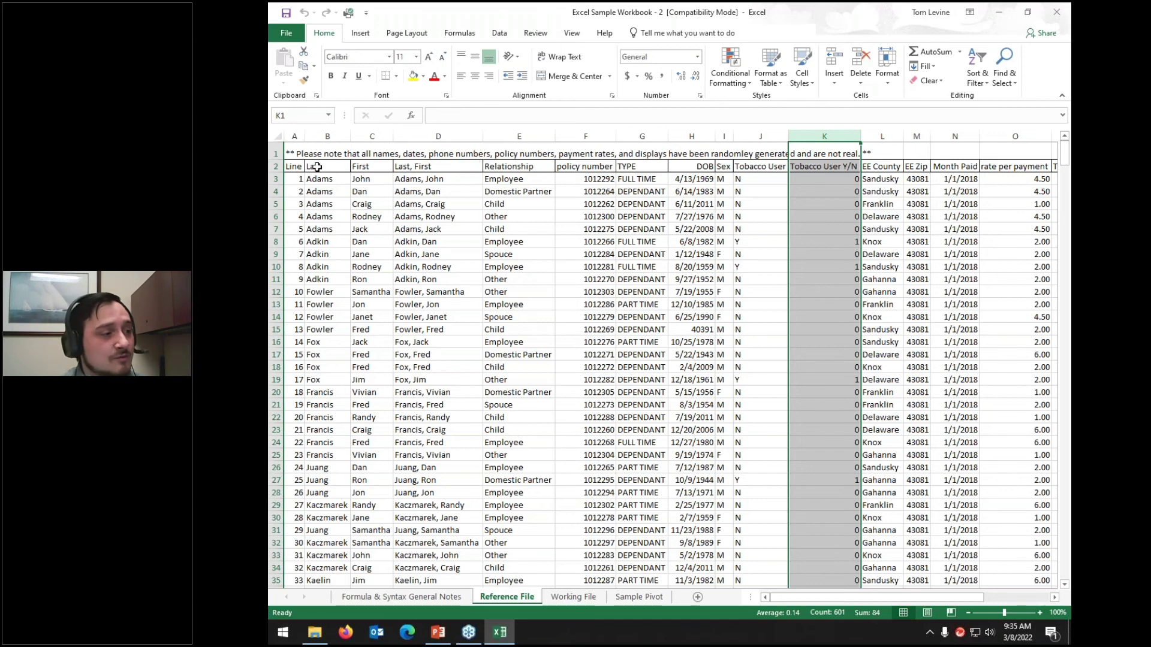
right_click(276, 154)
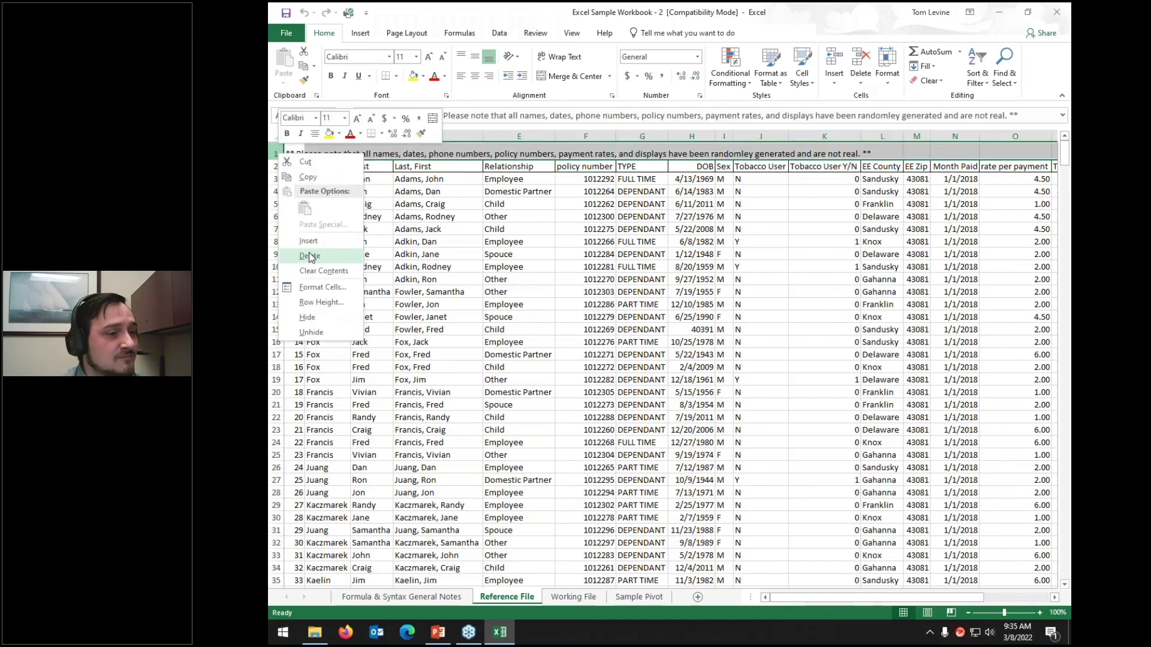
left_click(310, 256)
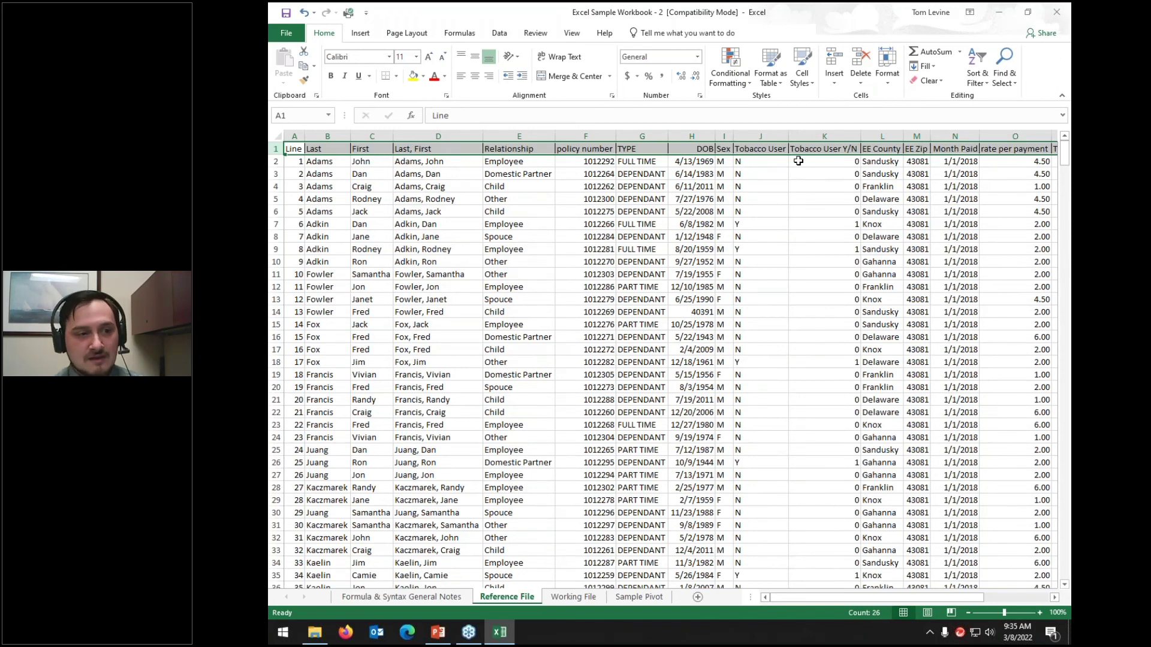
Examine the Tobacco User entries down the rows and compare them with the values in the Tobacco User Y/N column
left_click(763, 161)
key("Down")
key("Down")
key("Down")
key("Down")
key("Down")
key("Down")
key("Down")
key("Down")
key("Down")
key("Down")
key("Down")
key("Down")
key("Down")
key("Down")
key("Down")
key("Down")
key("Down")
key("Down")
key("Down")
key("Down")
key("Down")
key("Down")
key("Down")
key("Down")
key("Down")
key("Down")
key("Down")
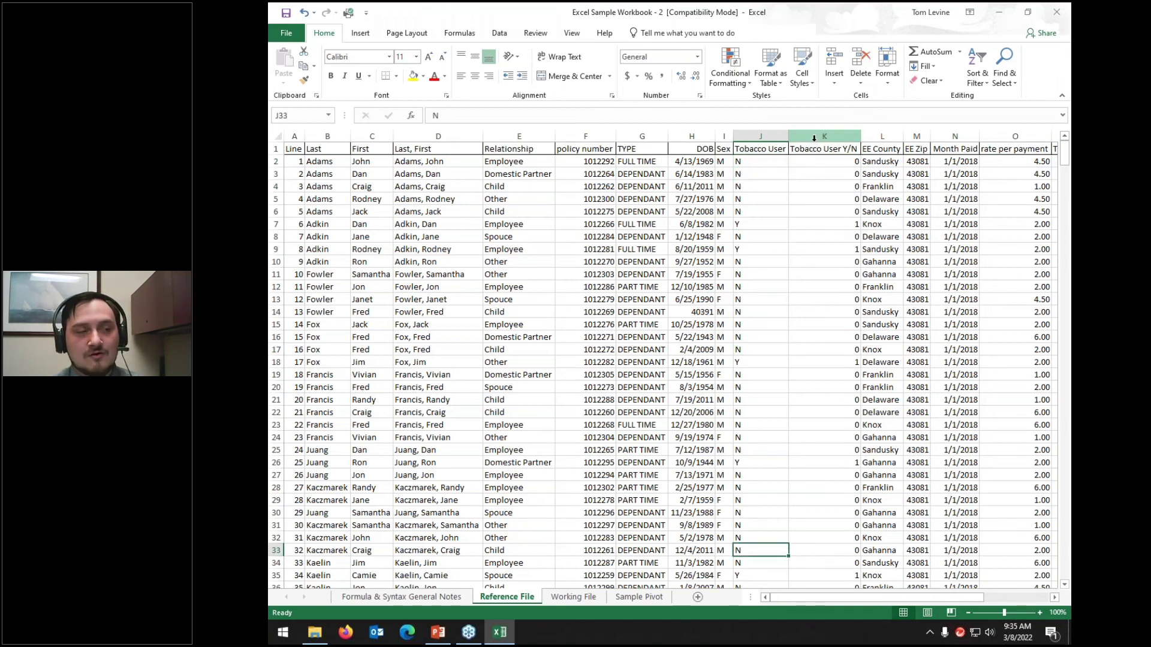
left_click(814, 137)
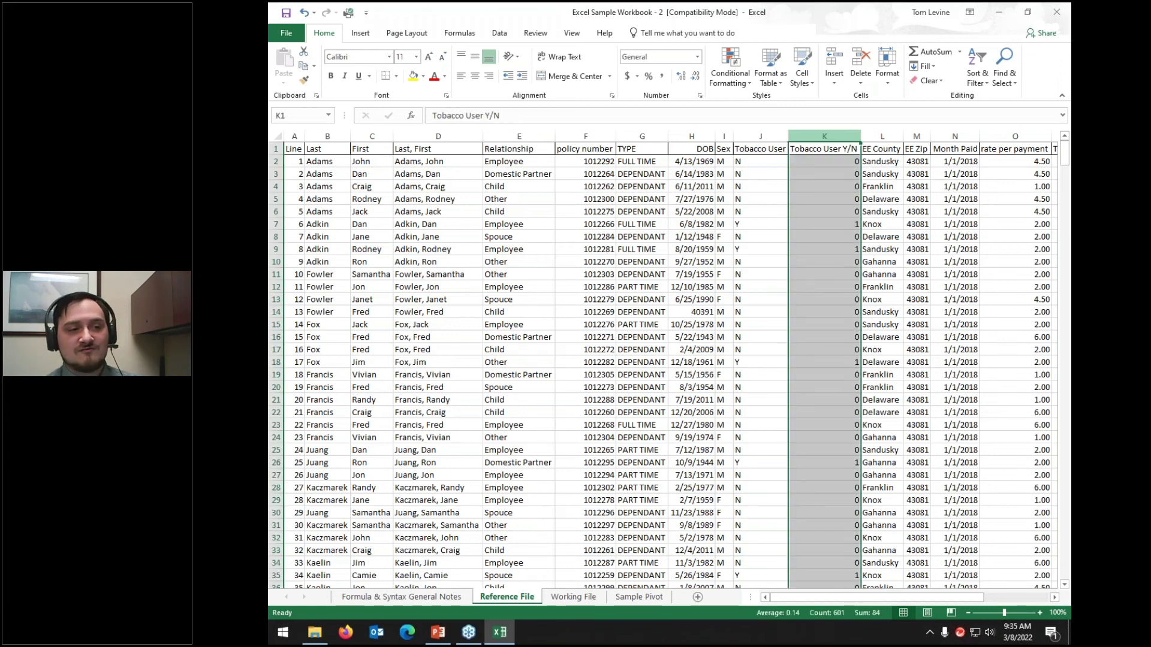
left_click(851, 174)
left_click(841, 226)
left_click(522, 215)
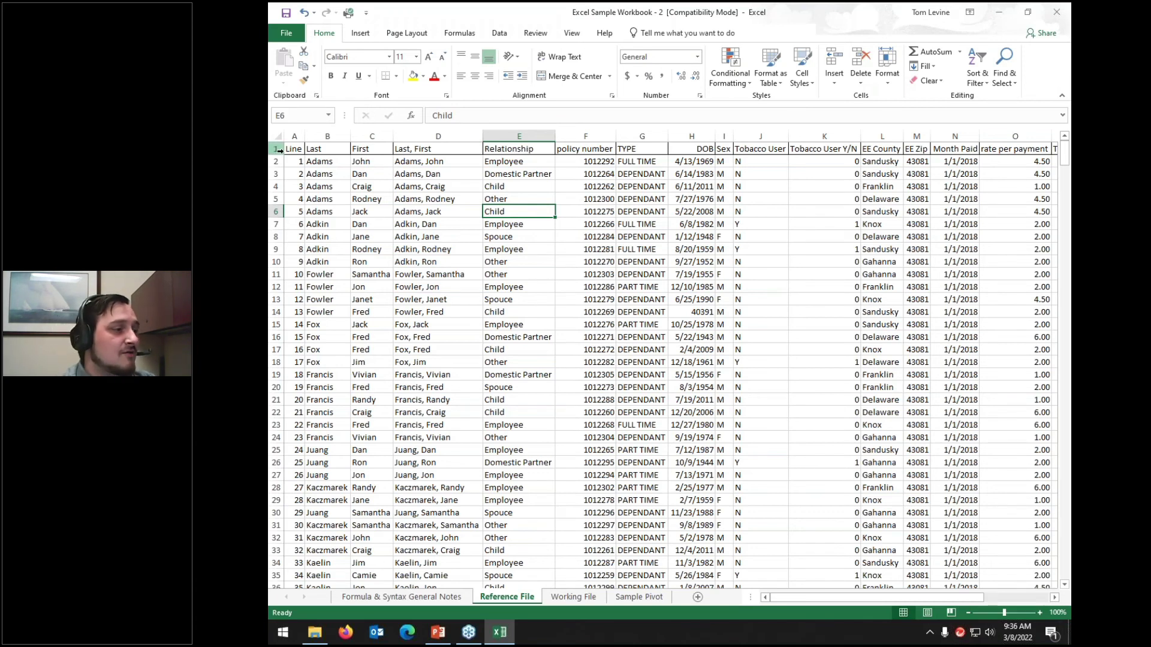
Select the entire data table from cell A1 through its last column and last row
key("ctrl+Home")
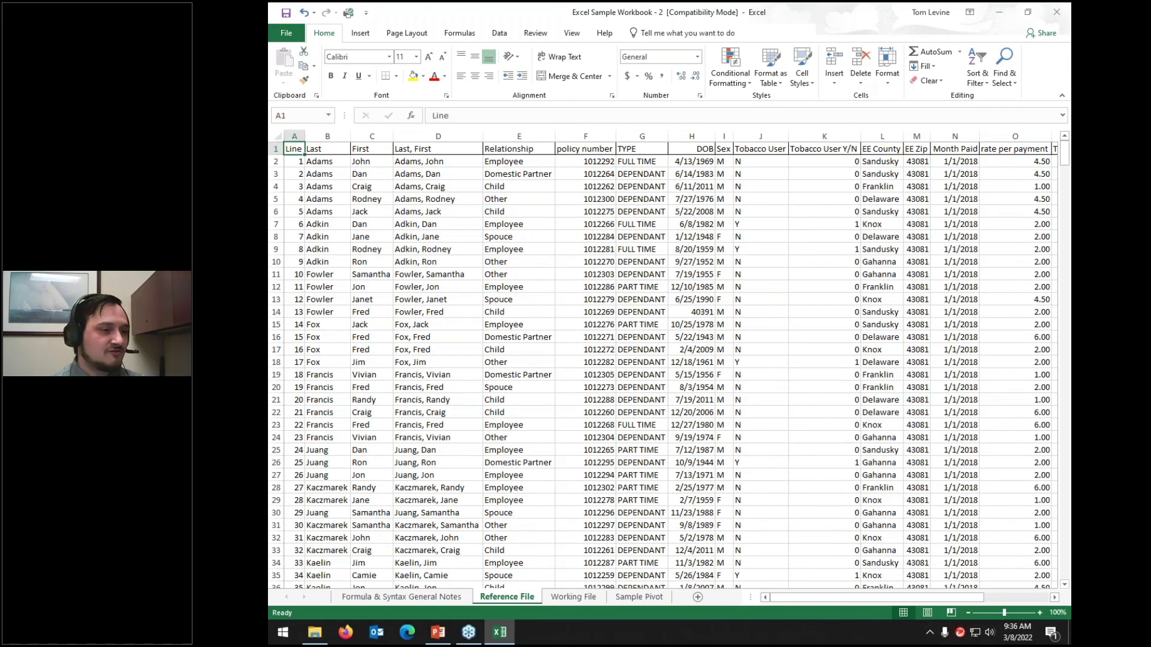
key("ctrl+shift+Right")
key("ctrl+shift+Down")
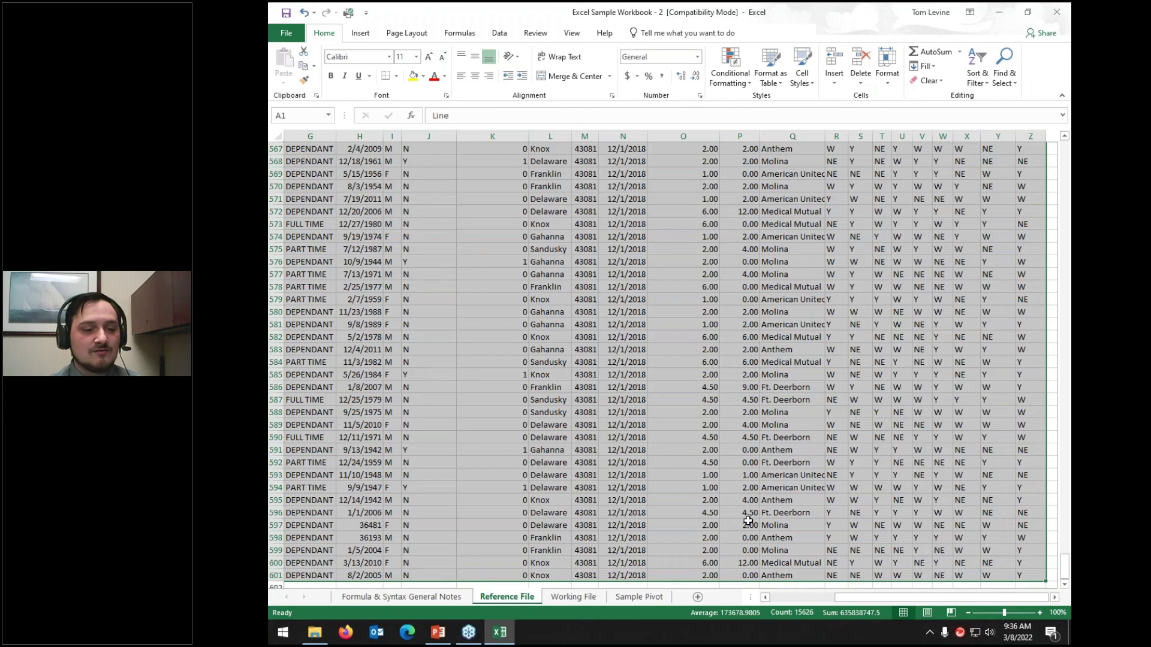
left_click(749, 598)
scroll(627, 487, "up", 8)
scroll(627, 487, "up", 20)
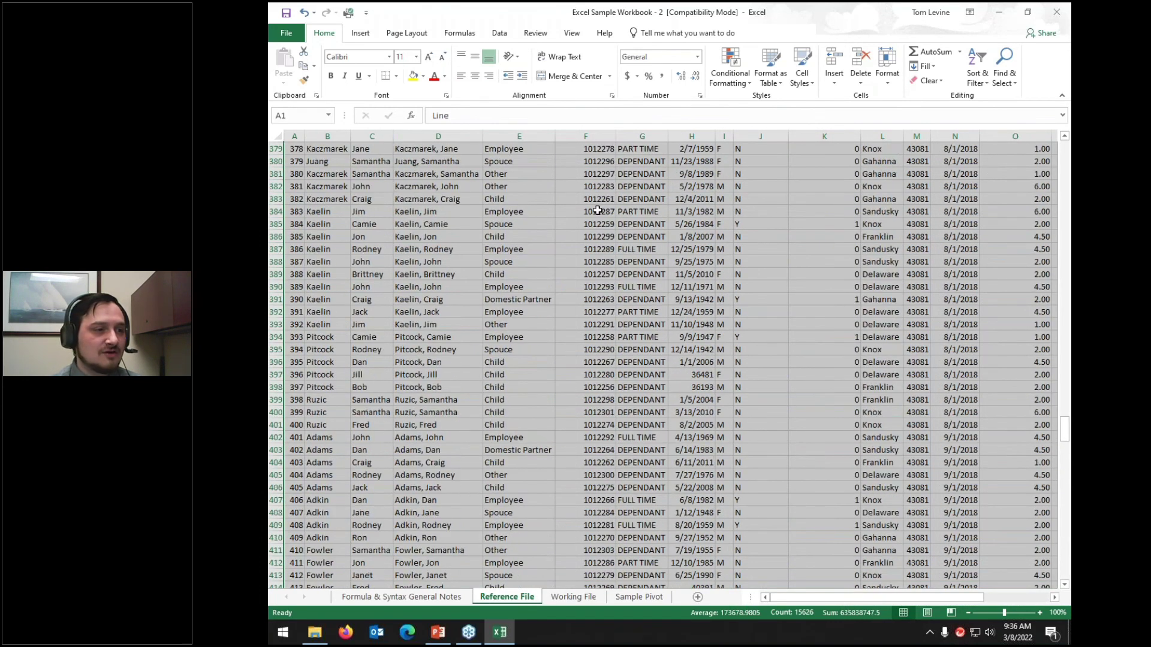
Extend a cell selection from F384 to column R and row 405, and narrow it to end at column Q
left_click(597, 210)
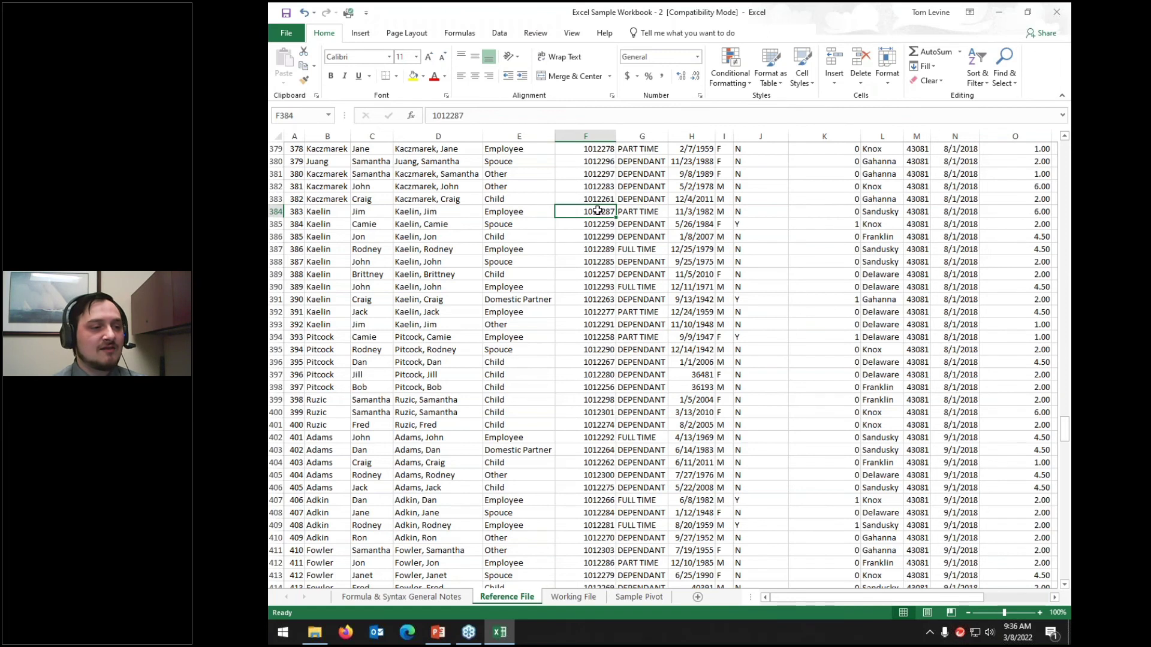
key("shift+Right")
key("shift+Right")
key("shift+Right")
key("shift+Right")
key("shift+Right")
key("shift+Right")
key("shift+Right")
key("shift+Right")
key("shift+Right")
key("shift+Right")
key("shift+Right")
key("shift+Right")
key("shift+Down")
key("shift+Down")
key("shift+Down")
key("shift+Down")
key("shift+Down")
key("shift+Down")
key("shift+Down")
key("shift+Down")
key("shift+Down")
key("shift+Down")
key("shift+Down")
key("shift+Down")
key("shift+Down")
key("shift+Down")
key("shift+Down")
key("shift+Down")
key("shift+Down")
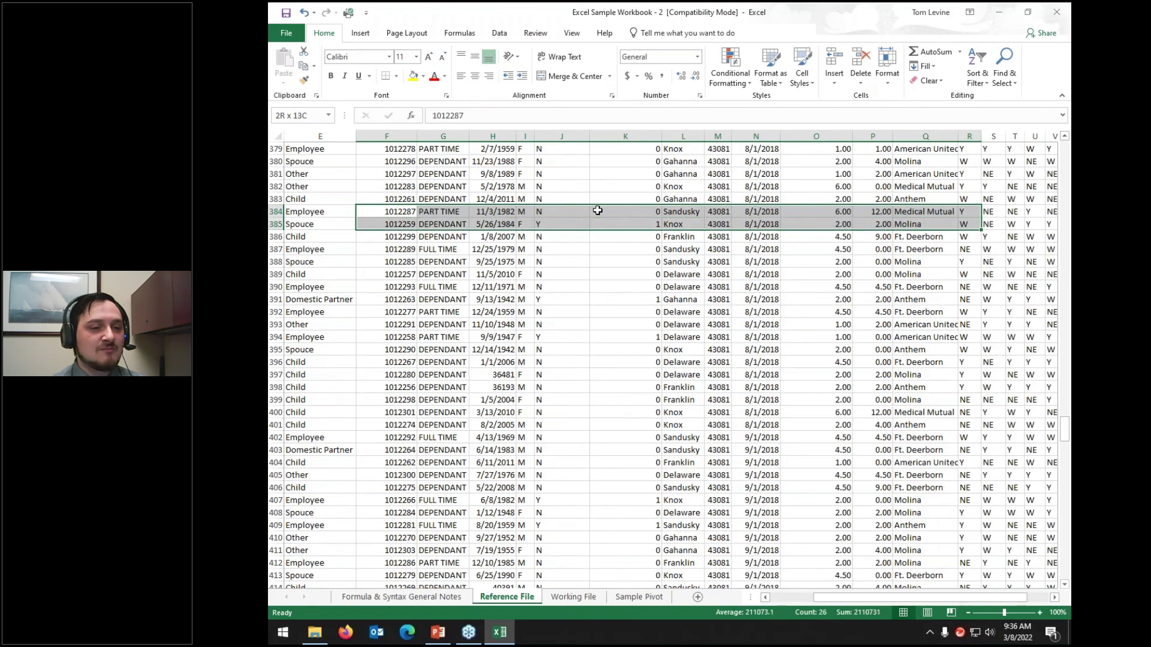
key("shift+Down")
key("shift+Down")
key("shift+Down")
key("shift+Down")
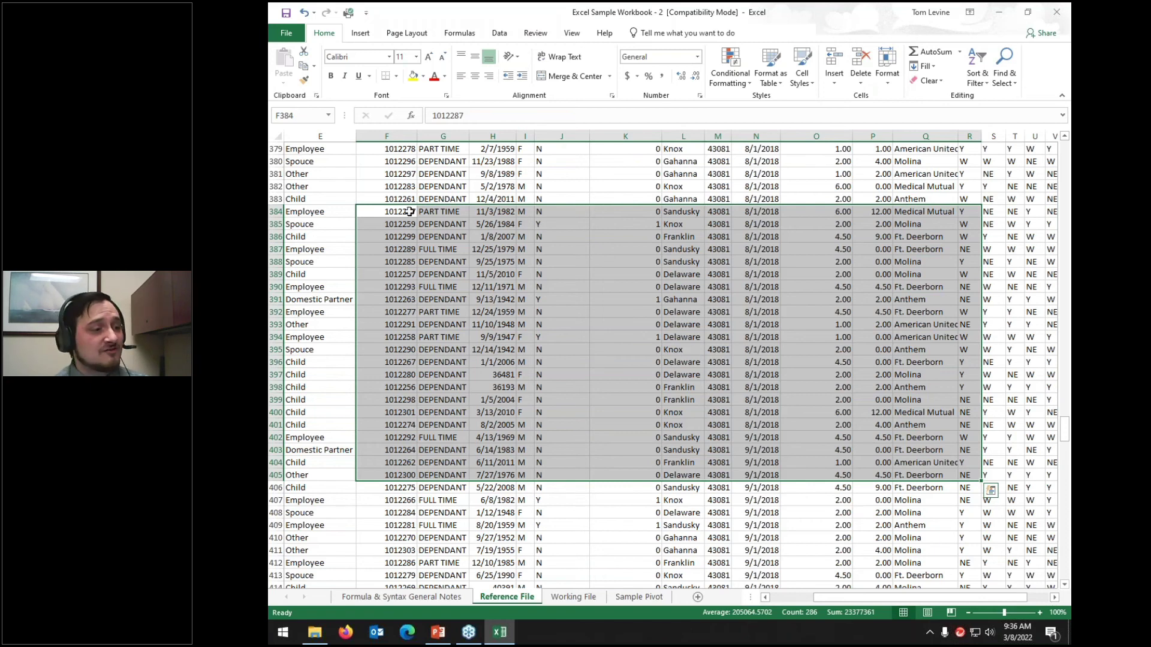
key("shift+Left")
key("shift+Left")
key("shift+Up")
key("shift+Up")
key("shift+Up")
key("shift+Right")
key("shift+Down")
key("shift+Down")
key("shift+Down")
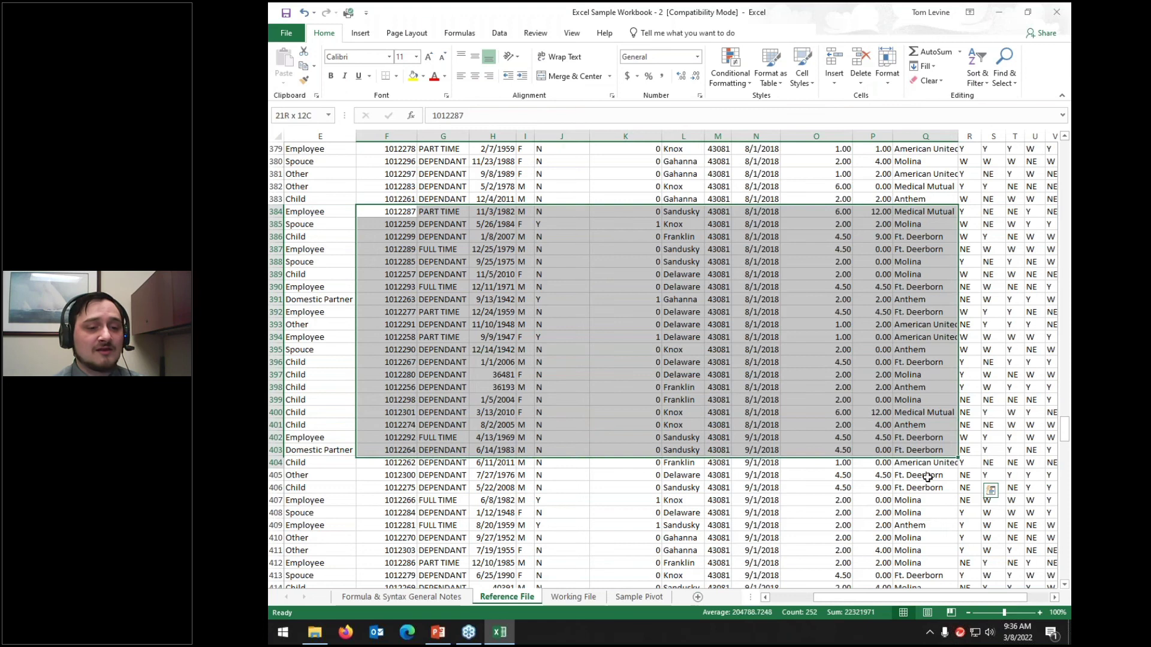
Create a PivotTable on a new worksheet from the full Reference File data range A1:Z601
scroll(699, 414, "up", 20)
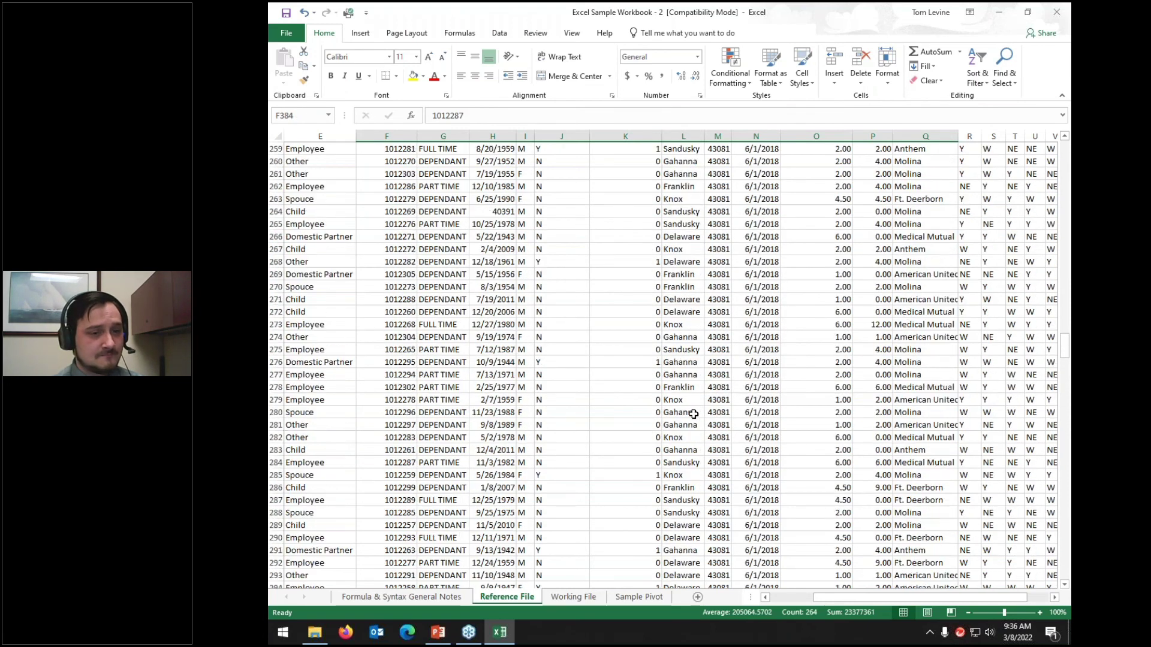
scroll(696, 415, "up", 20)
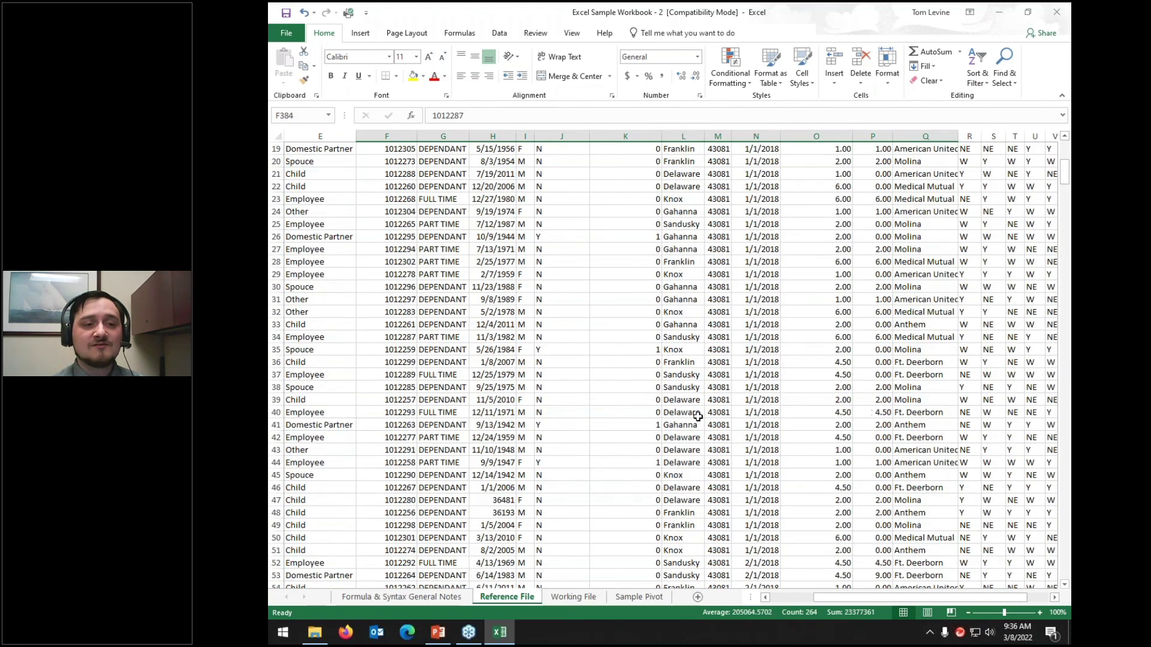
left_click(787, 593)
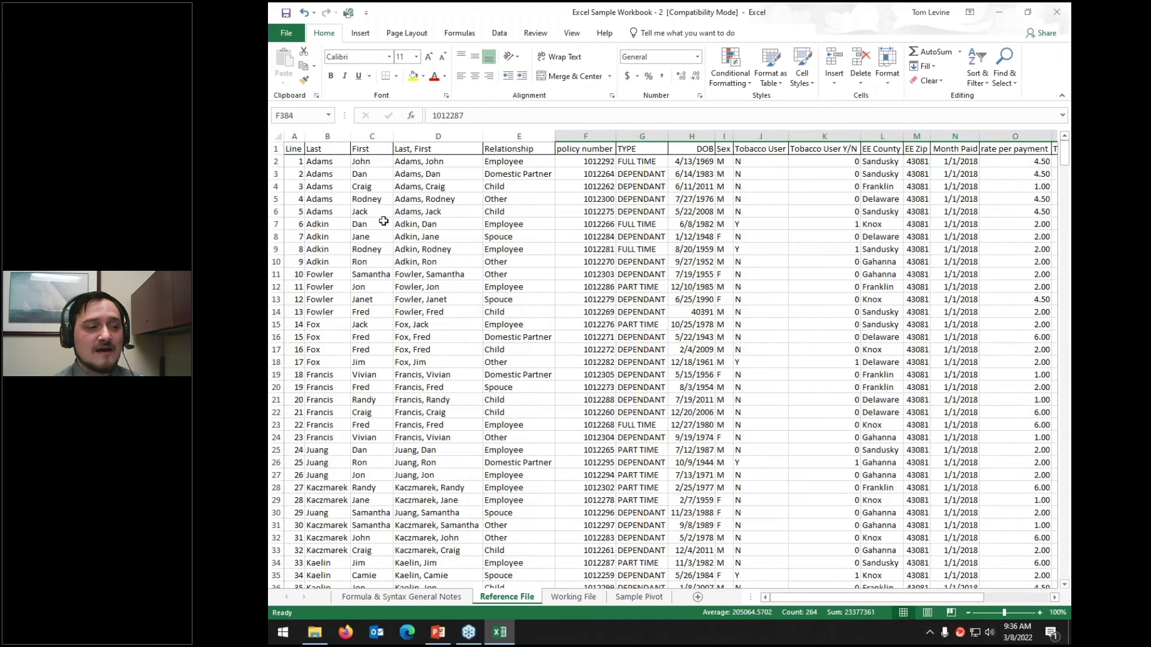
left_click(292, 150)
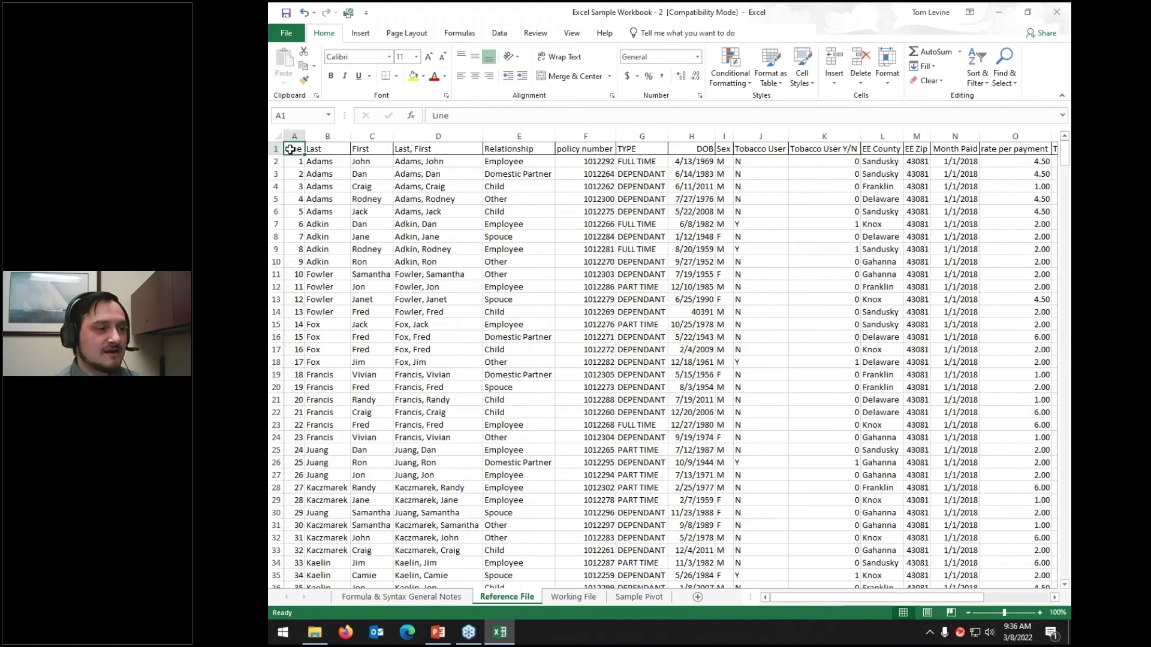
key("ctrl+shift+Right")
key("ctrl+shift+Down")
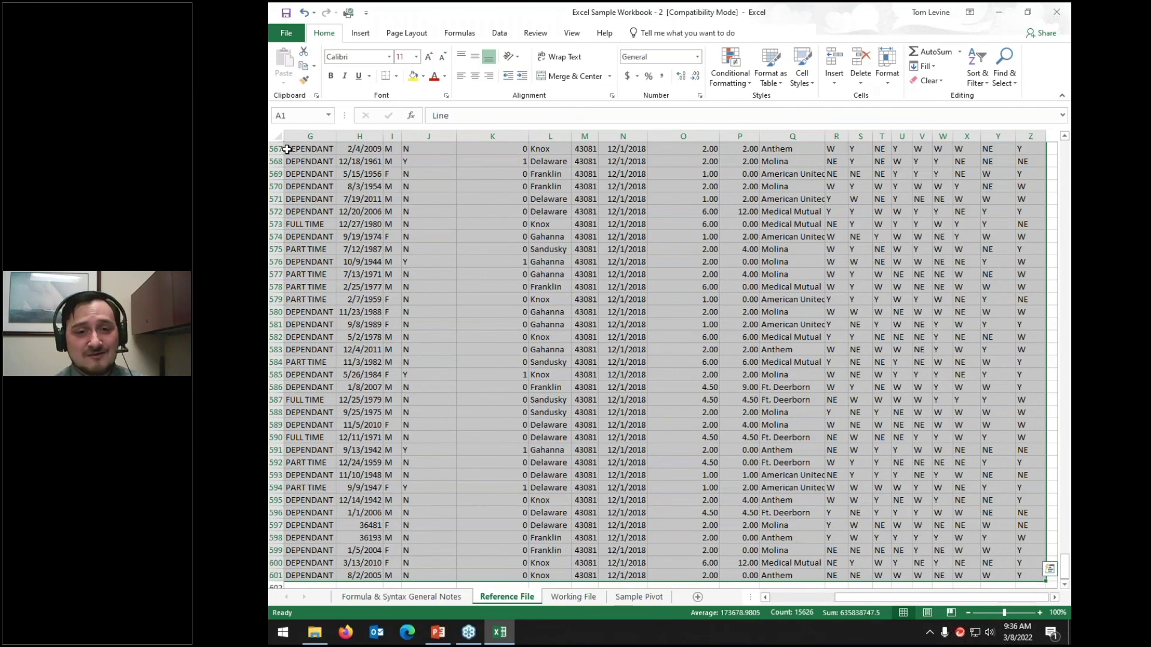
left_click(361, 32)
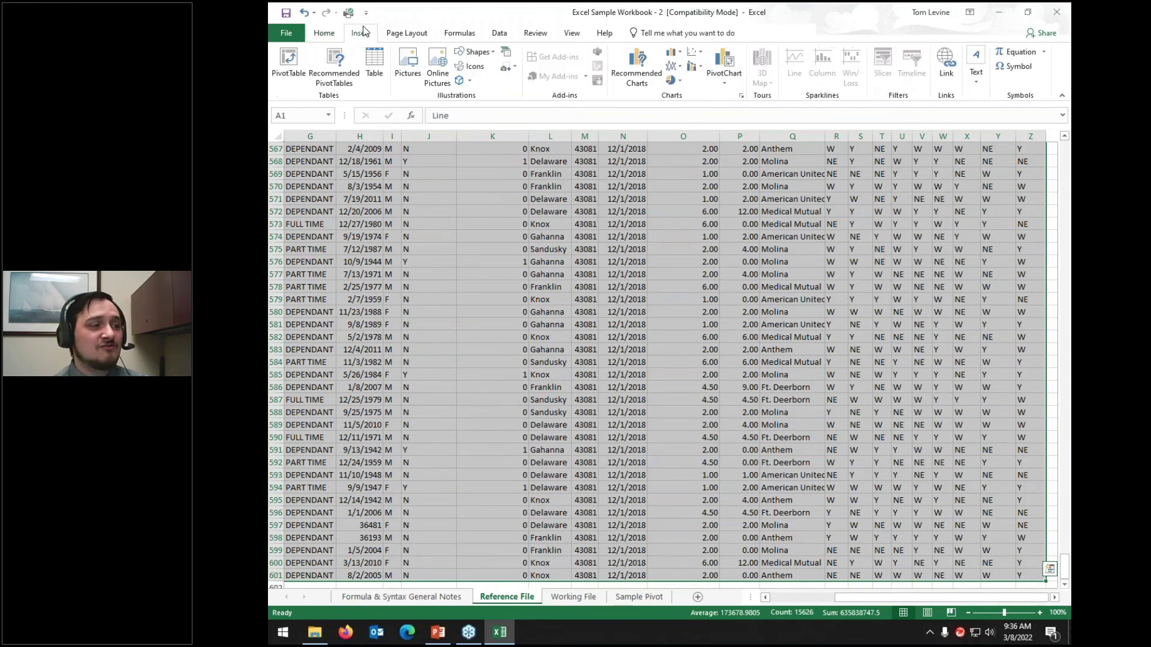
left_click(287, 64)
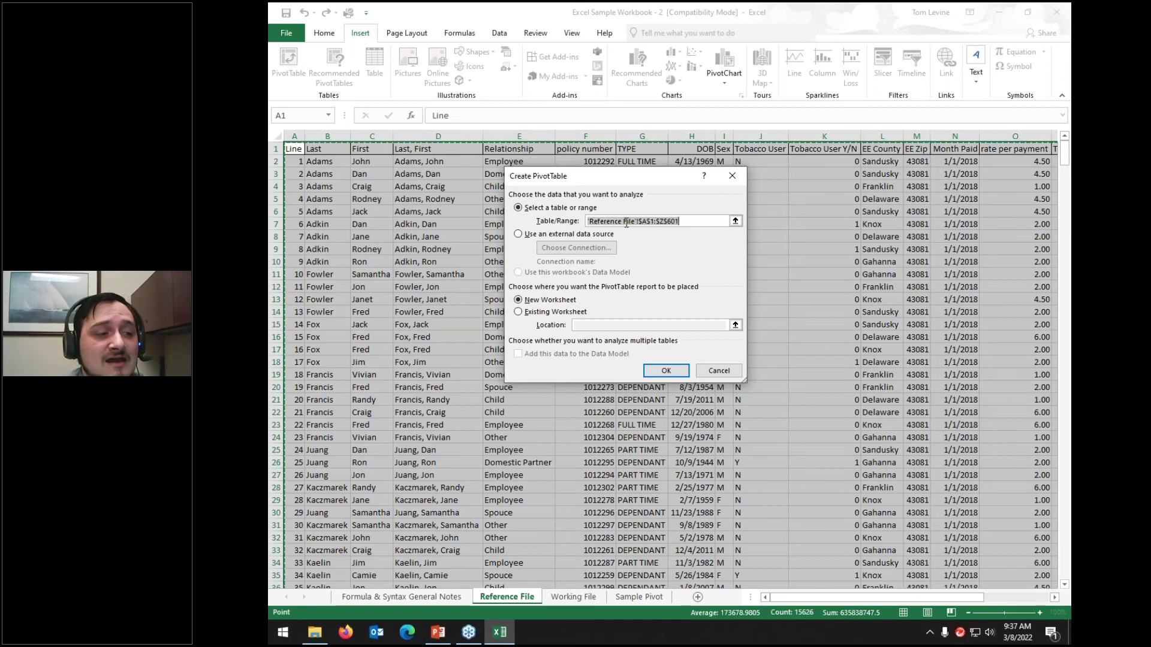
left_click(689, 220)
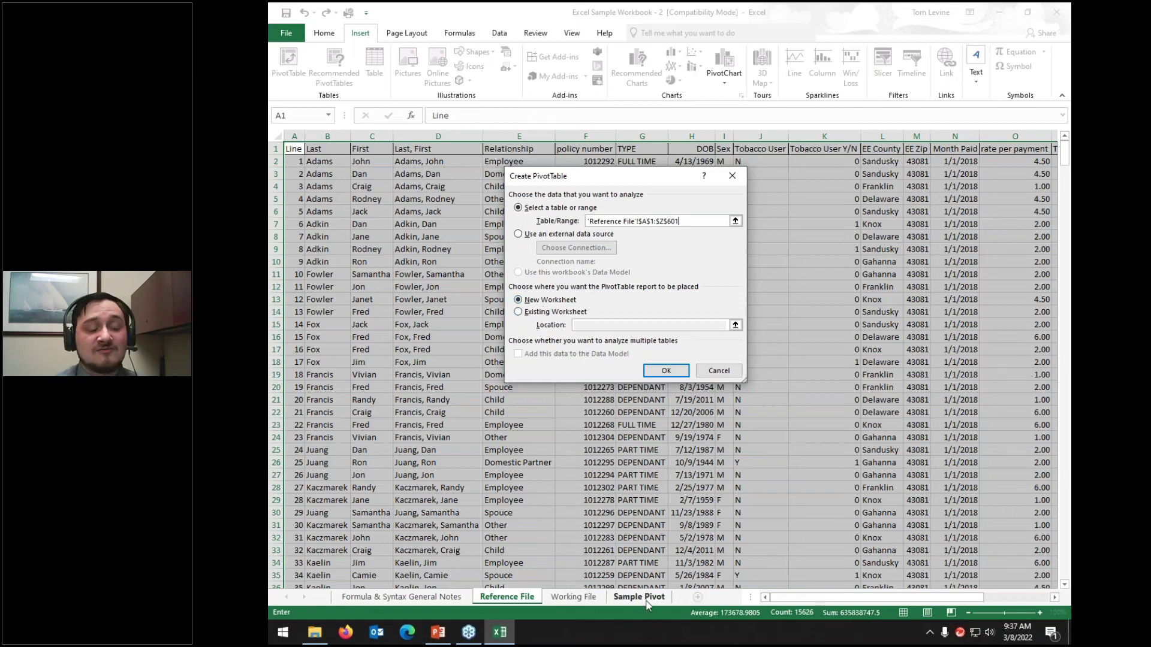
left_click(667, 371)
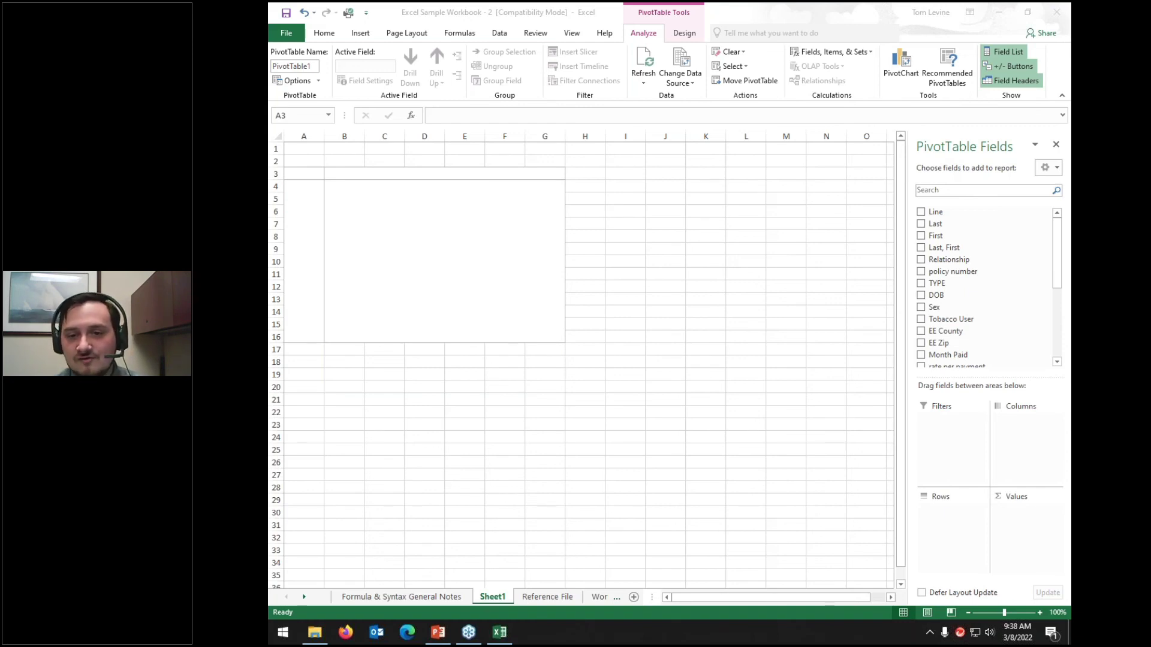
mouse_move(591, 165)
left_mouse_down()
mouse_move(534, 146)
mouse_move(377, 146)
mouse_move(275, 211)
mouse_move(275, 329)
mouse_move(529, 365)
mouse_move(590, 314)
left_mouse_up()
left_click_drag(625, 229, 593, 157)
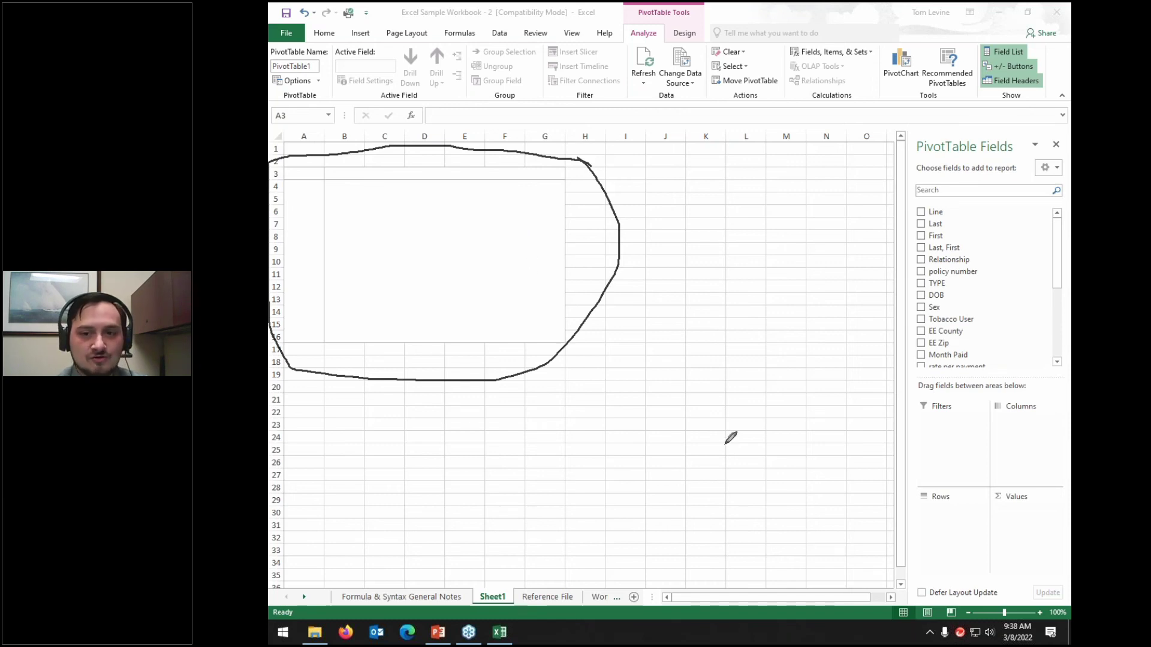
key("Escape")
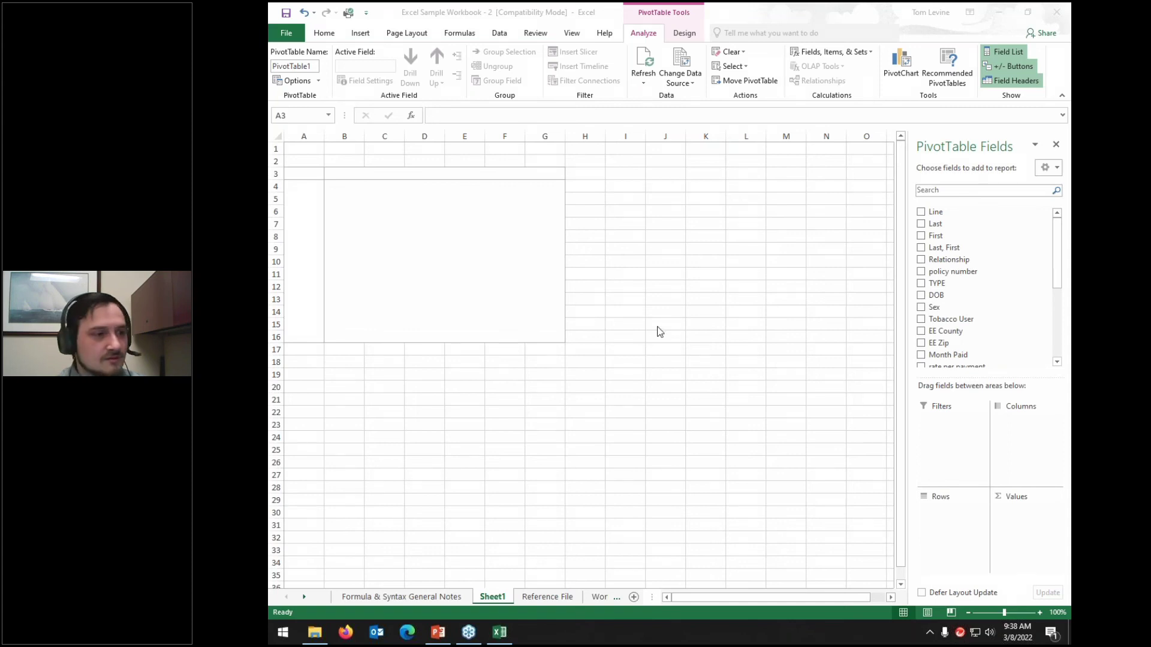
Add the Last, First field to the PivotTable's rows and the Month Paid field to its columns
left_click(1056, 247)
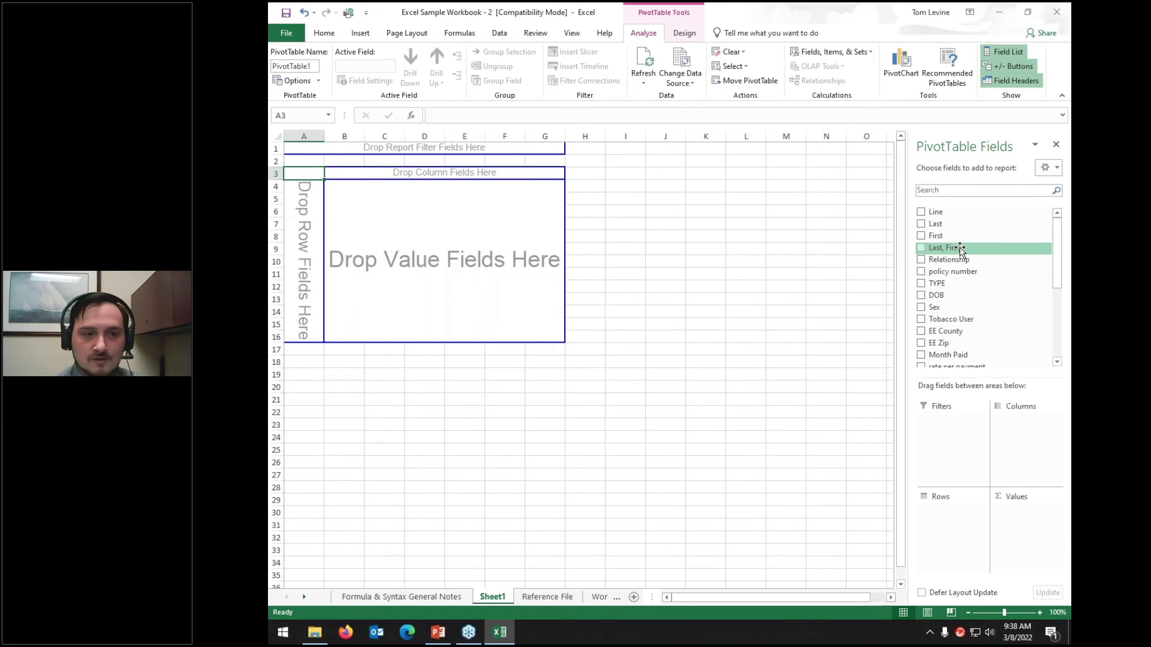
mouse_move(960, 249)
left_mouse_down()
mouse_move(980, 484)
mouse_move(965, 515)
left_mouse_up()
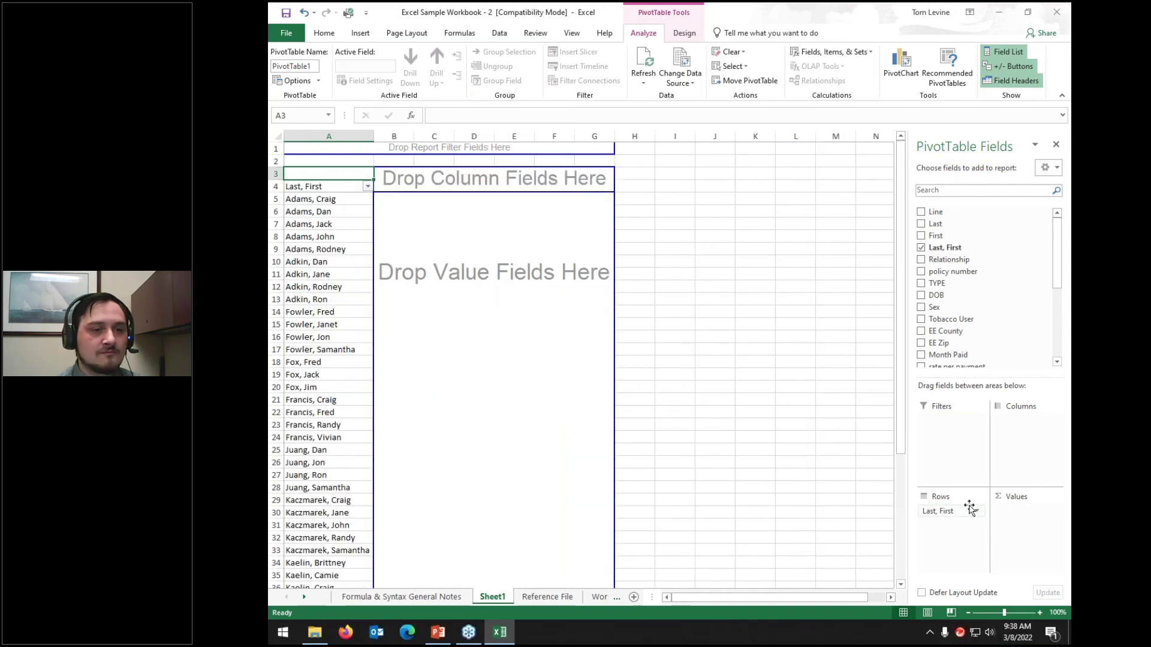
scroll(946, 282, "down", 3)
scroll(946, 281, "down", 2)
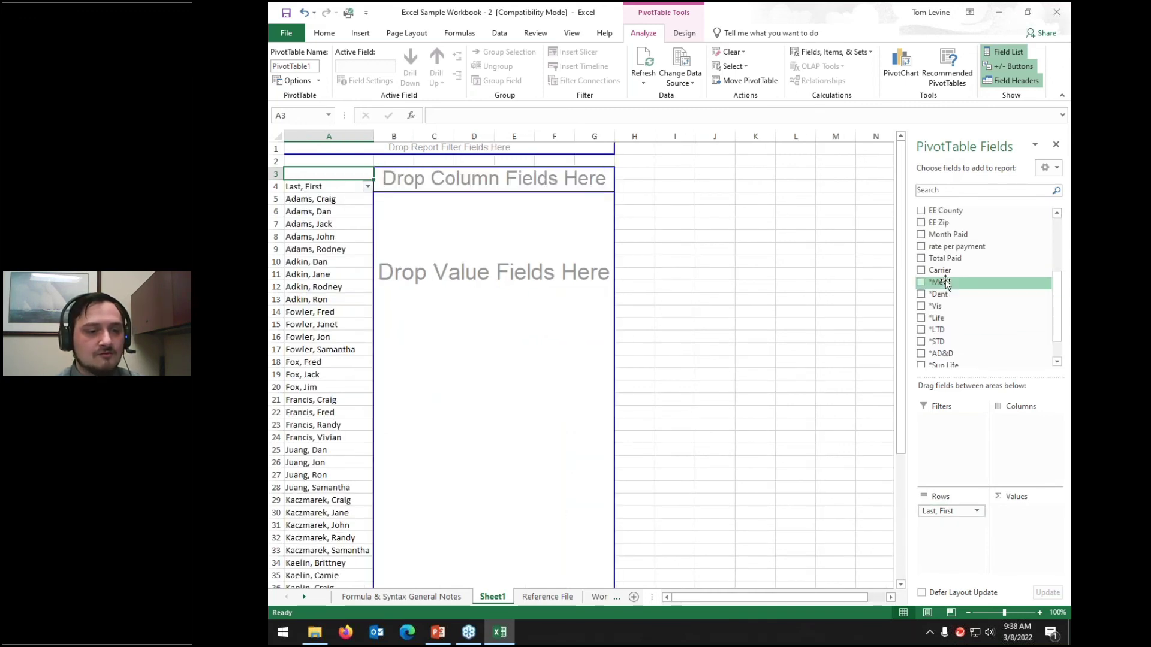
scroll(956, 239, "up", 3)
left_click_drag(948, 282, 1016, 437)
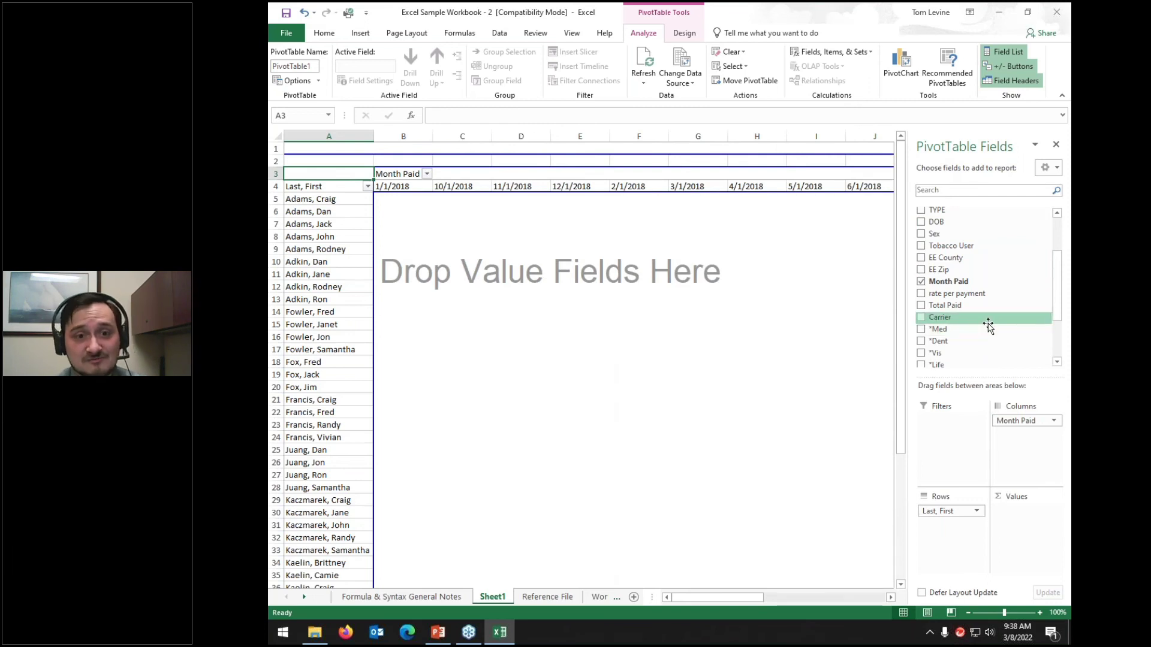
Add the Total Paid field to the PivotTable's values as a sum
scroll(988, 324, "up", 2)
scroll(988, 322, "up", 1)
scroll(987, 322, "down", 2)
scroll(987, 323, "down", 1)
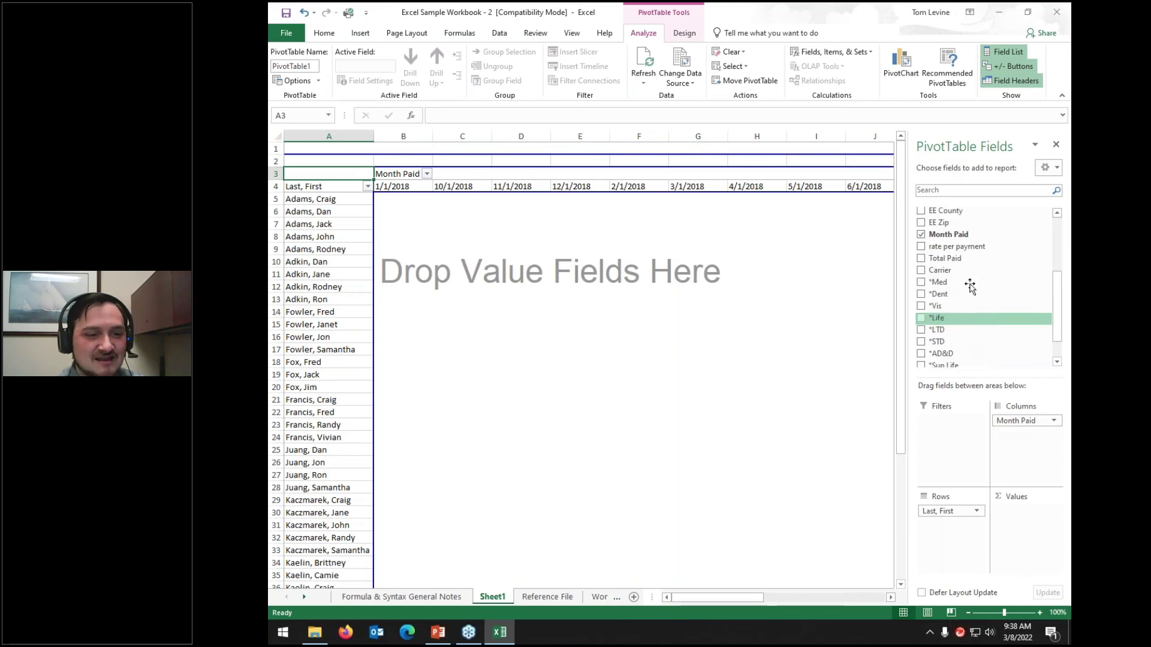
left_click_drag(953, 265, 1026, 520)
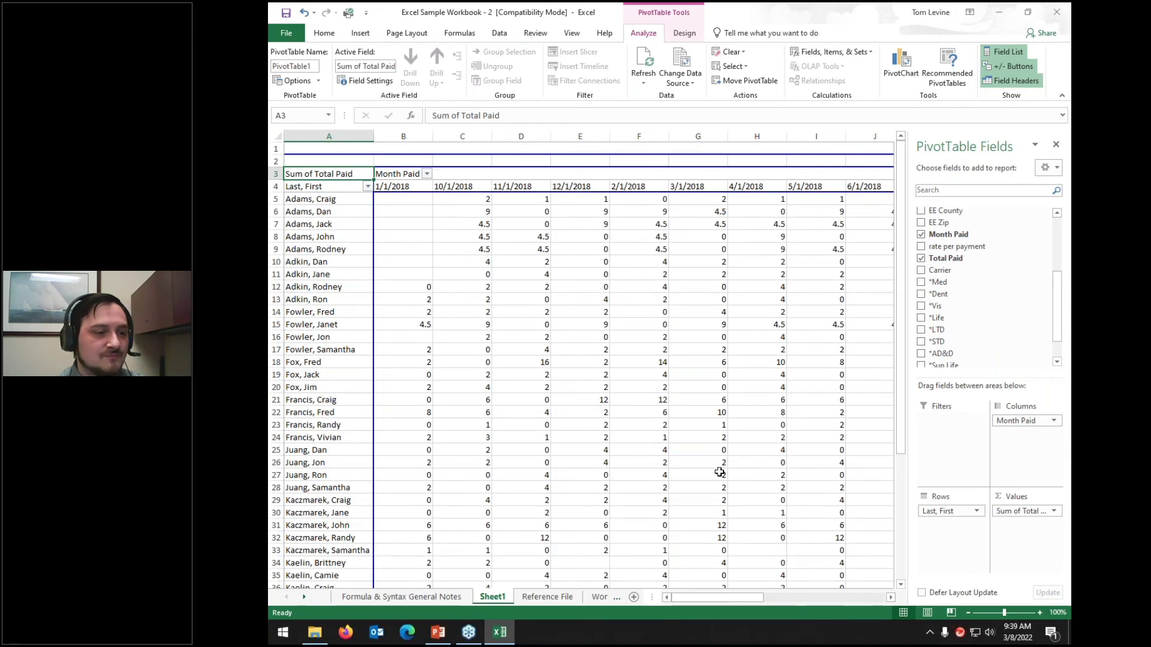
Review the PivotTable's payment sums down the member rows and across the months to the Grand Total column
scroll(720, 472, "down", 9)
scroll(720, 472, "up", 9)
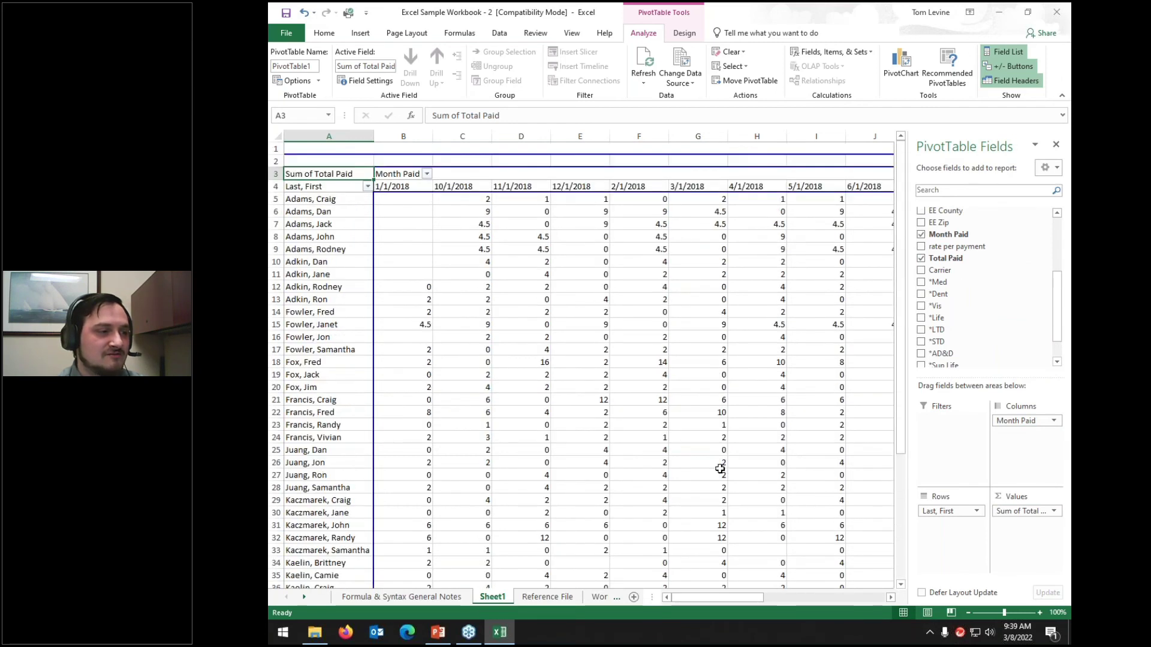
scroll(720, 469, "down", 9)
left_click_drag(757, 598, 890, 598)
scroll(716, 473, "up", 9)
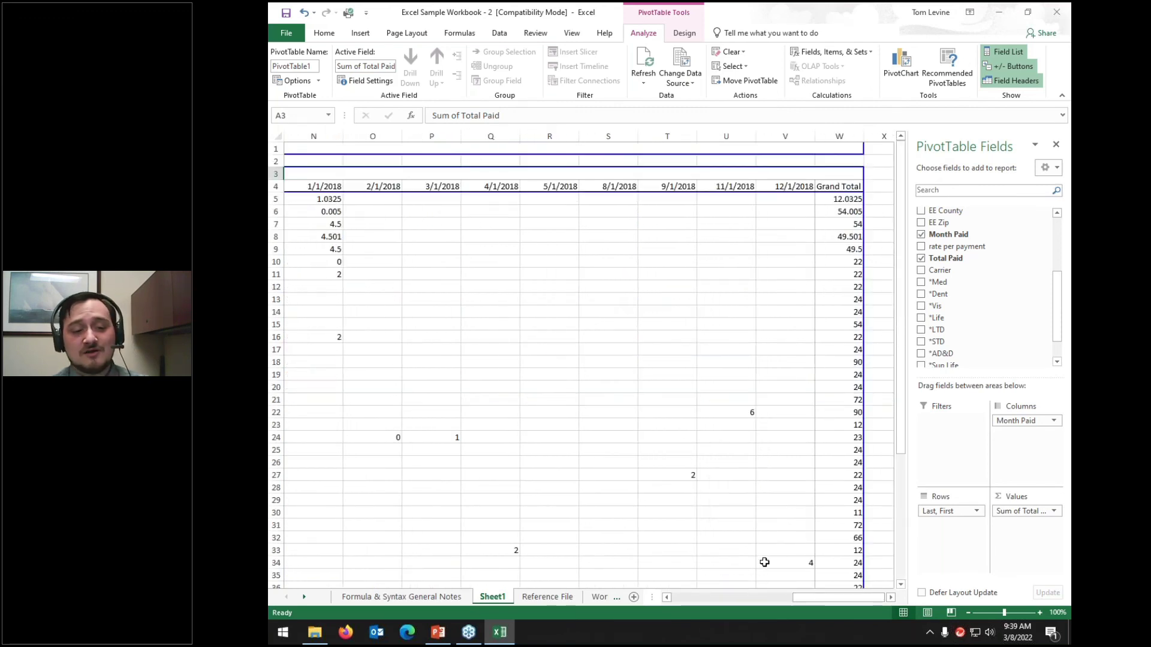
left_click_drag(787, 594, 674, 597)
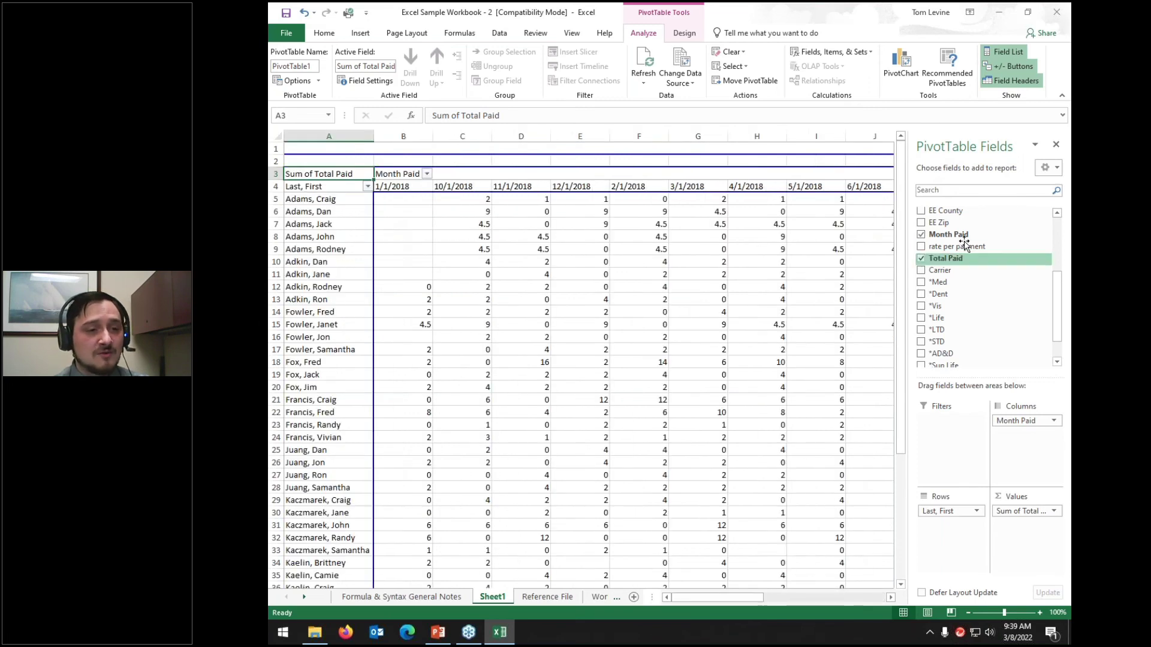
Move the Last, First field from the PivotTable's rows to its report filter
scroll(951, 239, "up", 3)
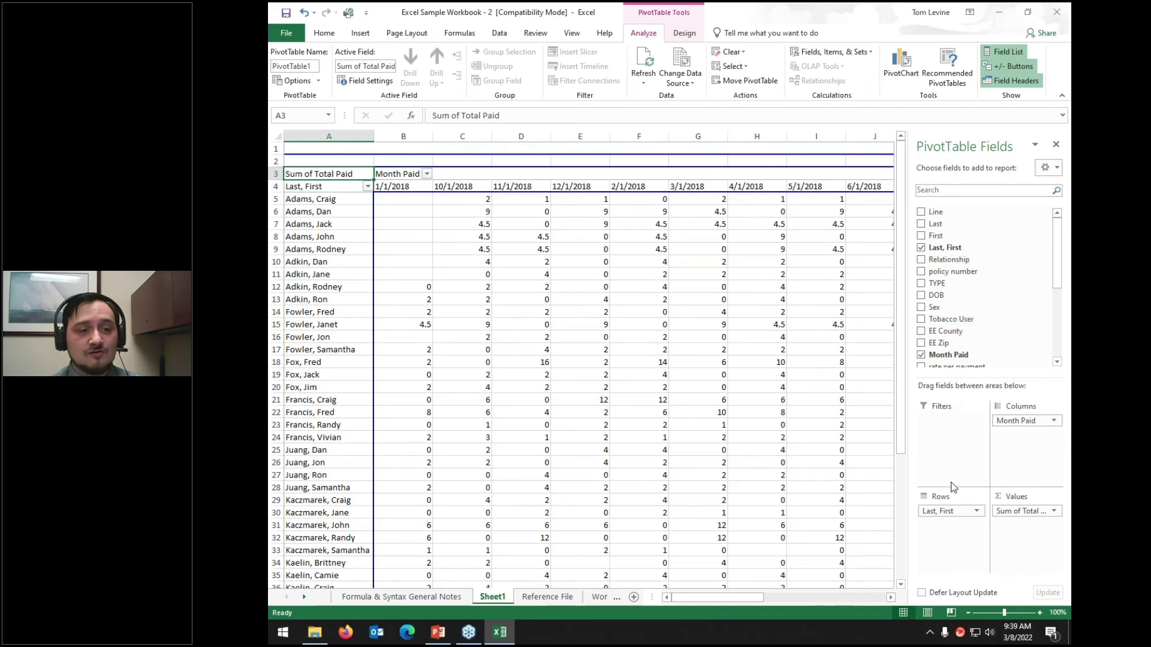
left_click_drag(947, 512, 948, 448)
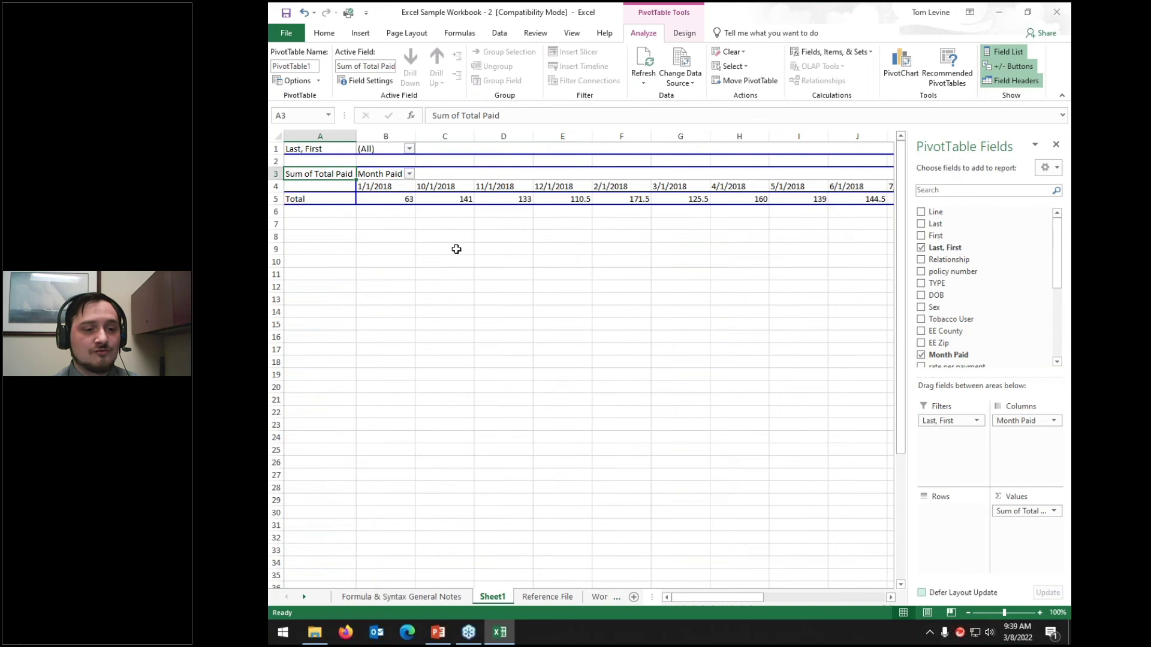
left_click(409, 149)
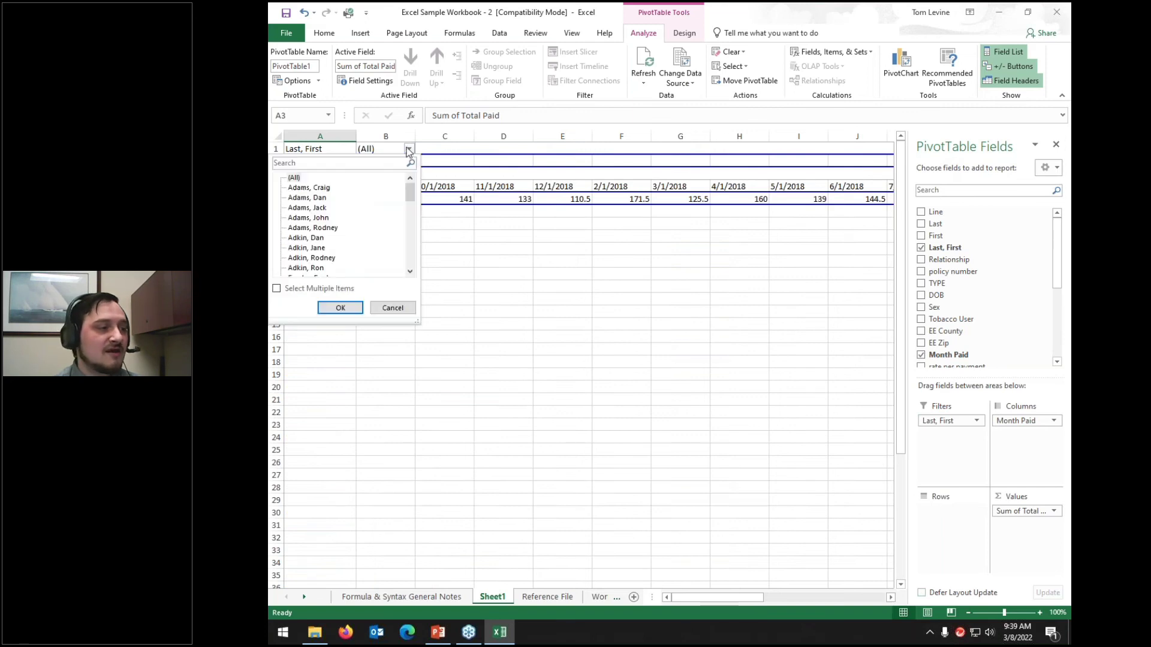
left_click(407, 150)
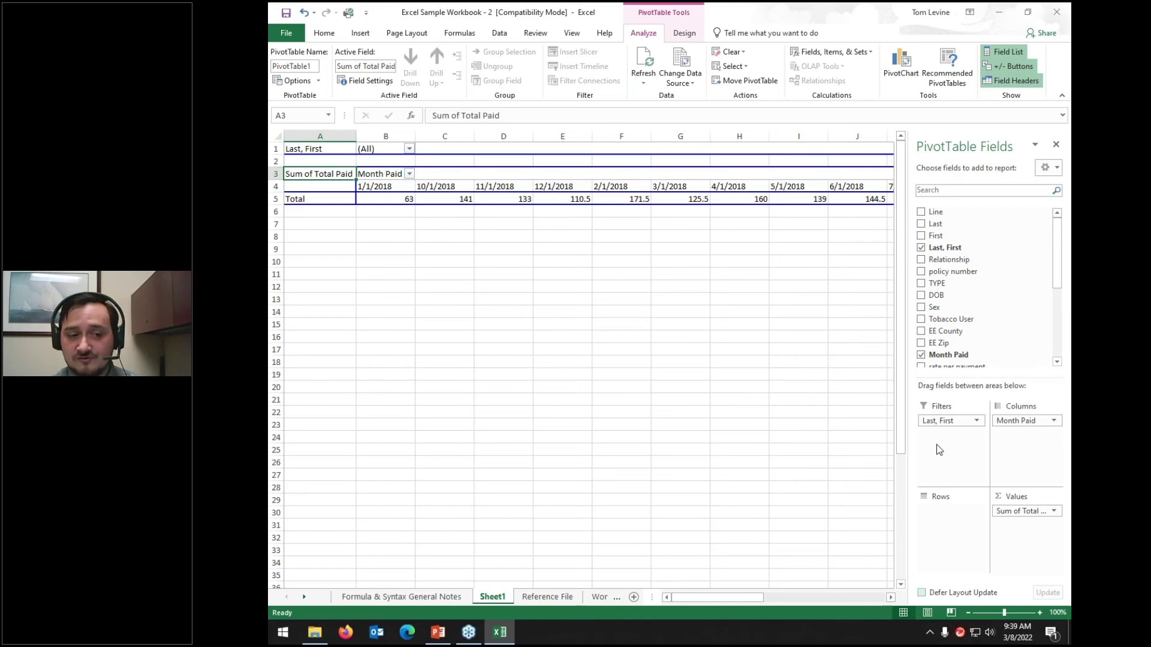
left_click_drag(944, 421, 993, 304)
left_click_drag(943, 242, 935, 432)
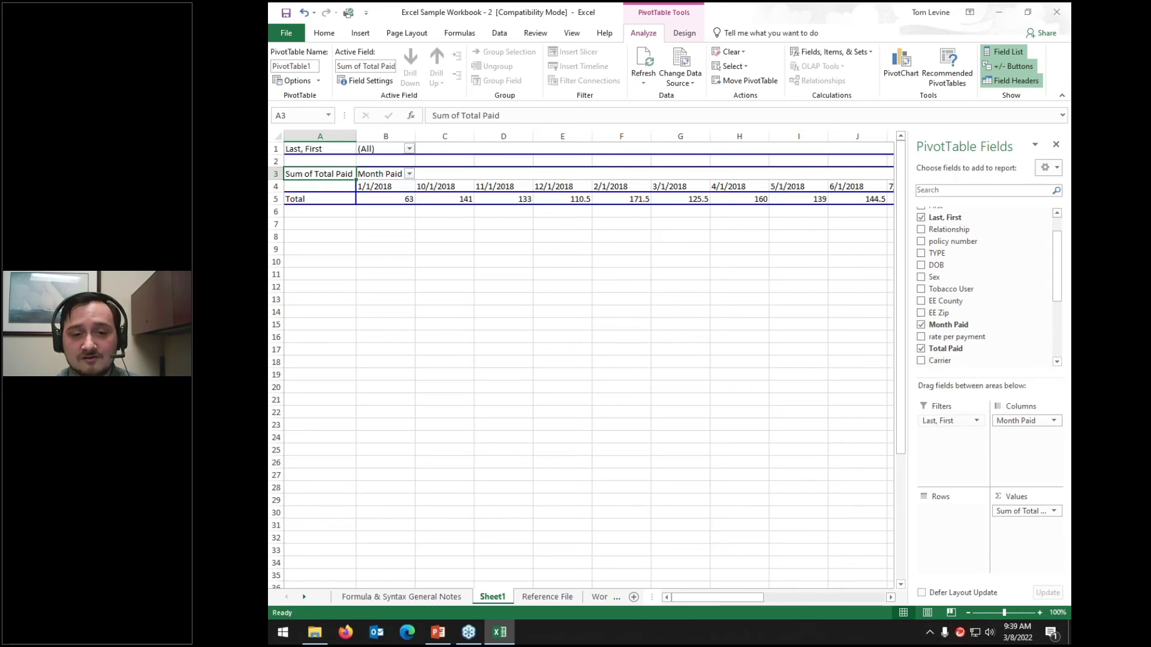
Filter the PivotTable to a single person with the Last, First report filter
left_click(411, 150)
left_click(310, 220)
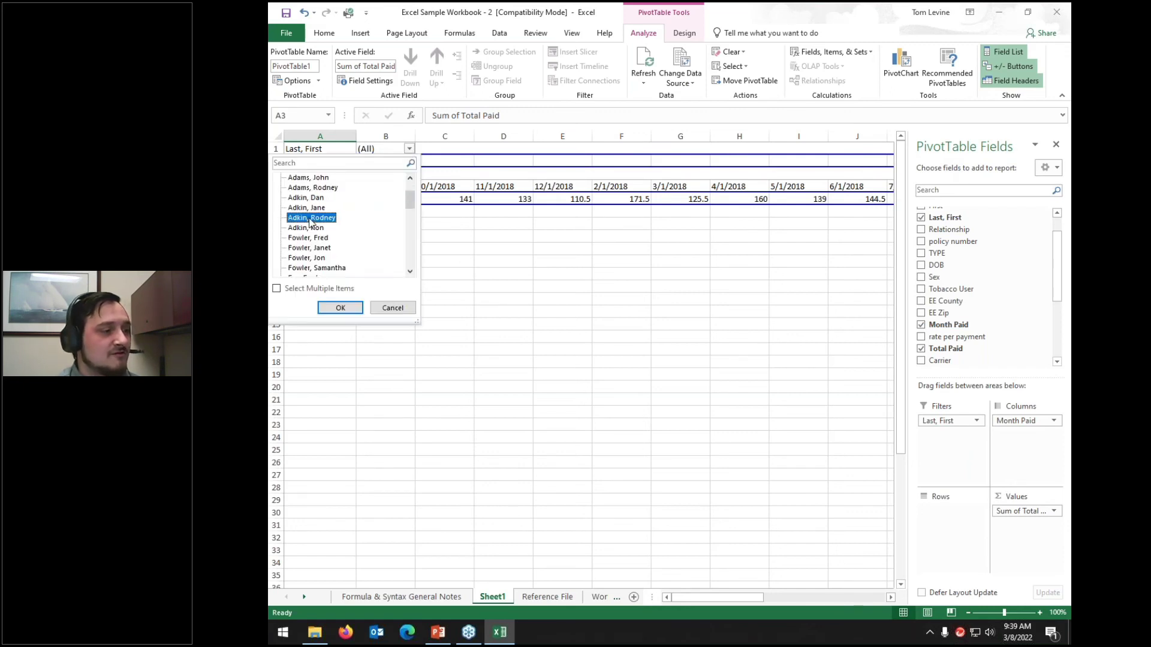
left_click(340, 308)
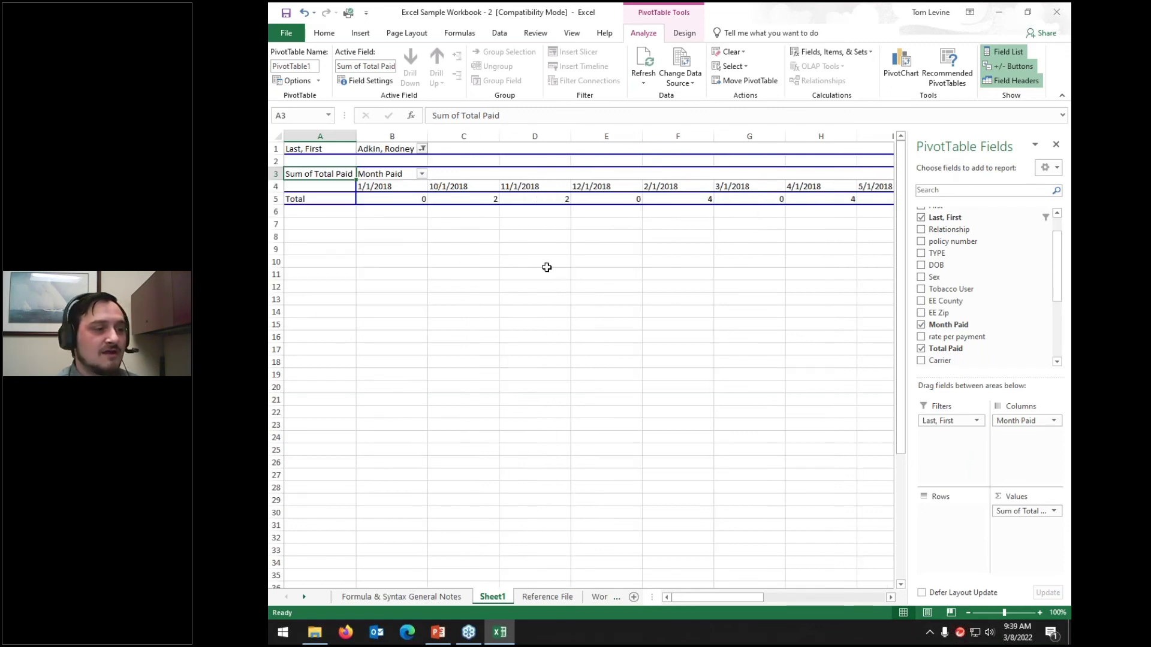
left_click_drag(722, 603, 678, 594)
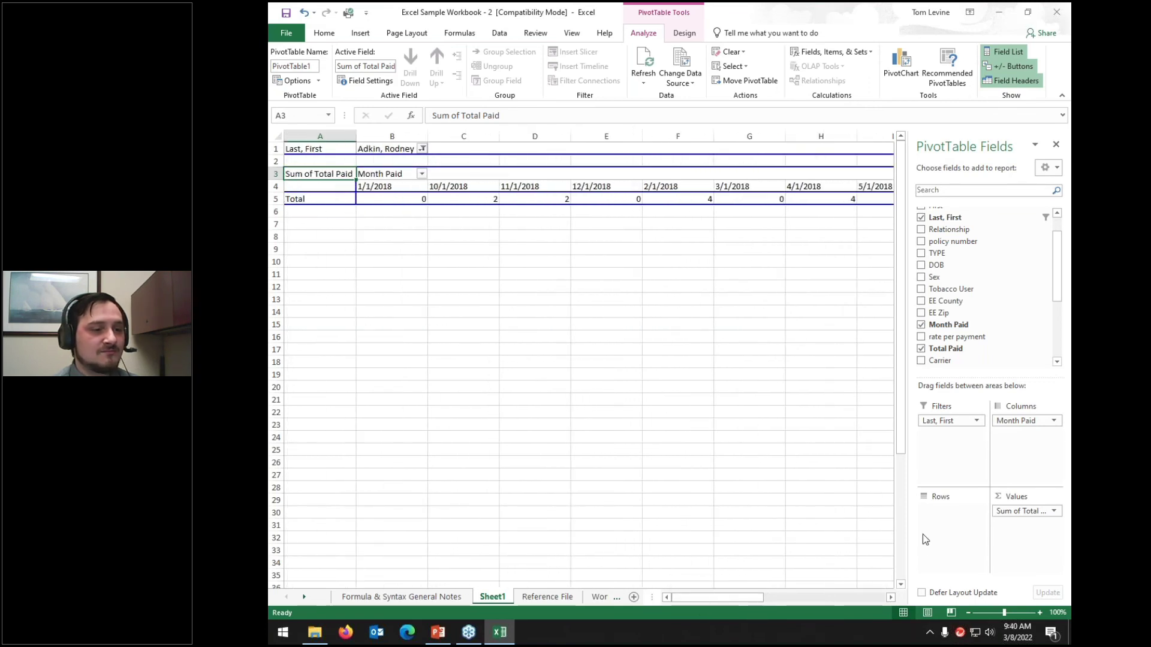
Rearrange the PivotTable with Last, First in the rows and Month Paid as a report filter set to 12/1/2018
left_click_drag(950, 421, 950, 510)
left_click_drag(1019, 422, 946, 436)
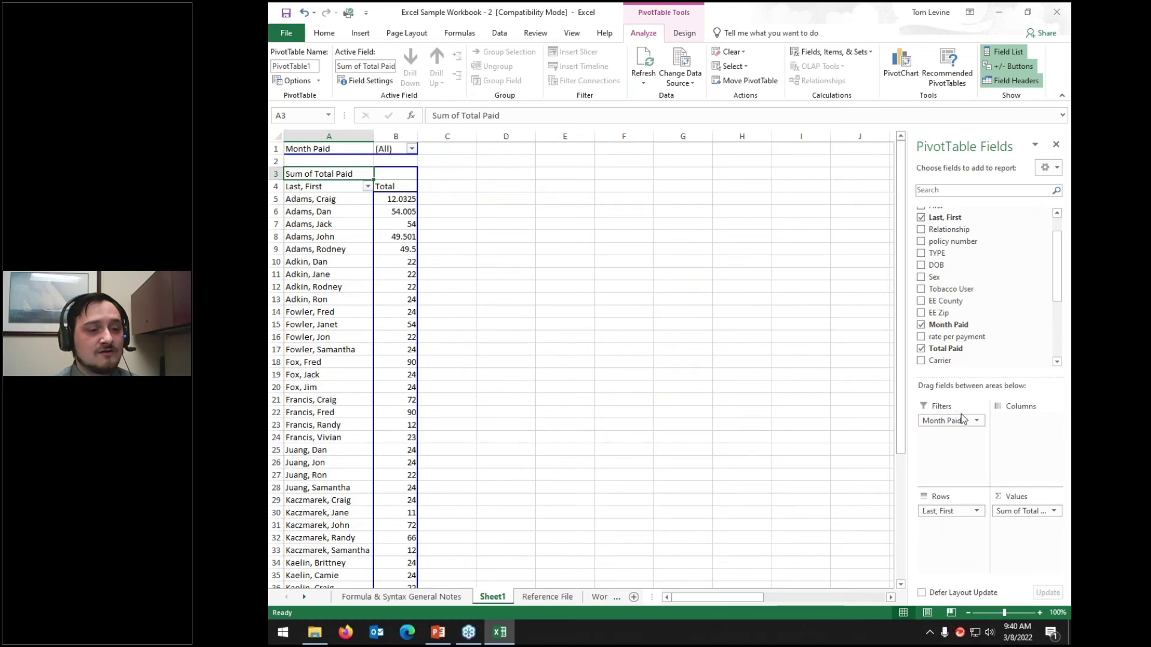
left_click(412, 148)
left_click(304, 218)
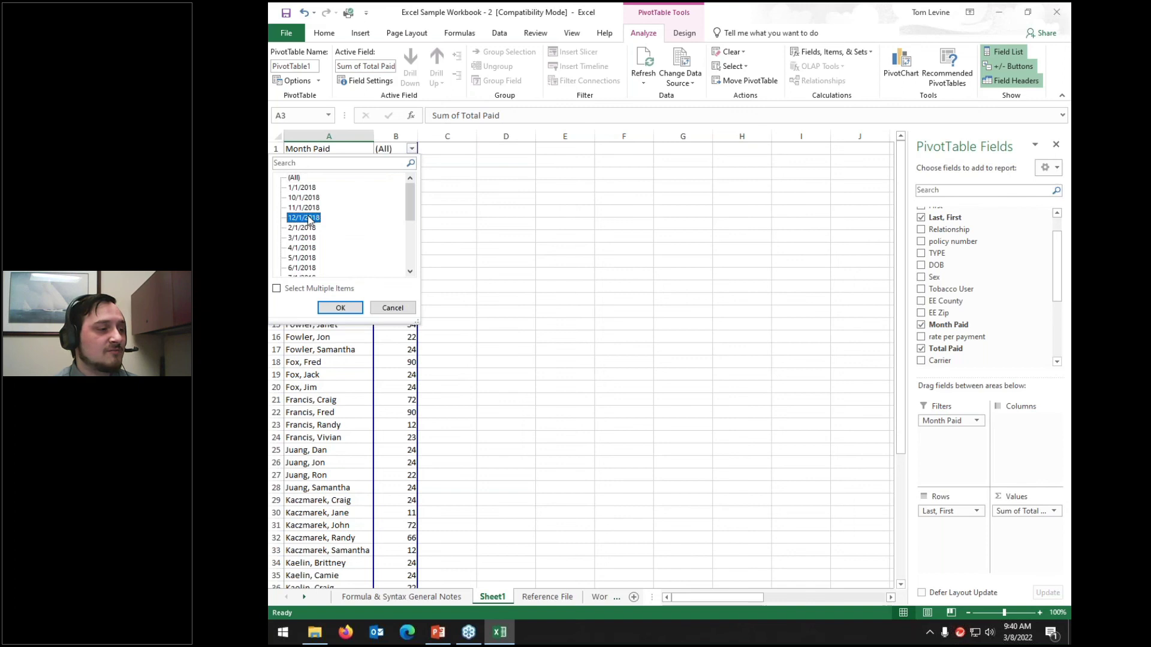
left_click(339, 308)
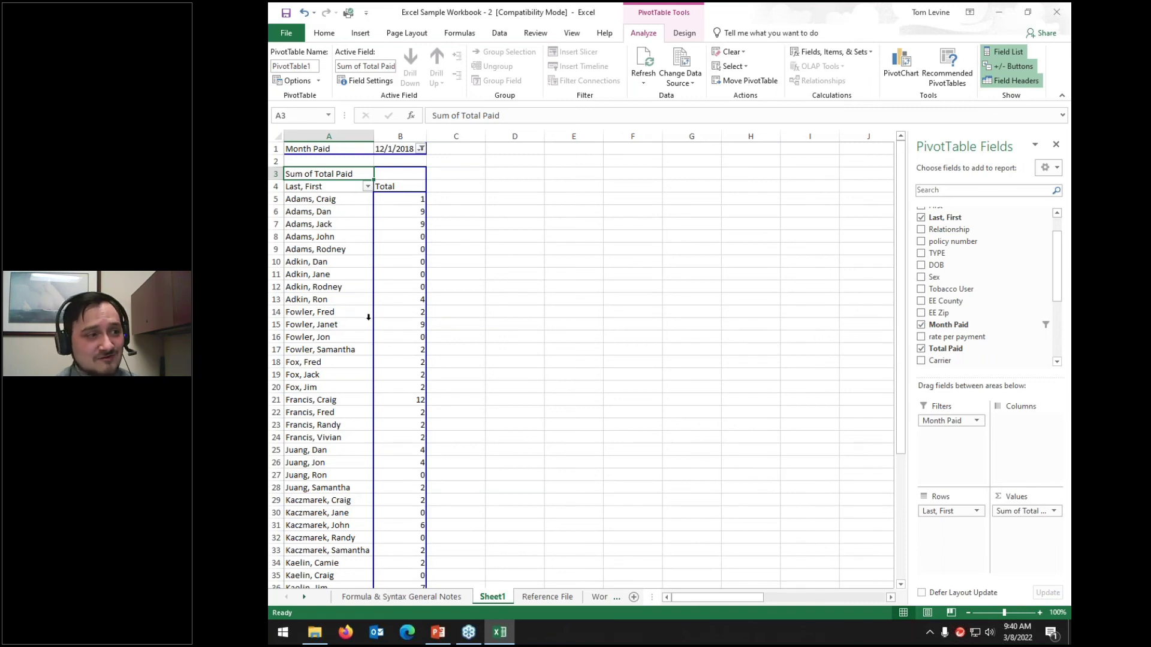
Delete the Sheet1 worksheet that holds the PivotTable
right_click(493, 597)
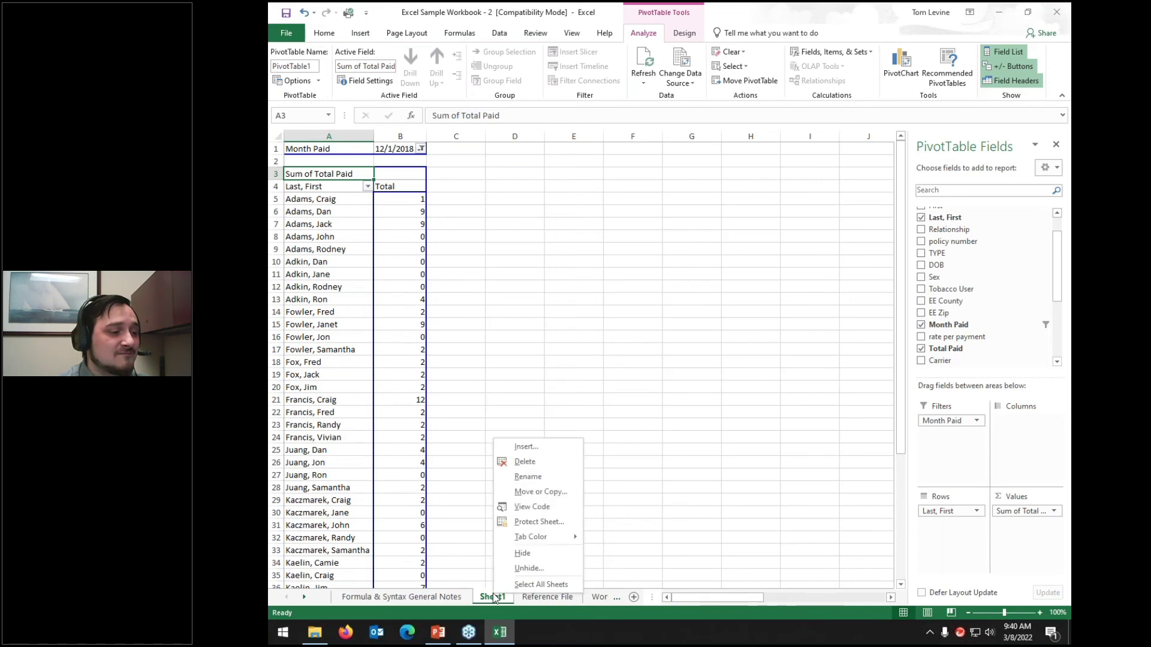
left_click(526, 463)
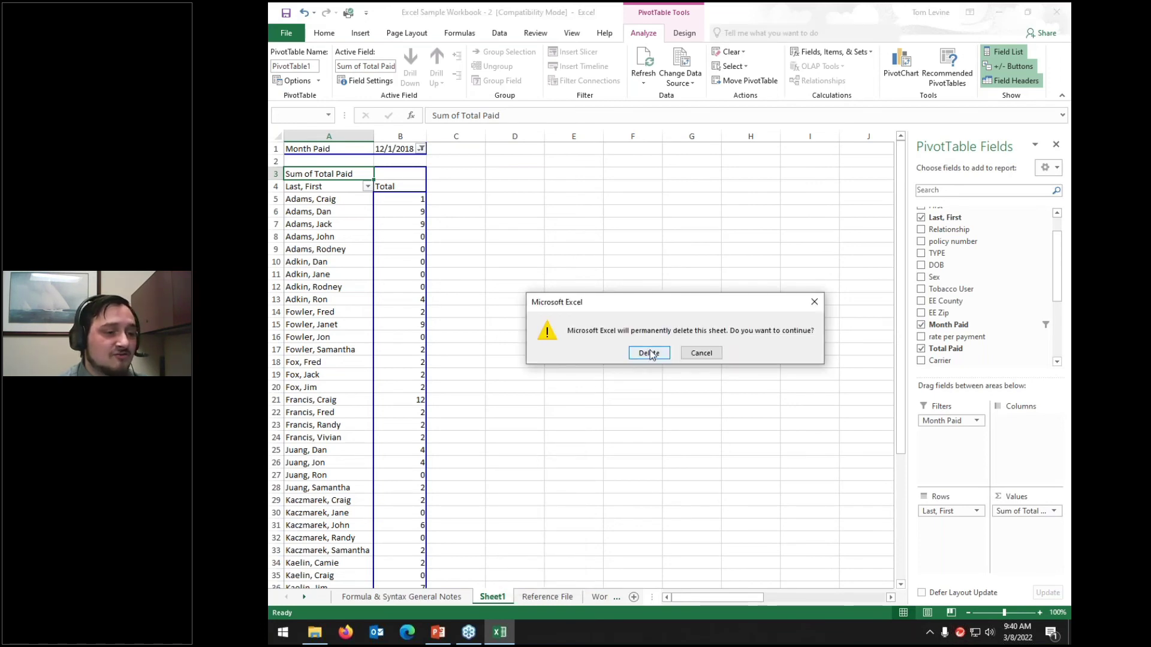
left_click(649, 353)
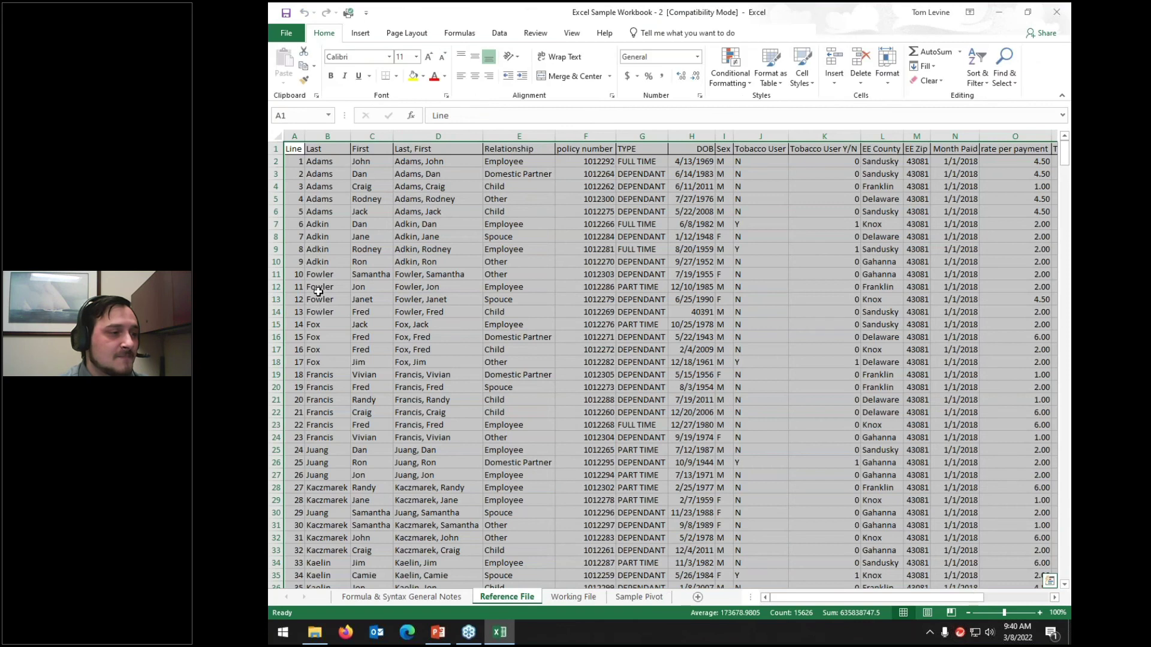
Try to create a PivotTable from Reference File range A1:Z601 on the existing Sample Pivot worksheet
left_click(289, 150)
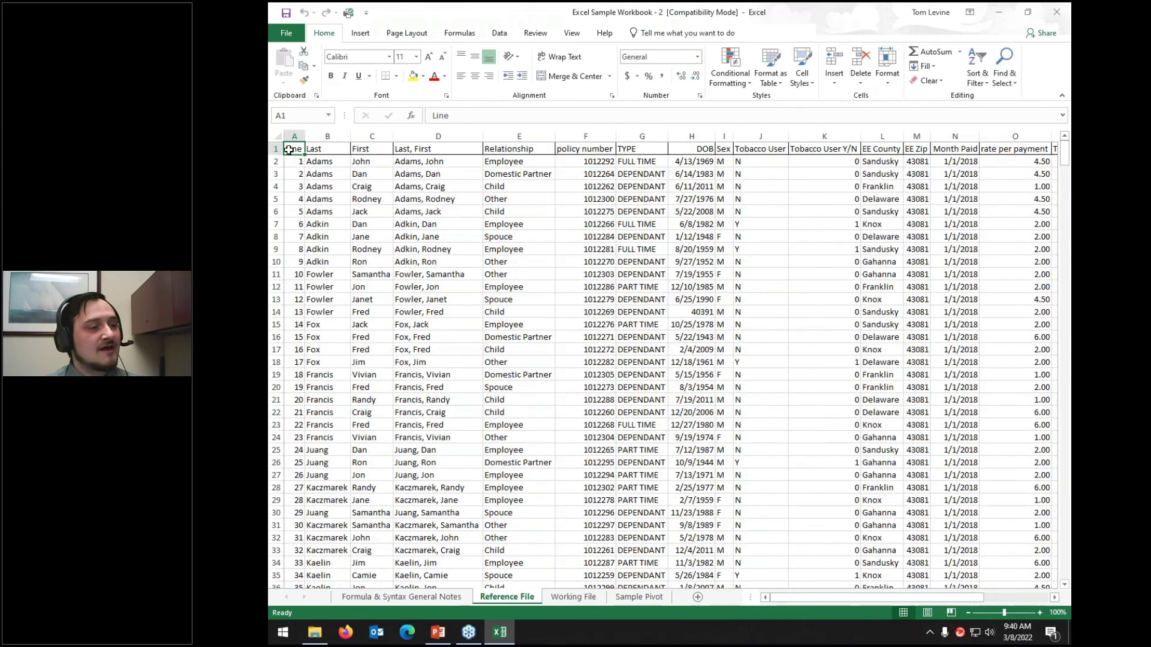
key("ctrl+shift+Right")
key("ctrl+shift+Down")
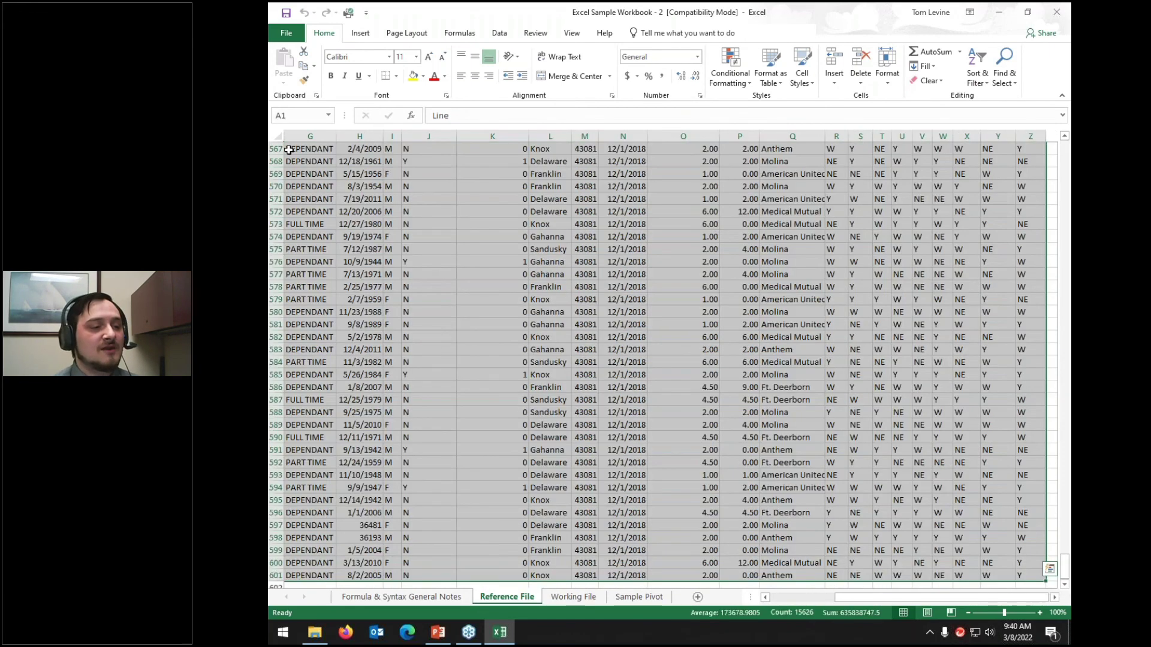
left_click(355, 35)
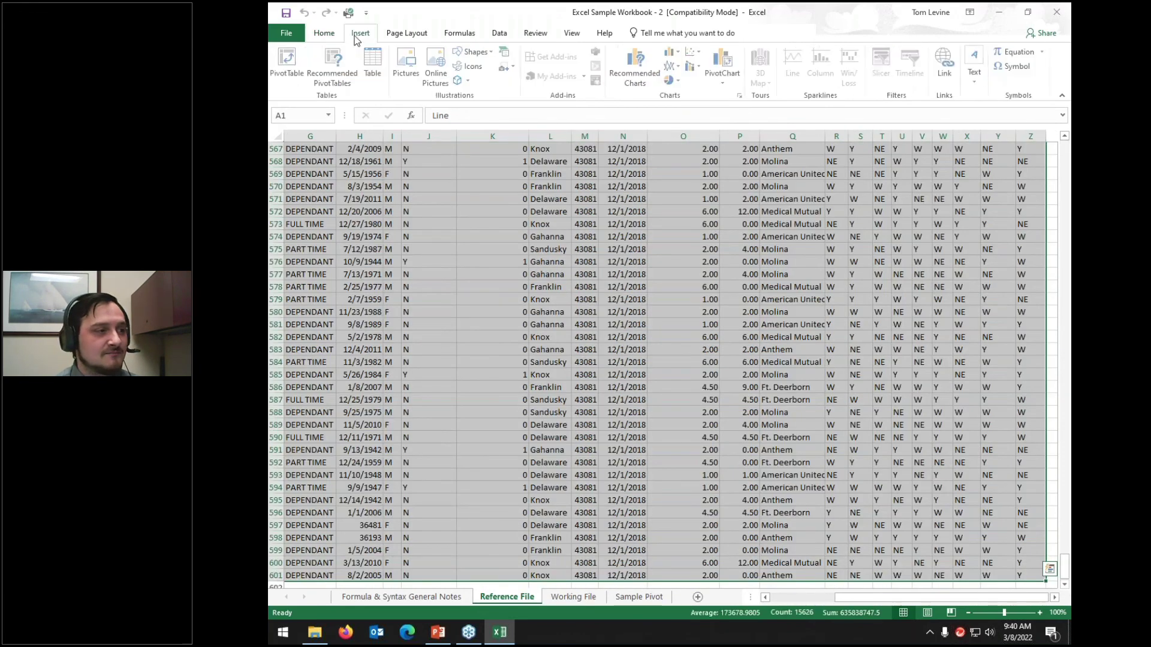
left_click(285, 64)
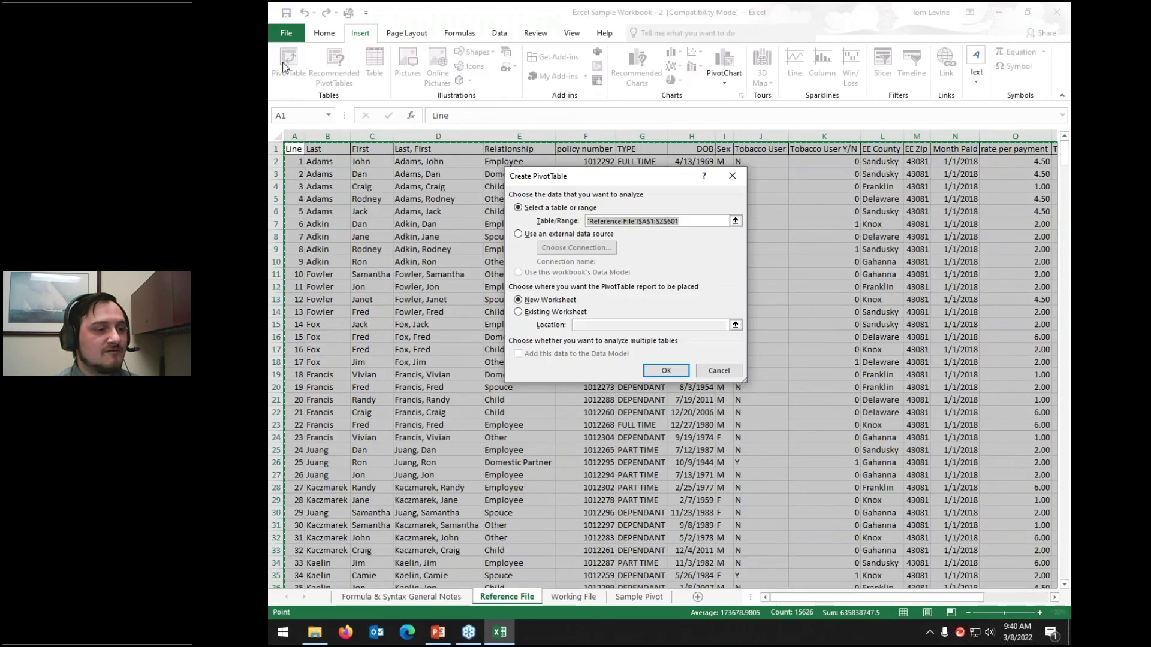
left_click(519, 313)
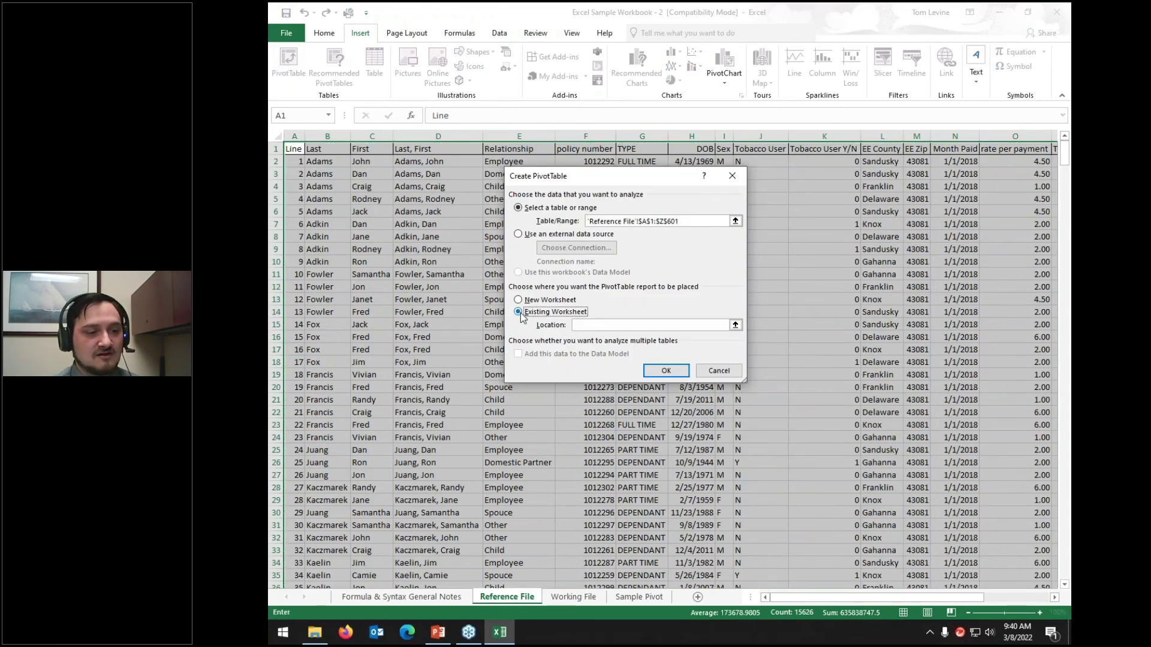
left_click(646, 597)
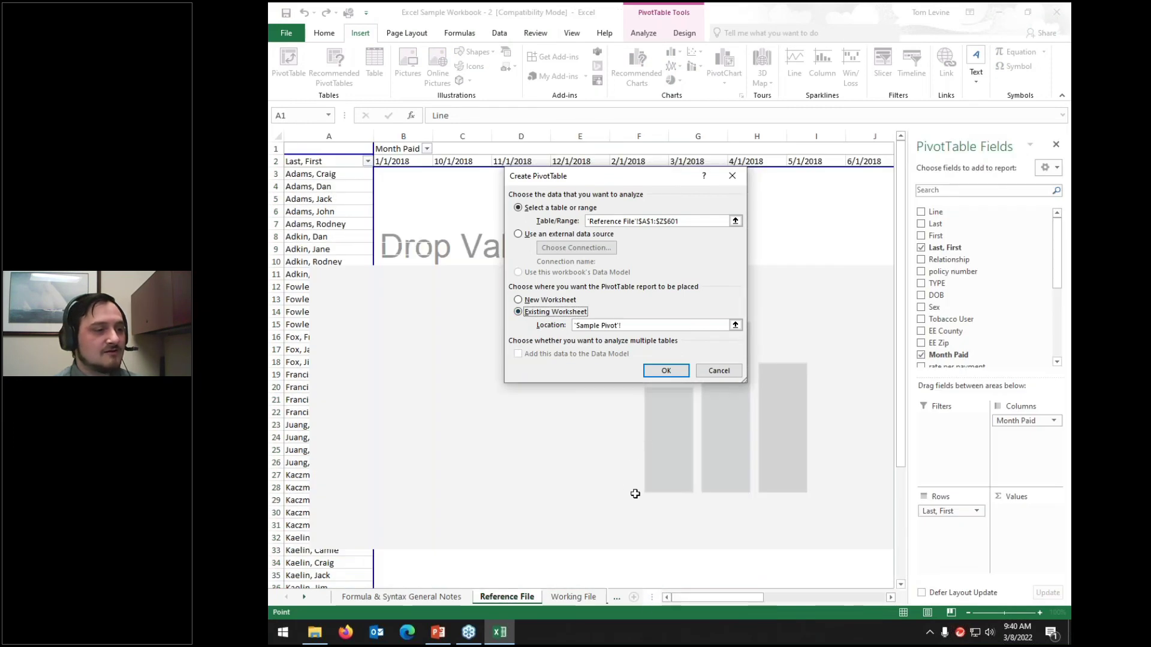
left_click(616, 597)
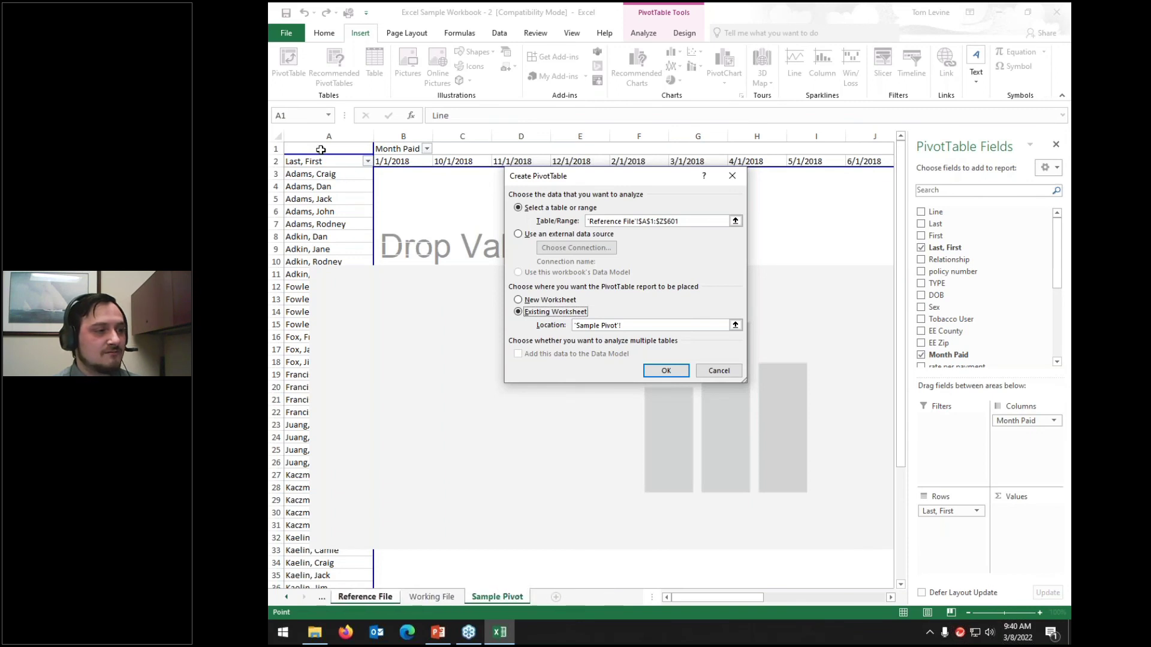
left_click(666, 371)
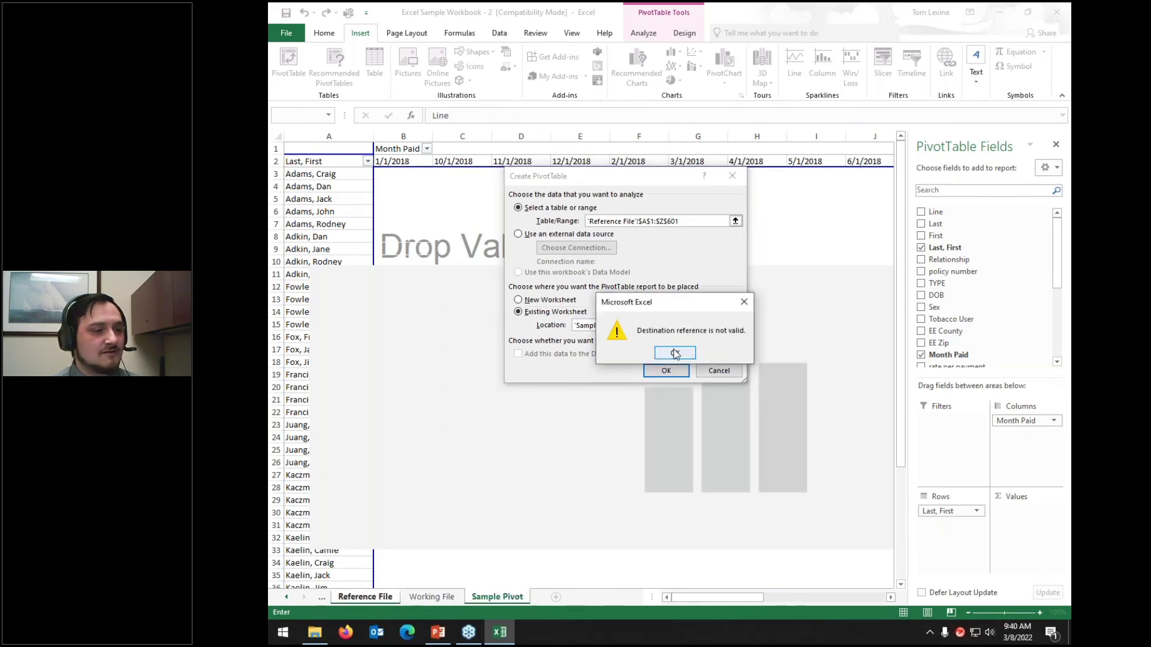
left_click(675, 353)
left_click(729, 371)
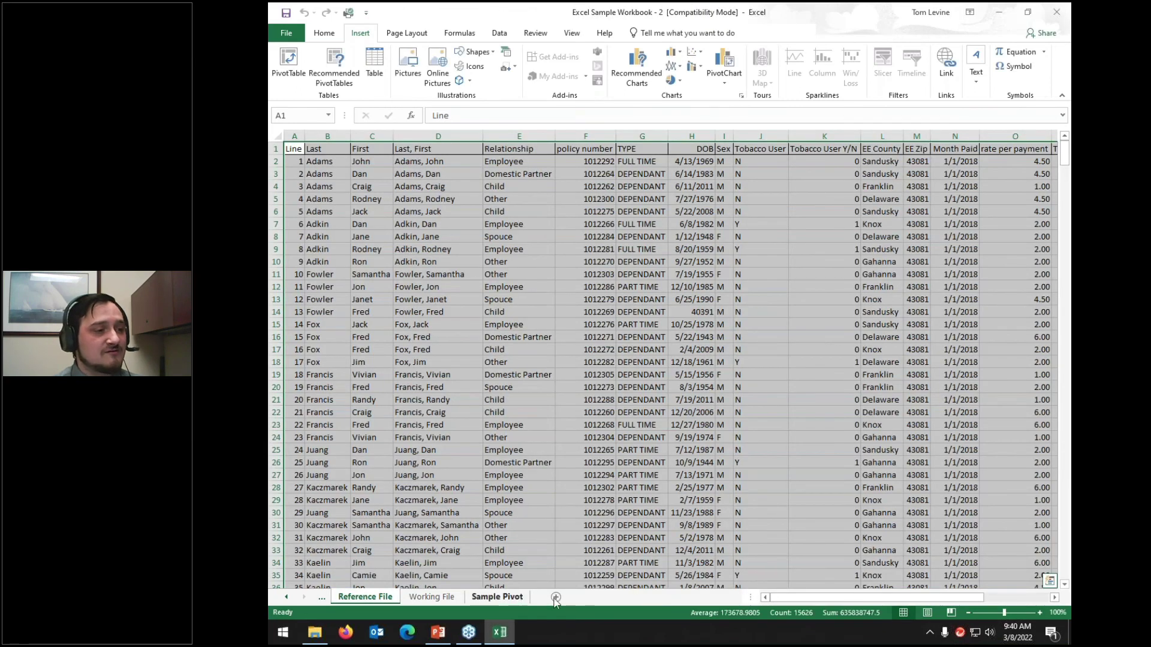
Delete the empty PivotChart from the Sample Pivot worksheet
left_click(497, 597)
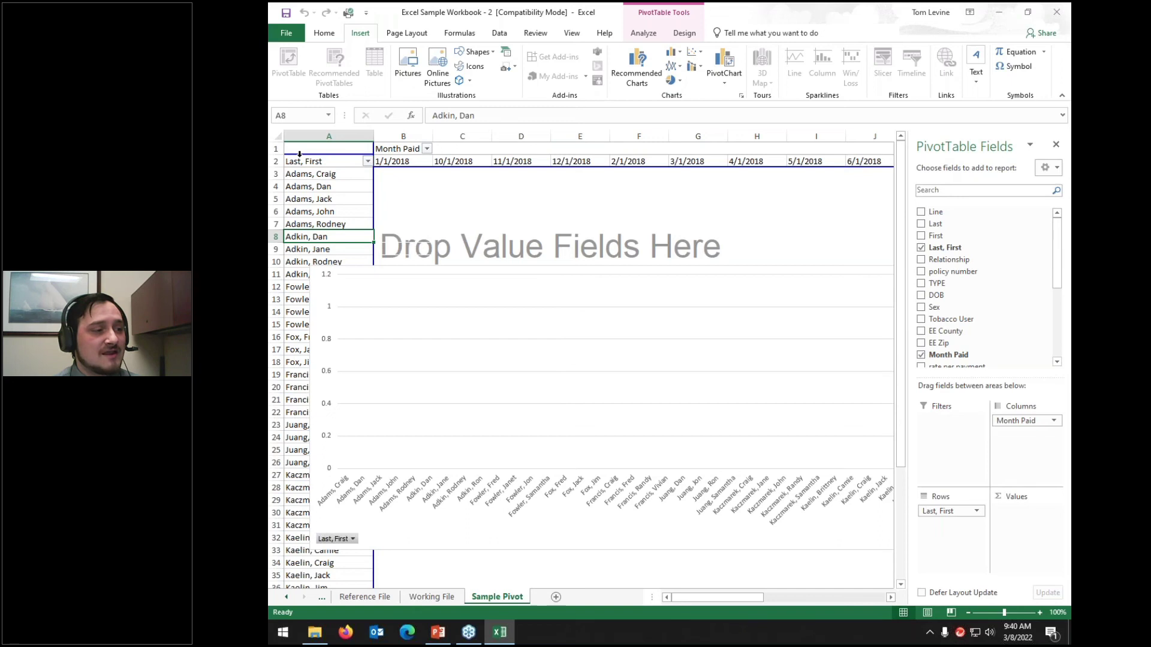
left_click(632, 331)
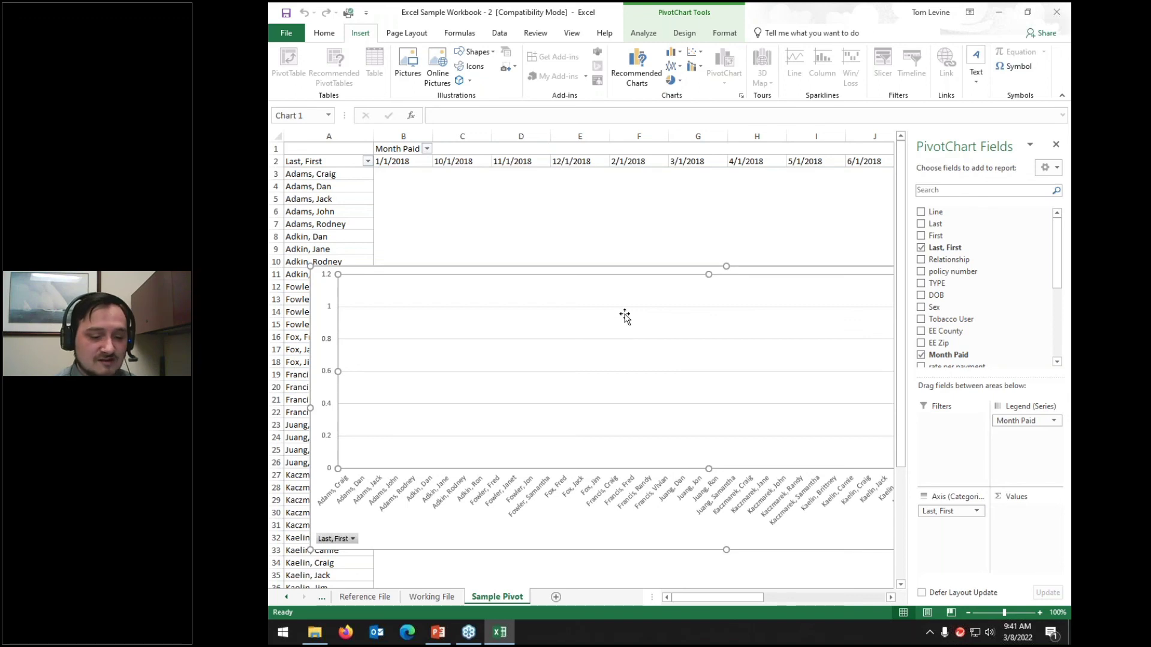
left_click(345, 269)
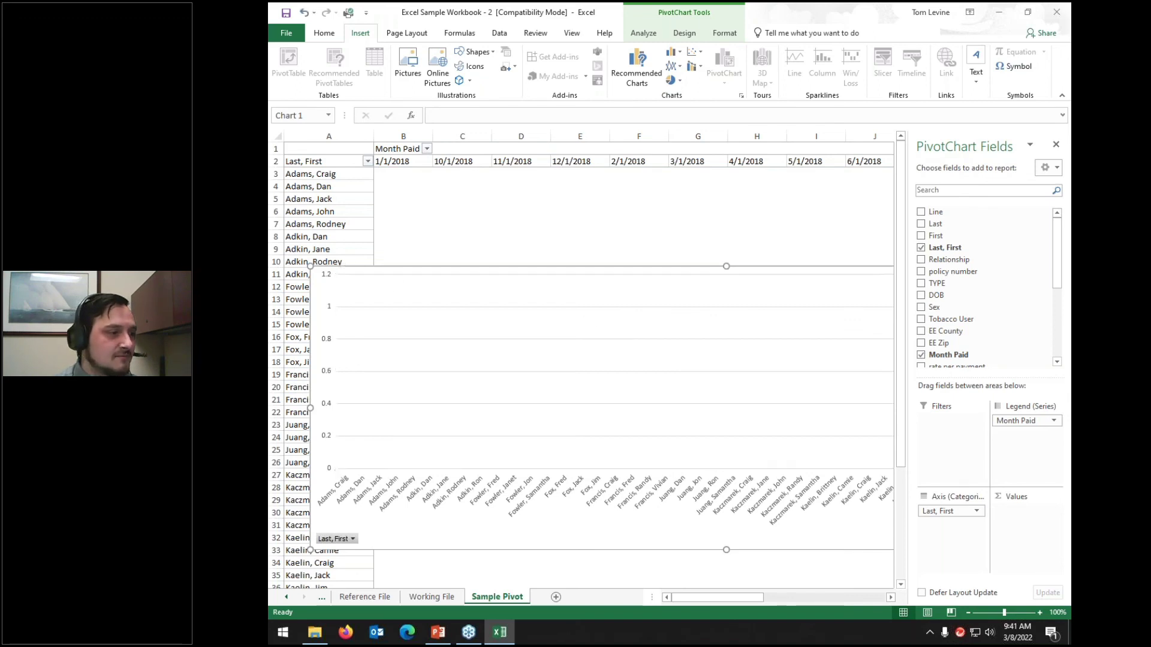
key("Delete")
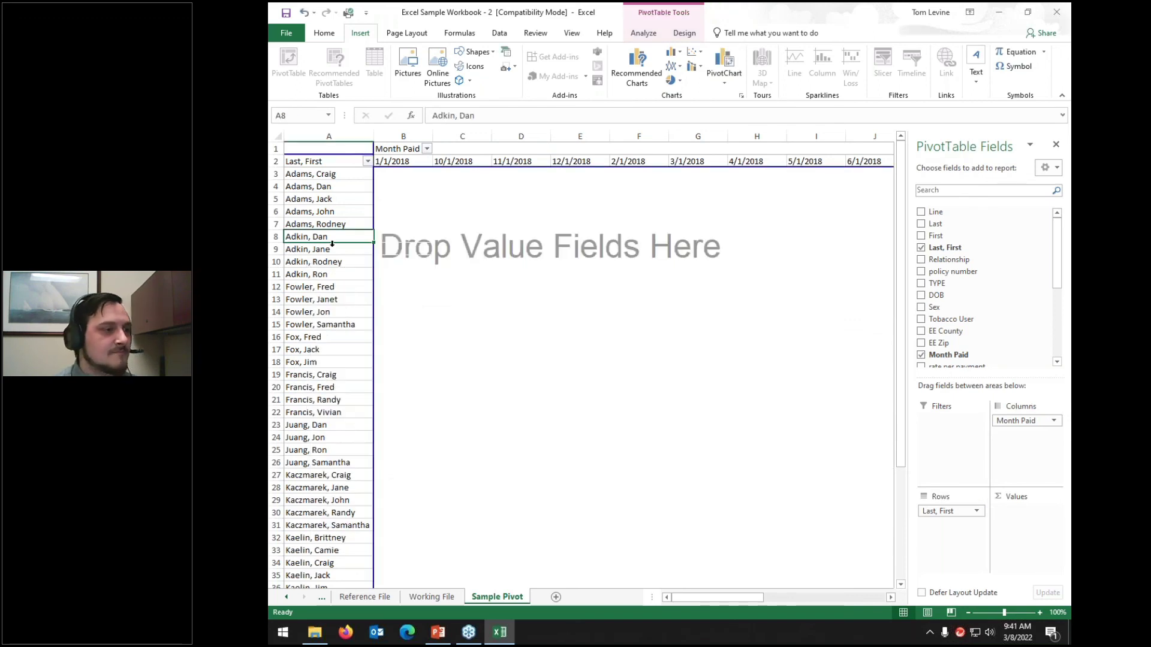
Delete all cells of the Sample Pivot worksheet to remove its old PivotTable
left_click(334, 148)
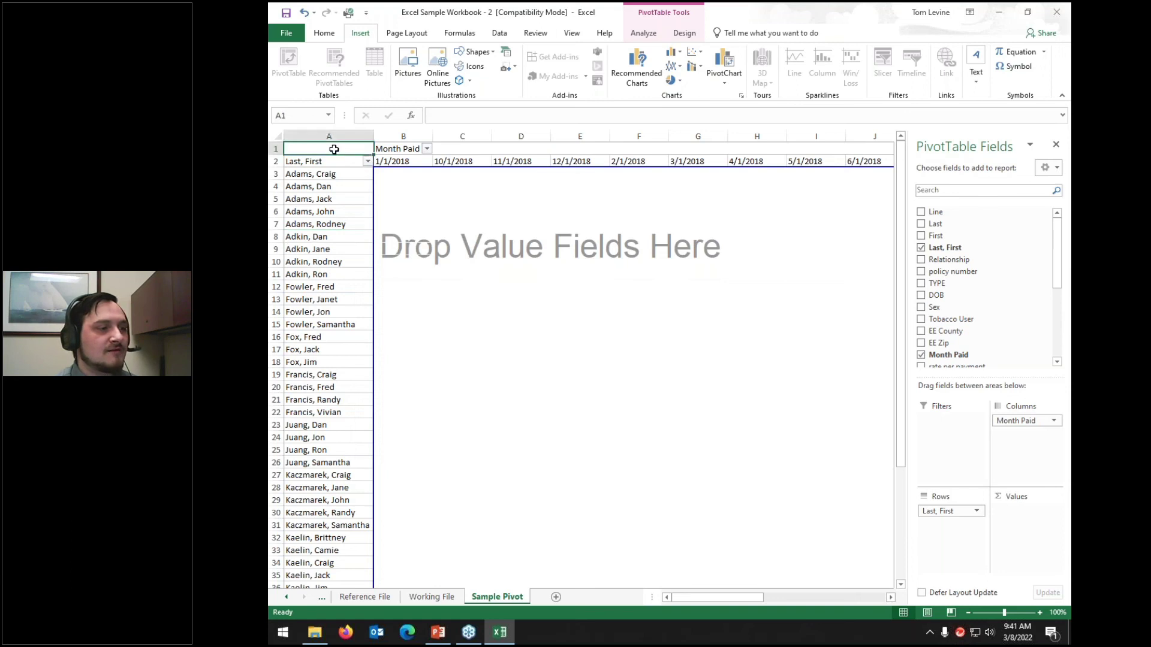
left_click(280, 136)
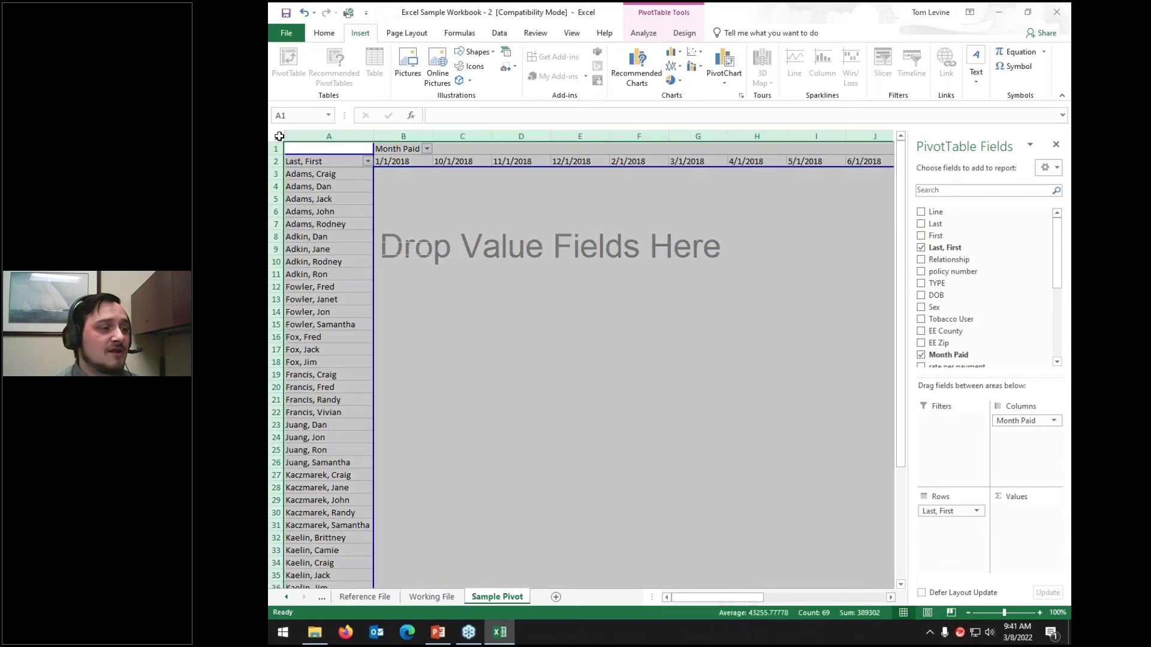
right_click(442, 241)
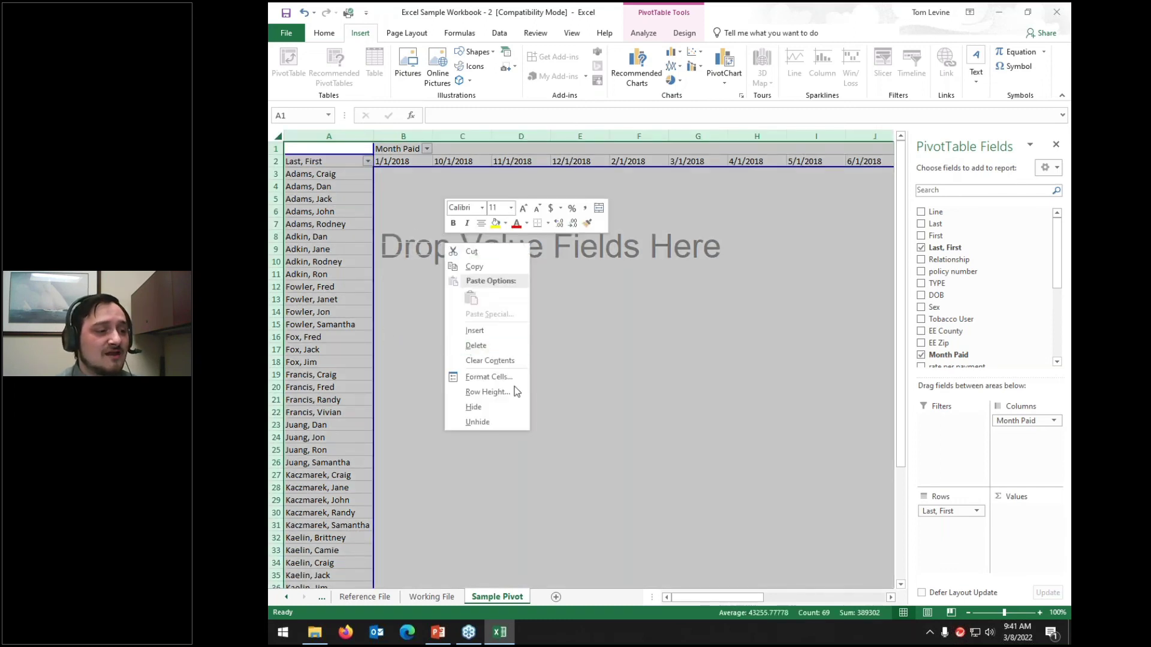
left_click(475, 346)
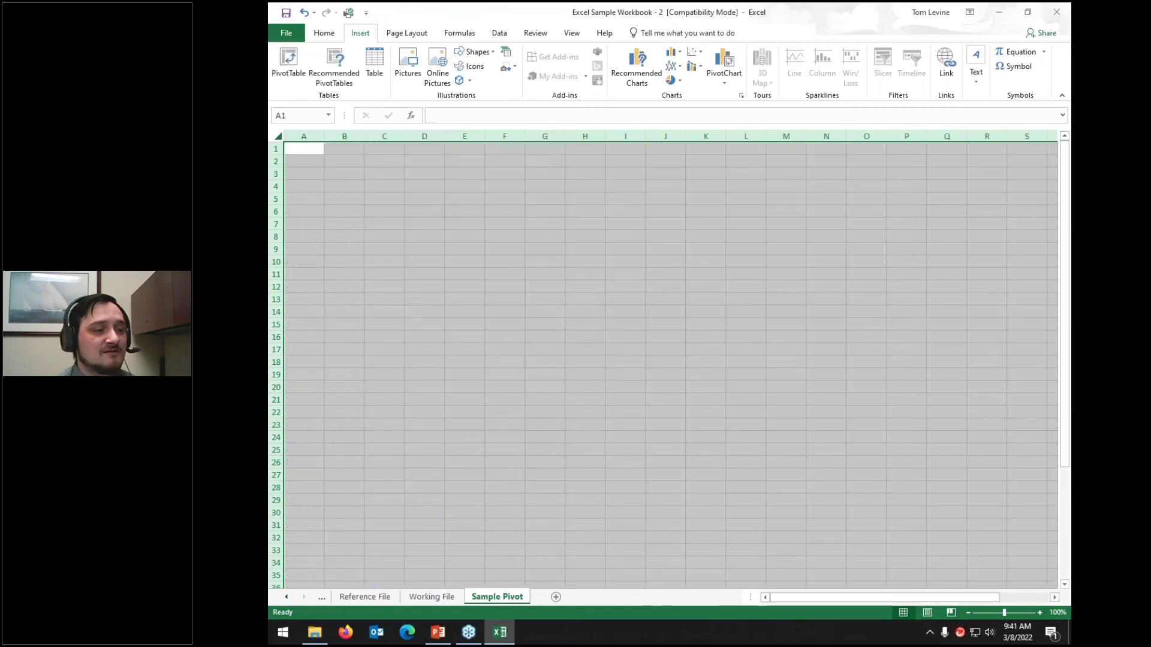
left_click(480, 345)
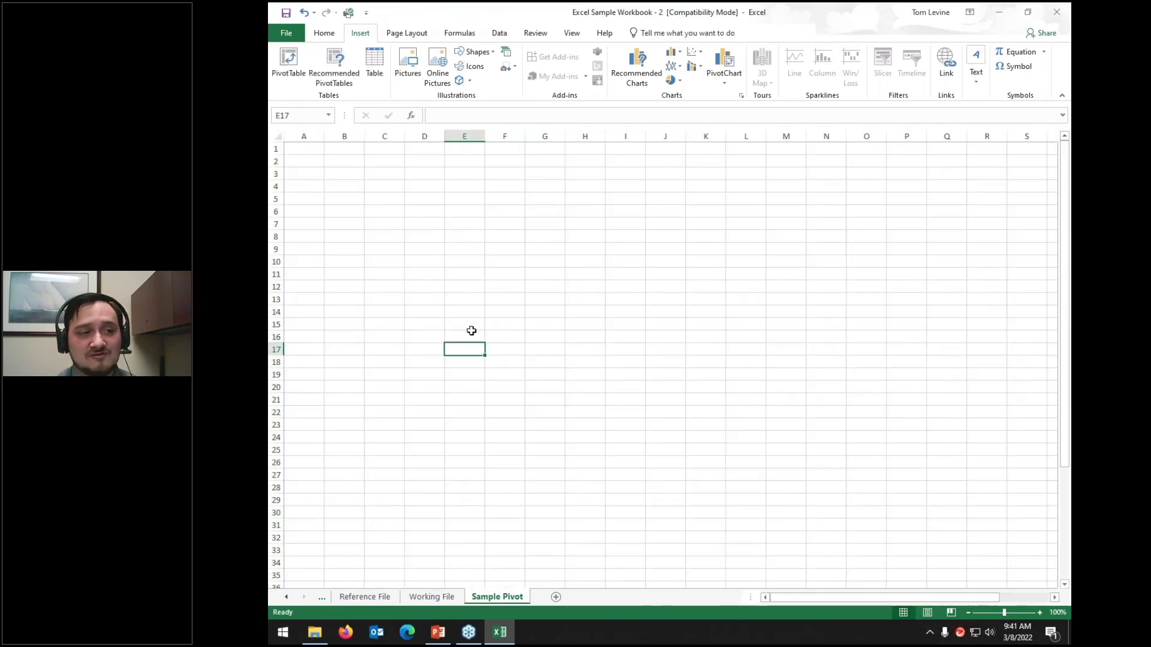
left_click(472, 333)
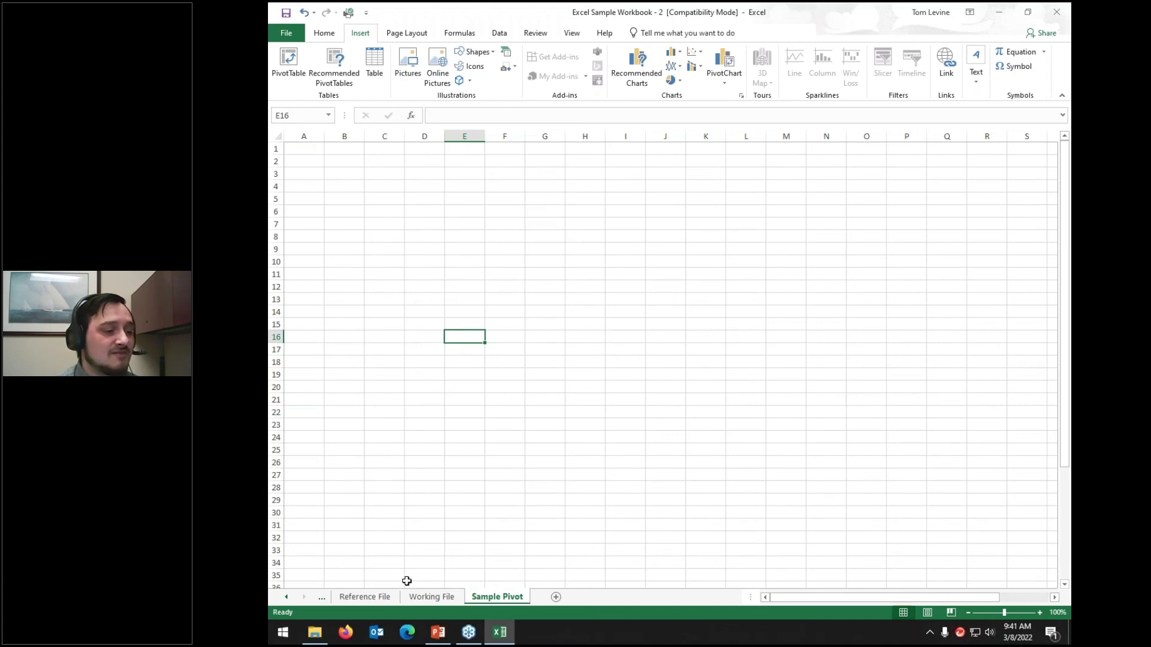
Create a PivotTable from Reference File range A1:Z601 on the existing Sample Pivot worksheet at cell B2
left_click(362, 597)
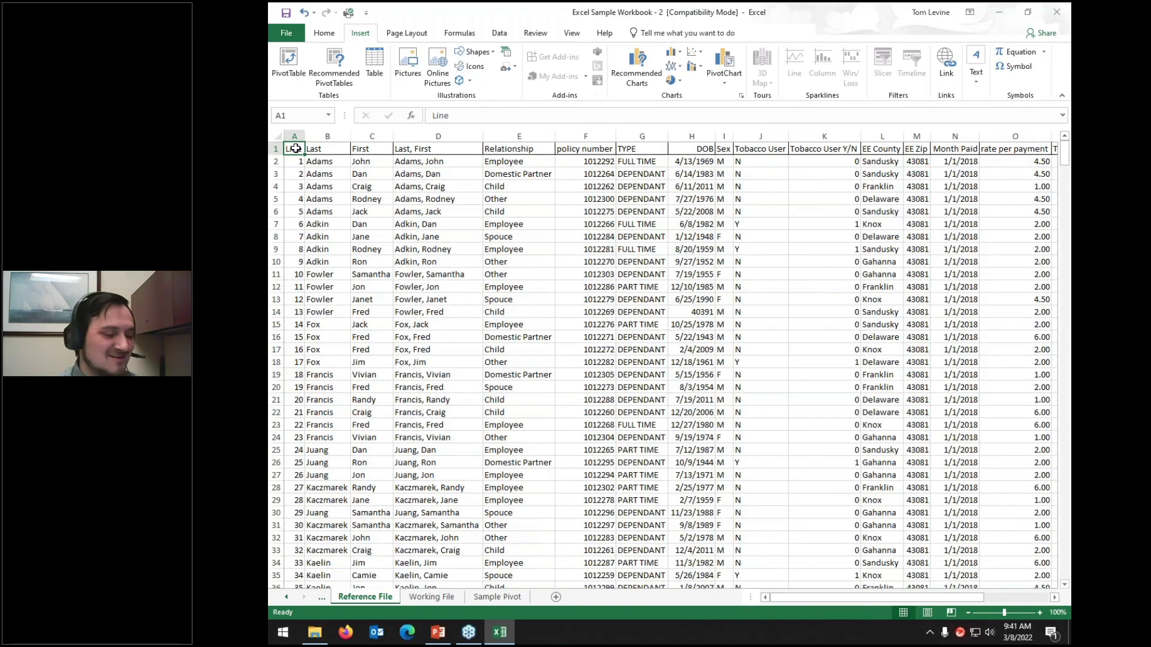
key("ctrl+shift+Right")
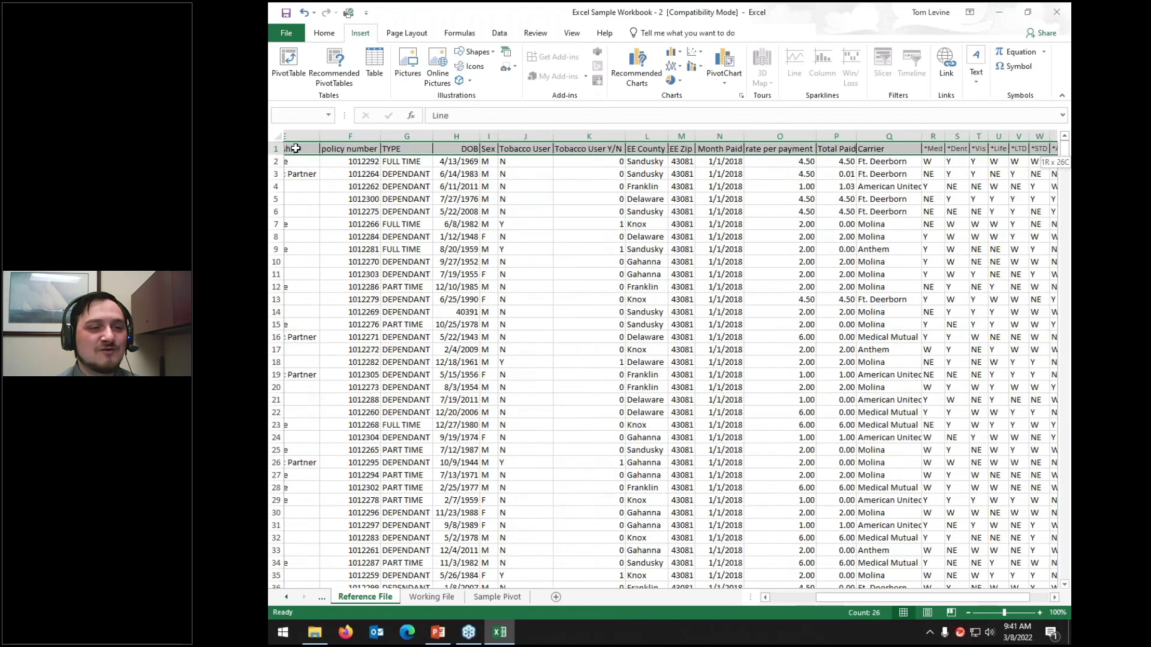
key("ctrl+shift+Down")
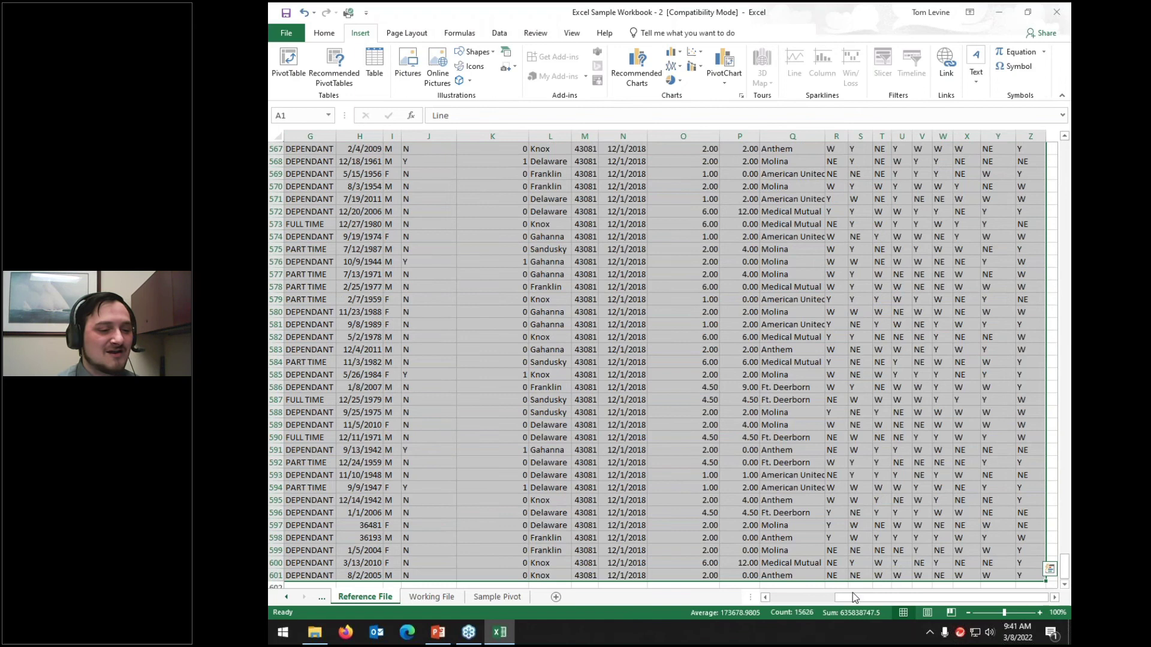
left_click_drag(857, 598, 792, 598)
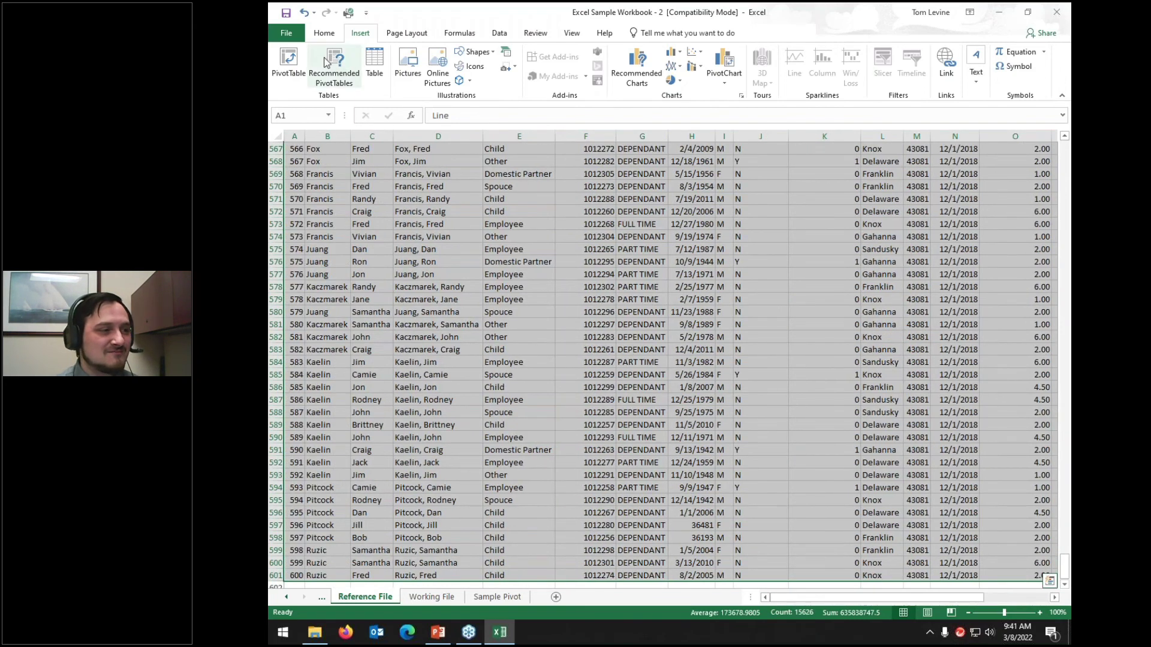
left_click(291, 61)
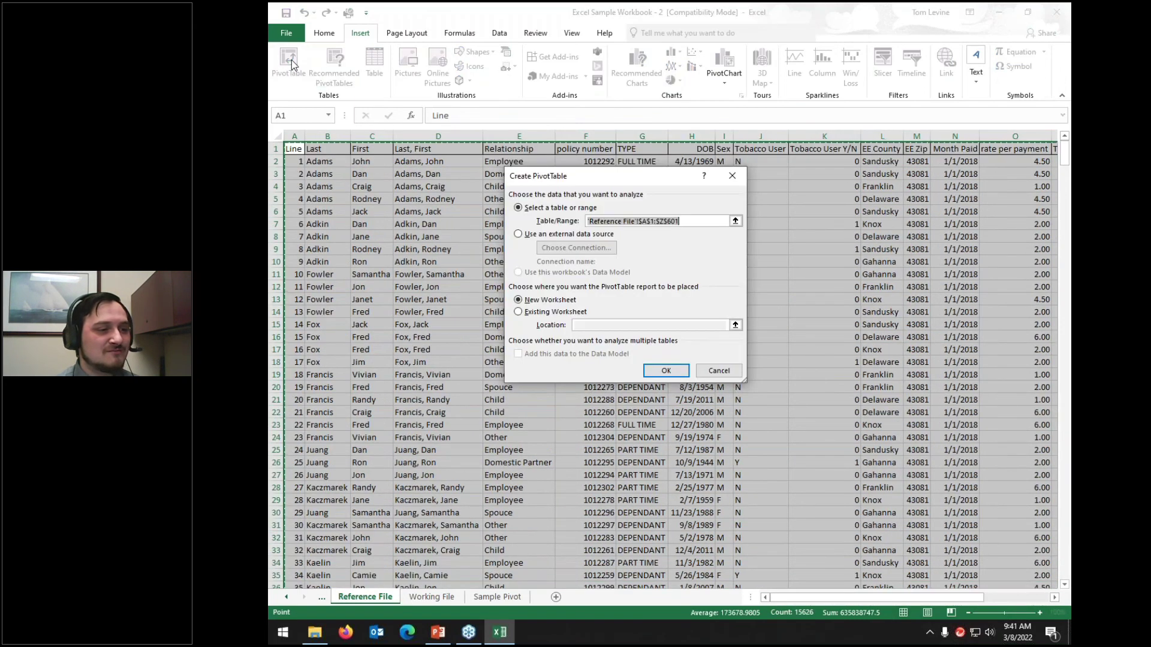
left_click(541, 313)
left_click(497, 598)
left_click(348, 161)
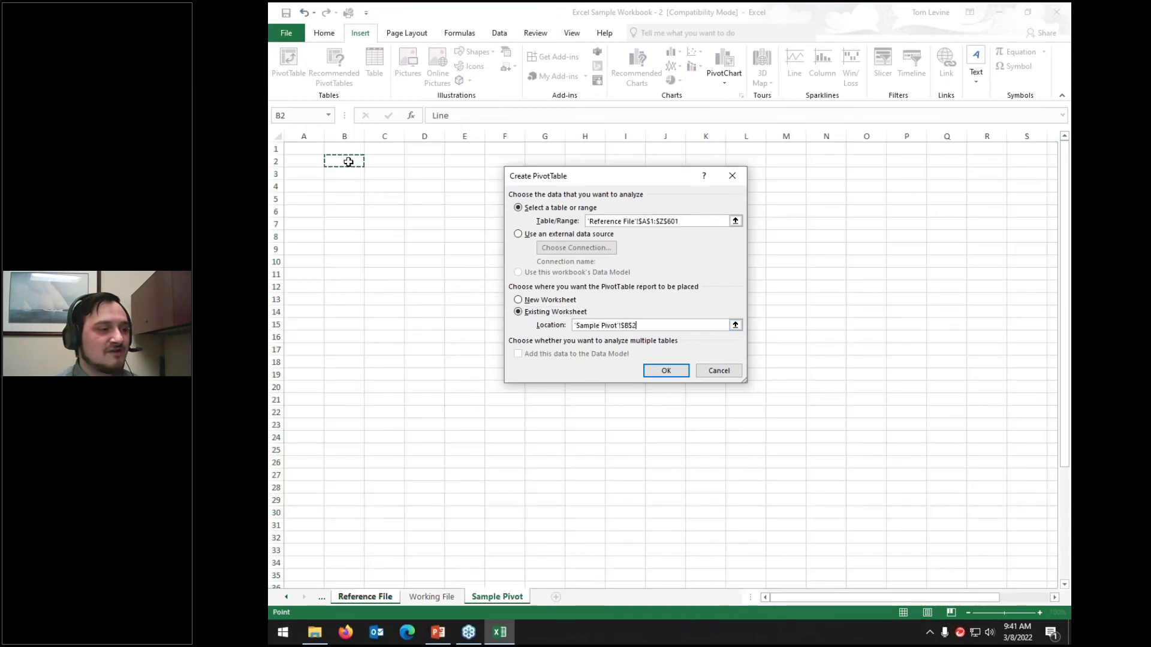
left_click(665, 371)
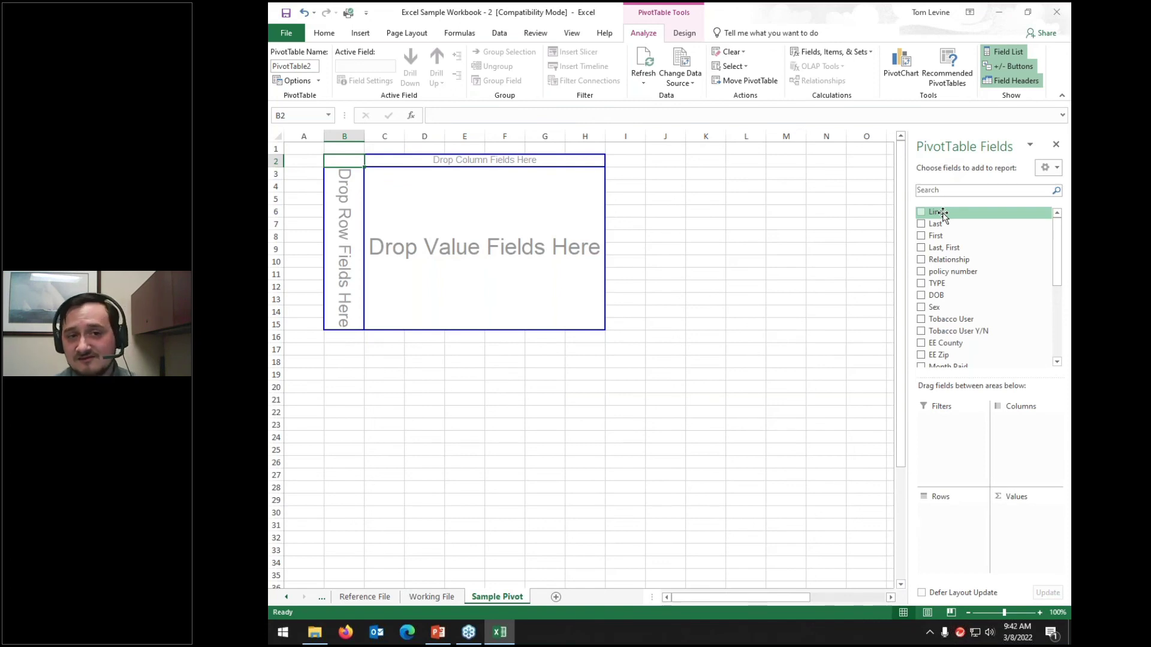
Lay out the PivotTable with Last, First as rows, Total Paid as values and Month Paid as a filter
left_click_drag(944, 248, 962, 516)
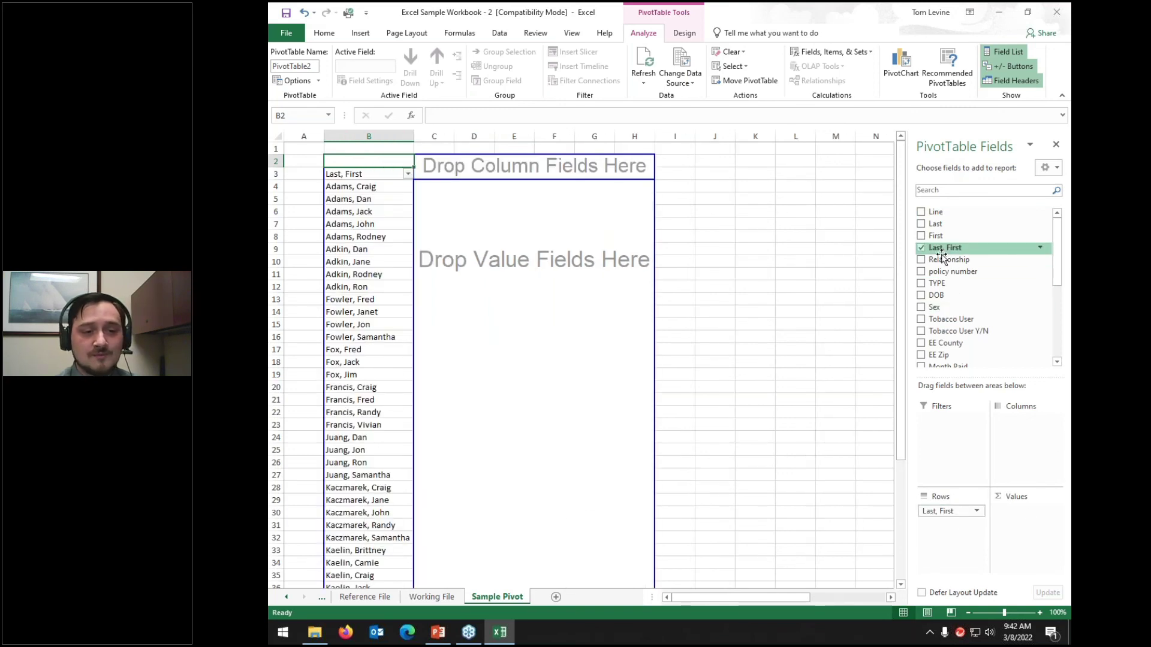
scroll(942, 258, "down", 3)
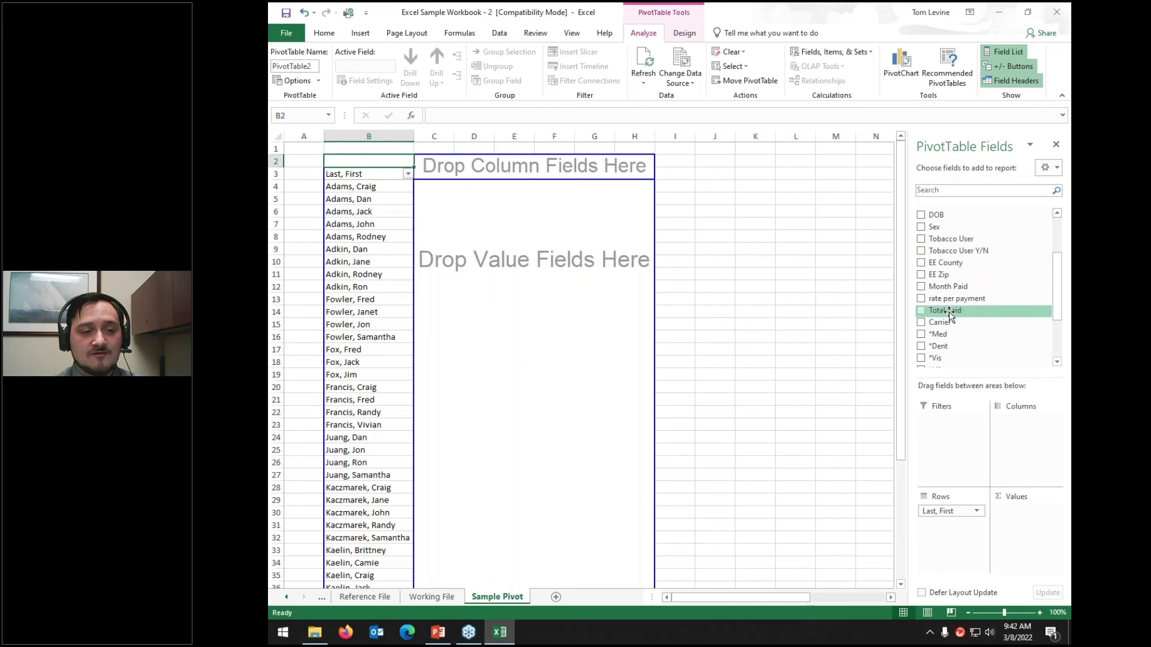
left_click_drag(945, 310, 1019, 514)
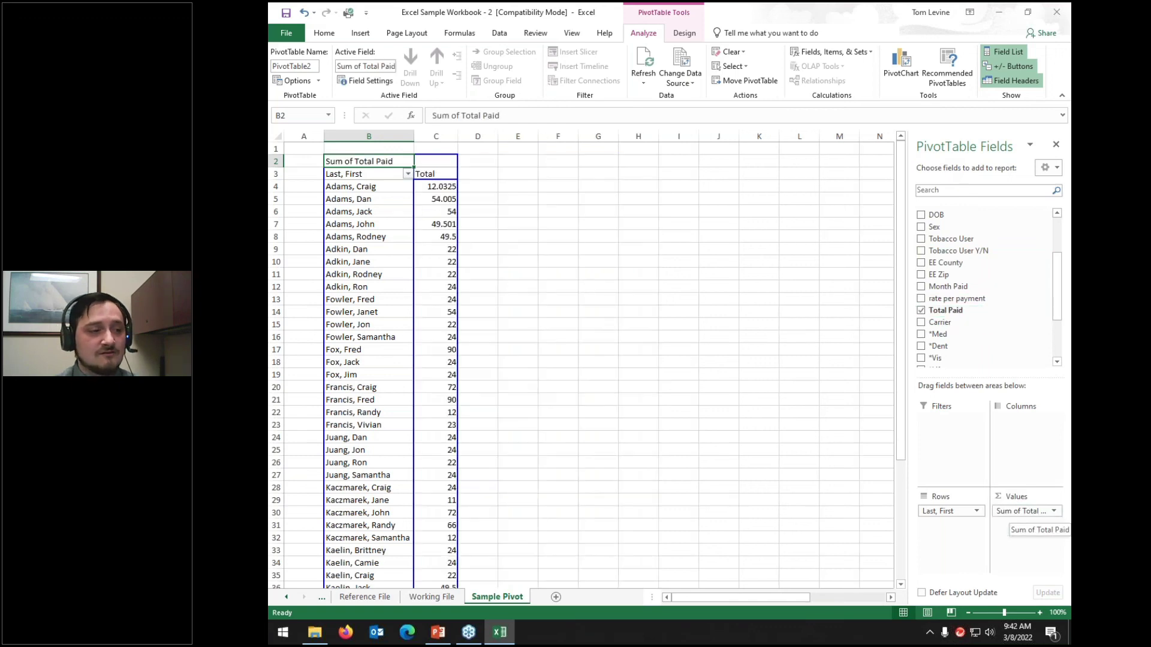
scroll(944, 279, "up", 2)
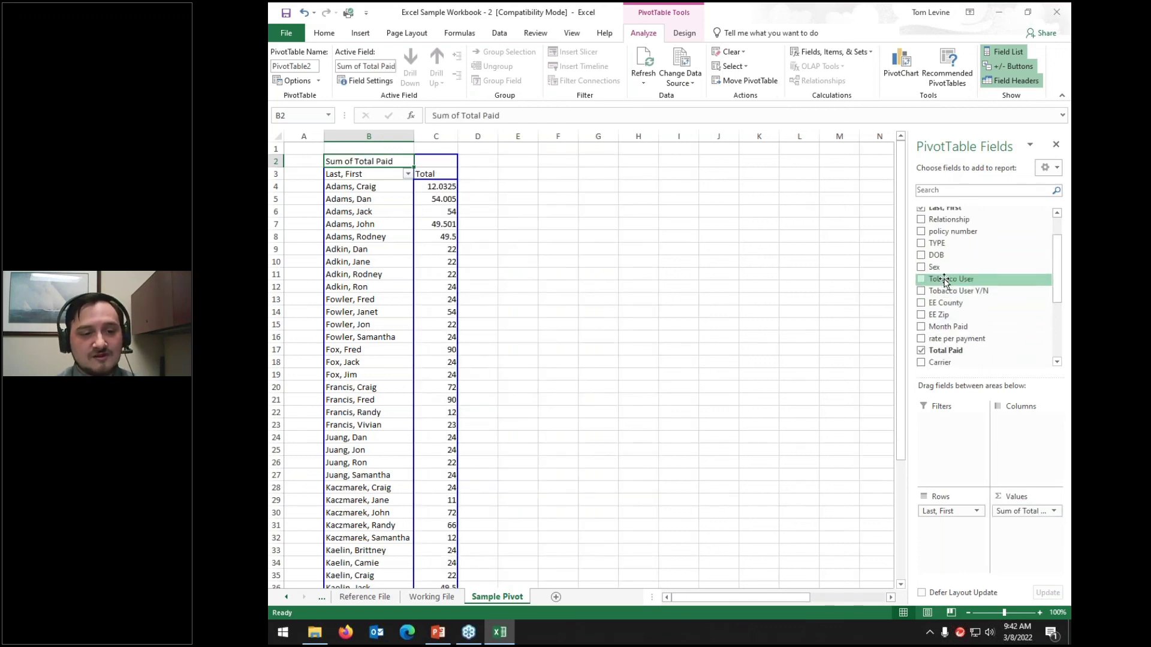
left_click_drag(949, 327, 959, 431)
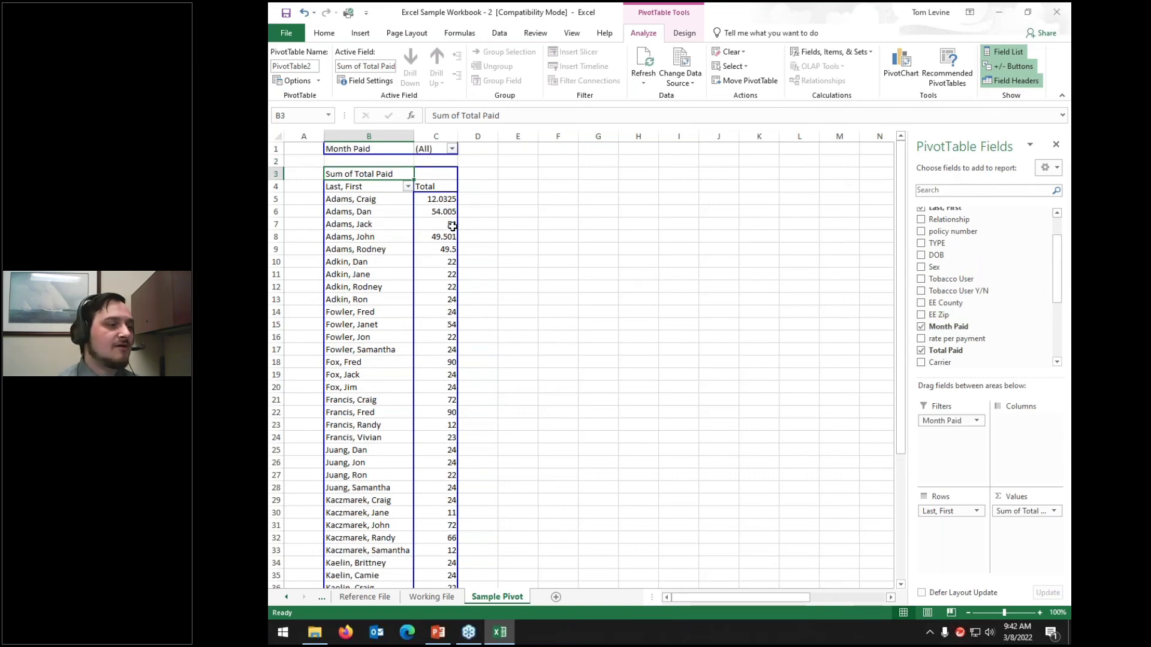
Summarize the PivotTable's Total Paid value field by Average
left_click(451, 201)
scroll(451, 201, "down", 2)
scroll(451, 201, "down", 5)
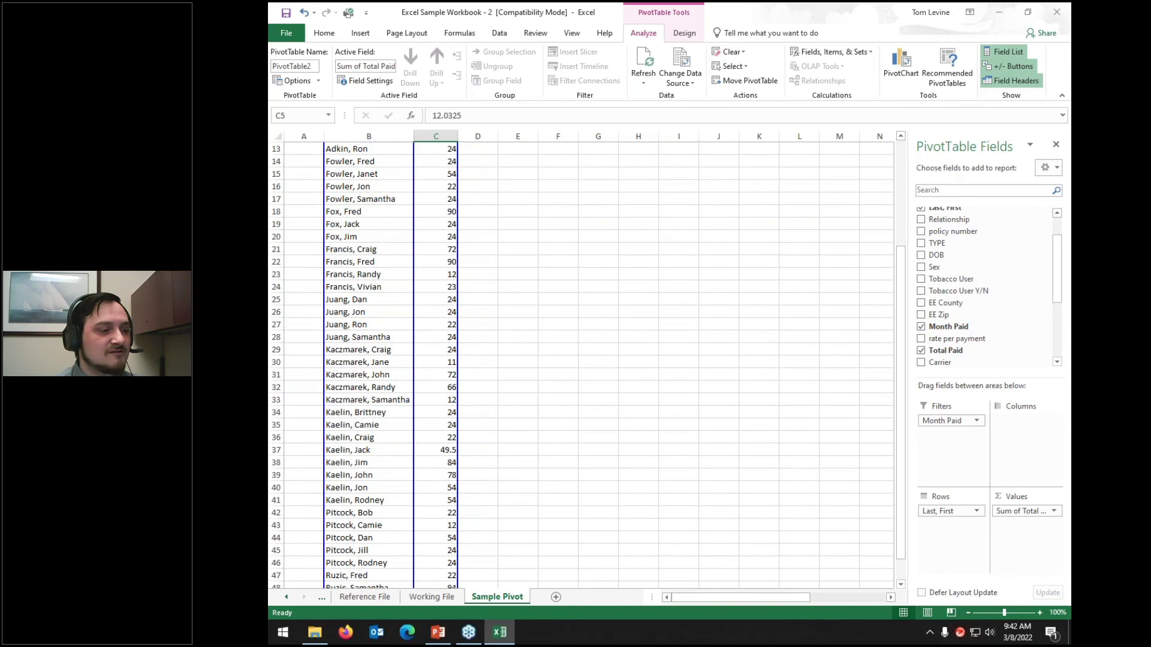
scroll(451, 201, "up", 7)
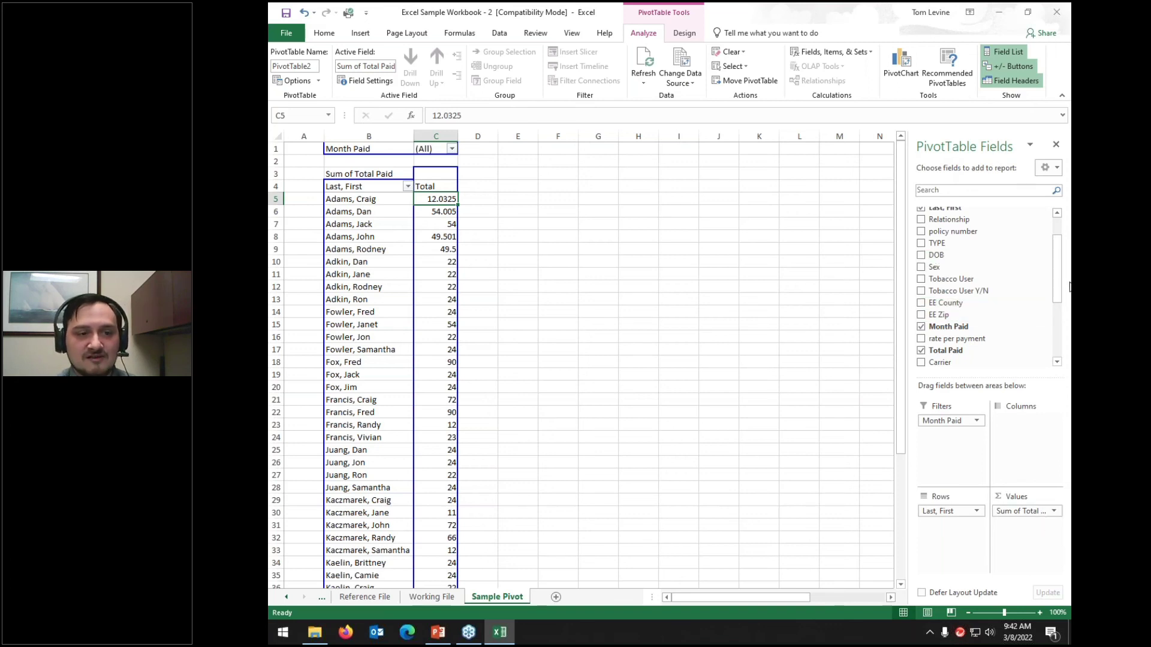
left_click(1053, 512)
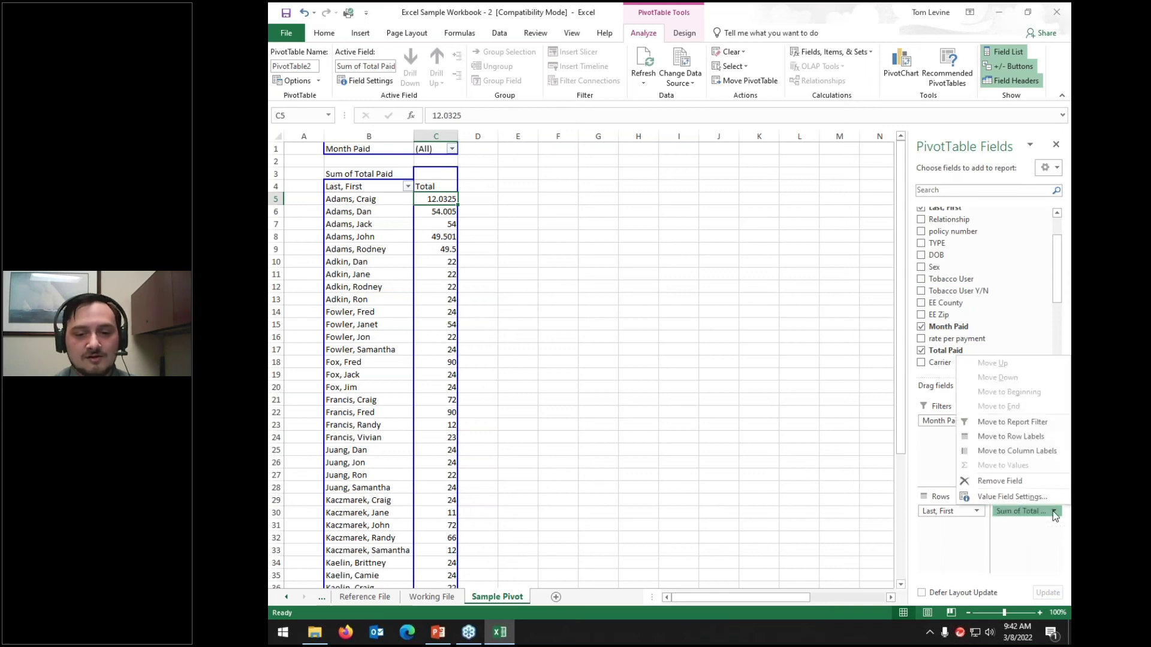
left_click(1019, 497)
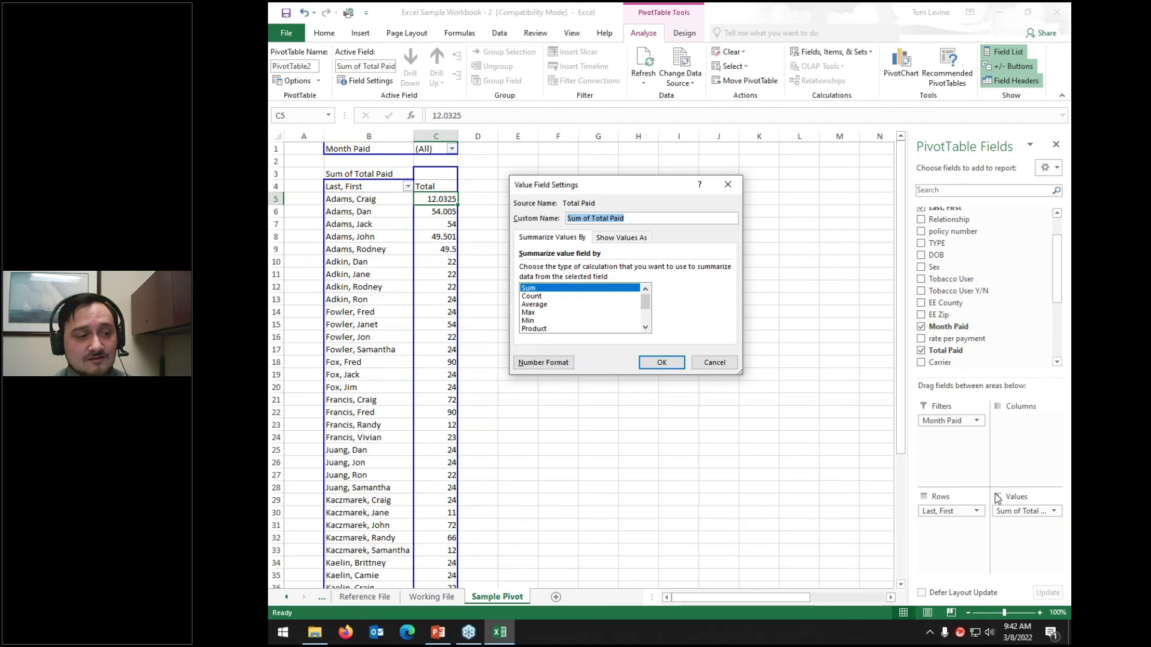
left_click(540, 305)
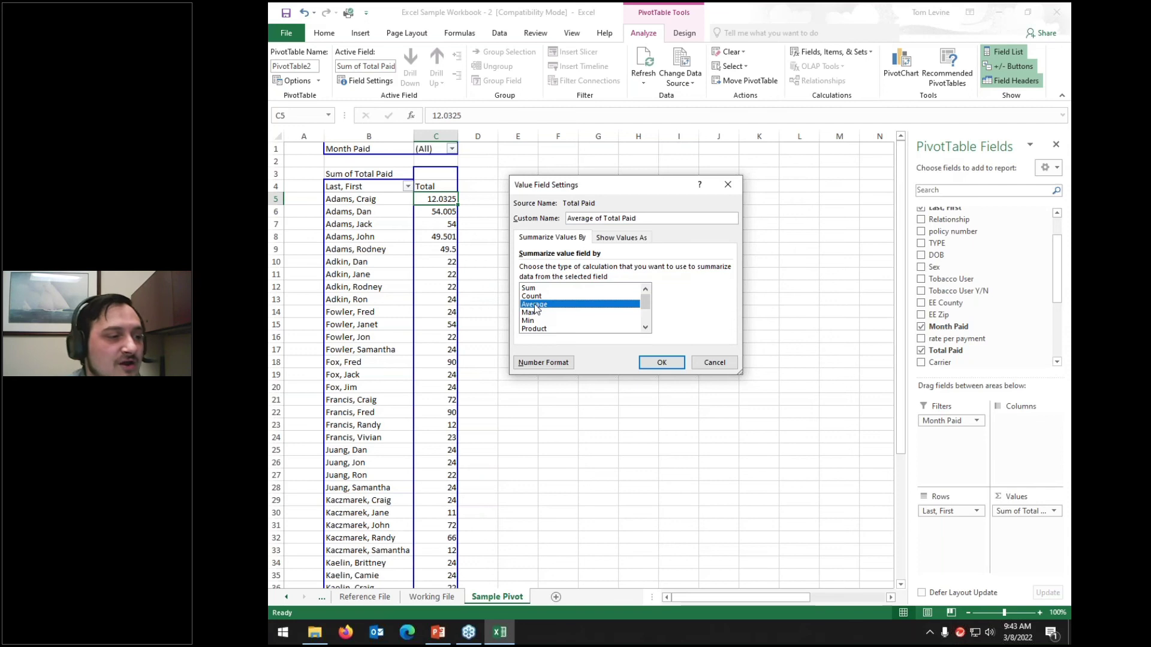
left_click(661, 362)
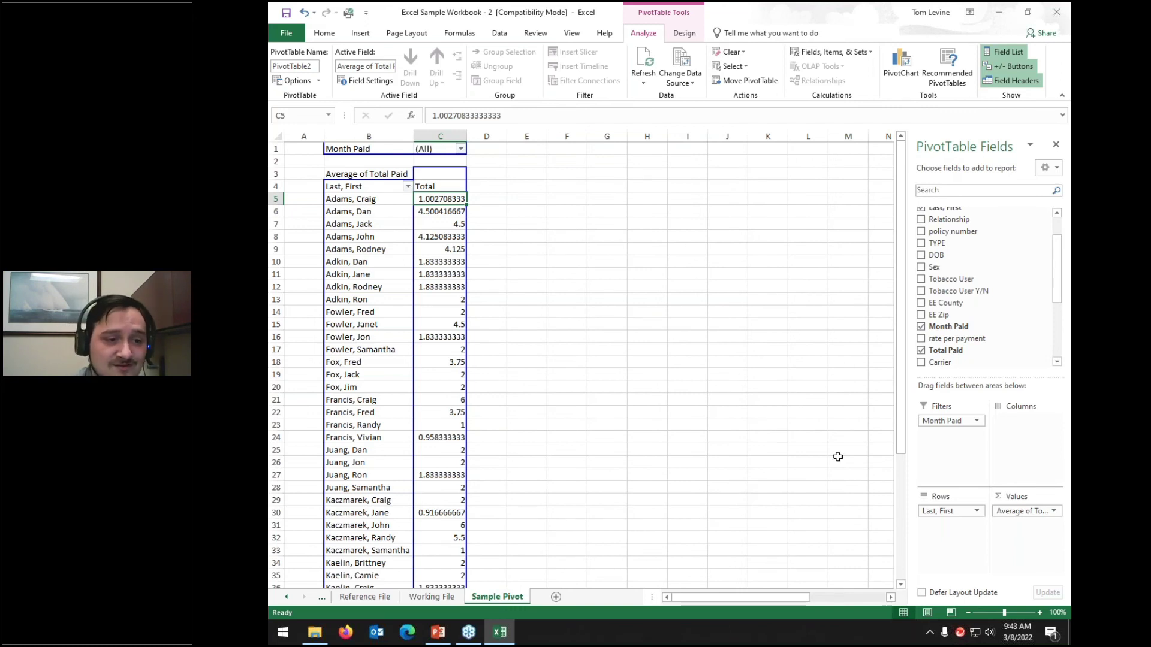
Change the Total Paid value field's calculation to Count
left_click(1055, 512)
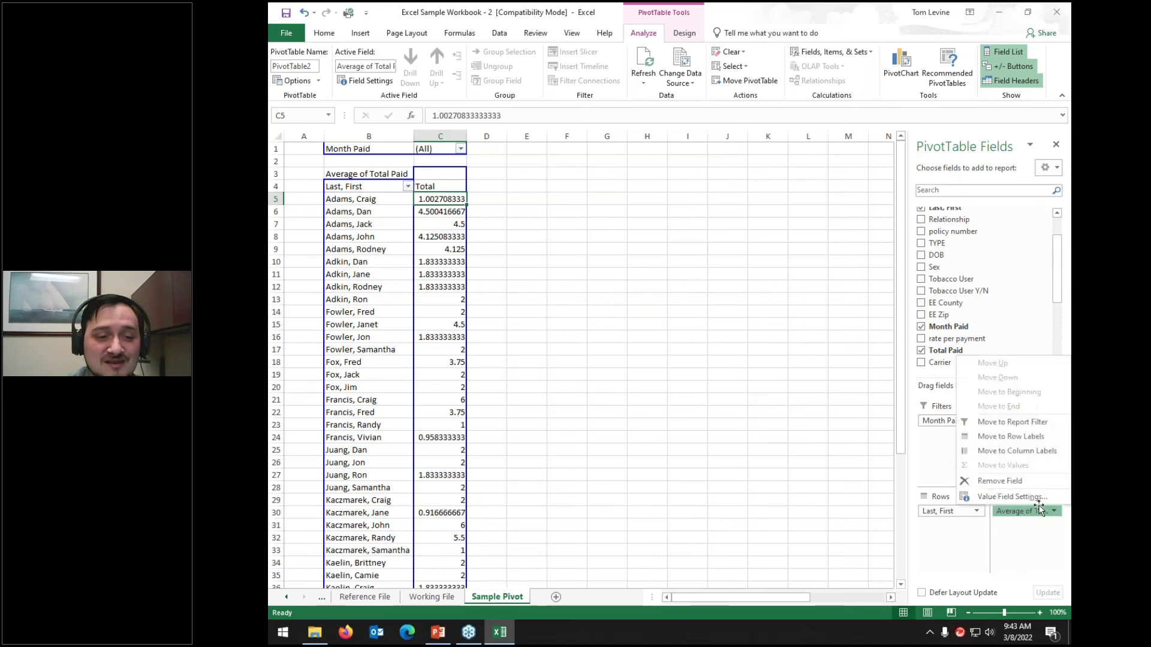
left_click(1041, 498)
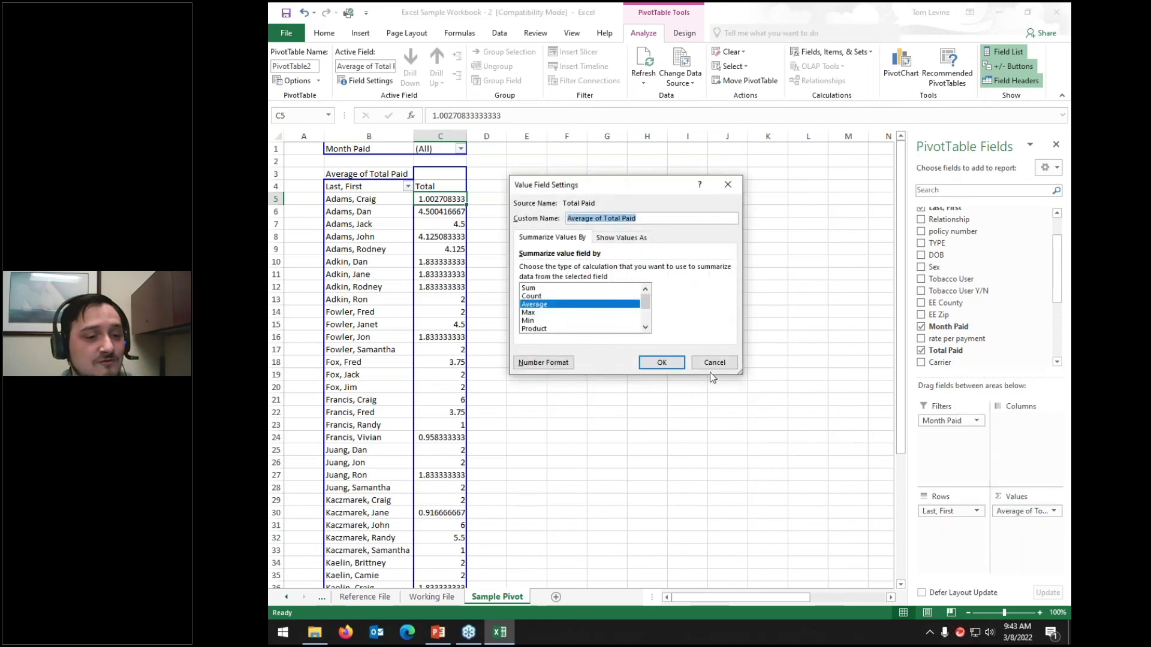
left_click(634, 296)
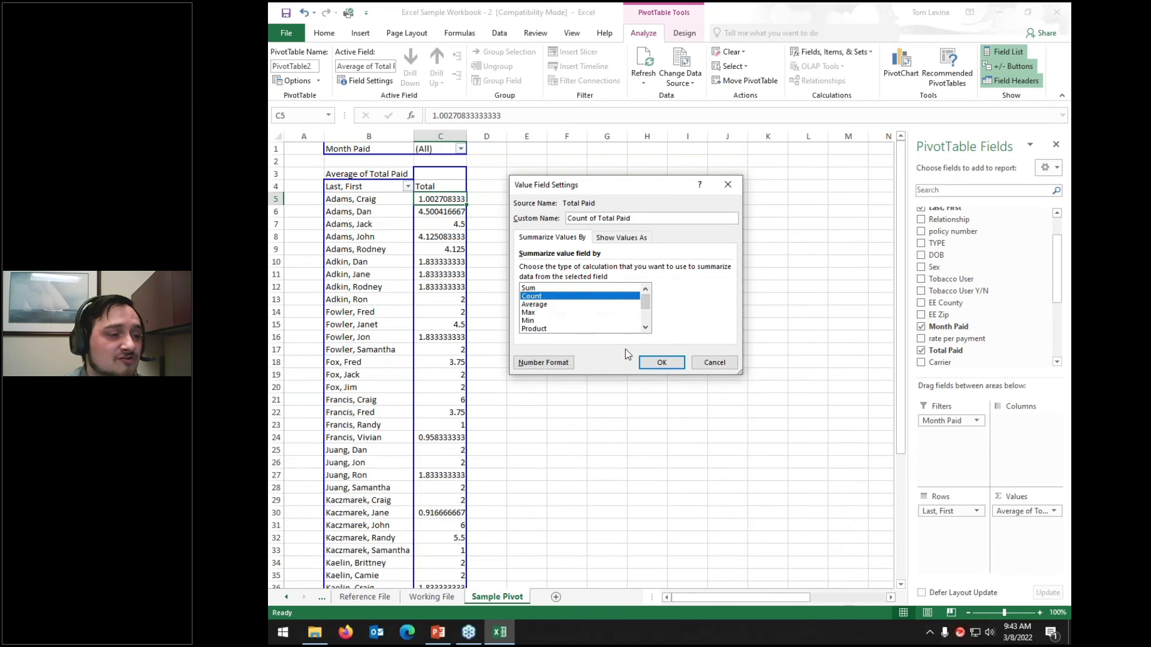
left_click(660, 362)
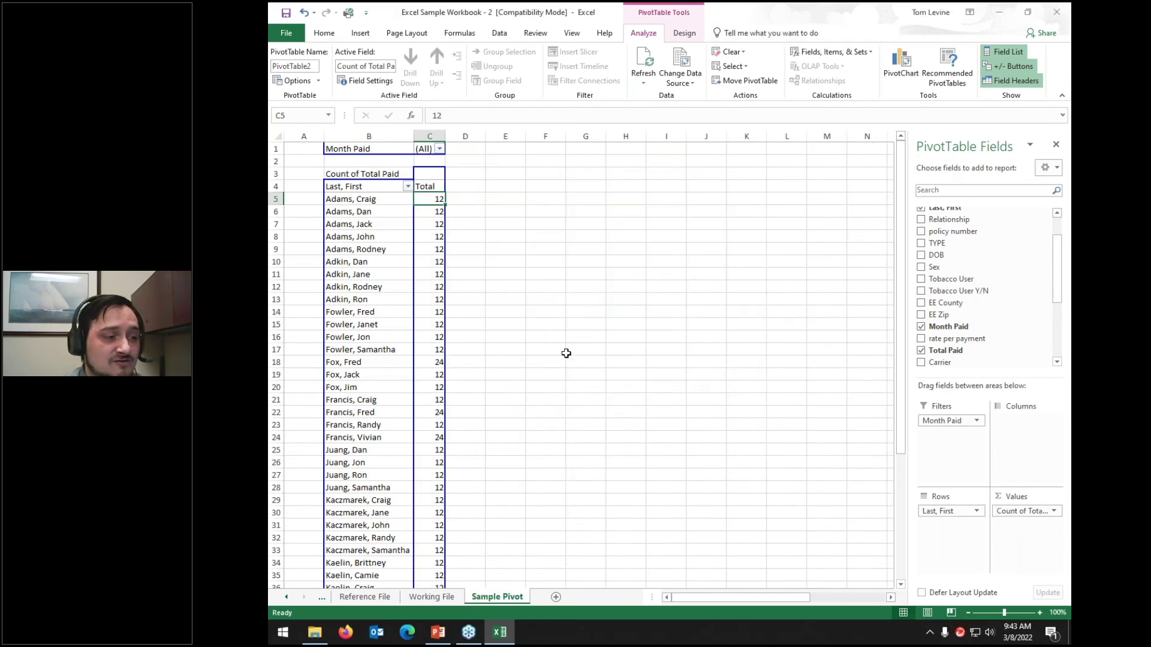
Switch the Total Paid value field's calculation back to Sum
scroll(559, 353, "down", 12)
scroll(558, 352, "up", 12)
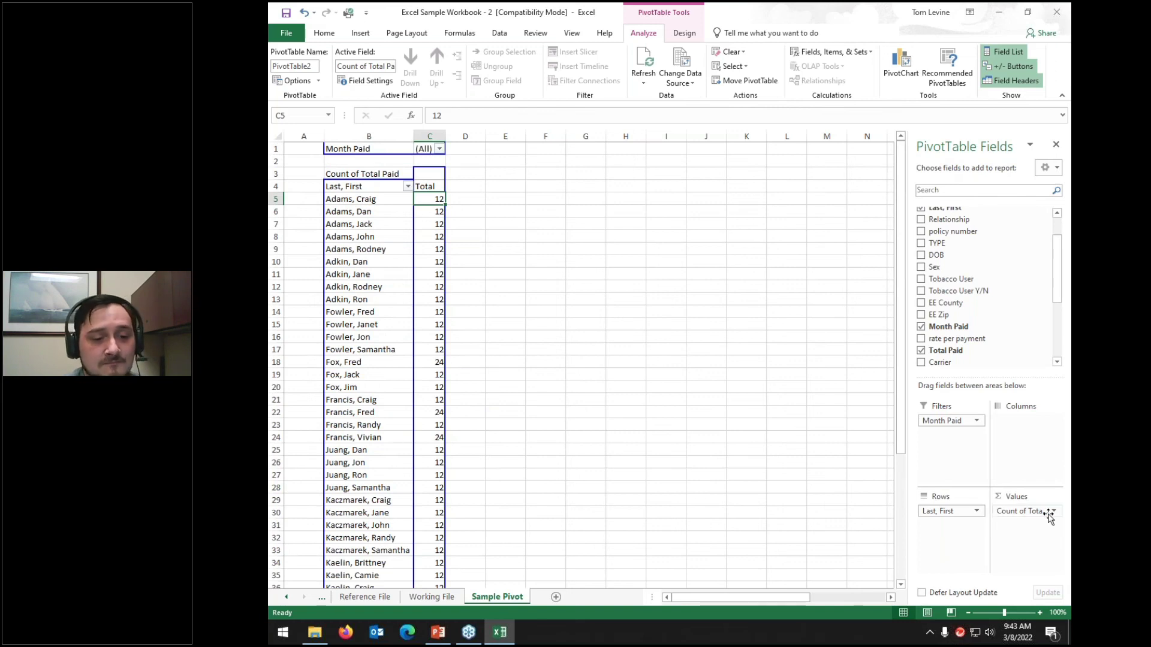
left_click(1025, 511)
left_click(1025, 511)
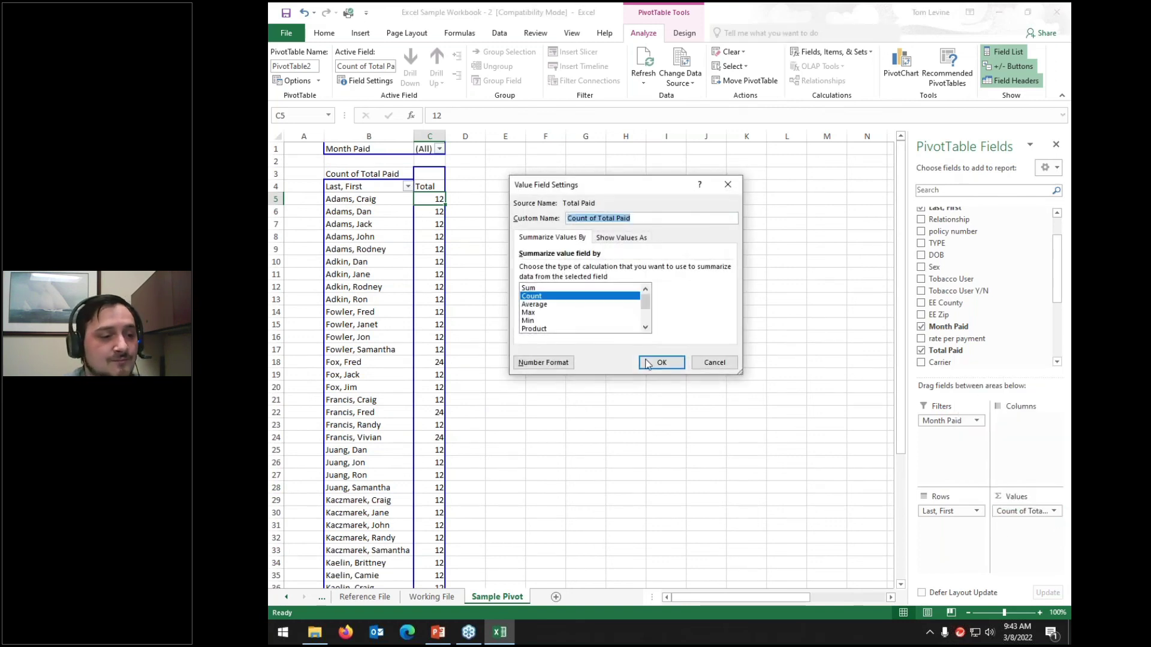
left_click(533, 289)
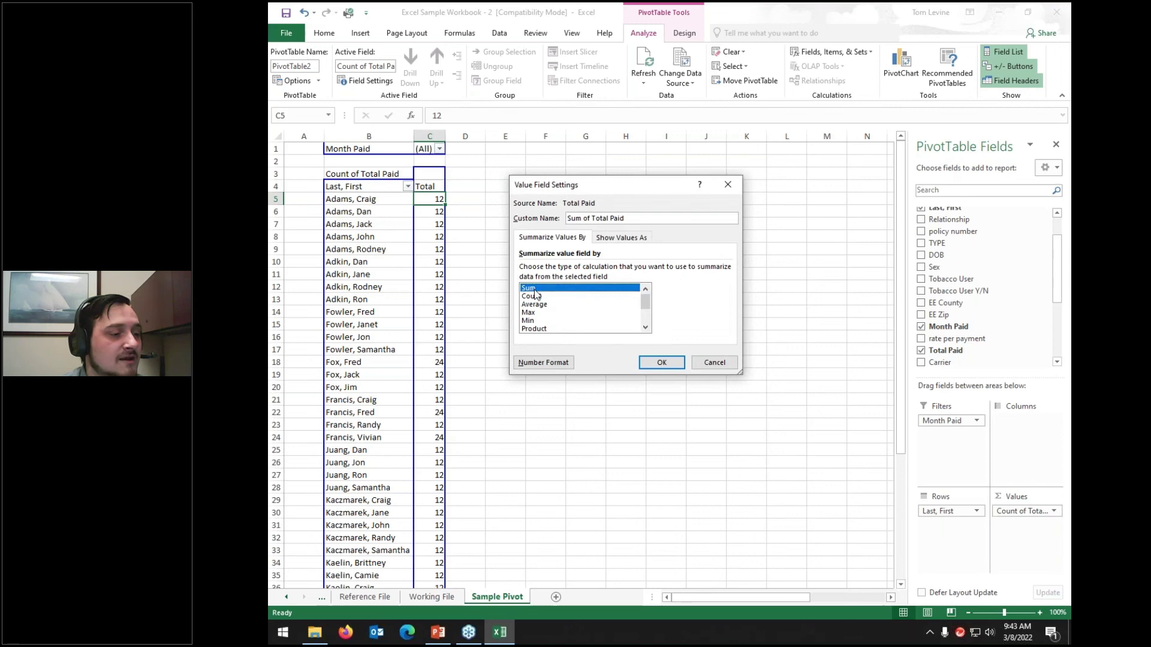
left_click(657, 366)
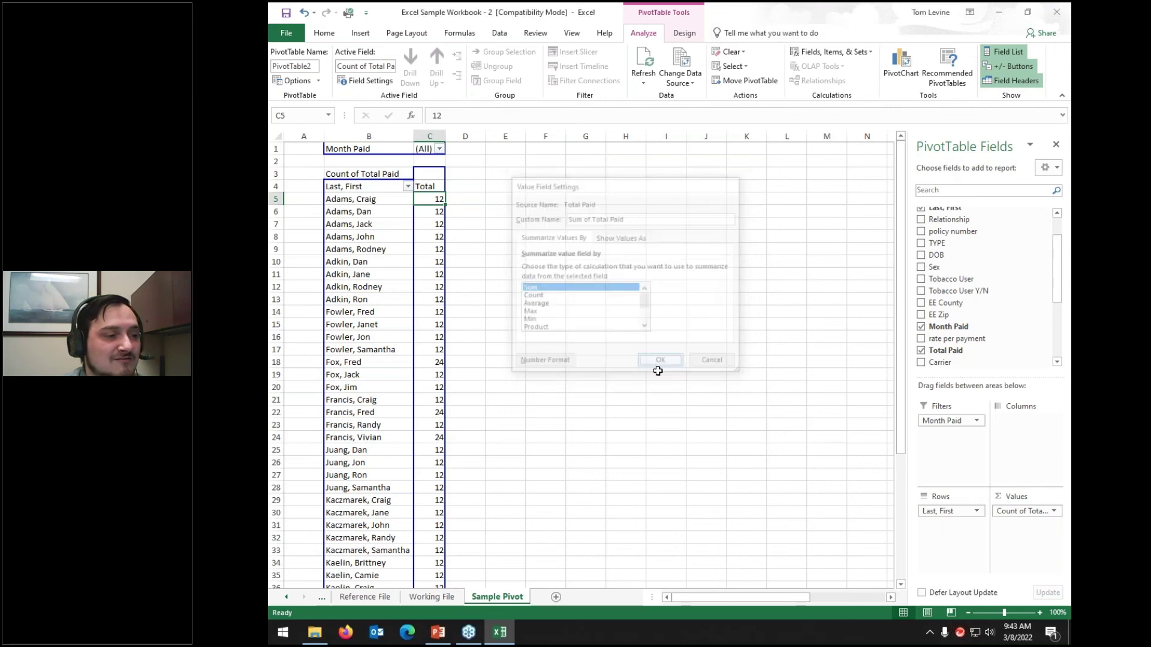
Choose the Currency number format with the $ symbol for the Sum of Total Paid value field
left_click(1054, 512)
left_click(999, 506)
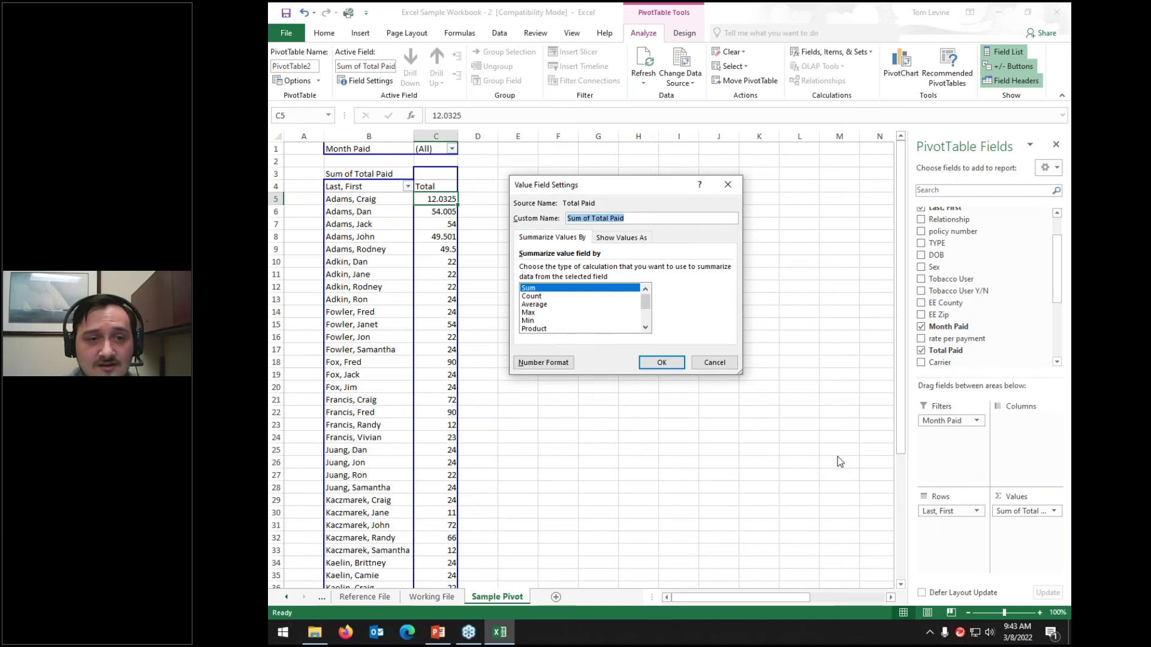
left_click(541, 363)
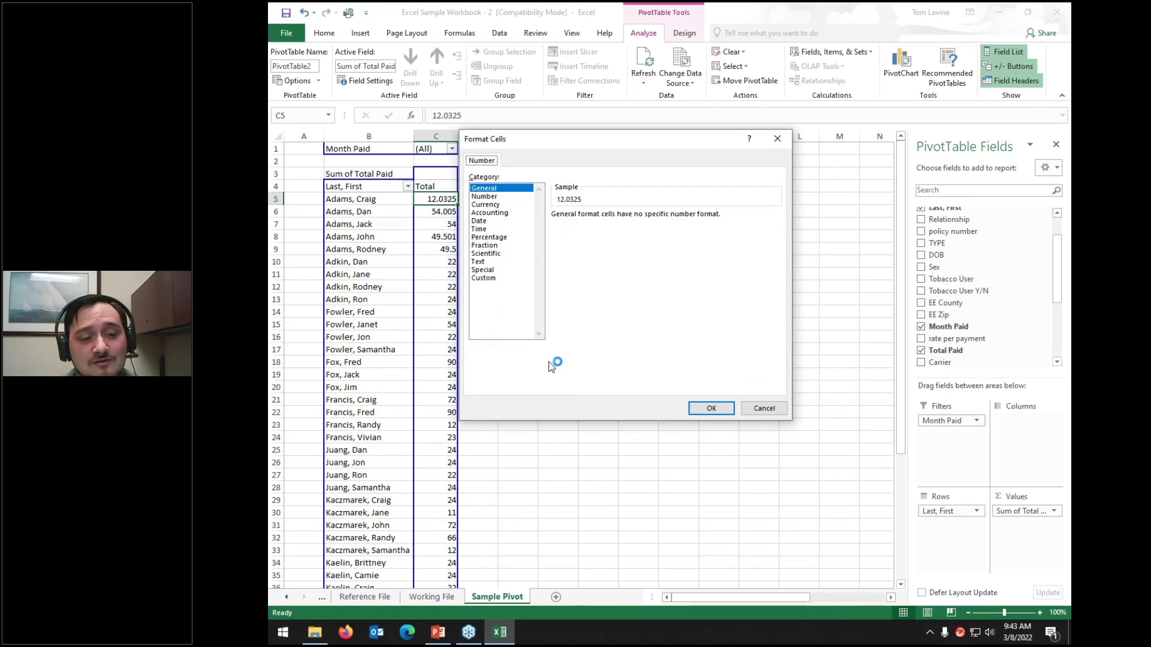
left_click(489, 205)
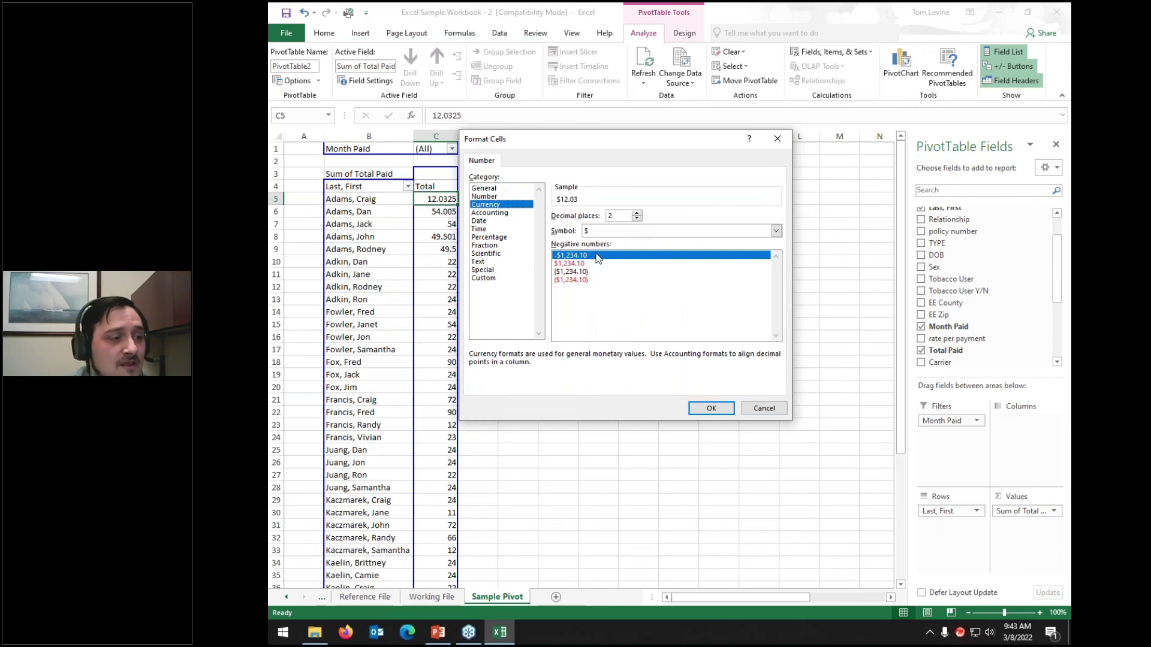
left_click(761, 231)
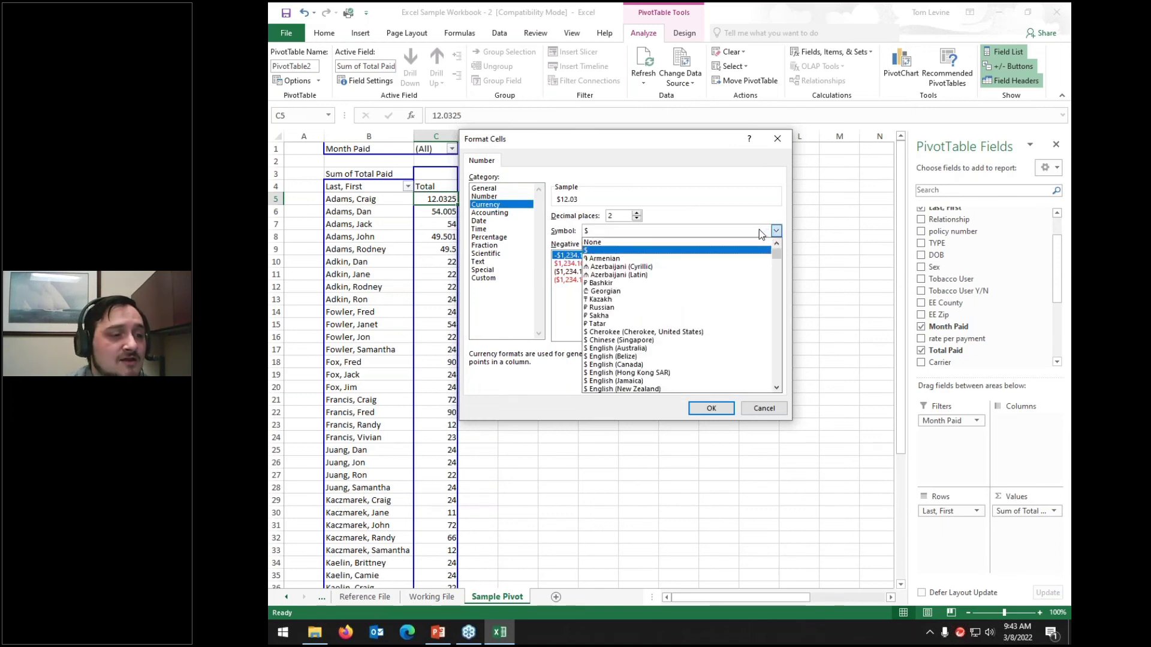
left_click(599, 250)
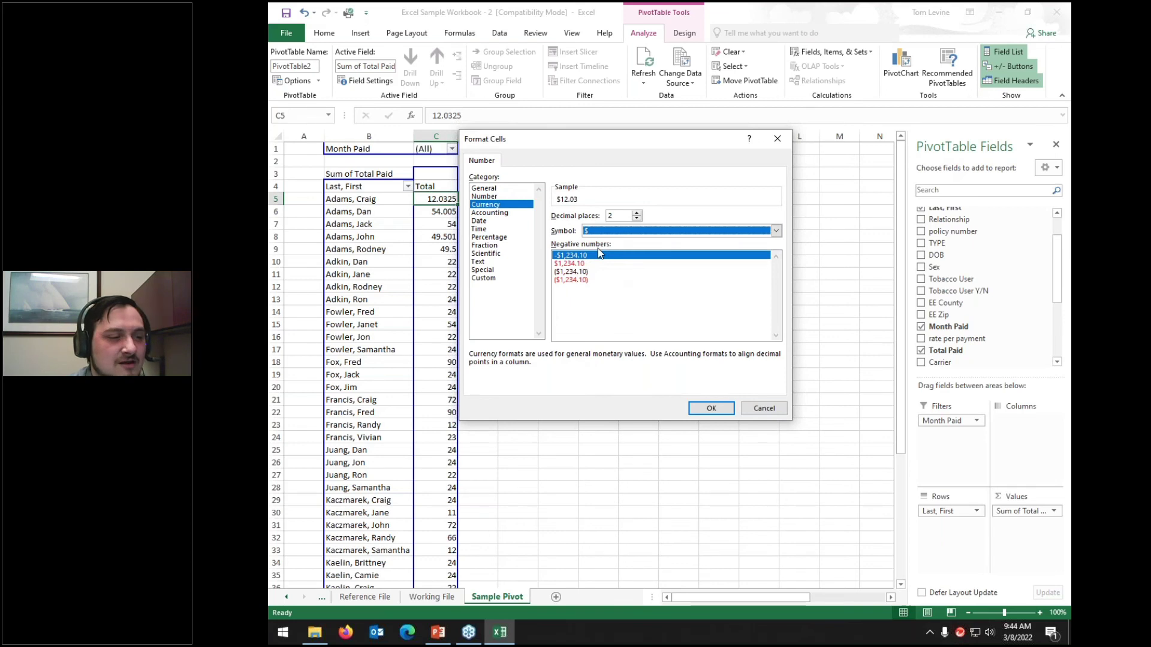
Try different decimal place counts for the currency format and return to 2
left_click(638, 217)
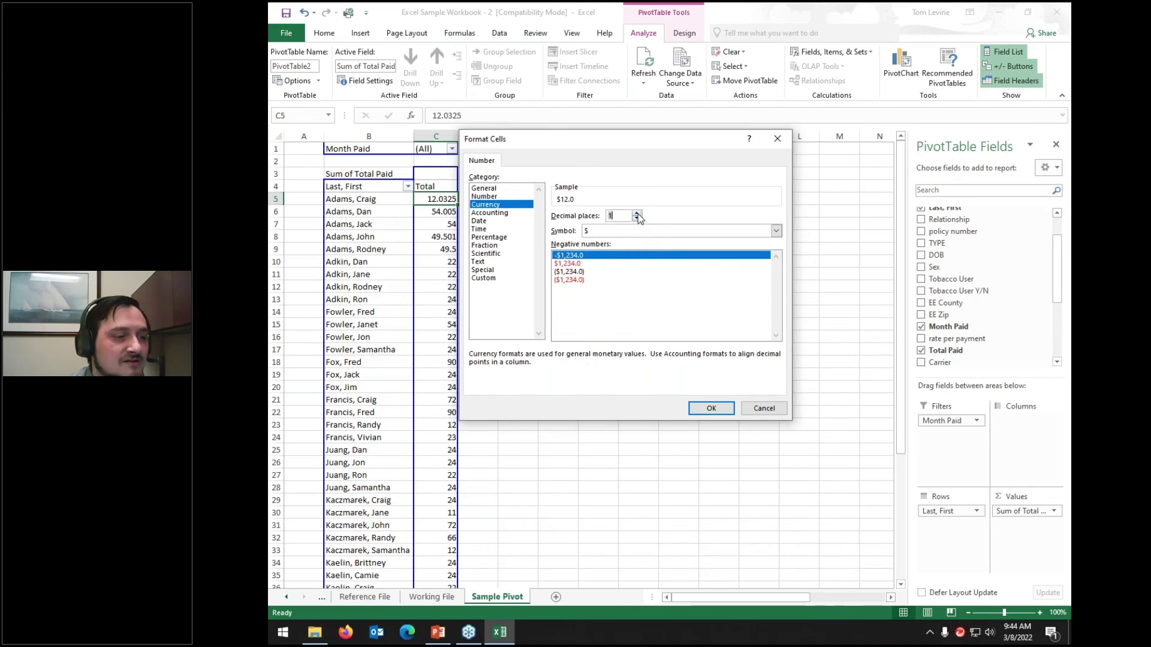
left_click(638, 213)
left_click(638, 213)
left_click(638, 214)
left_click(638, 218)
left_click(638, 218)
left_click(638, 218)
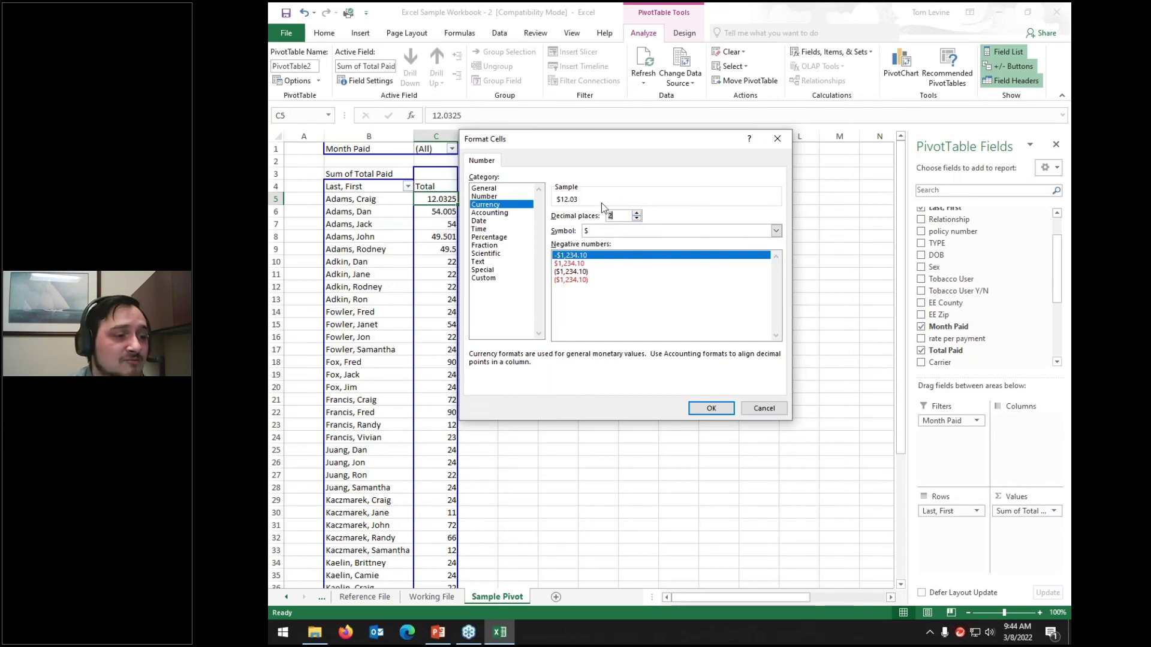
Choose the red parenthesized negative number style, ($1,234.10), and apply the currency format to the Sum of Total Paid field
left_click(573, 271)
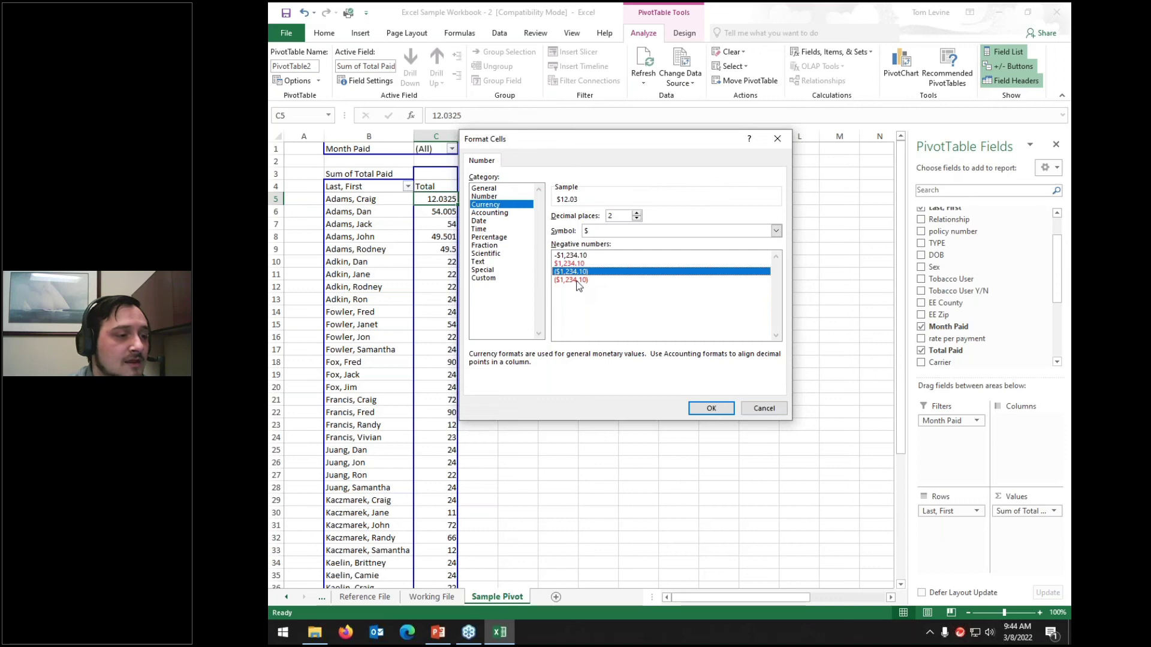
left_click(585, 280)
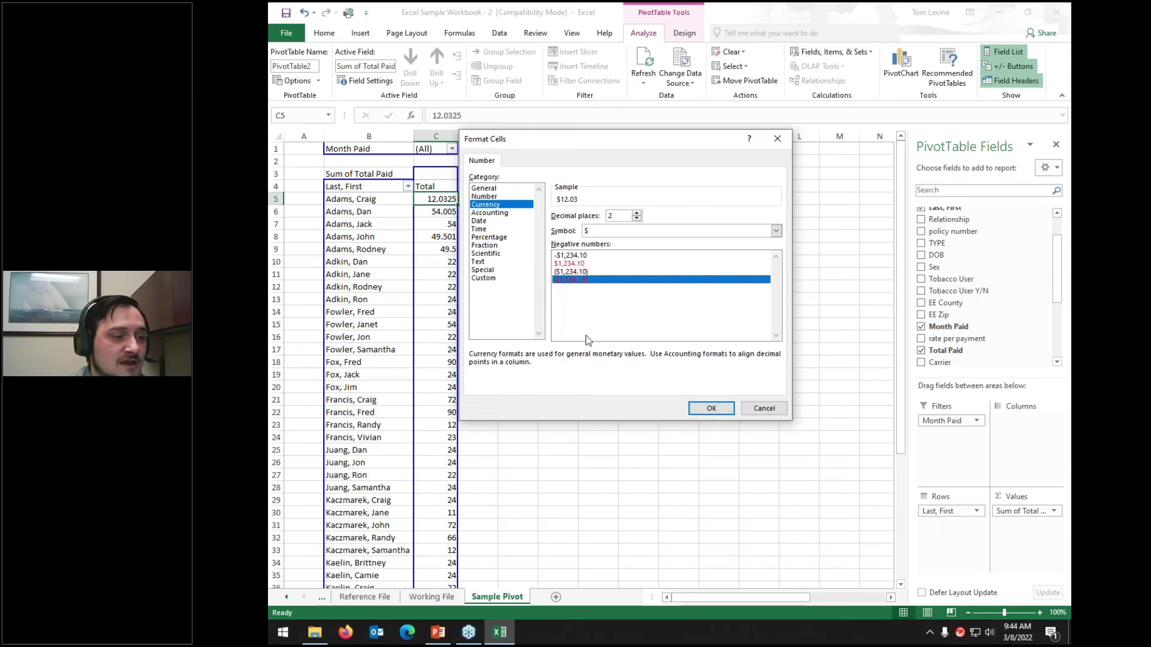
left_click(713, 410)
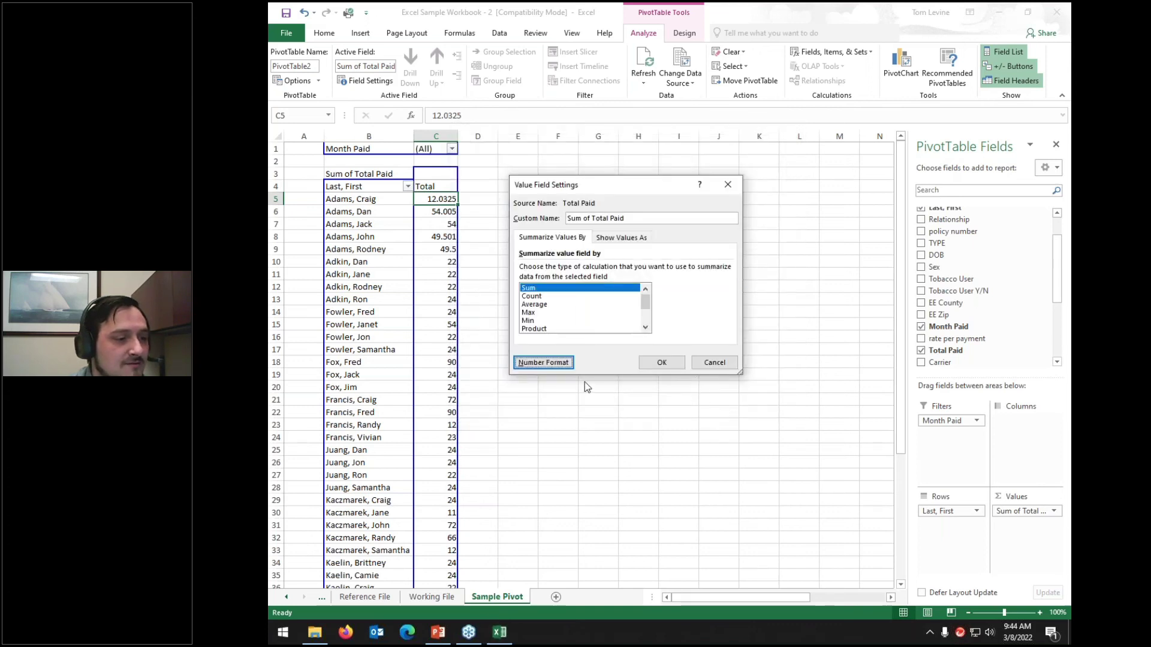
left_click(662, 363)
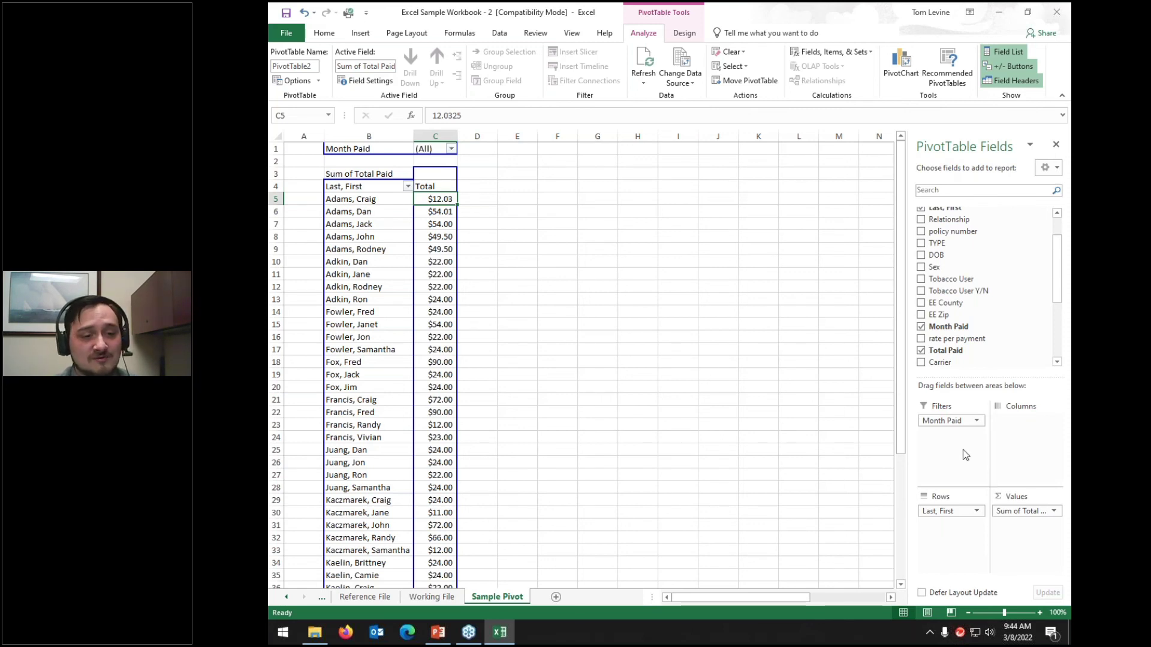
Add the Tobacco User field to the PivotTable's columns, and move it to the report filters
scroll(944, 330, "up", 1)
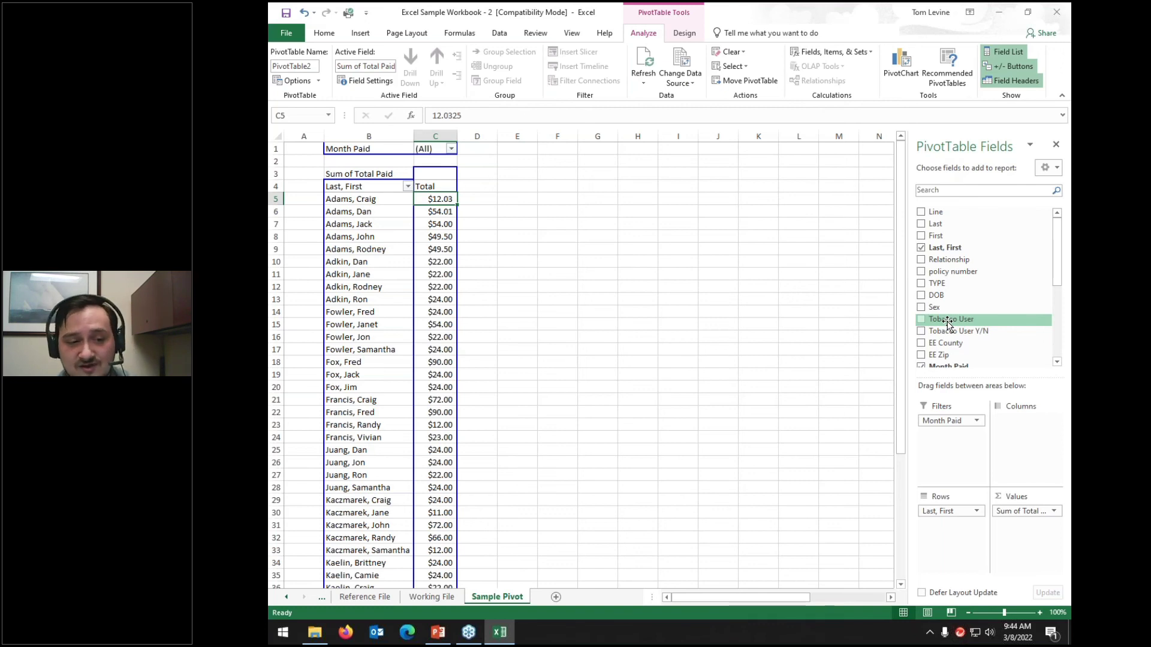
left_click_drag(948, 323, 1011, 434)
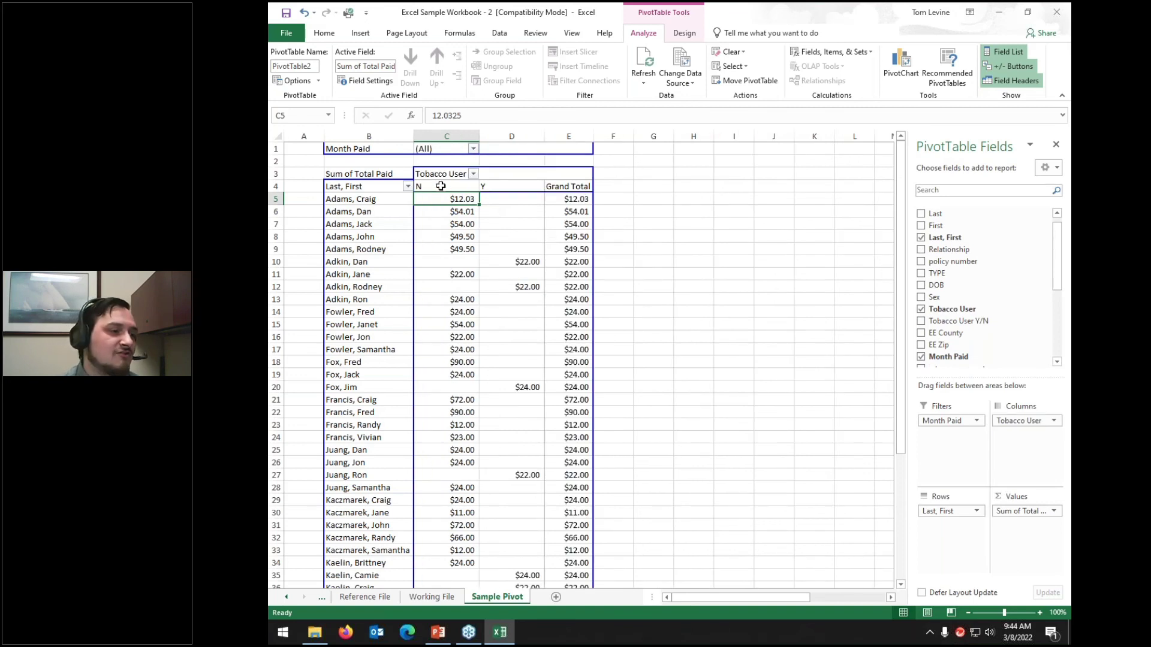
left_click_drag(1019, 421, 958, 466)
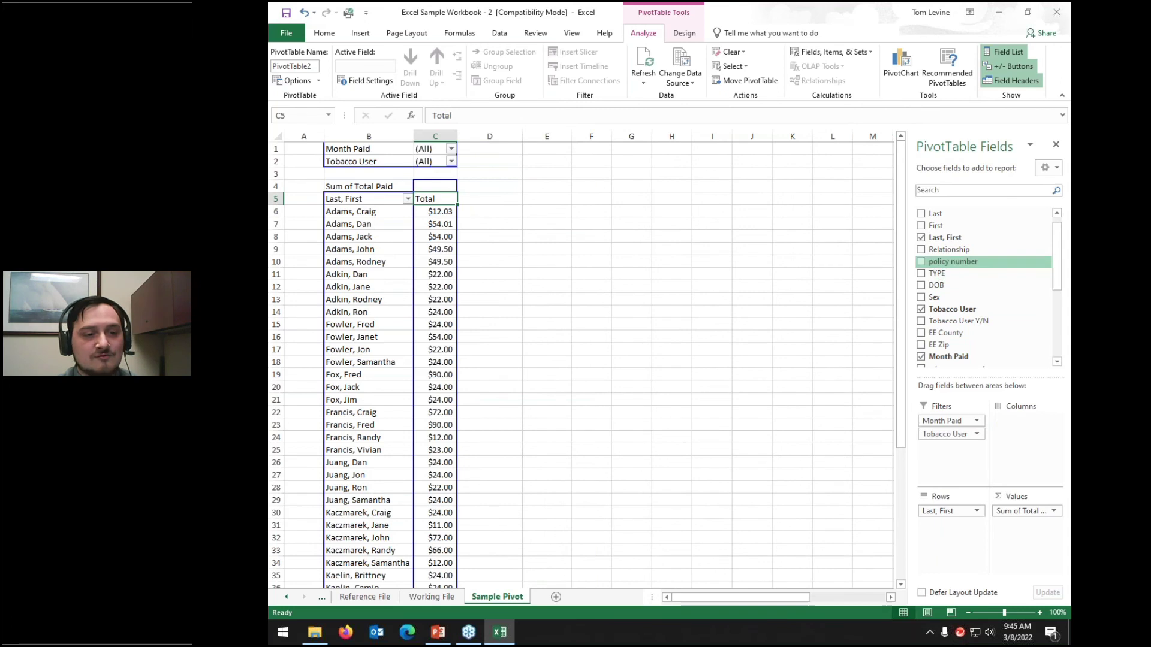
Add Relationship as a report filter and limit the PivotTable to Child
left_click_drag(936, 249, 955, 456)
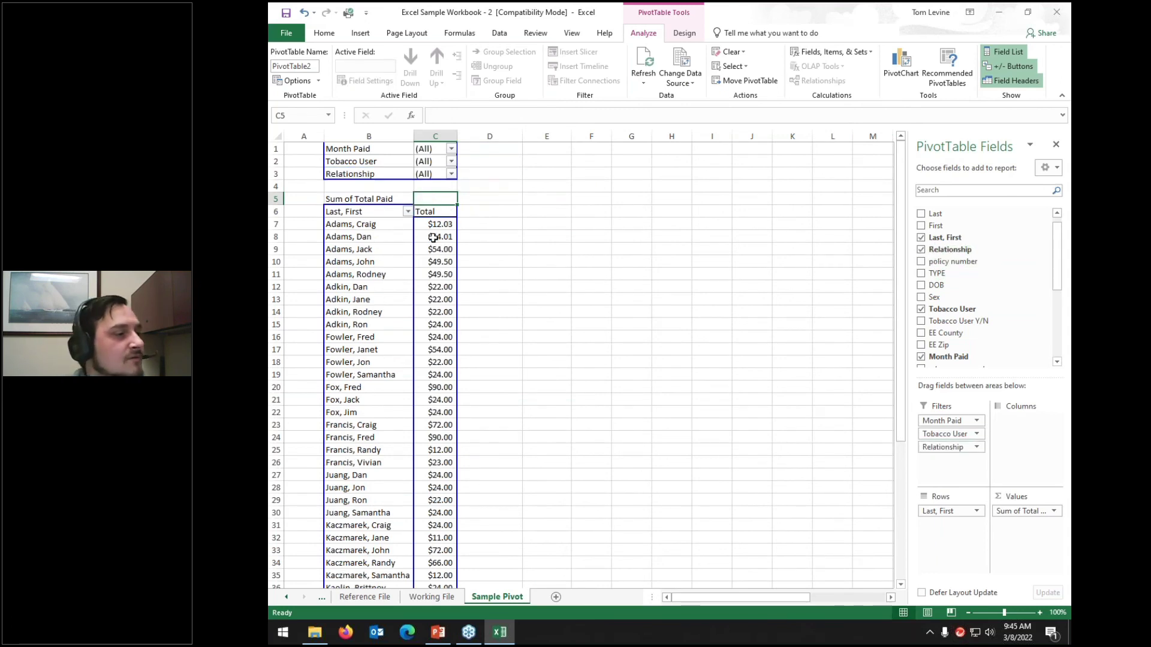
left_click(451, 174)
left_click(332, 213)
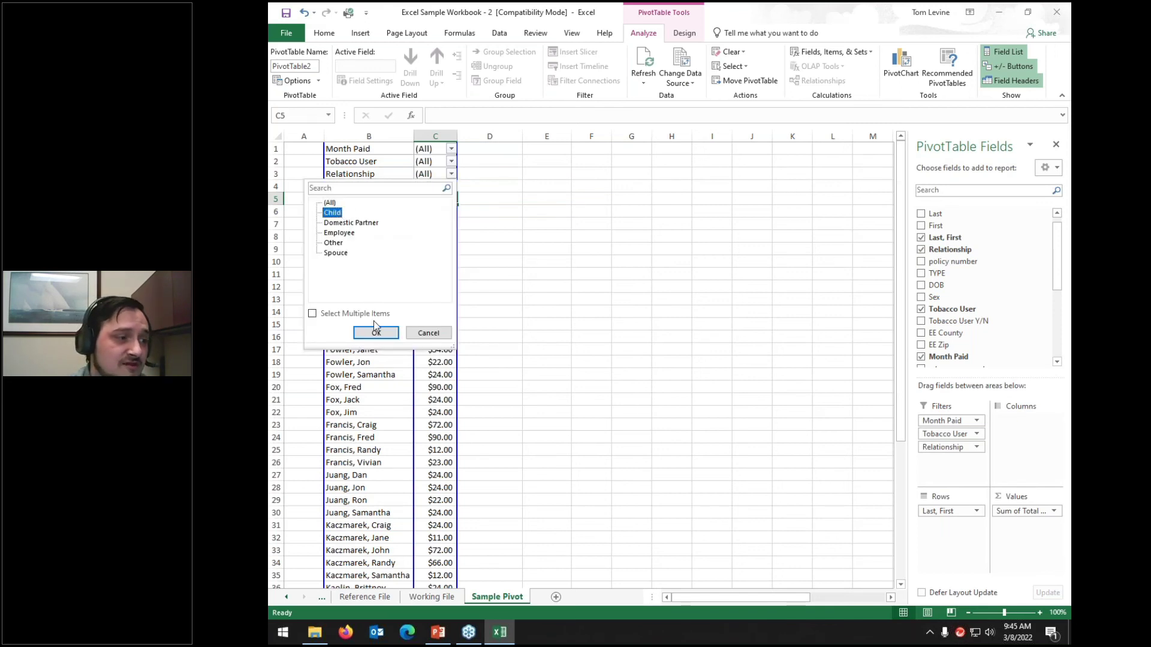
left_click(375, 333)
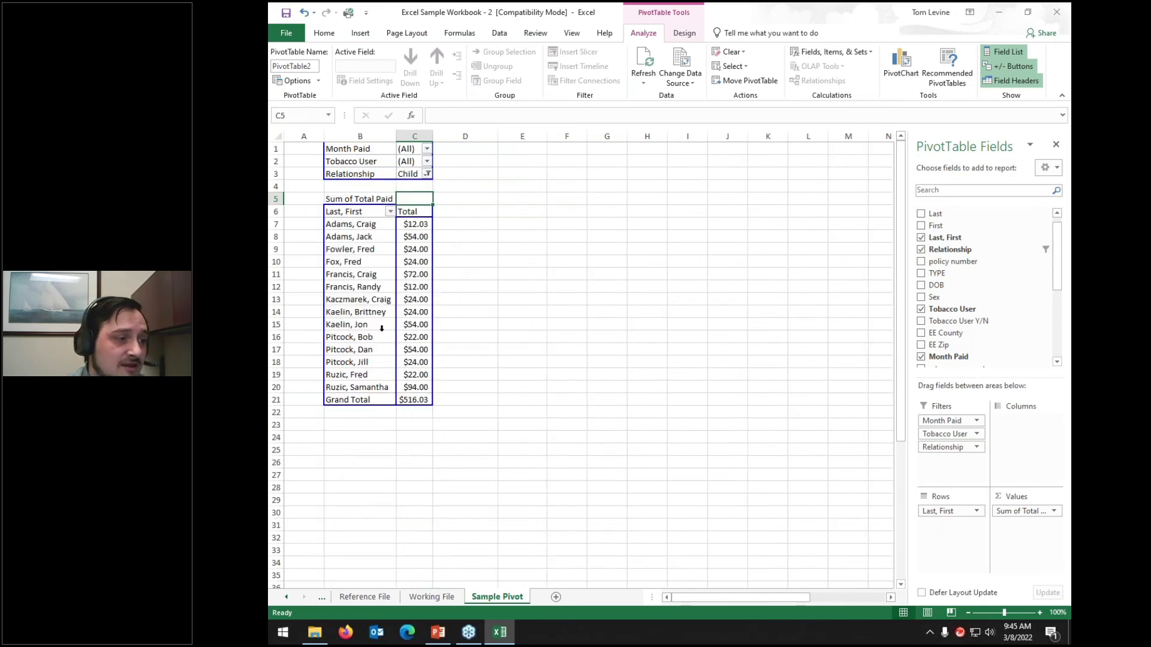
Filter the PivotTable's Month Paid field to 10/1/2018
left_click(427, 148)
left_click(316, 198)
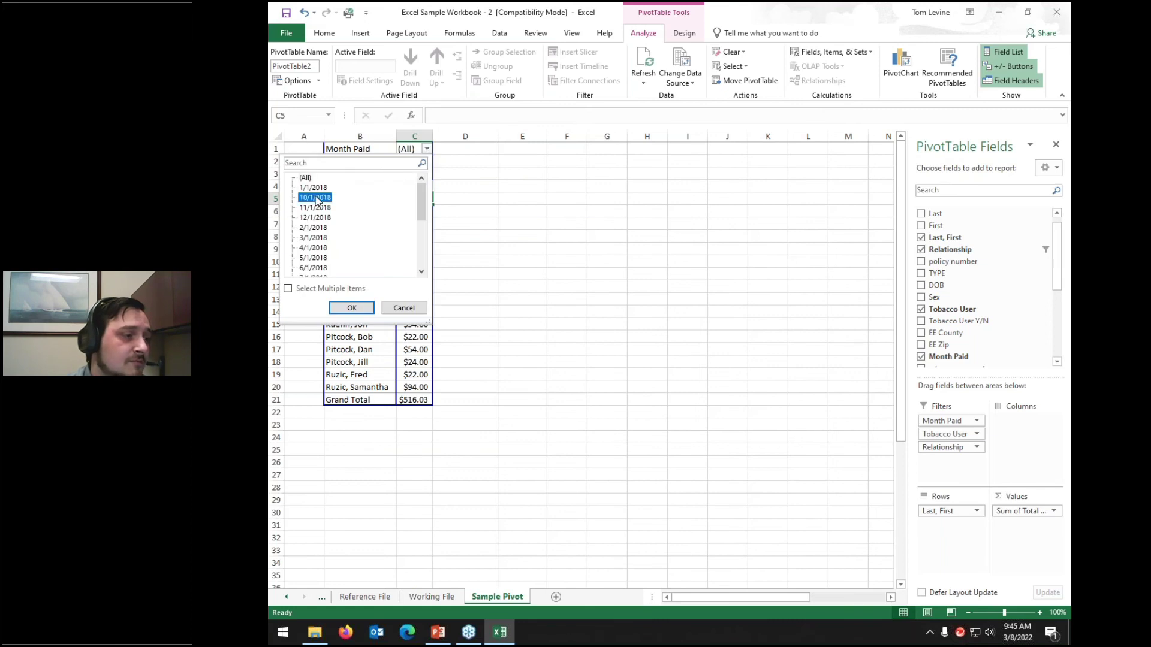
left_click(352, 307)
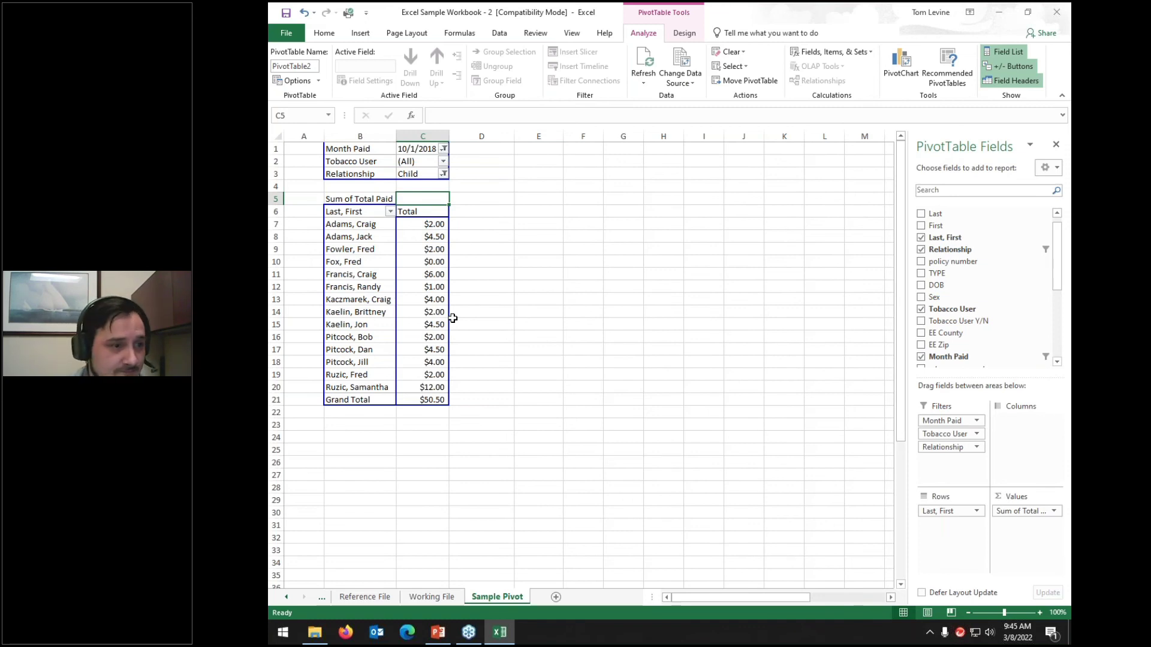
Remove the Month Paid and Relationship fields from the PivotTable's report filters
left_click_drag(940, 421, 973, 326)
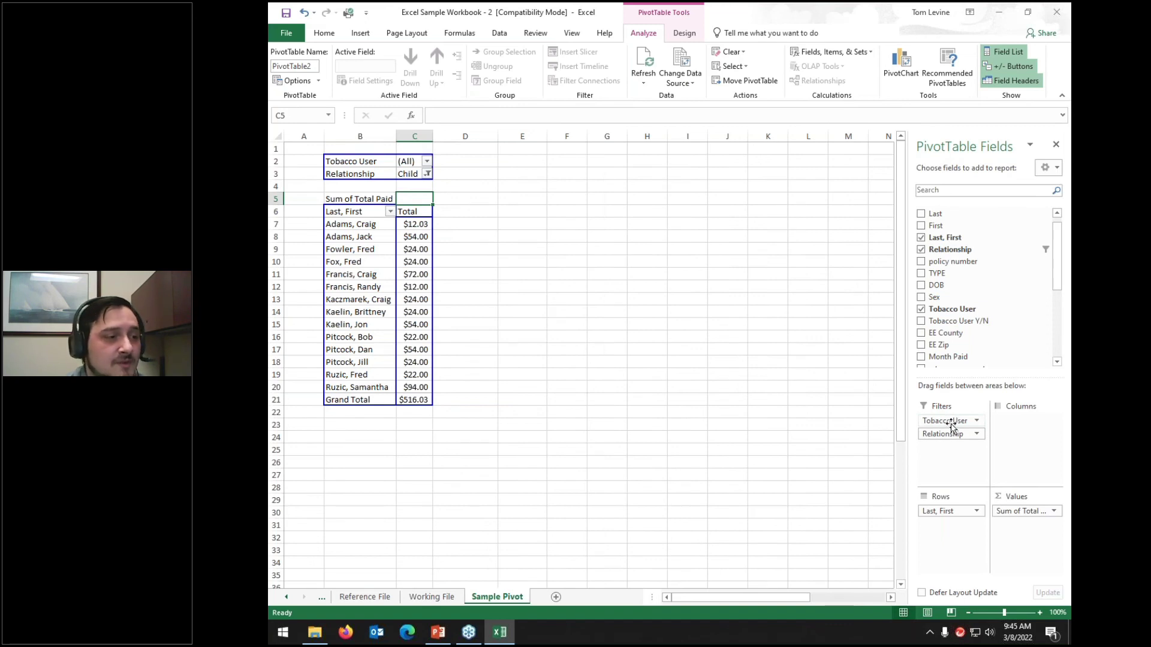
left_click_drag(951, 427, 994, 290)
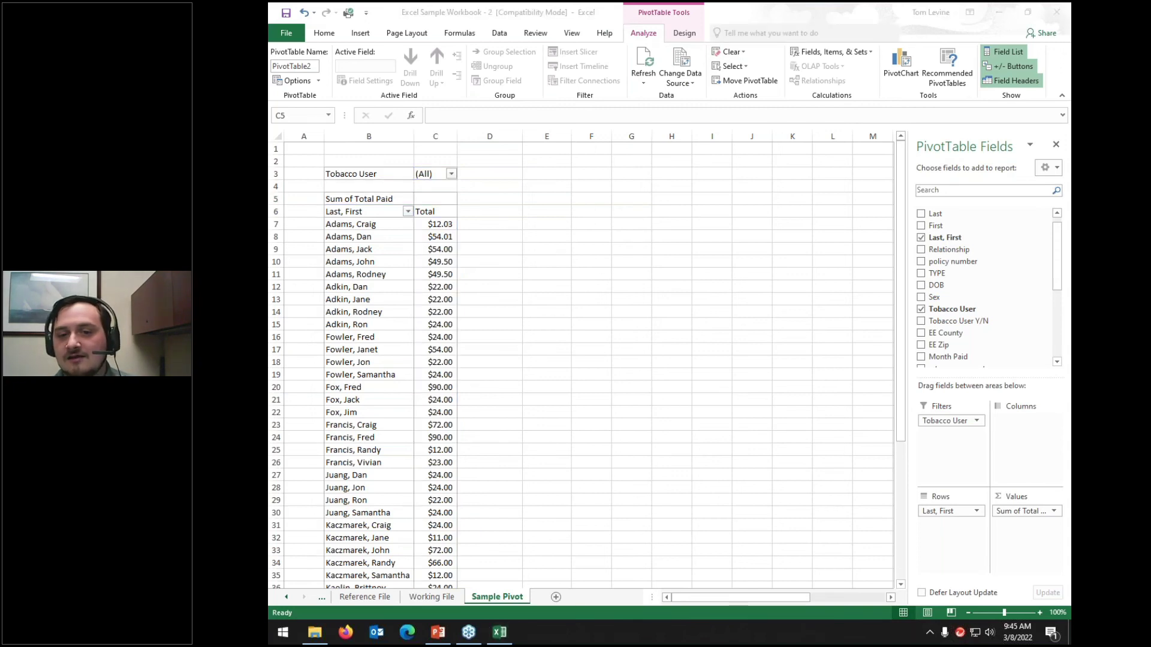
mouse_move(723, 9)
left_mouse_down()
mouse_move(683, 6)
mouse_move(674, 105)
left_mouse_up()
left_click_drag(719, 68, 722, 9)
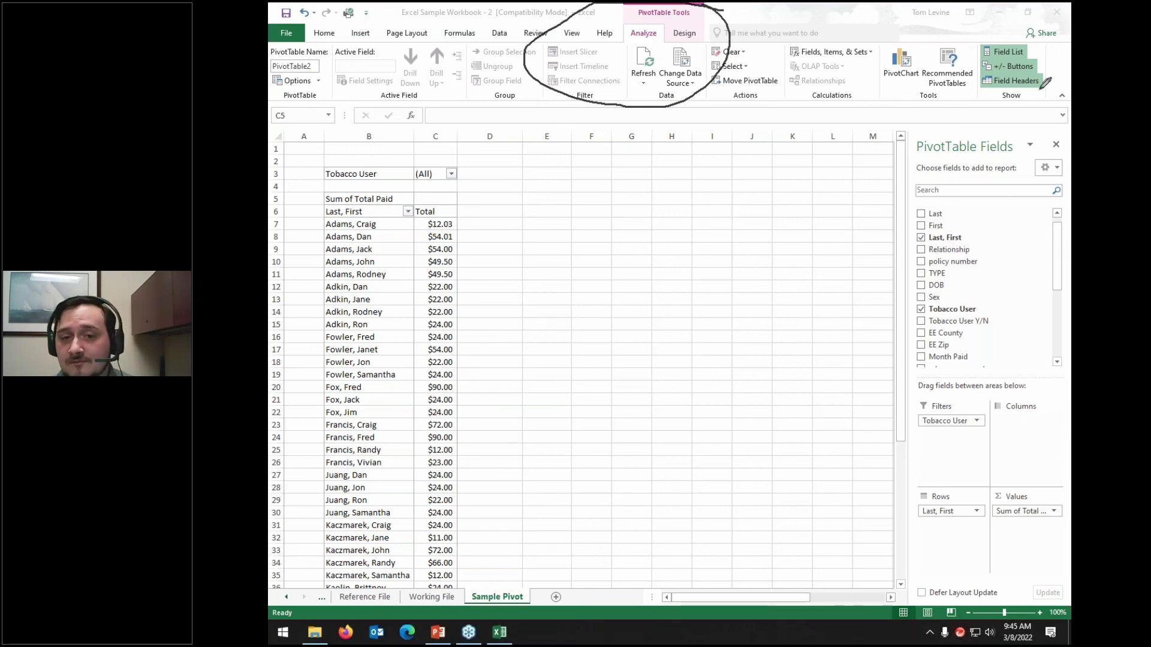
key("Escape")
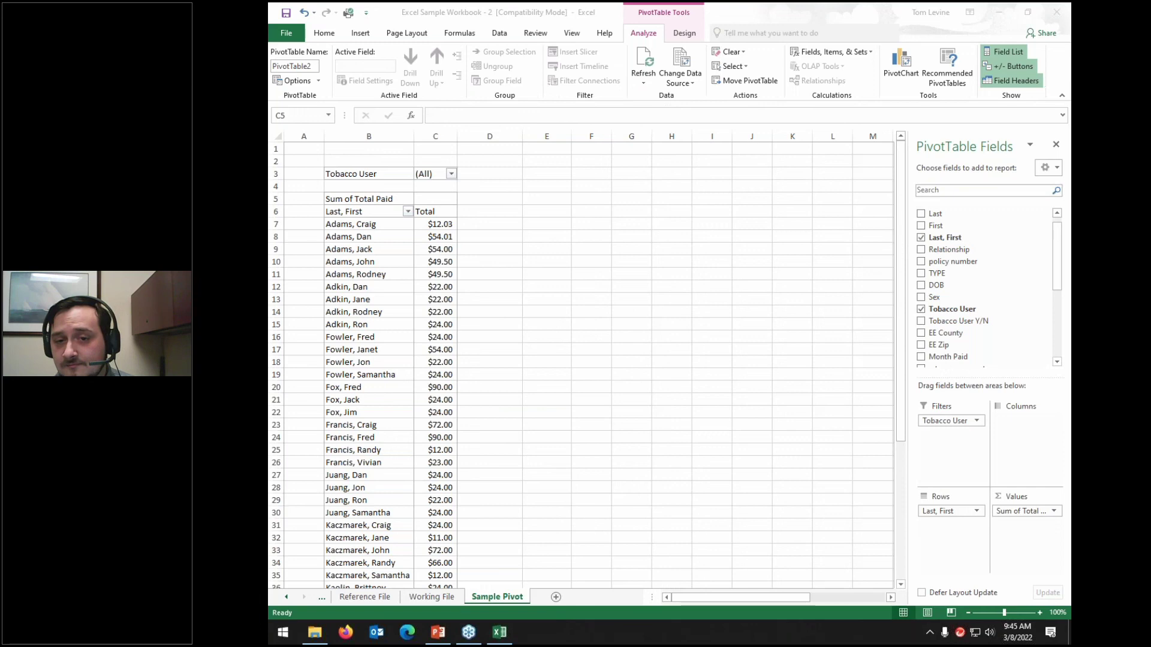
left_click(645, 21)
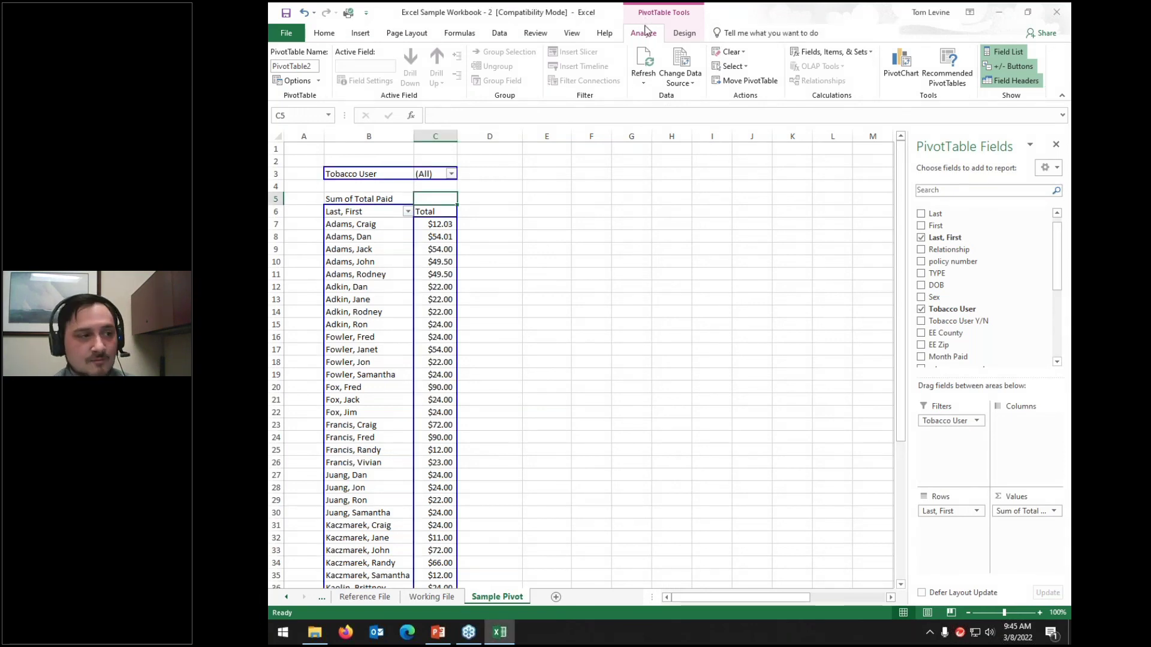
left_click(516, 288)
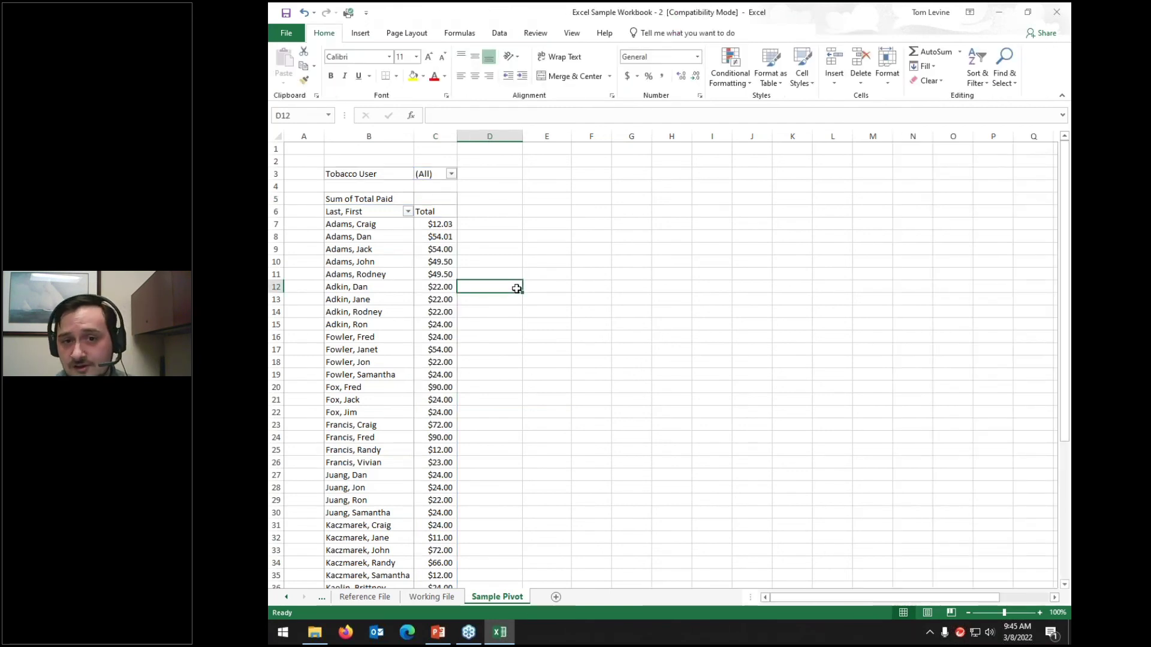
Group the first nine name rows of the PivotTable, rows 7 to 15
left_click(400, 265)
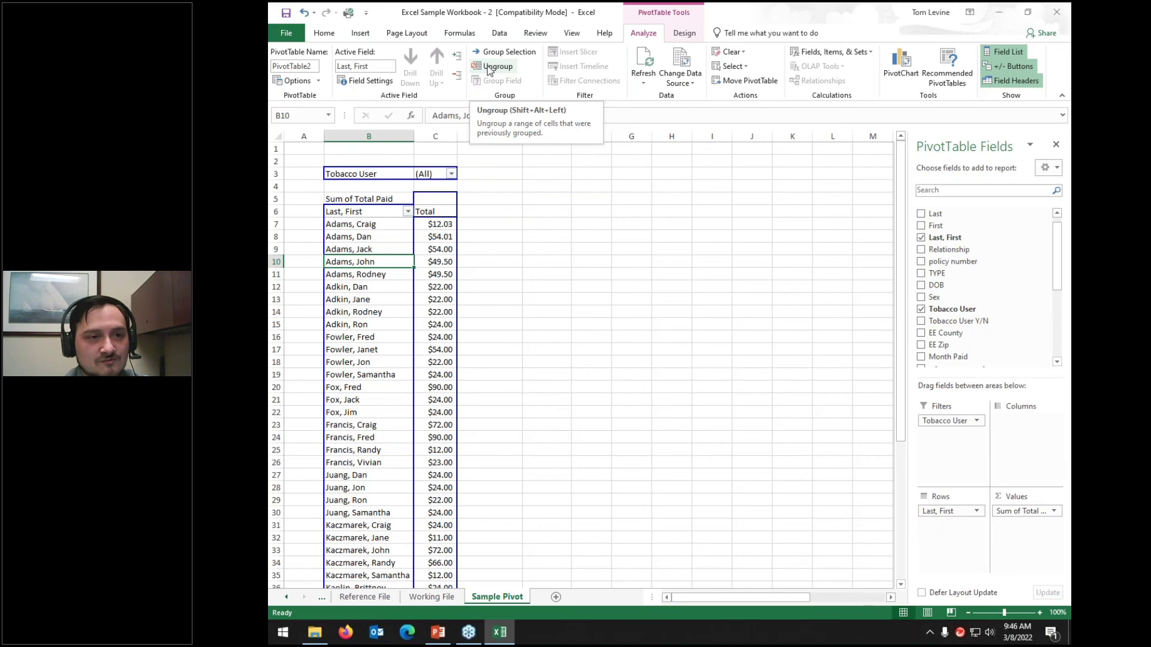
left_click_drag(365, 226, 427, 324)
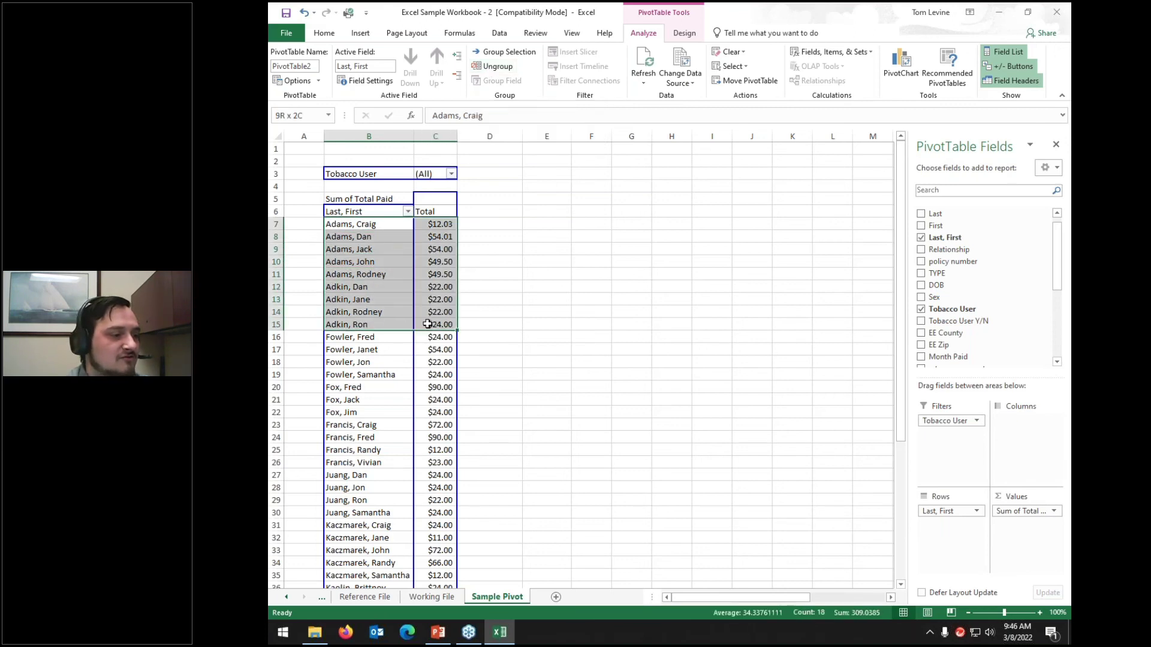
left_click(496, 54)
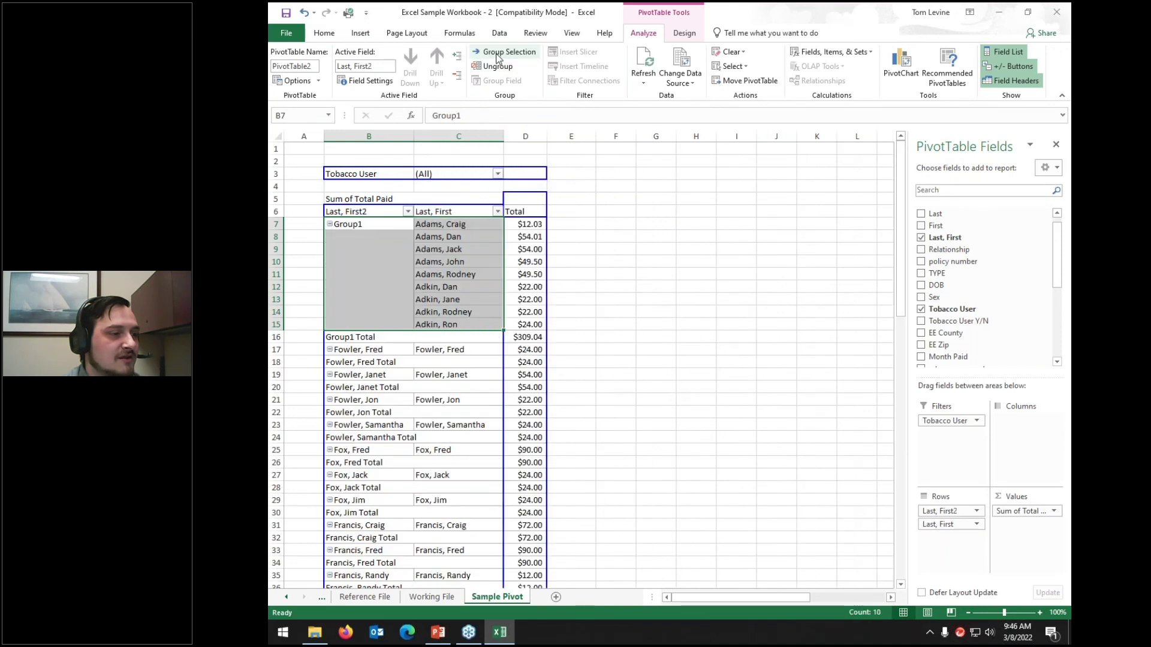
left_click(614, 290)
Group the PivotTable name rows directly below the first group, rows 17 to 33, and review the group subtotals
scroll(412, 404, "down", 11)
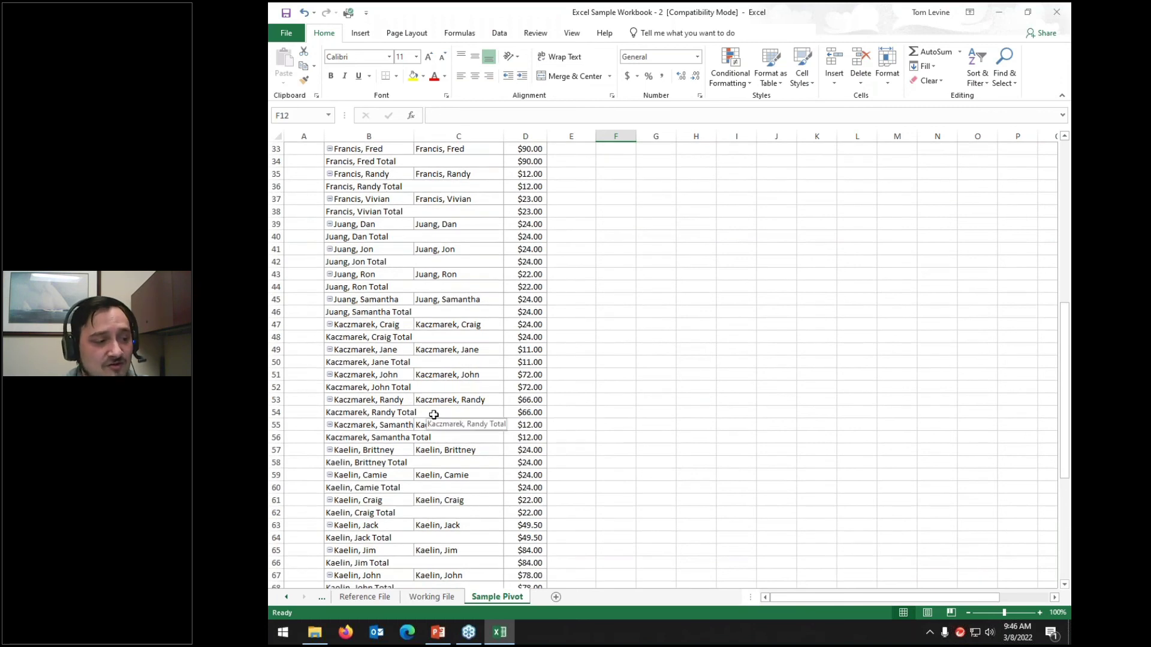
scroll(434, 415, "down", 9)
scroll(434, 415, "up", 20)
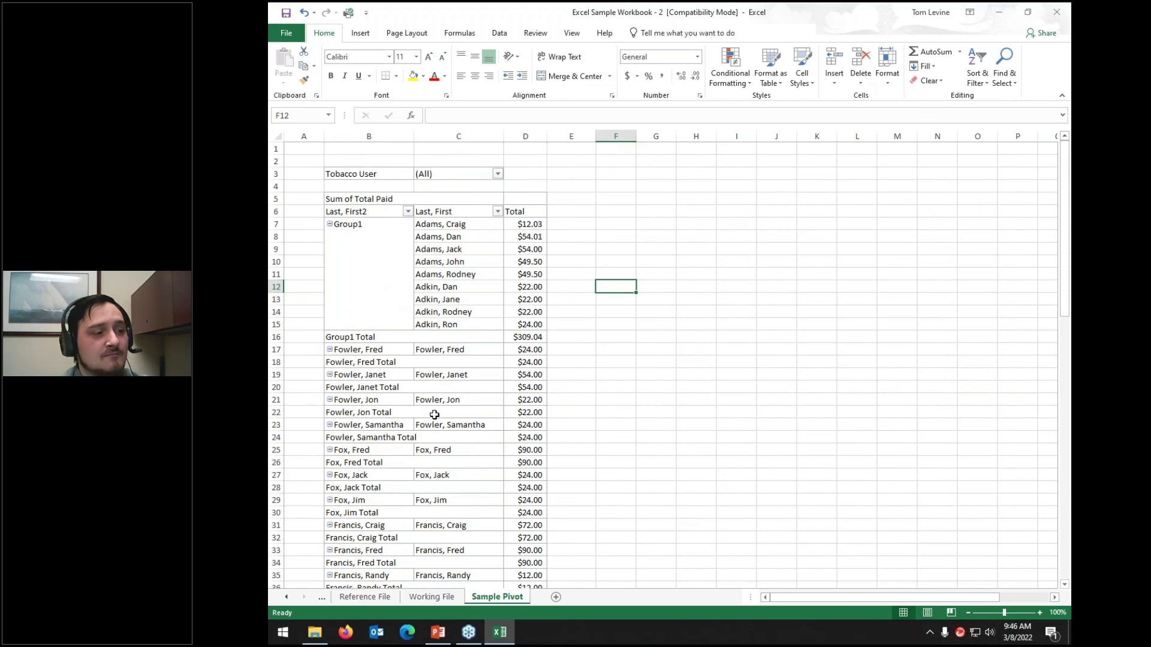
left_click_drag(366, 350, 421, 554)
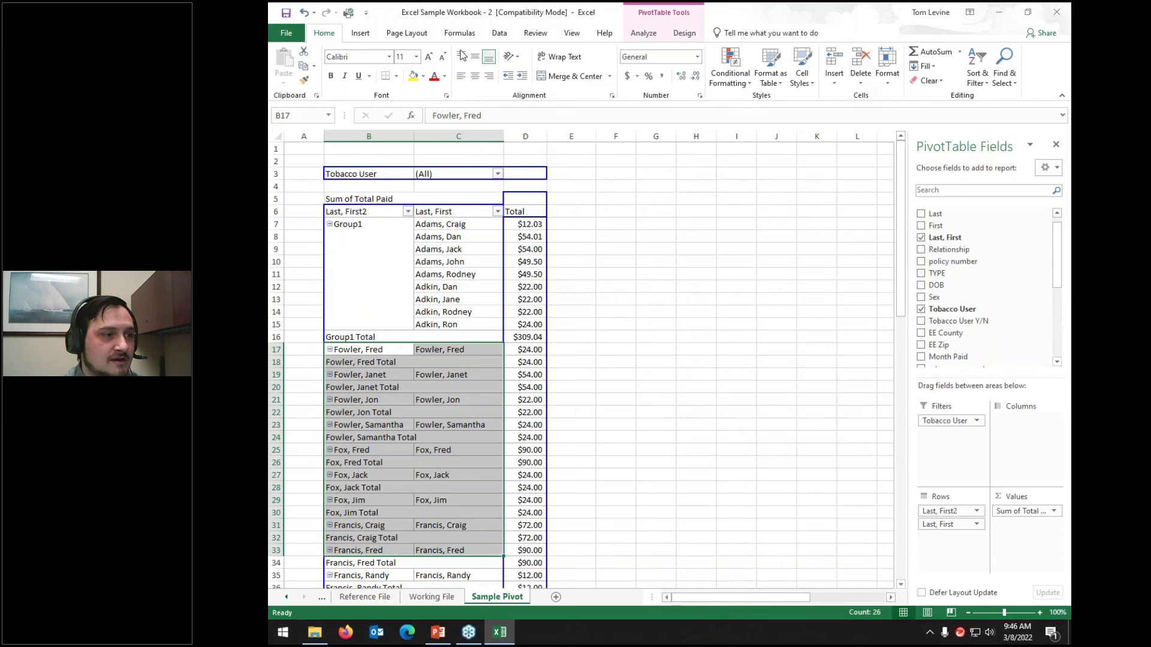
left_click(643, 33)
left_click(507, 52)
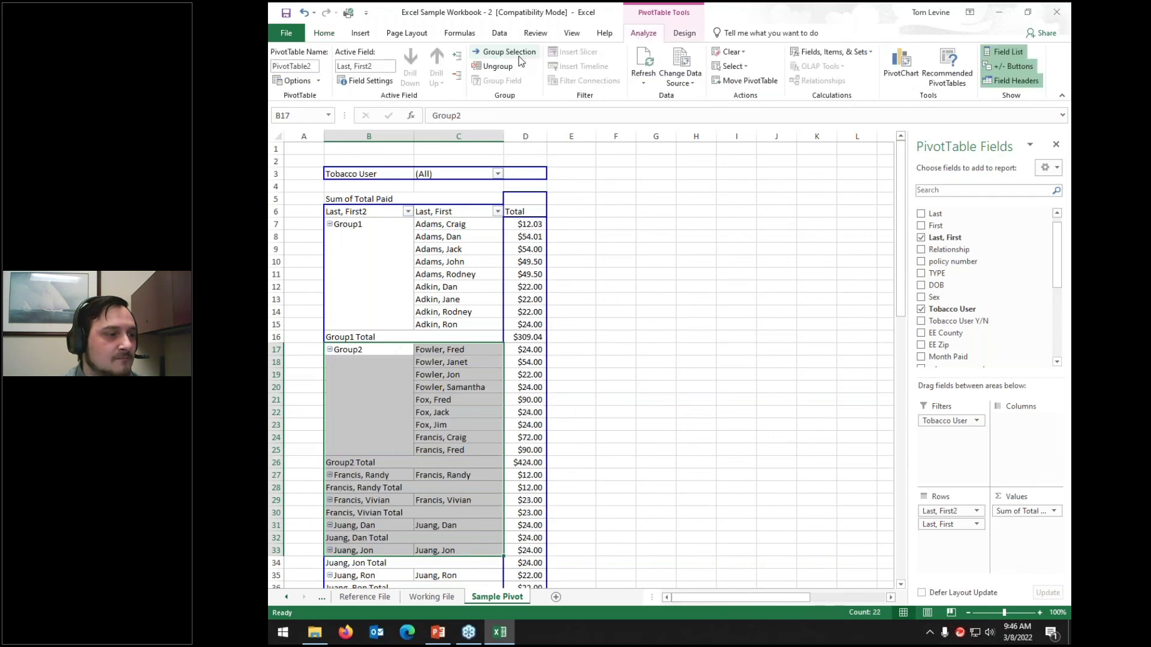
left_click(729, 326)
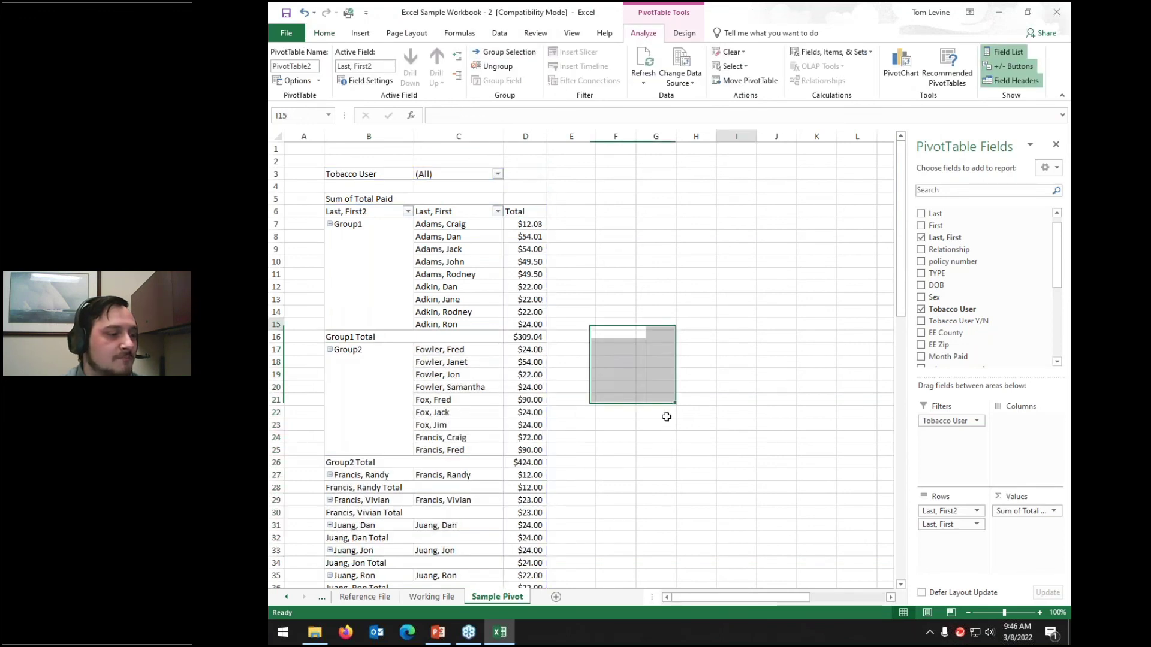
scroll(521, 372, "down", 3)
mouse_move(529, 372)
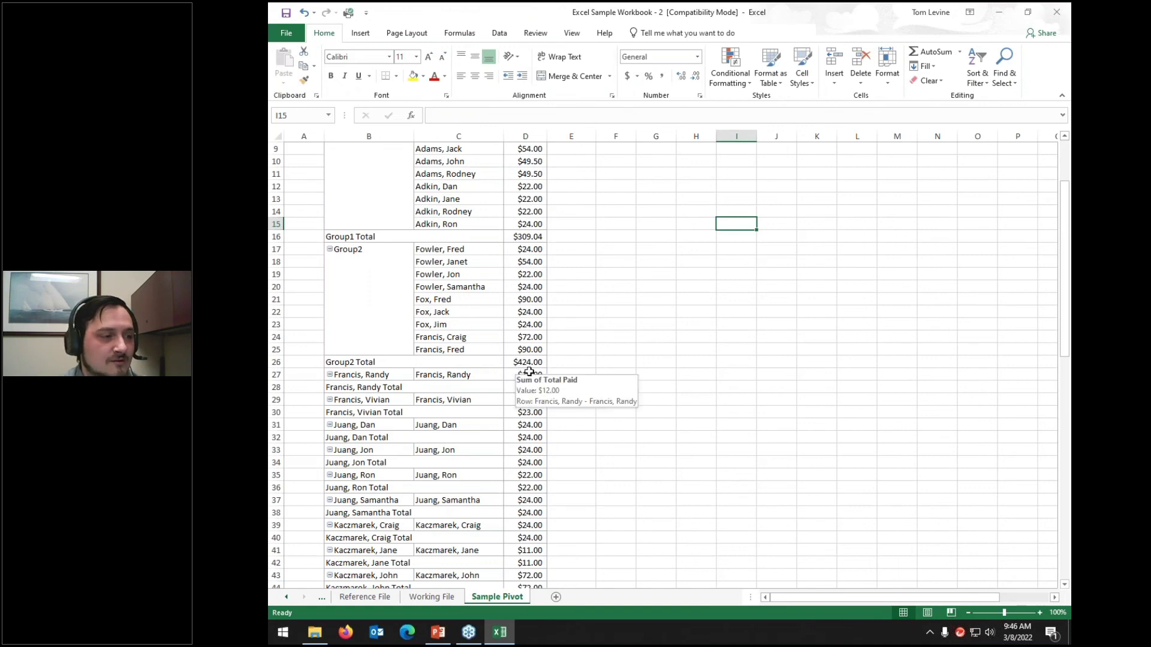
scroll(521, 360, "up", 3)
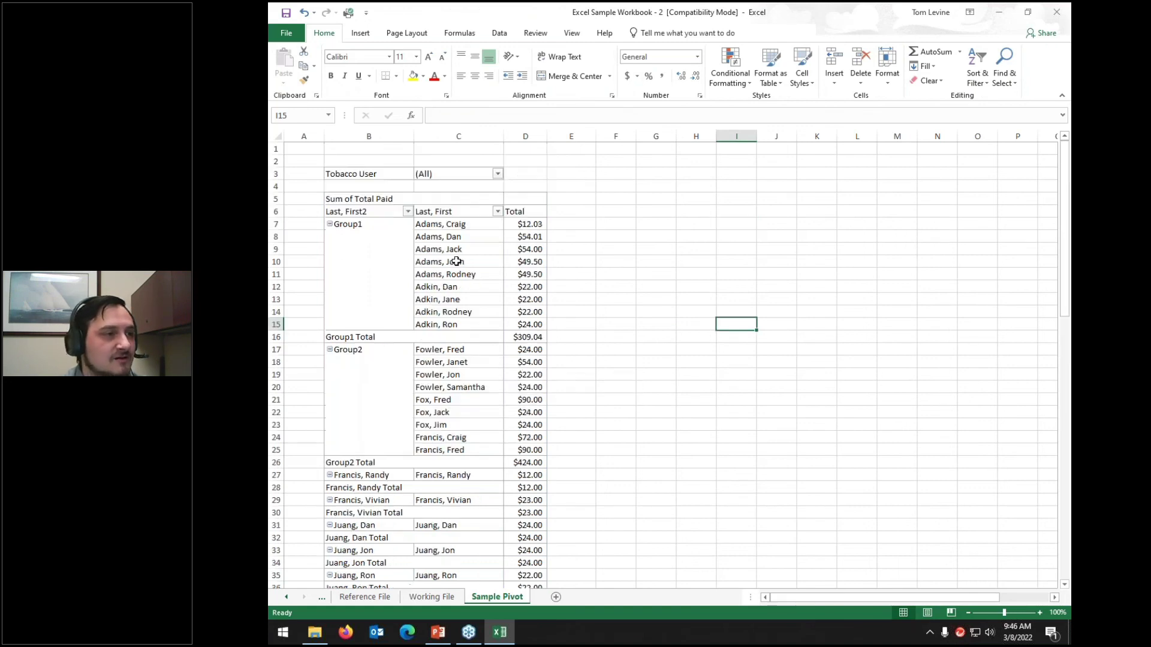
Undo both name groupings in the PivotTable
left_click(452, 262)
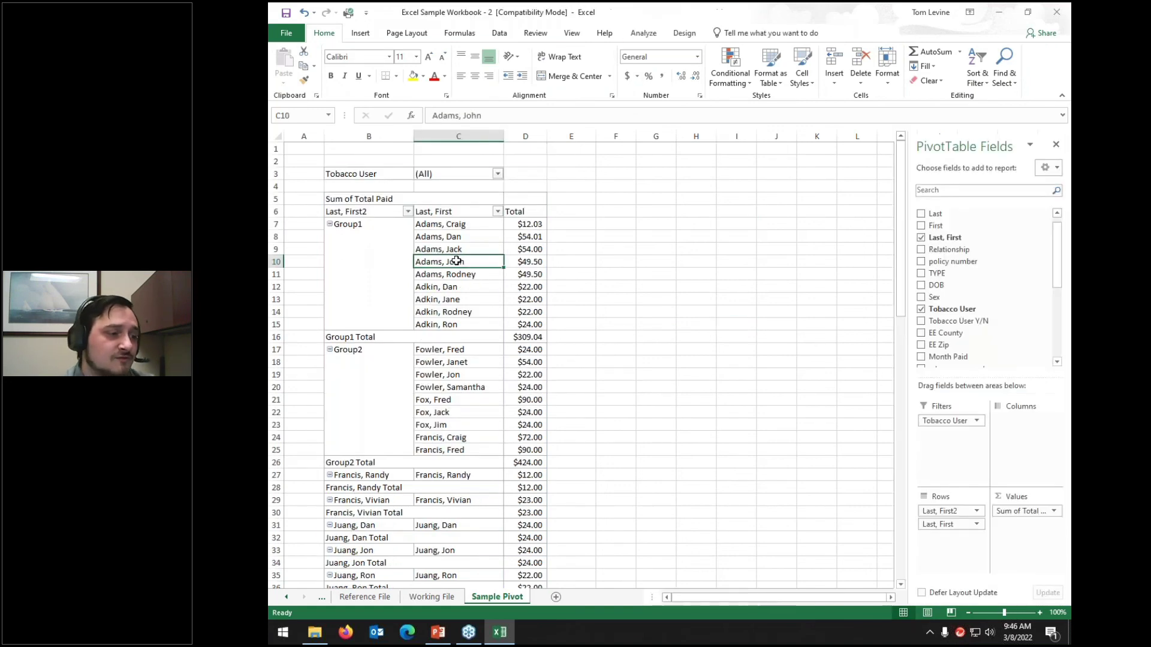
left_click(636, 39)
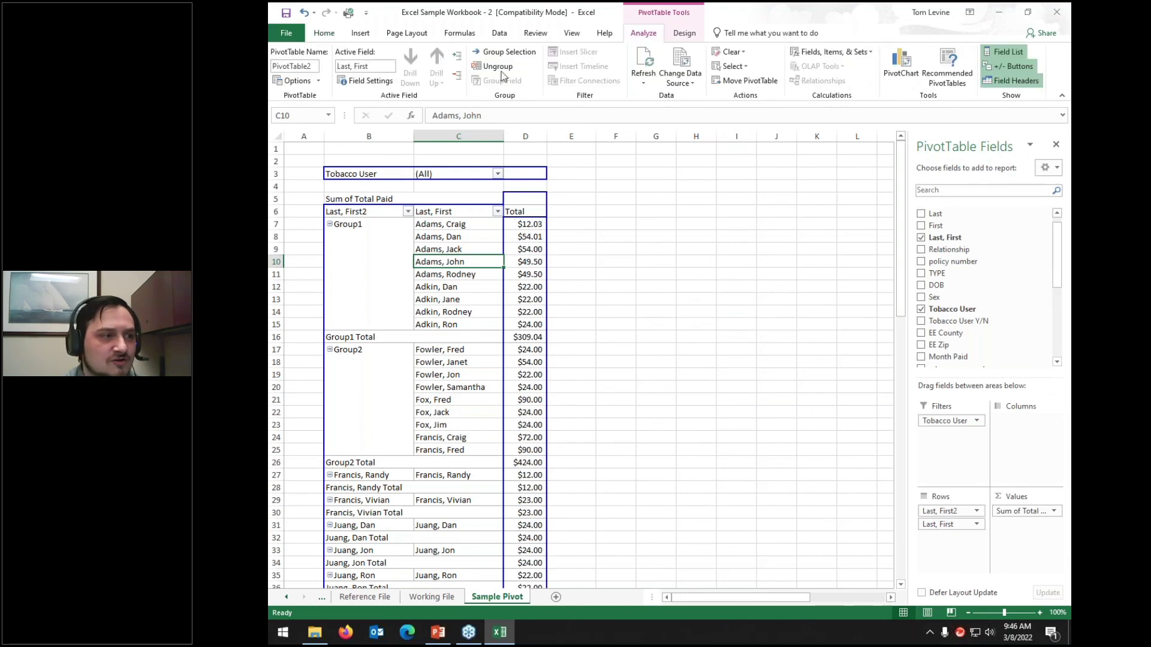
key("ctrl+z")
key("ctrl+z")
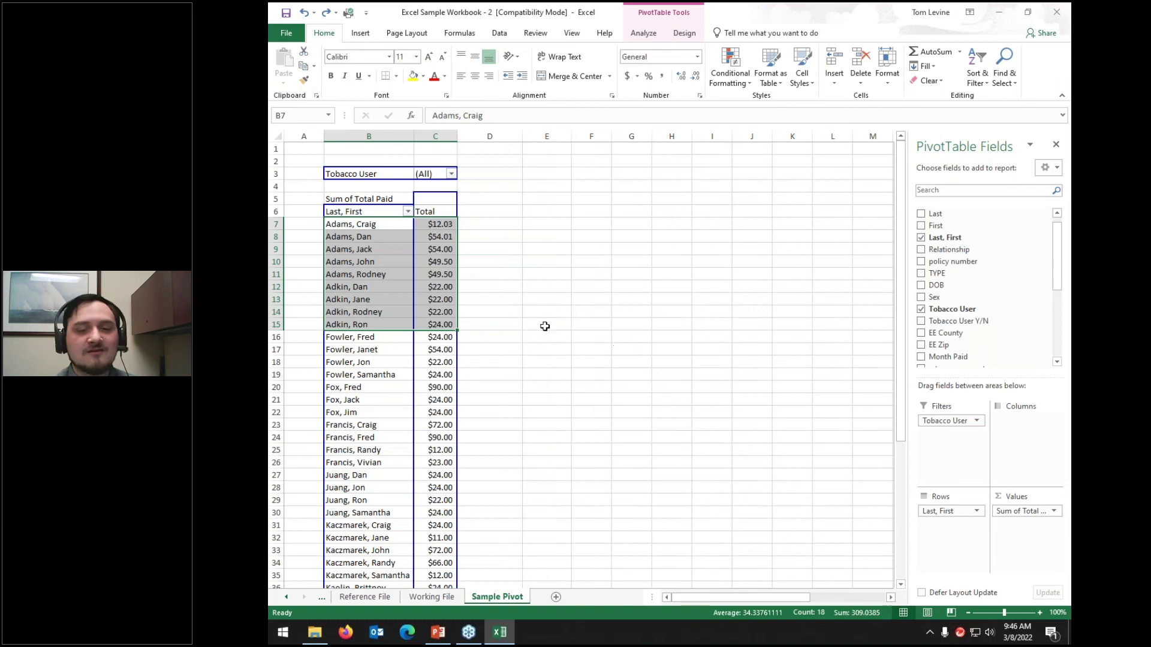
Clear the rate per payment and Total Paid values in rows 7 to 29 of the Reference File sheet
left_click(370, 249)
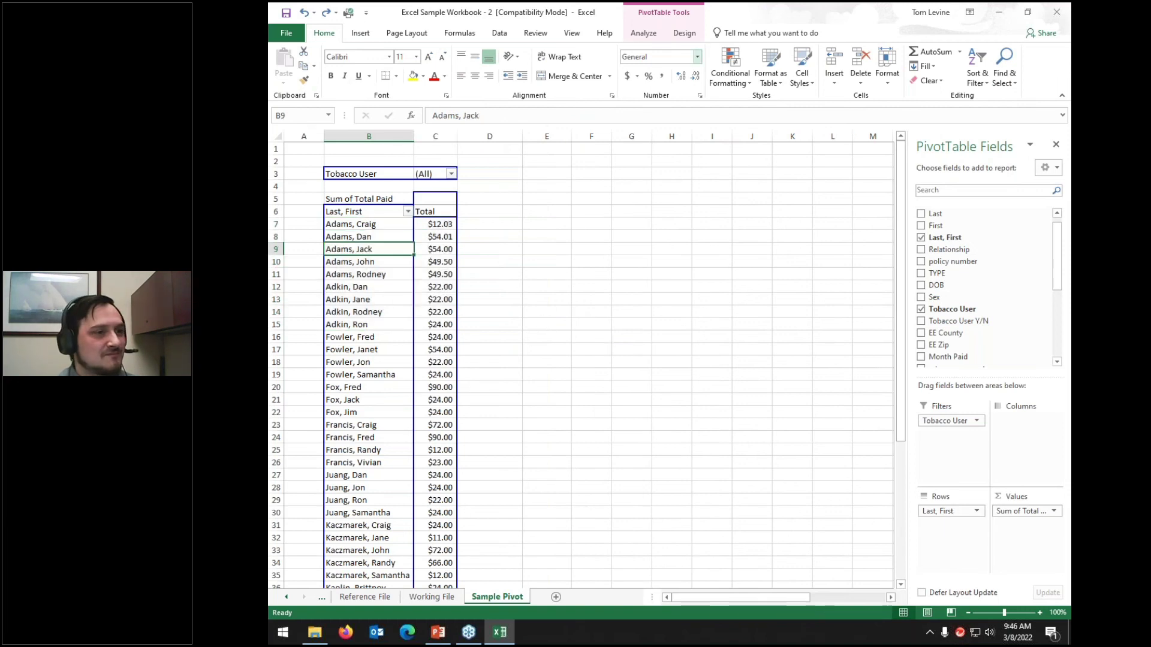
left_click(640, 35)
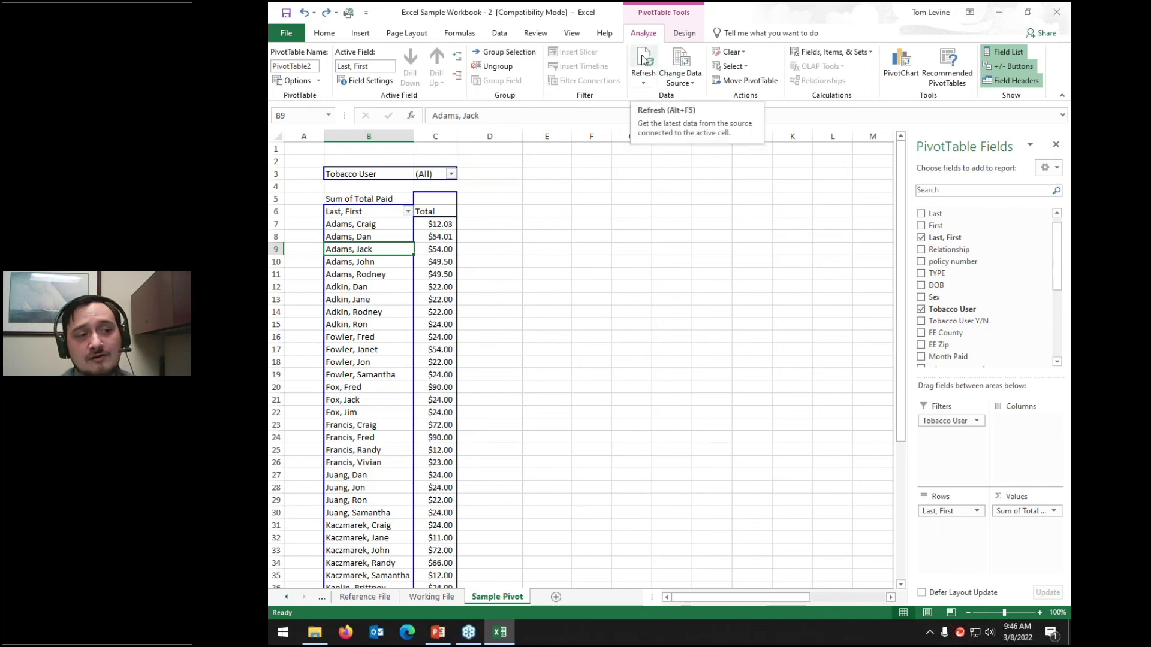
left_click(390, 597)
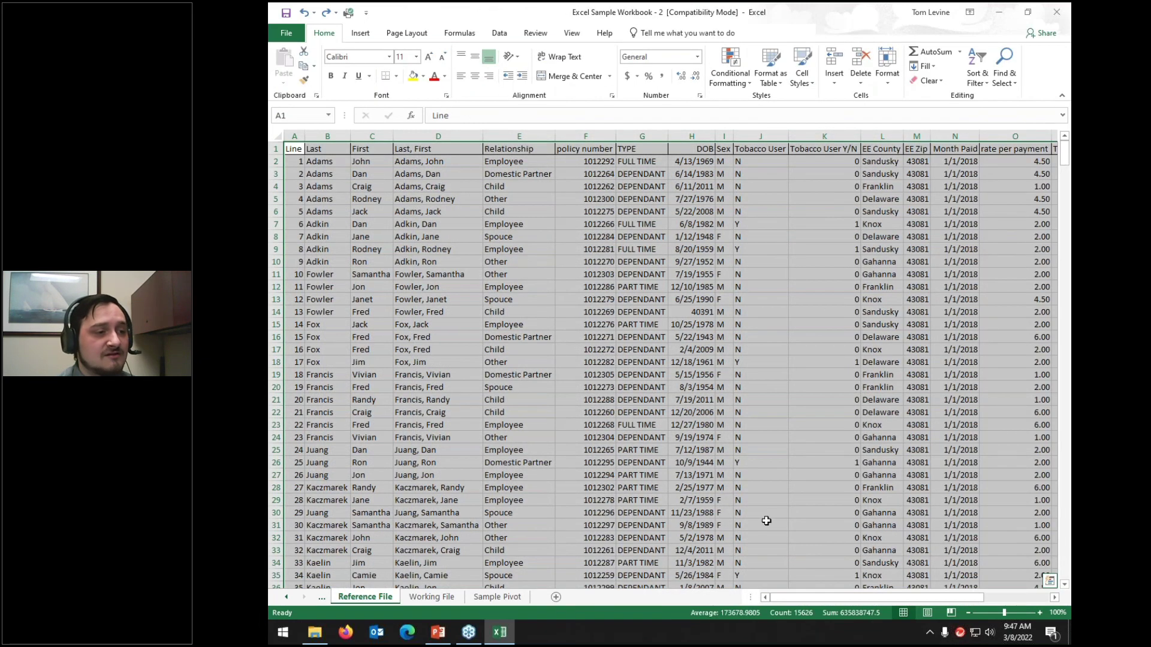
left_click_drag(820, 597, 931, 590)
left_click_drag(690, 224, 744, 497)
key("Delete")
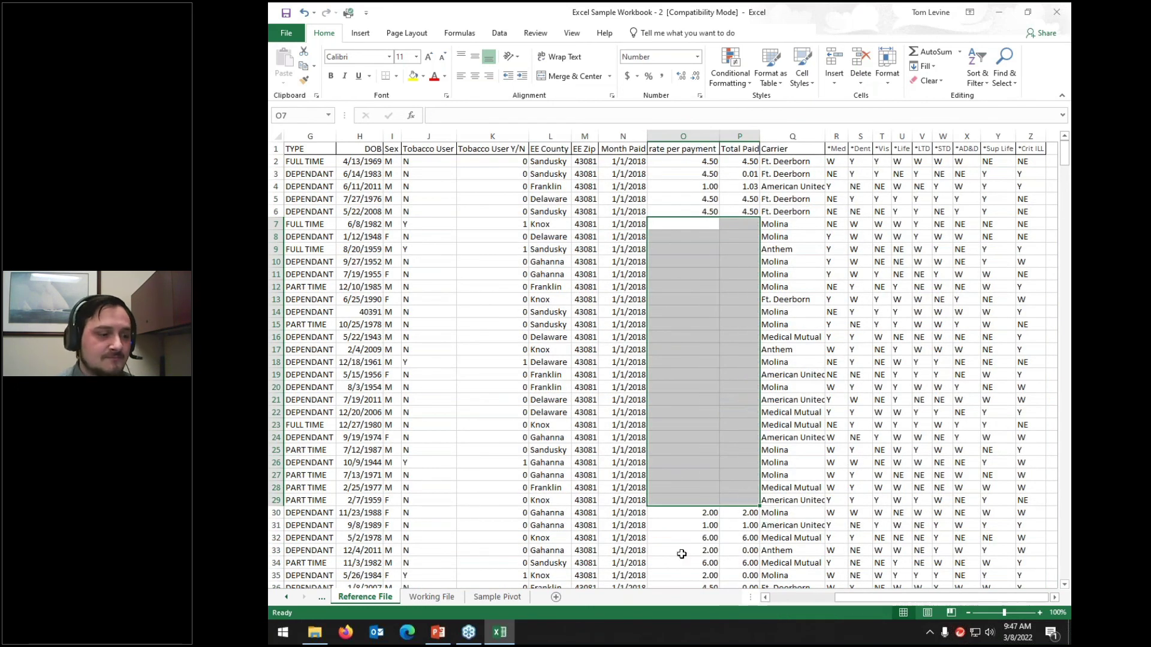
Refresh the PivotTable on Sample Pivot from the edited source data
left_click(497, 597)
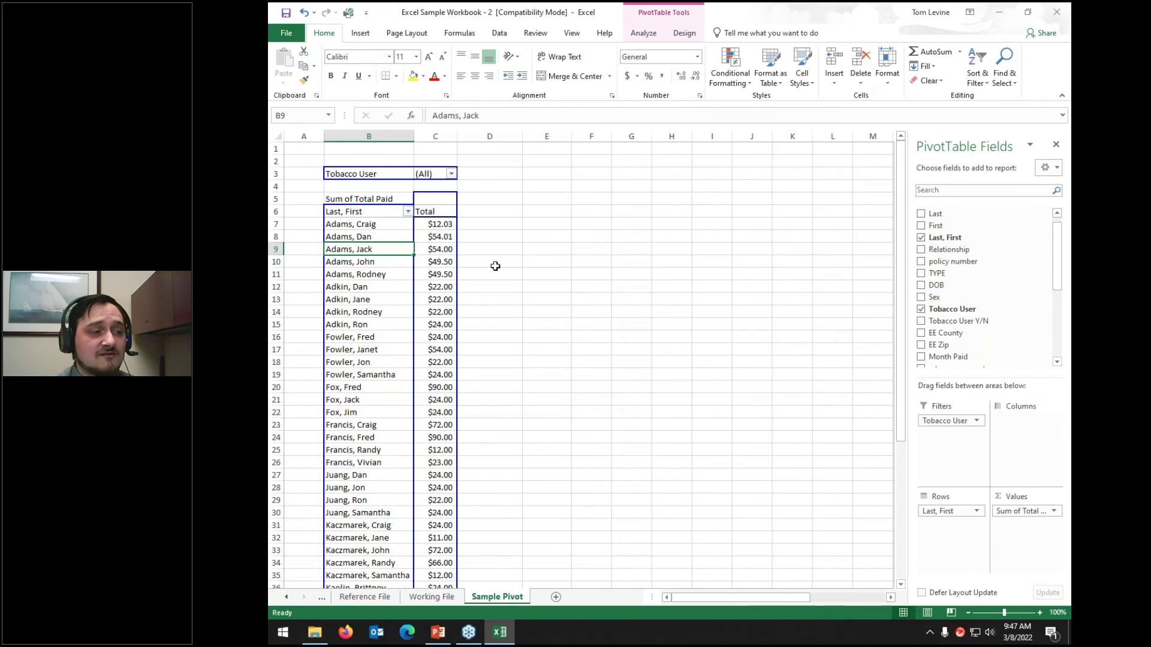
left_click(404, 267)
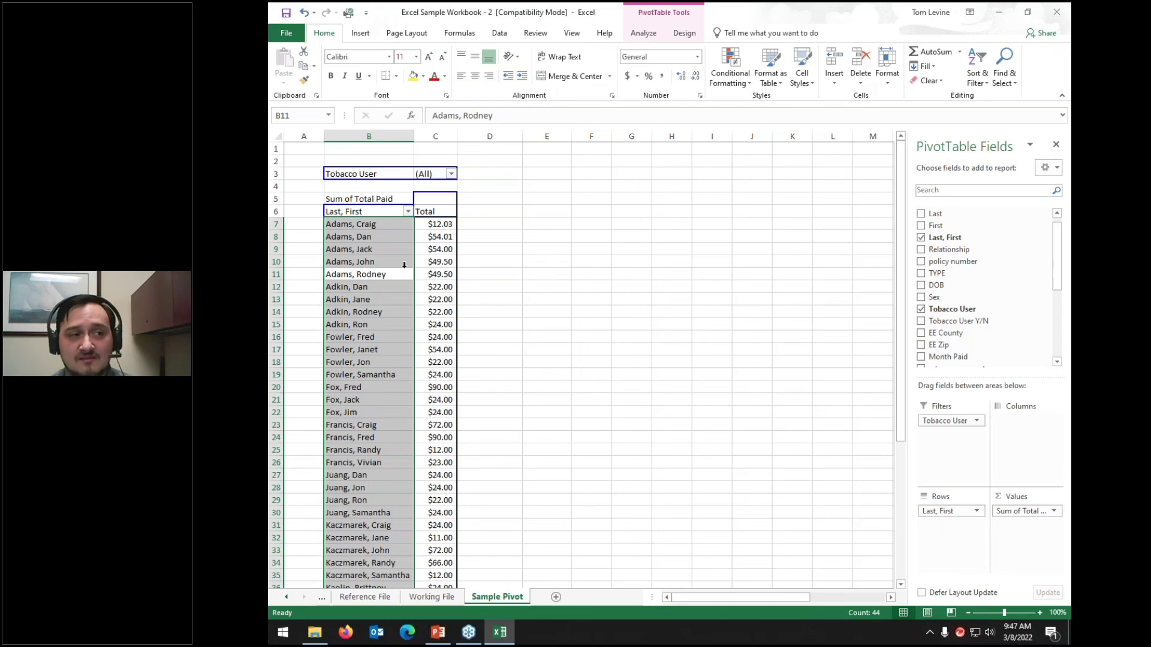
left_click(650, 34)
left_click(644, 55)
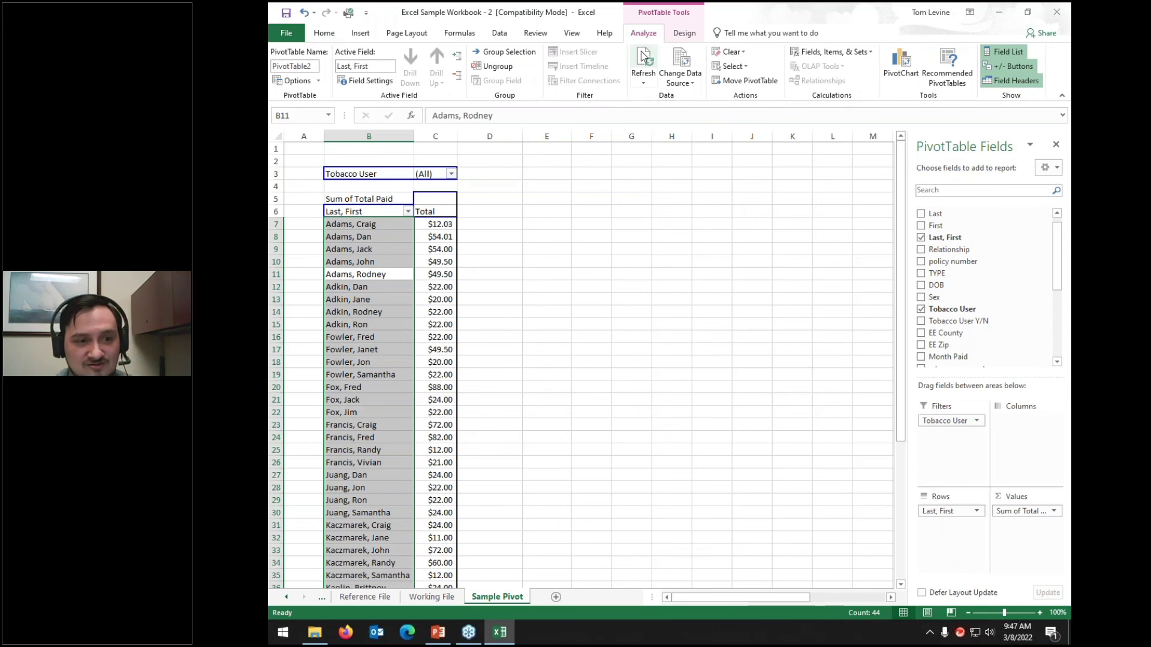
Examine row 9 of the Reference File sheet across to its rate per payment cell
left_click(380, 597)
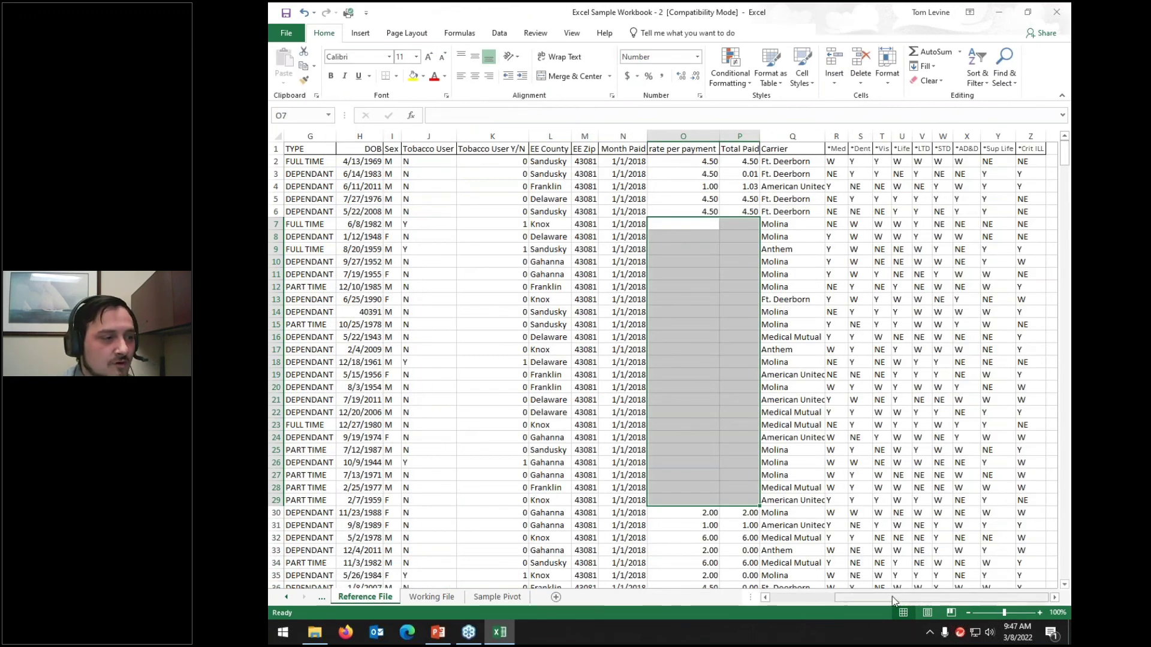
left_click(772, 597)
left_click(438, 249)
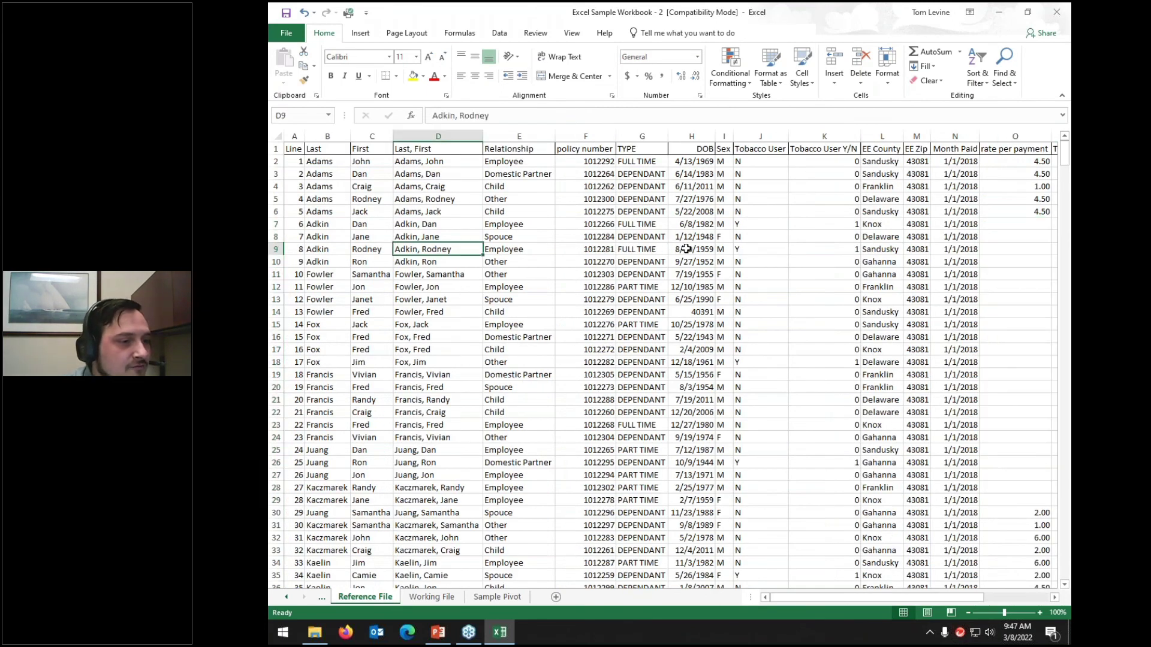
key("Right")
key("Right")
key("Right")
key("Right")
key("Right")
key("Right")
key("Right")
key("Right")
key("Right")
key("Right")
key("Right")
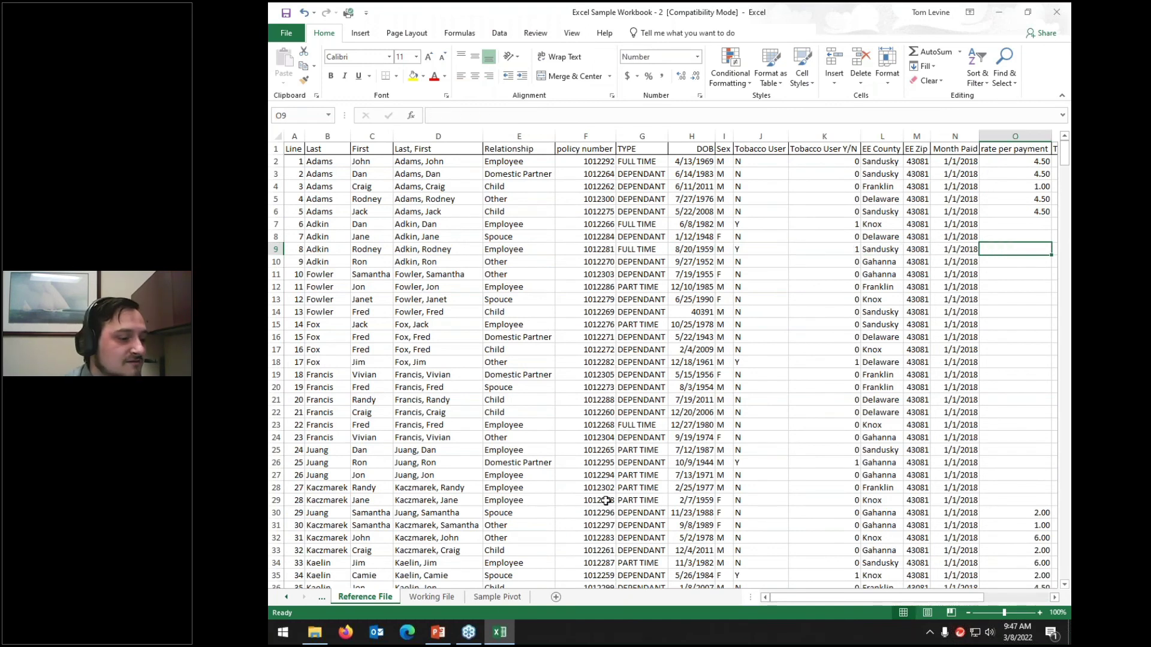
Filter the PivotTable's Last, First rows to every entry containing the first name in row 9 of Reference File
left_click(497, 597)
left_click(408, 212)
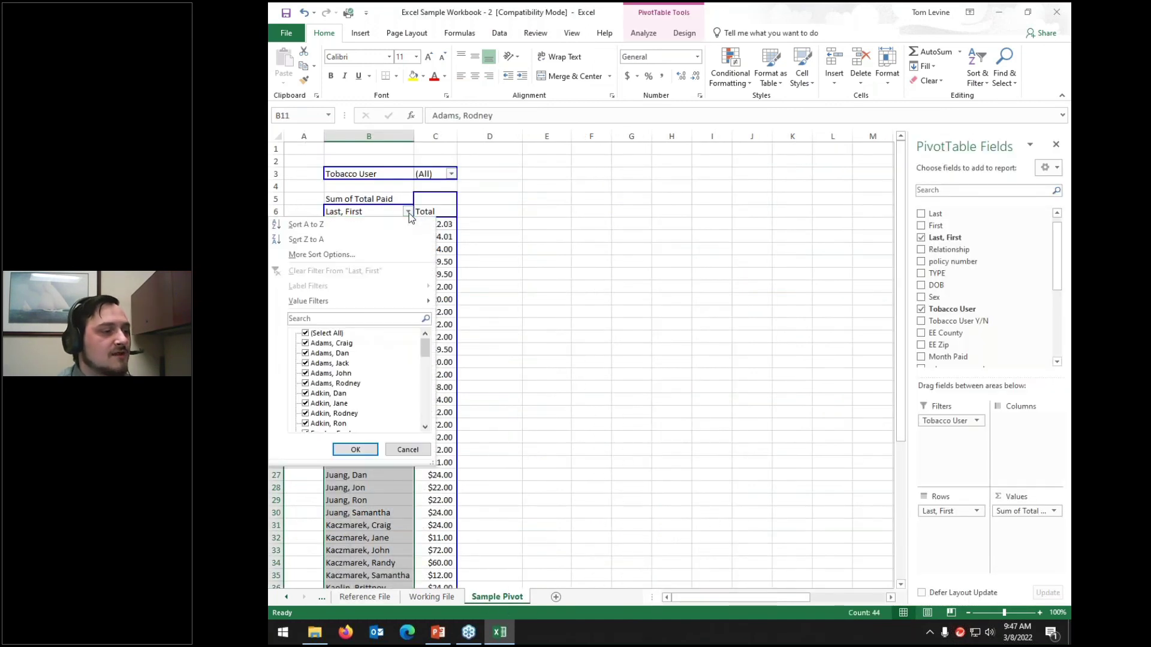
left_click(356, 318)
type("rodney")
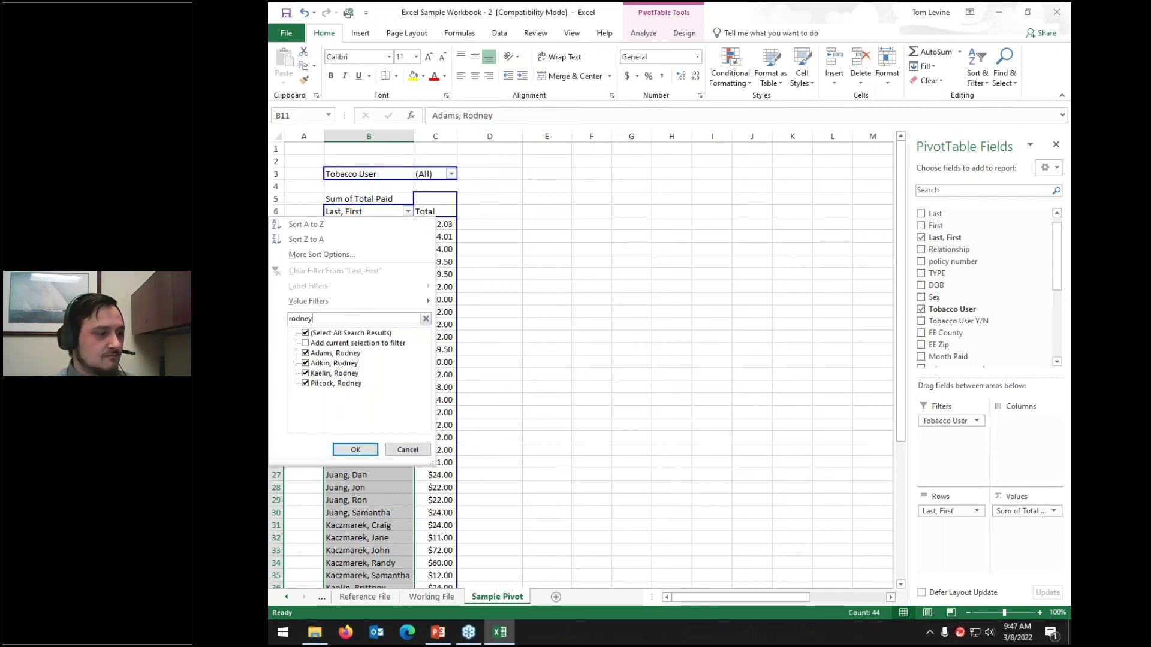
left_click(356, 450)
Add Month Paid to the PivotTable's report filters and restrict it to 1/1/2018
scroll(947, 217, "up", 1)
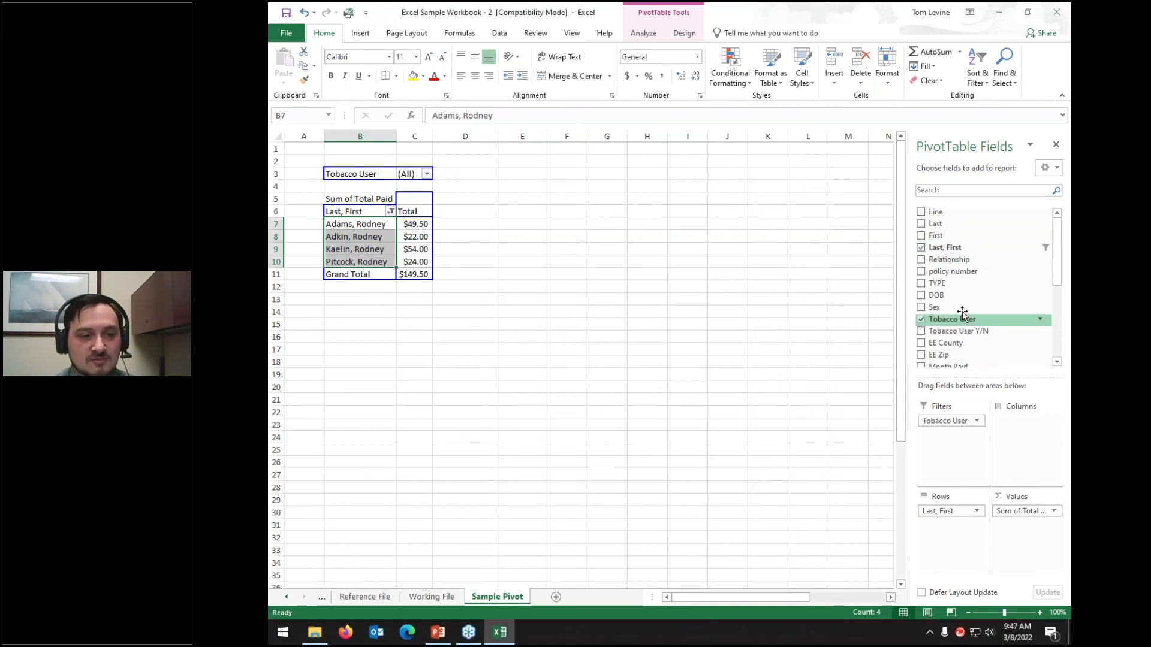
scroll(953, 317, "down", 3)
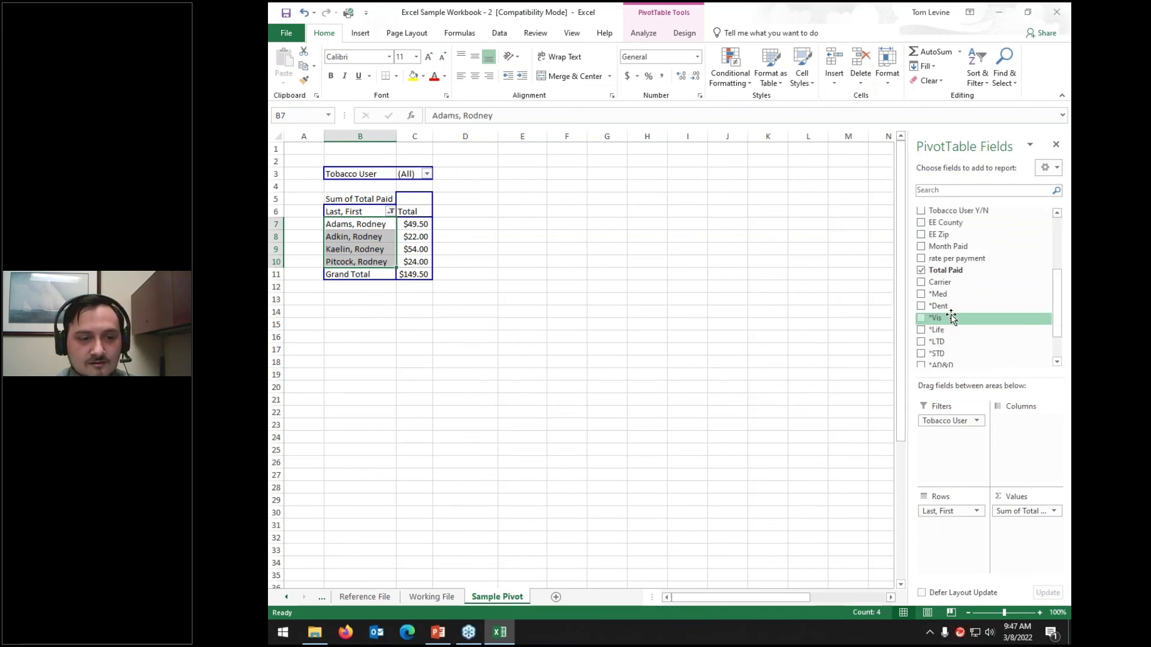
scroll(951, 317, "up", 1)
left_click_drag(949, 276, 951, 420)
left_click(427, 162)
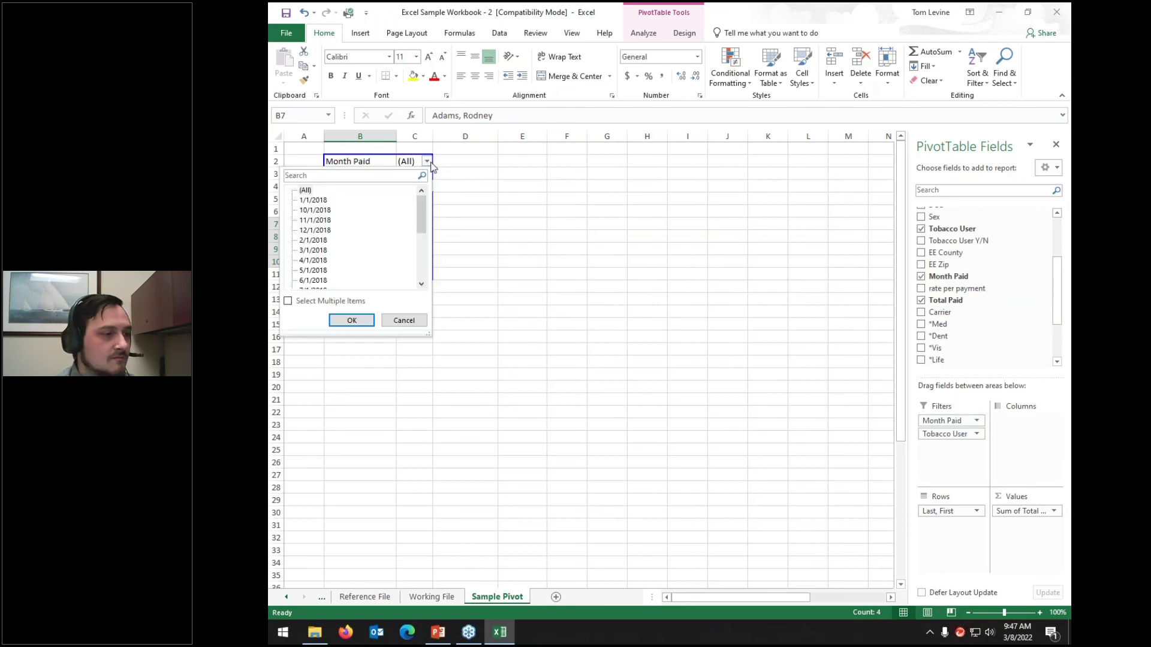
left_click(318, 200)
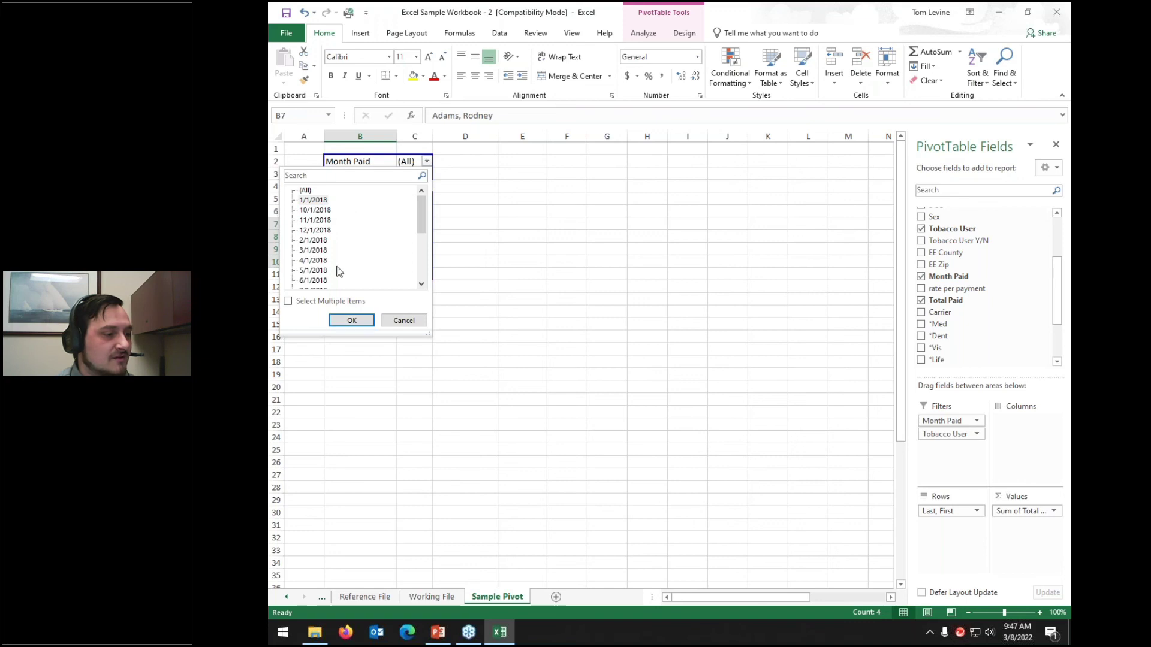
left_click(352, 320)
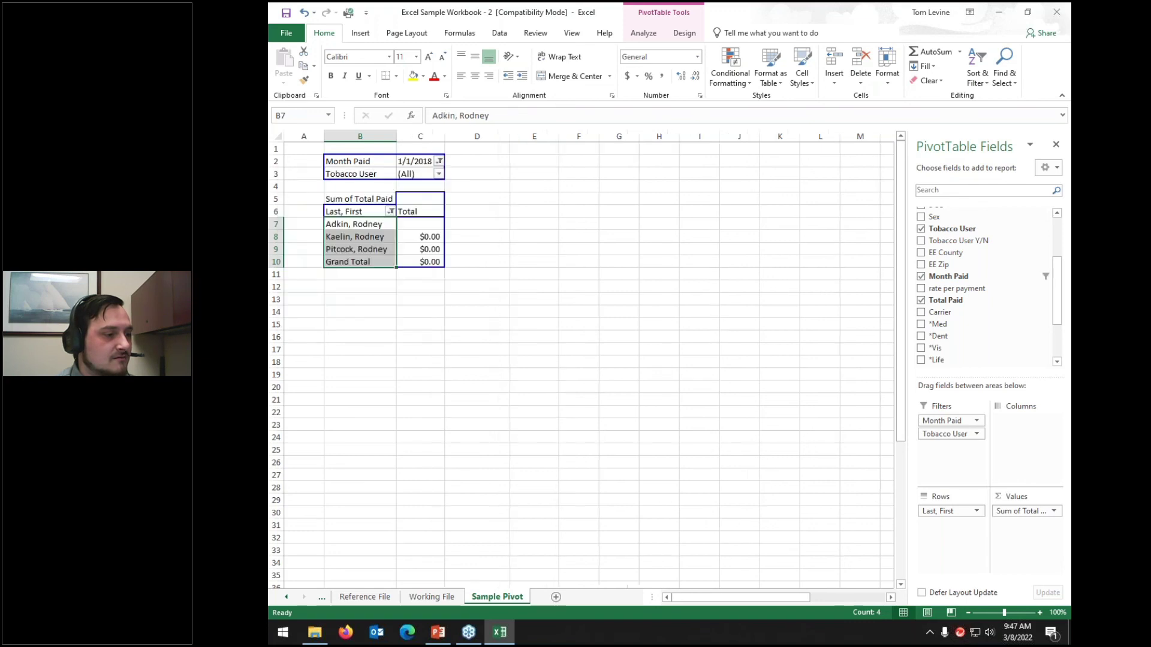
Compare the first filtered PivotTable total in C7 with the rate per payment in row 9 of Reference File
left_click(406, 224)
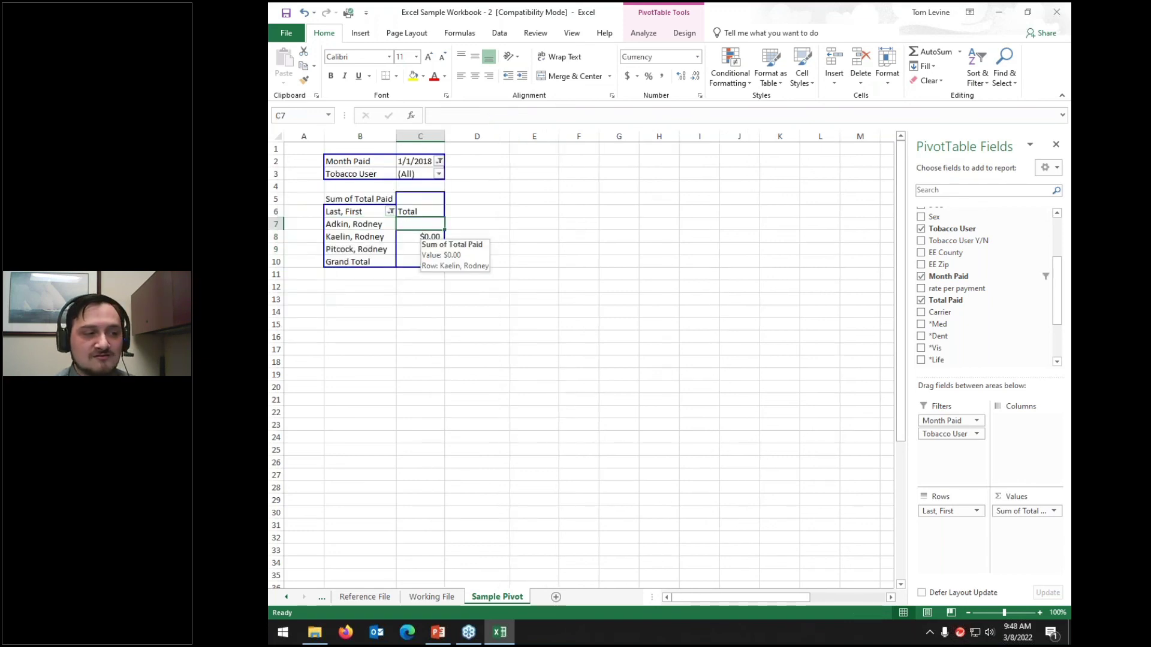
left_click(365, 597)
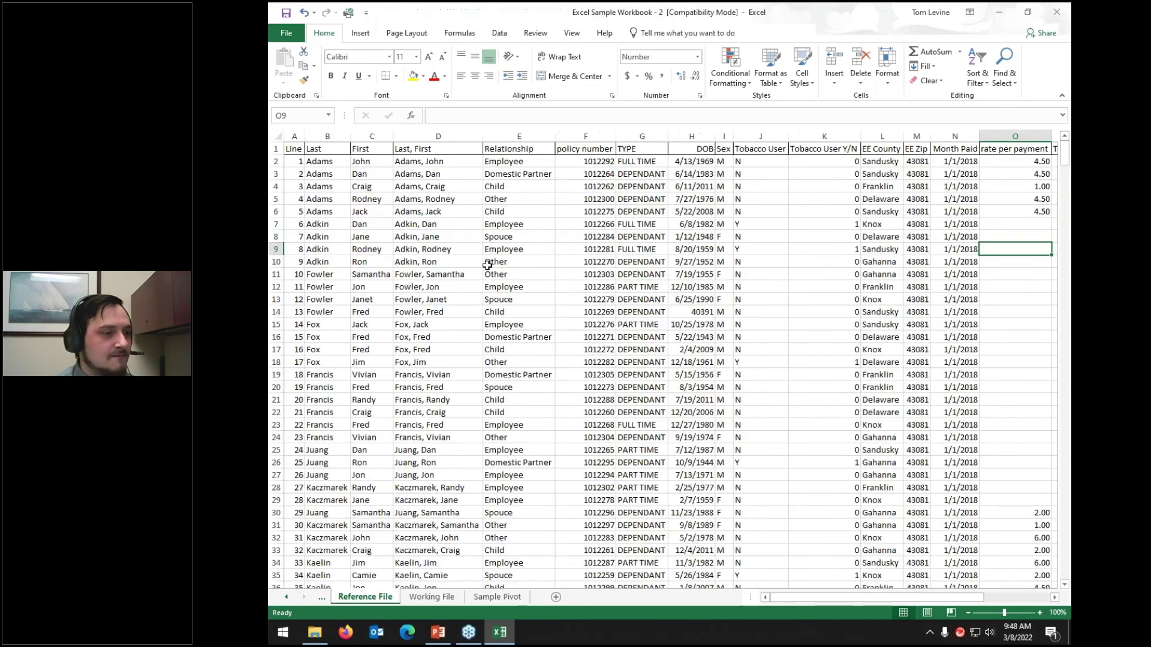
left_click(497, 597)
Undo the PivotTable filters, the refresh and the clearing of the payment values in Reference File
left_click(921, 276)
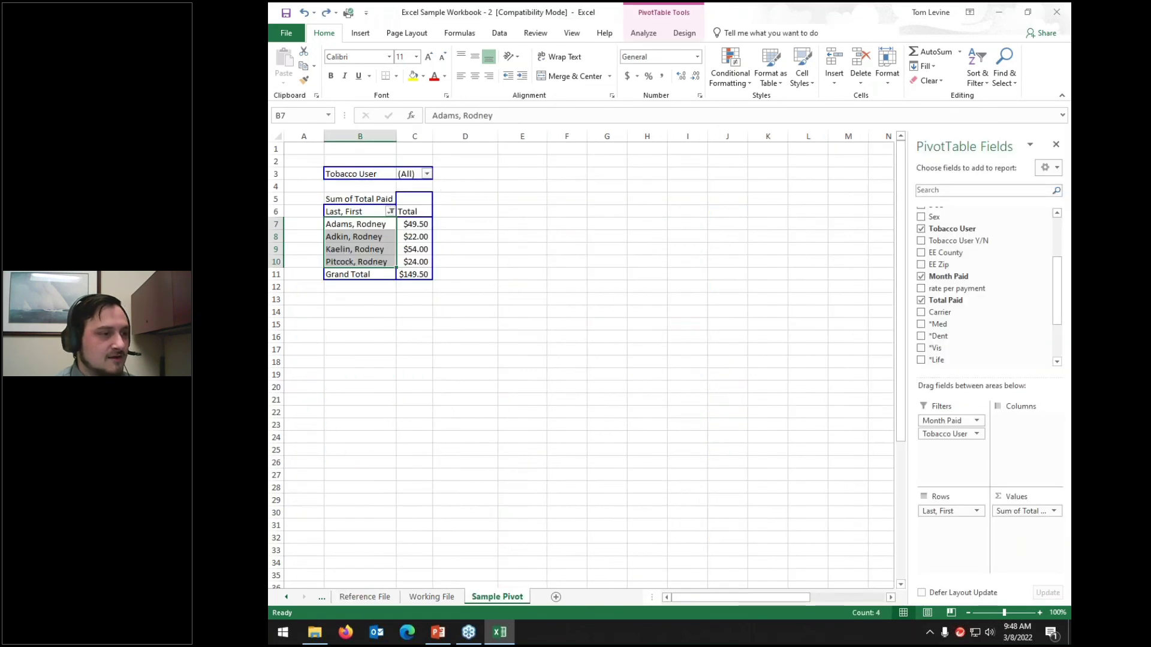
key("ctrl+Page_Up")
key("ctrl+Page_Up")
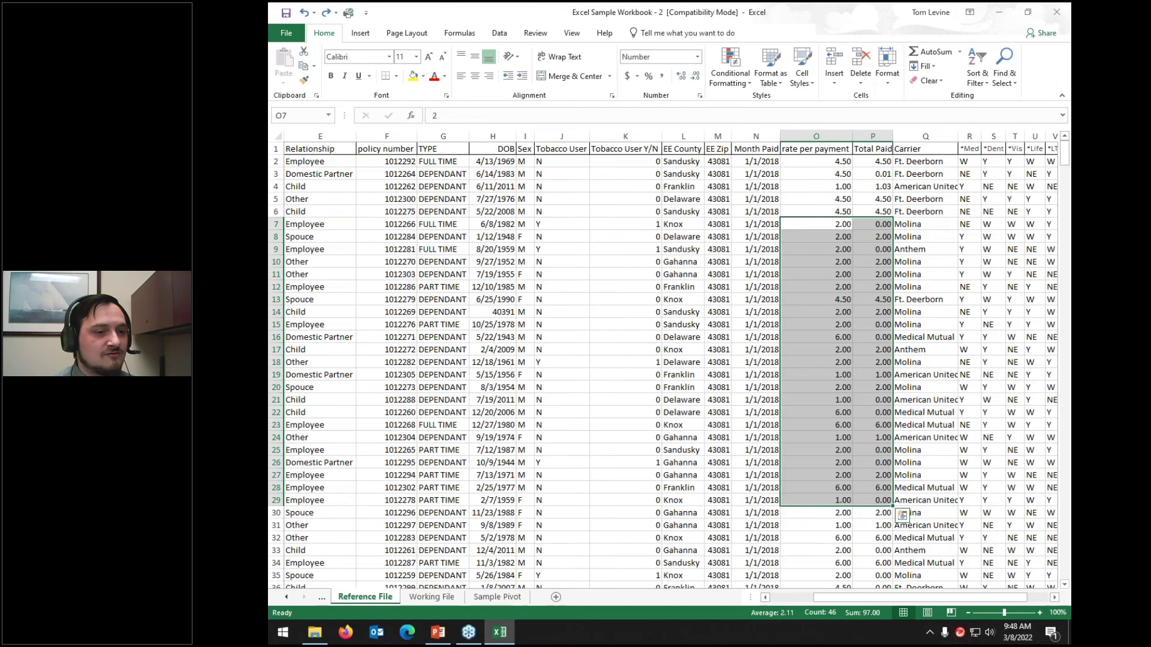
left_click(497, 597)
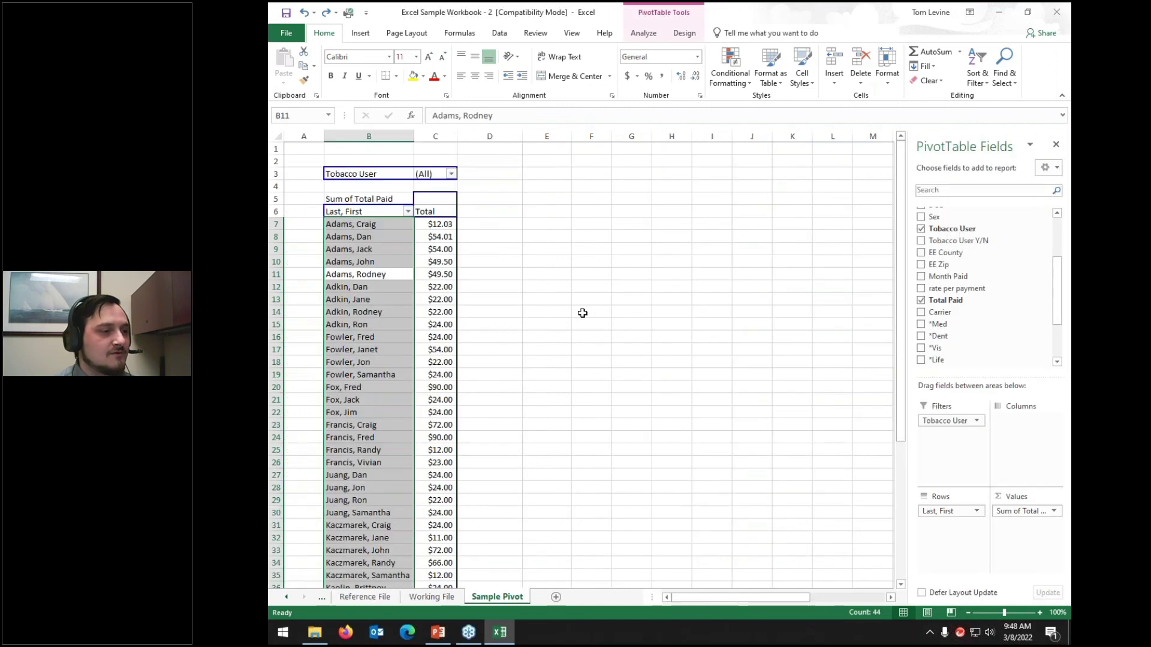
Filter the restored PivotTable's Last, First rows again by the same first name
left_click(406, 302)
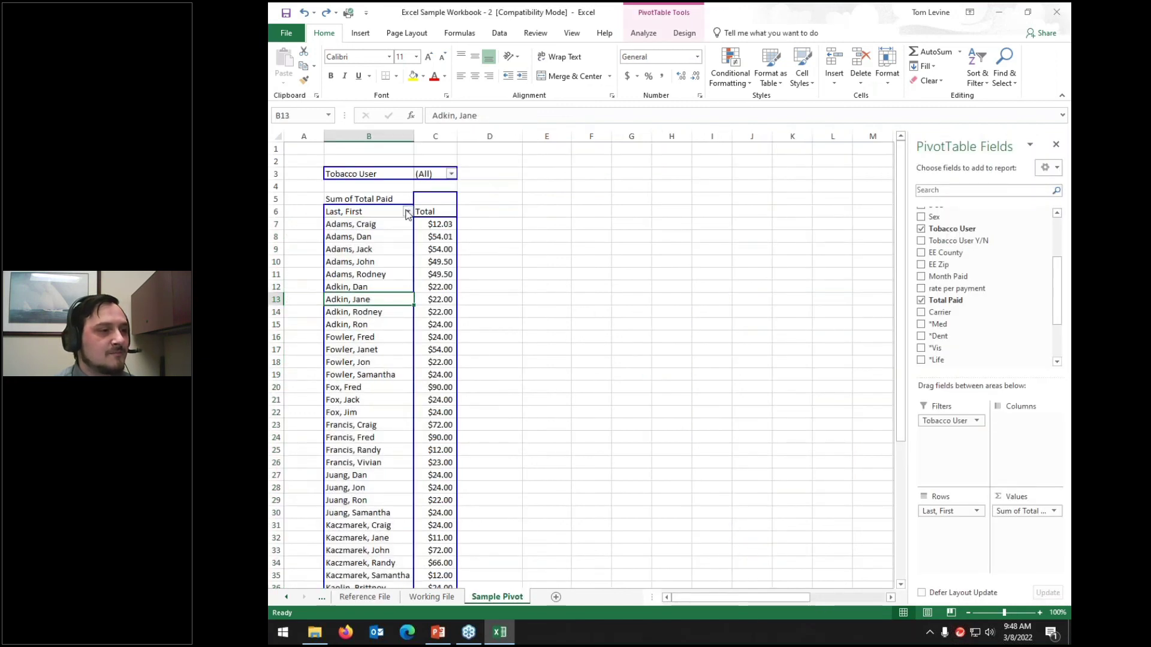
left_click(642, 35)
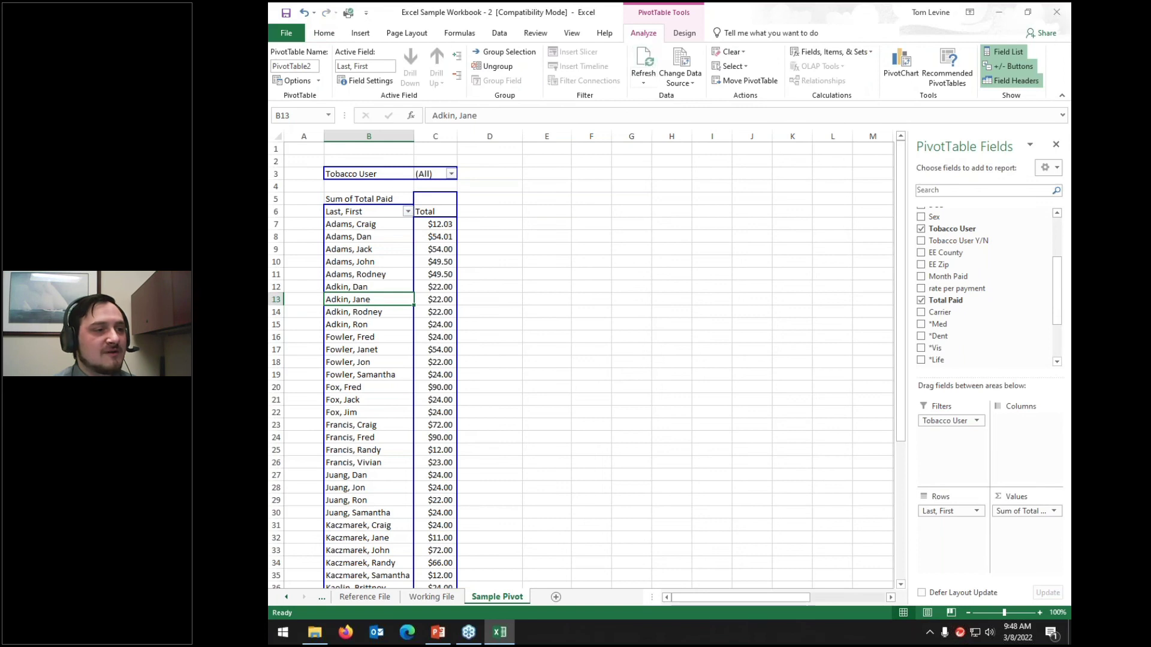
left_click(408, 212)
left_click(365, 318)
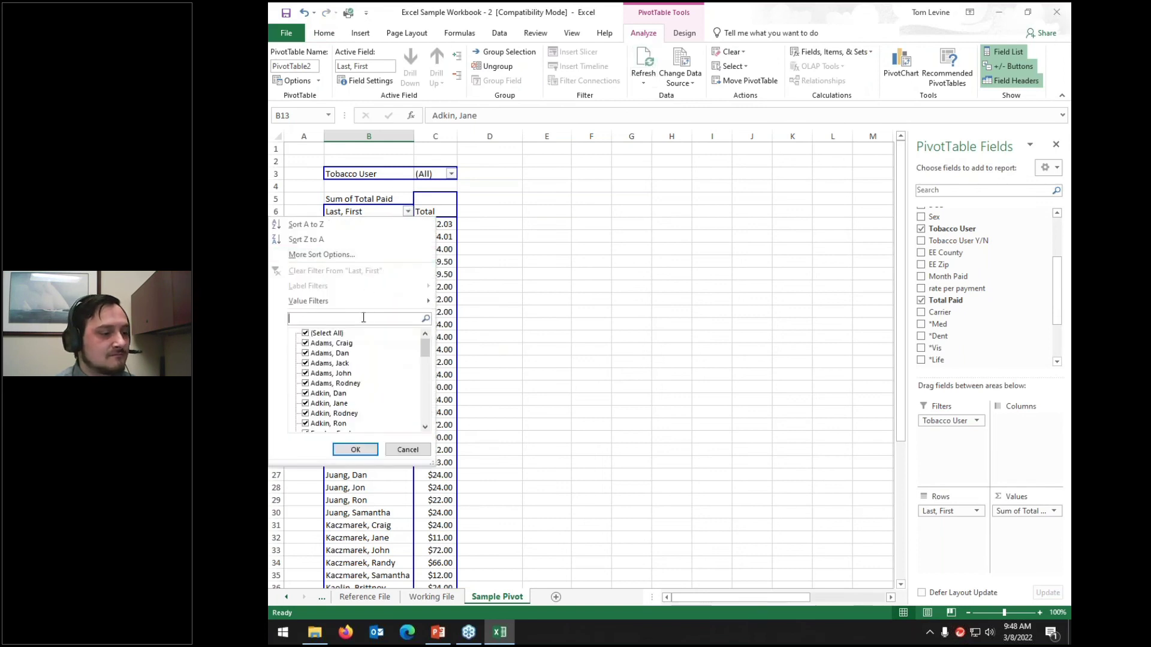
type("rodney")
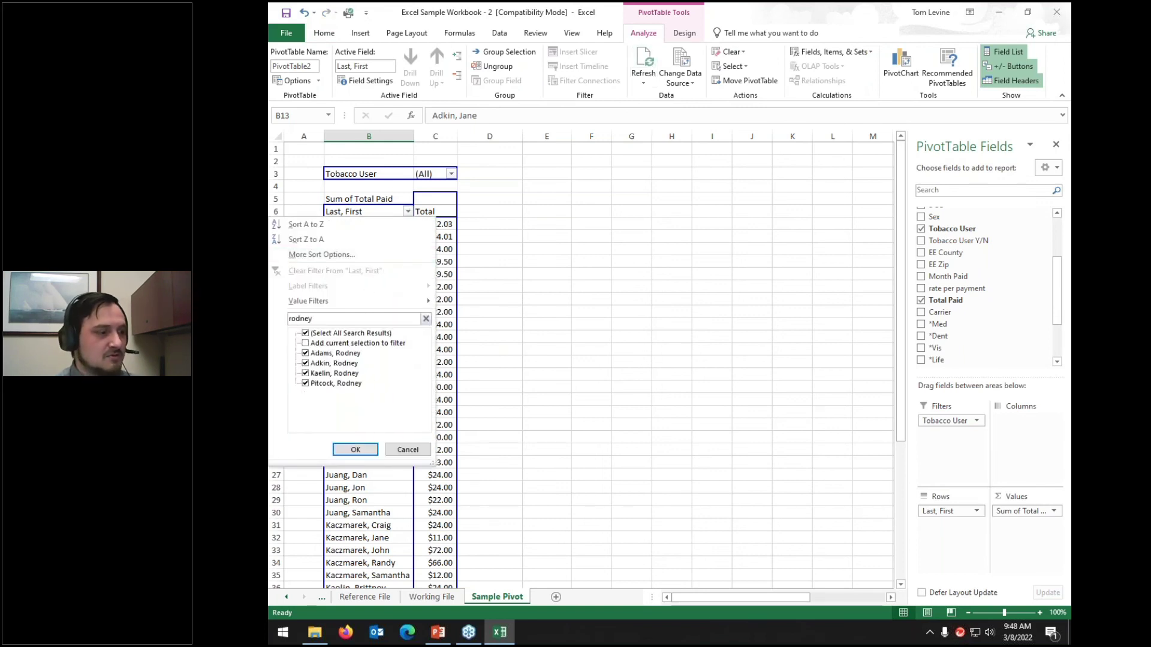
key("Return")
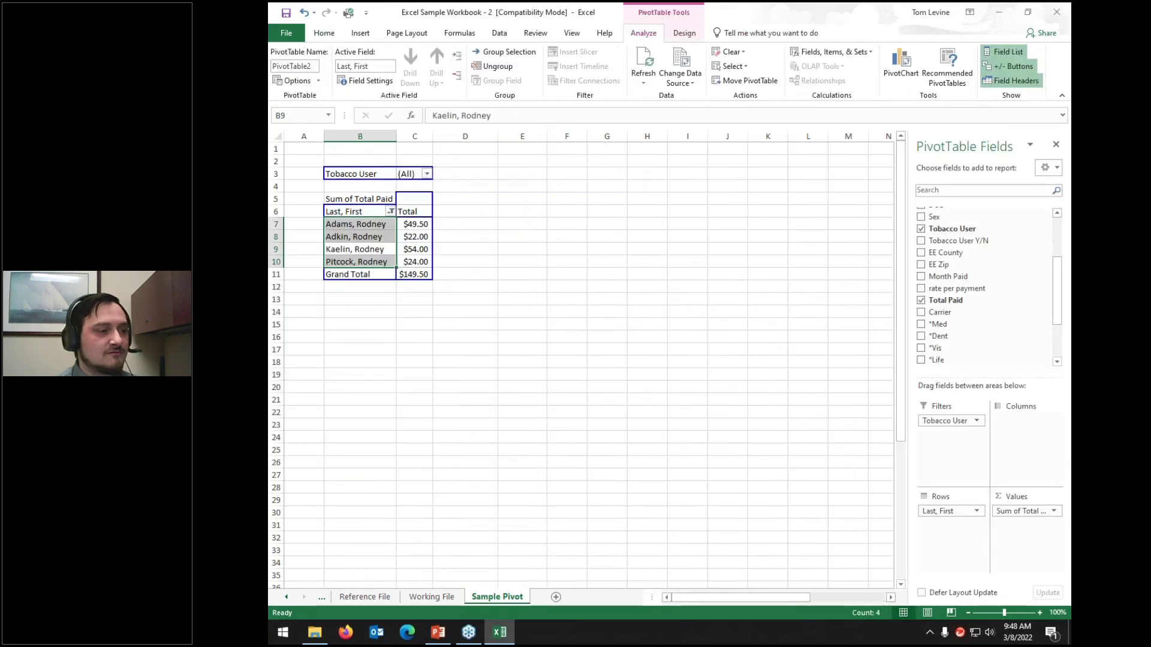
Filter the PivotTable report by Month Paid 1/1/2018 and refresh its data
scroll(942, 243, "up", 3)
scroll(952, 264, "down", 4)
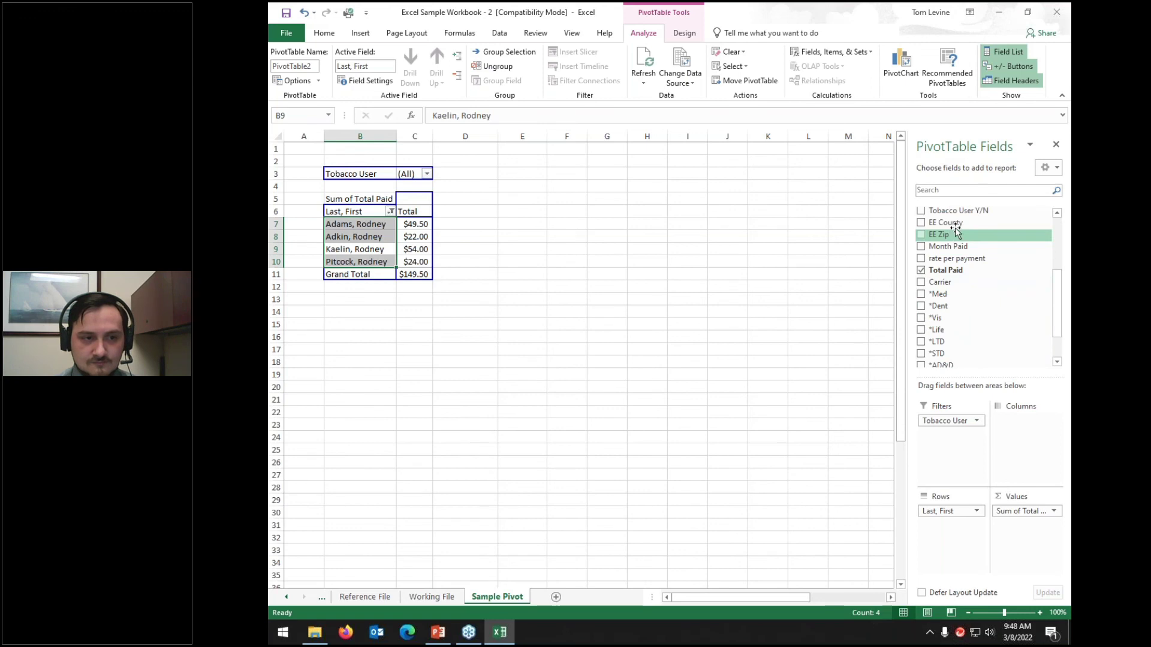
scroll(953, 228, "down", 1)
left_click_drag(949, 237, 952, 419)
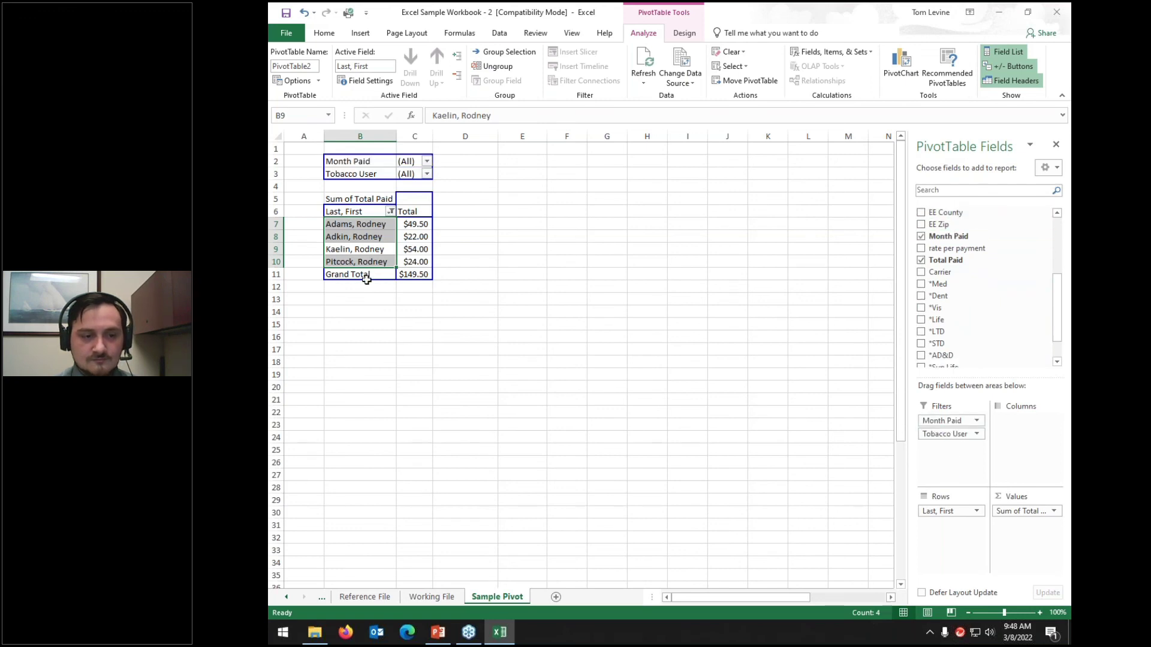
left_click(427, 161)
left_click(313, 200)
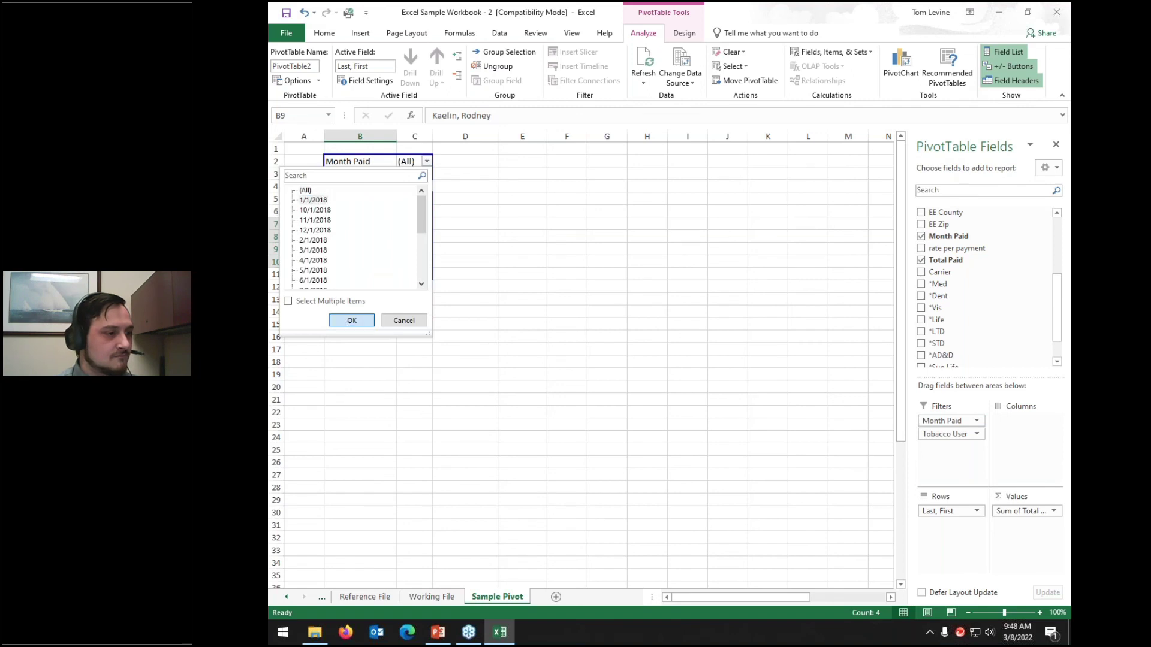
left_click(352, 320)
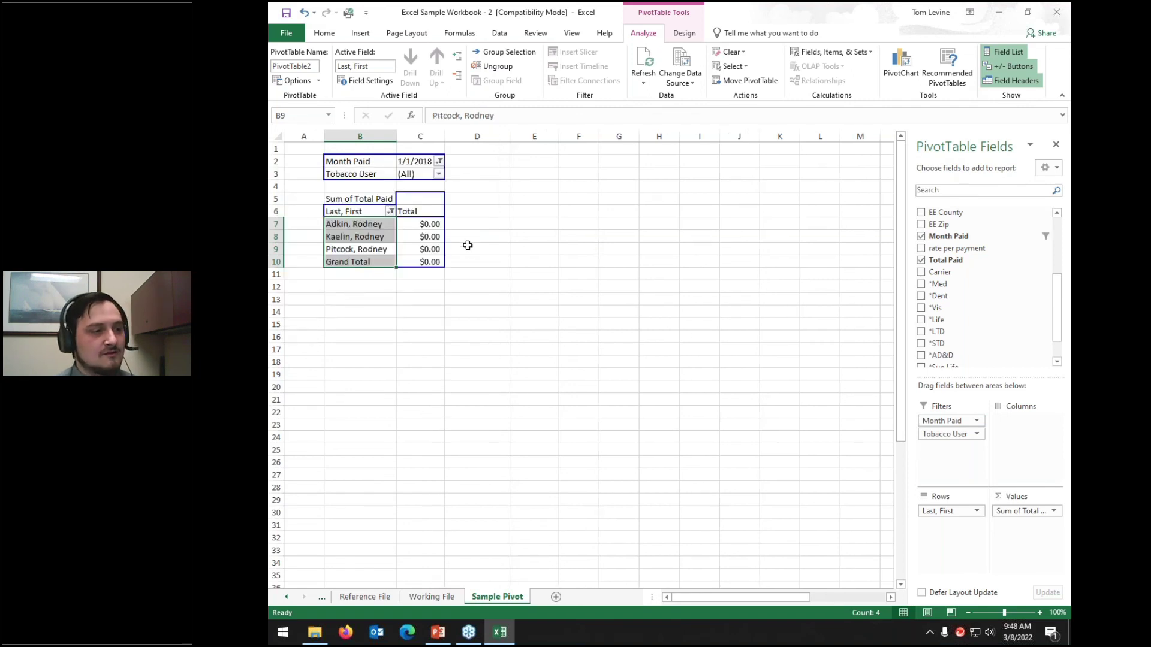
left_click(418, 239)
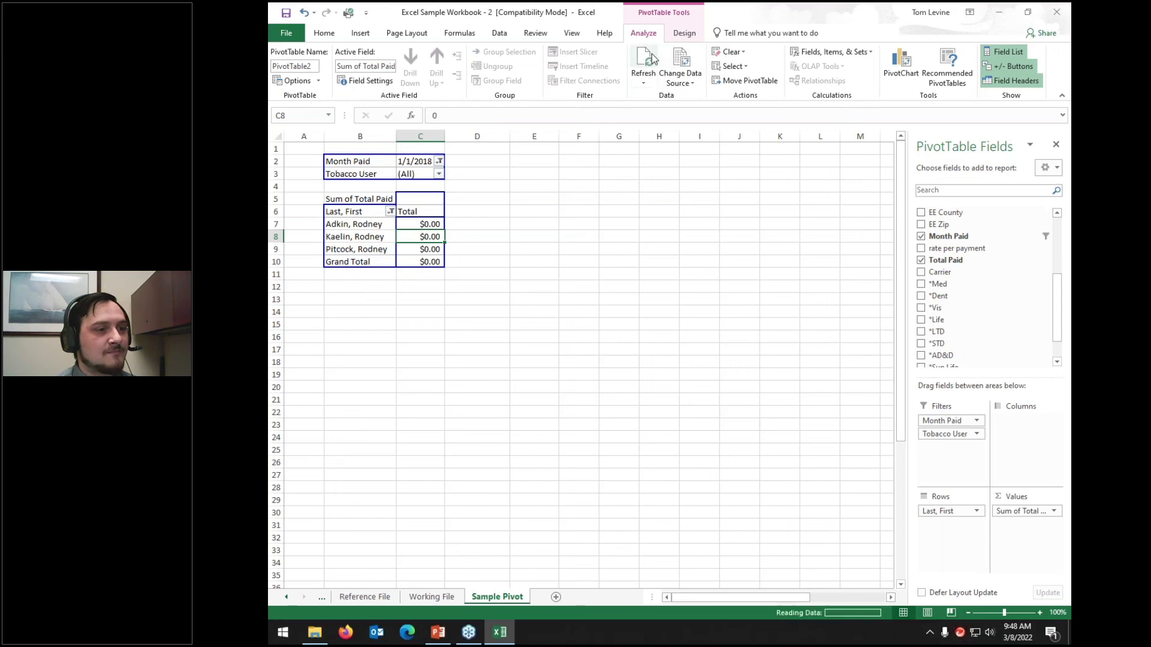
Examine the restored rate per payment in row 9 of the Reference File sheet
left_click(355, 597)
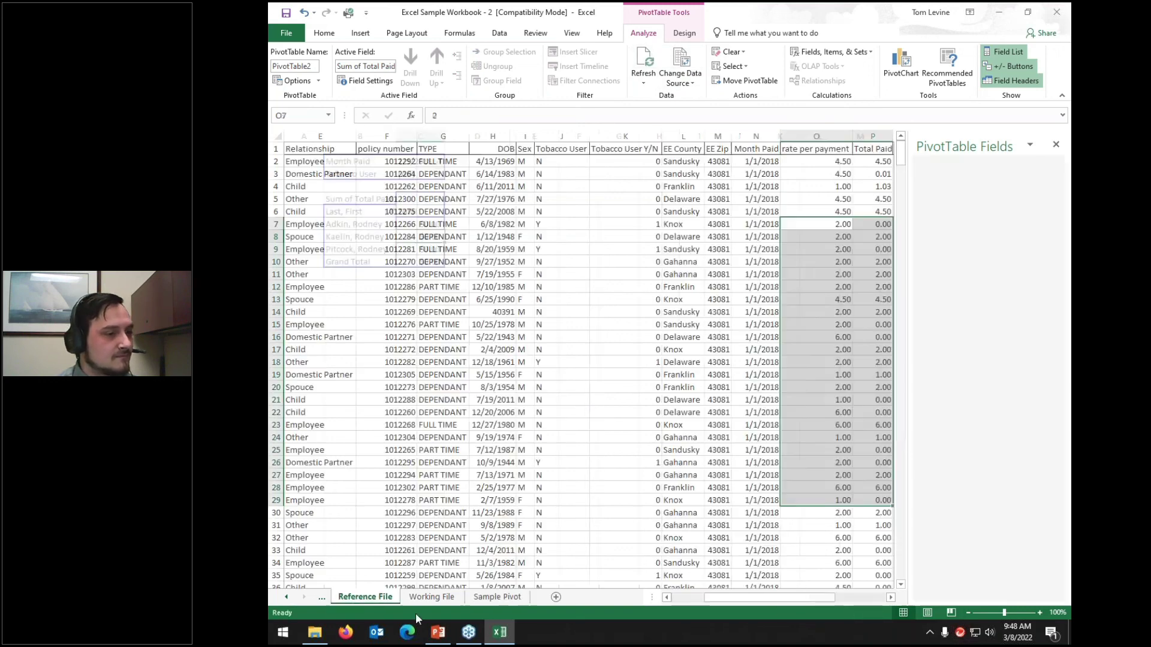
left_click_drag(861, 599, 800, 602)
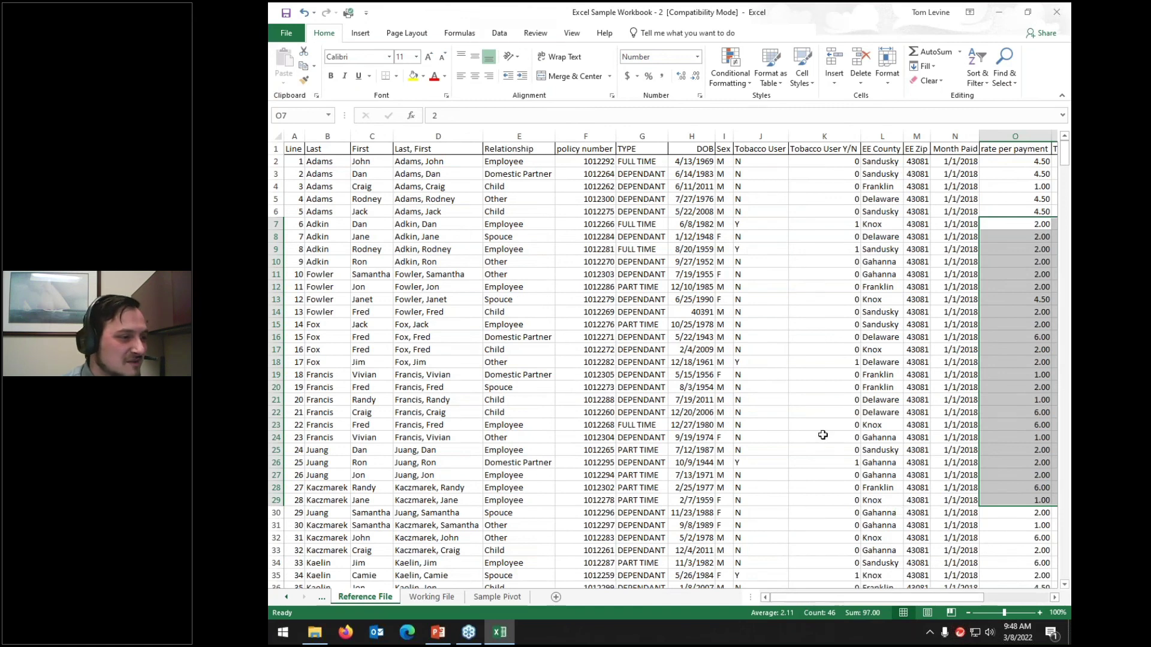
left_click(413, 249)
key("Right")
key("Right")
key("Right")
key("Right")
key("Right")
key("Right")
key("Right")
key("Right")
key("Right")
key("Right")
key("Right")
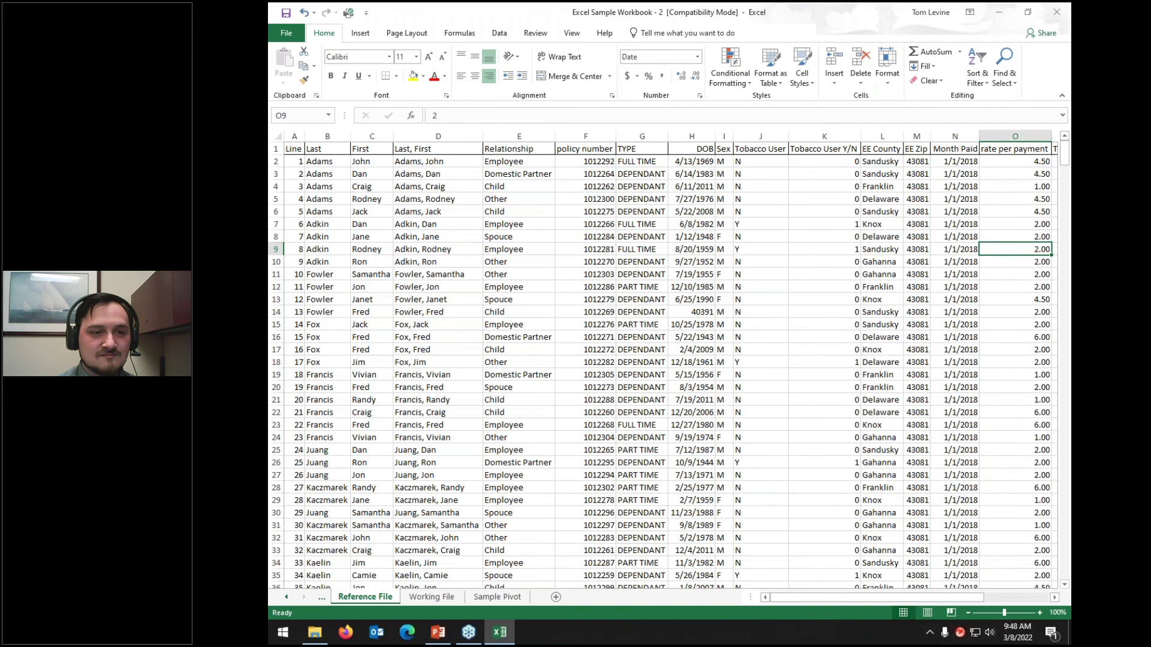
Compare the Total Paid value in row 9 of Reference File with the filtered PivotTable totals on Sample Pivot
key("Right")
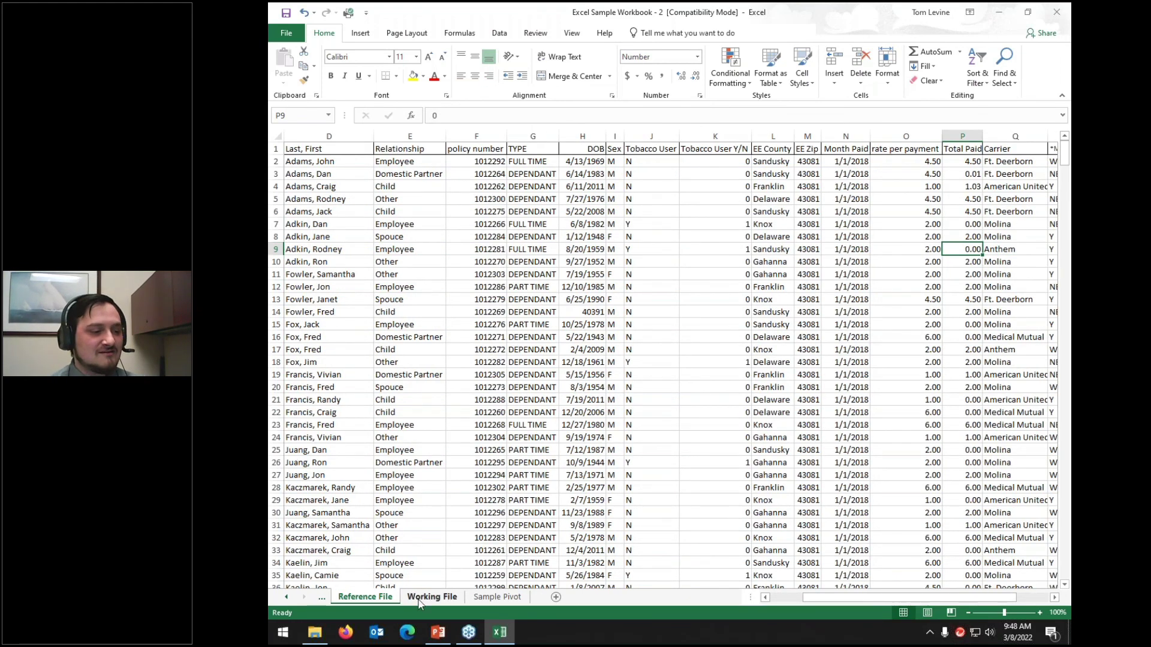
left_click(495, 598)
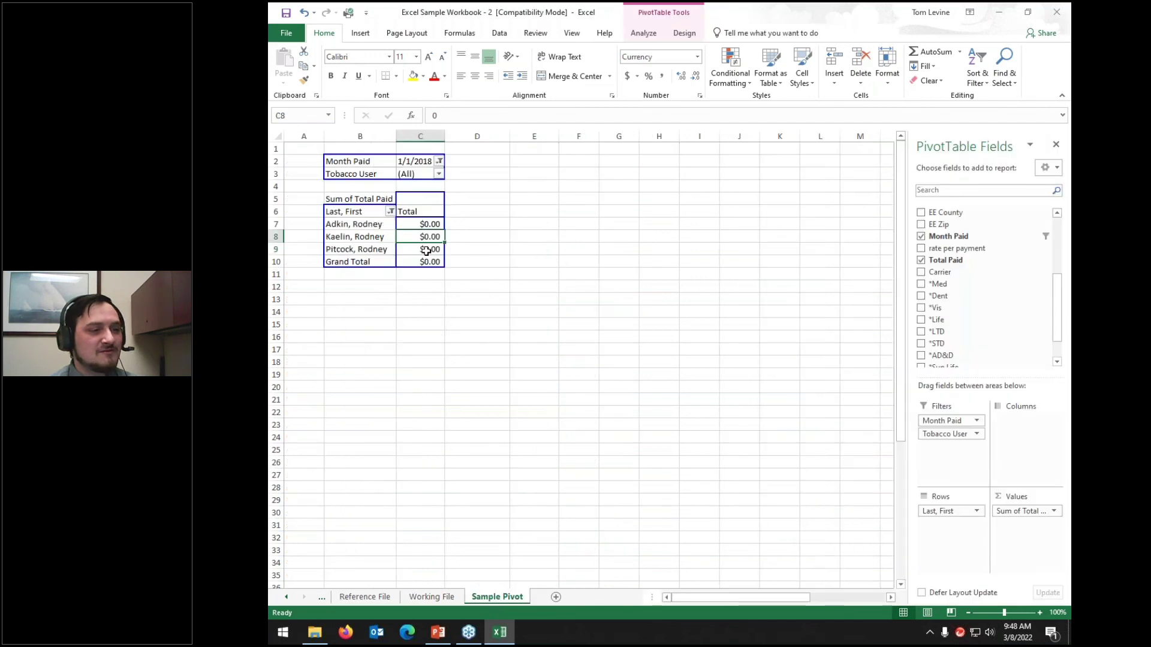
mouse_move(427, 252)
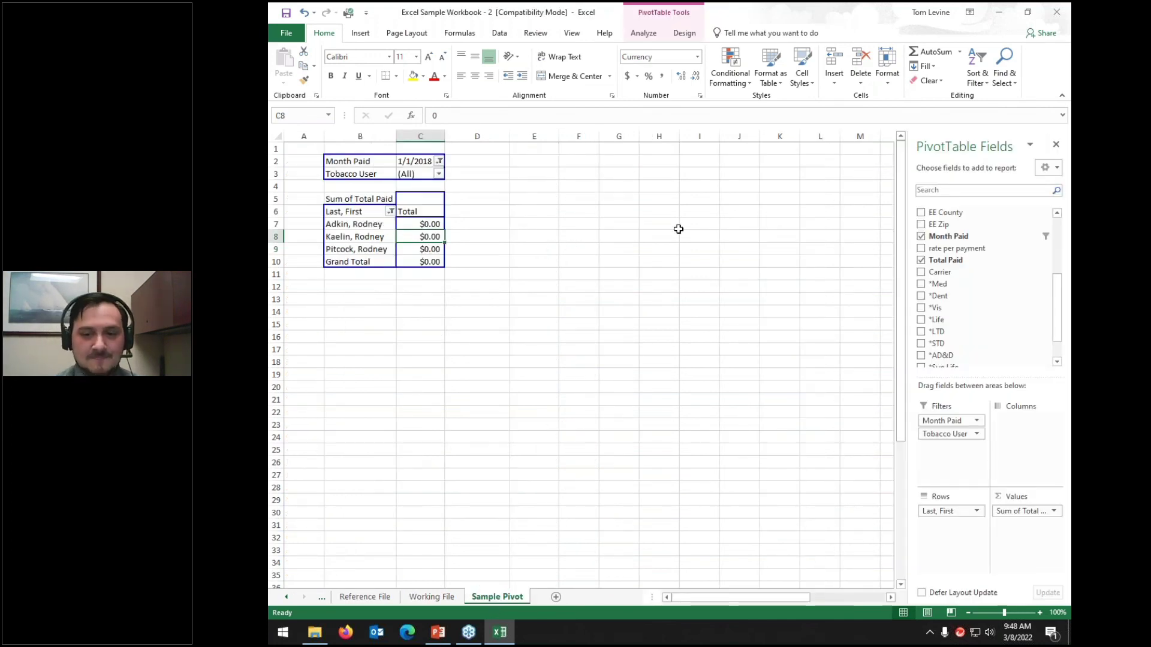
left_click(493, 213)
left_click(413, 221)
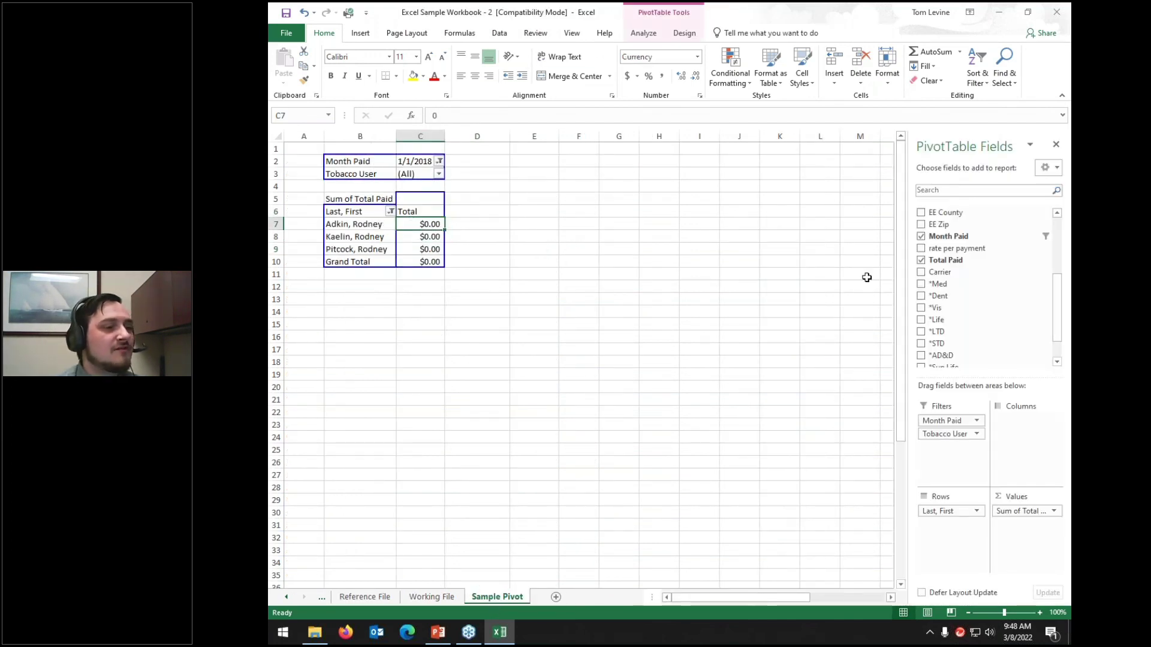
Remove Month Paid from the PivotTable's report filters and clear the filter on the Last, First rows
left_click_drag(942, 421, 972, 329)
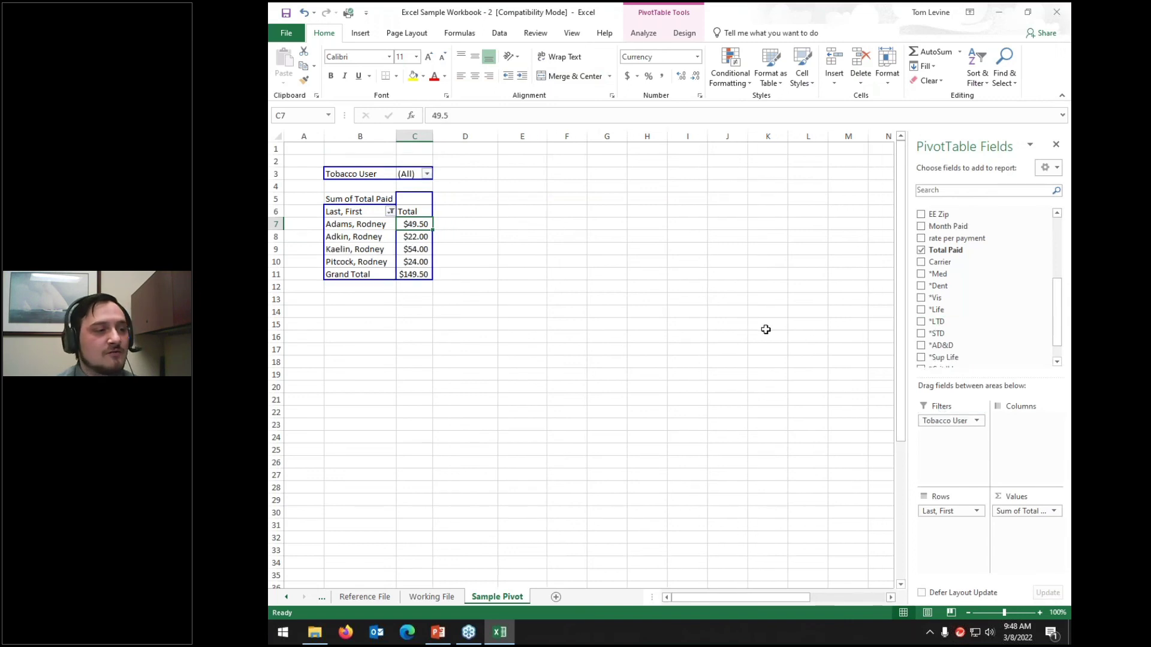
left_click(390, 212)
left_click(308, 333)
left_click(356, 450)
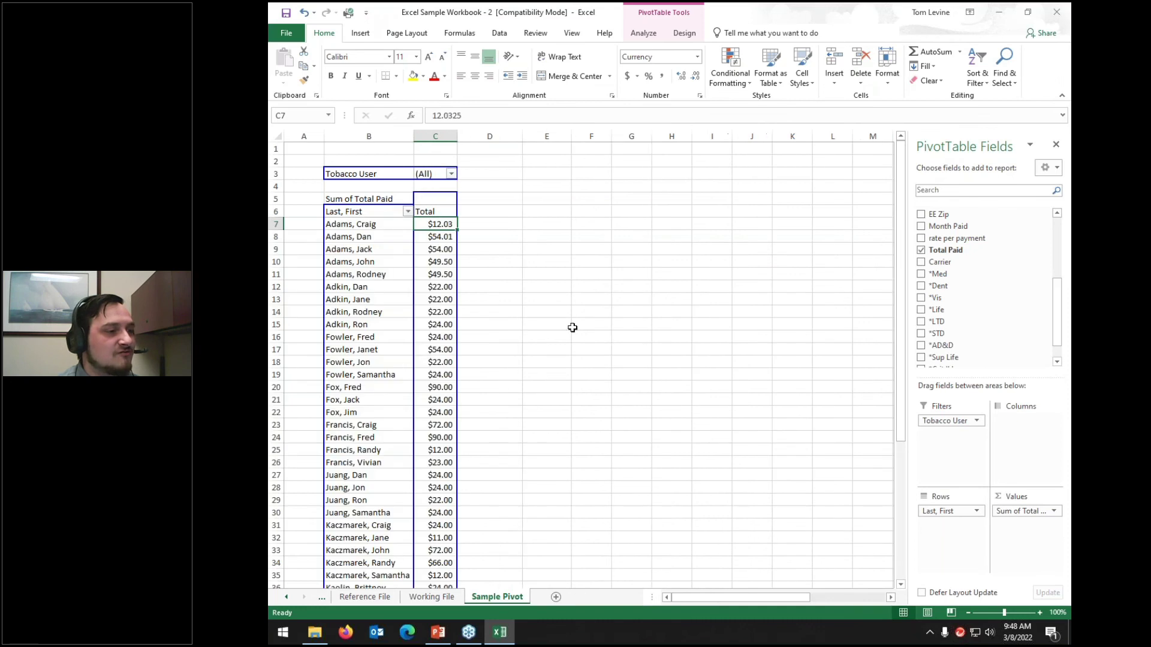
left_click(652, 34)
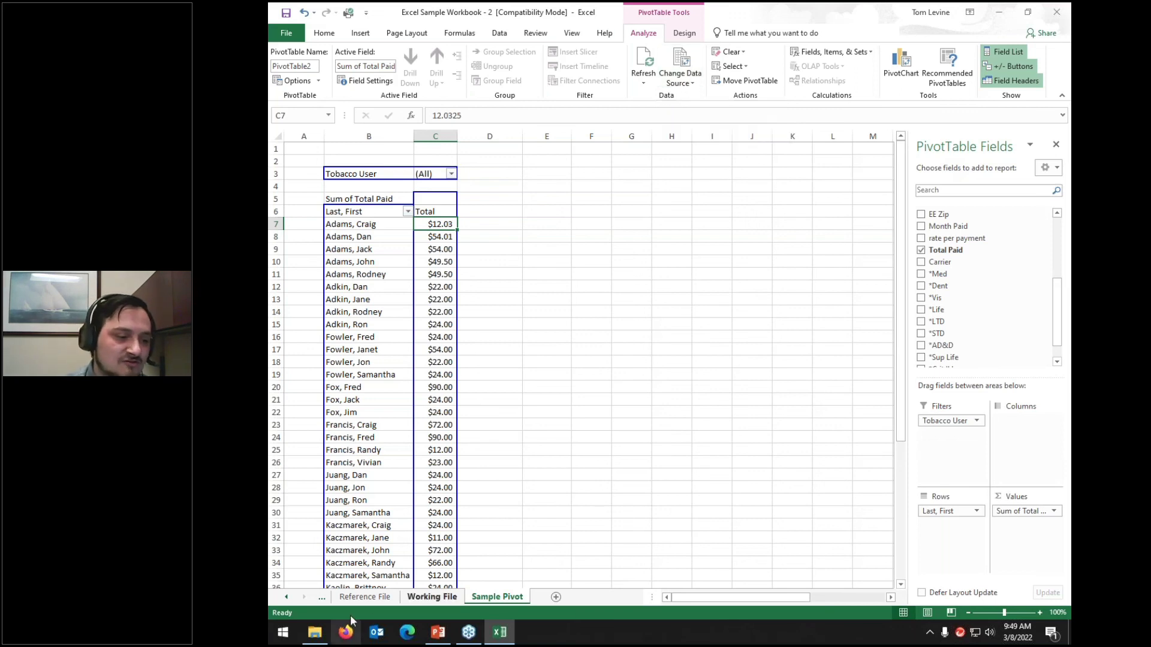
Insert a column before TYPE on the Reference File sheet and give it the header "this is data"
left_click(365, 596)
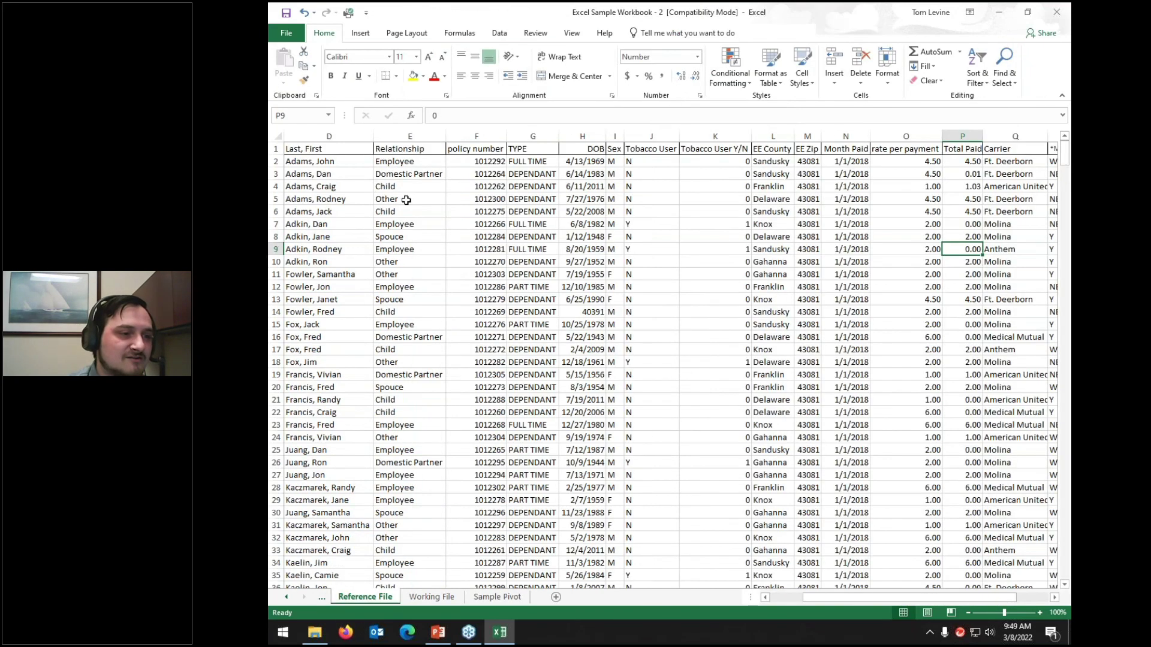
left_click(288, 149)
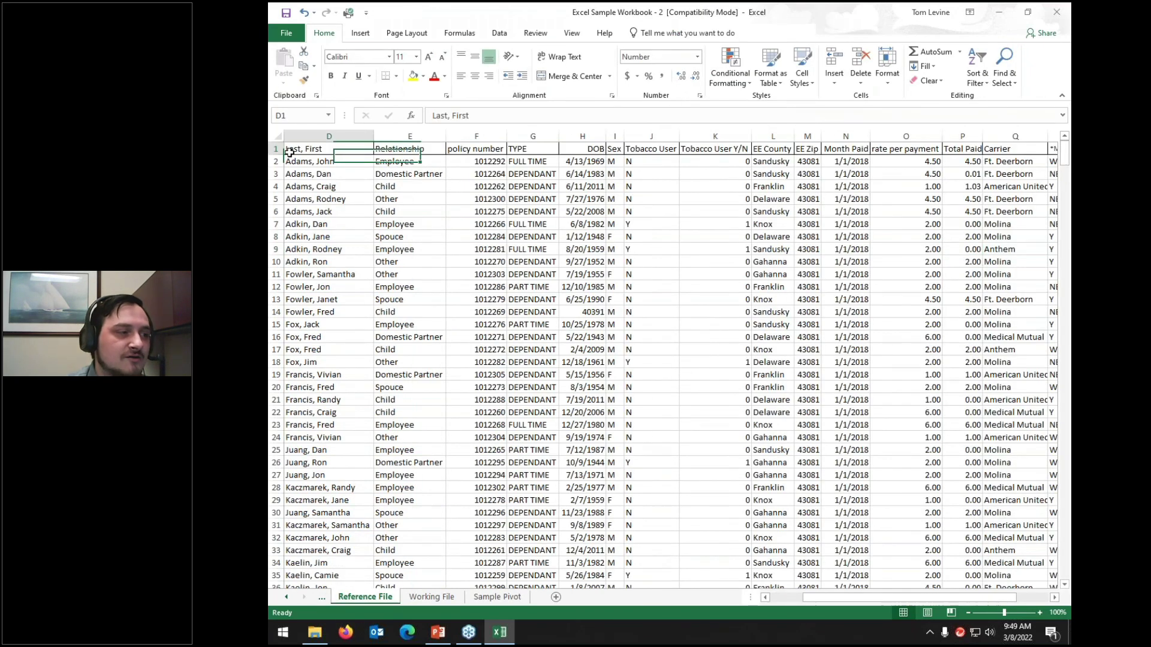
right_click(524, 138)
left_click(546, 224)
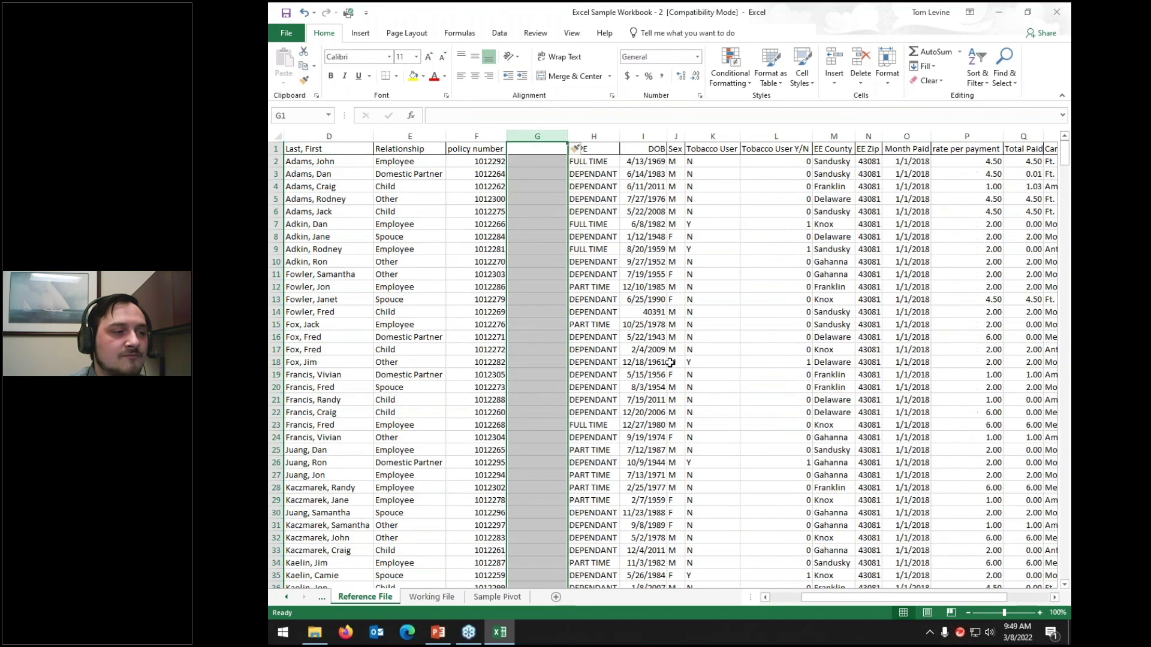
left_click_drag(813, 597, 689, 581)
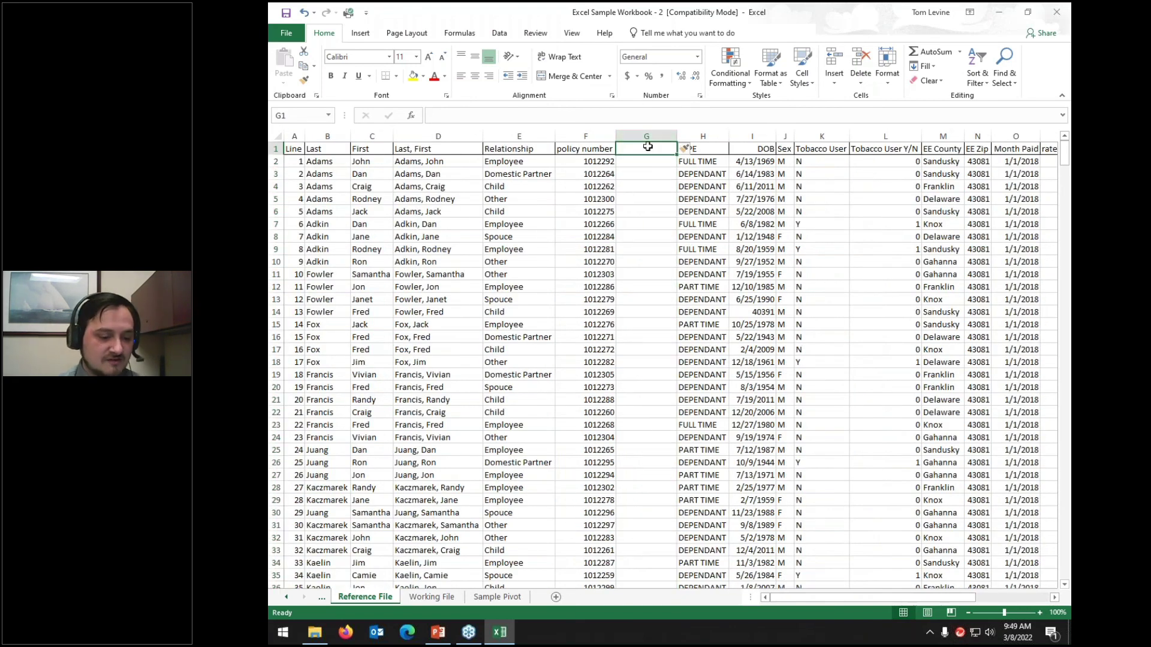
type("this is data")
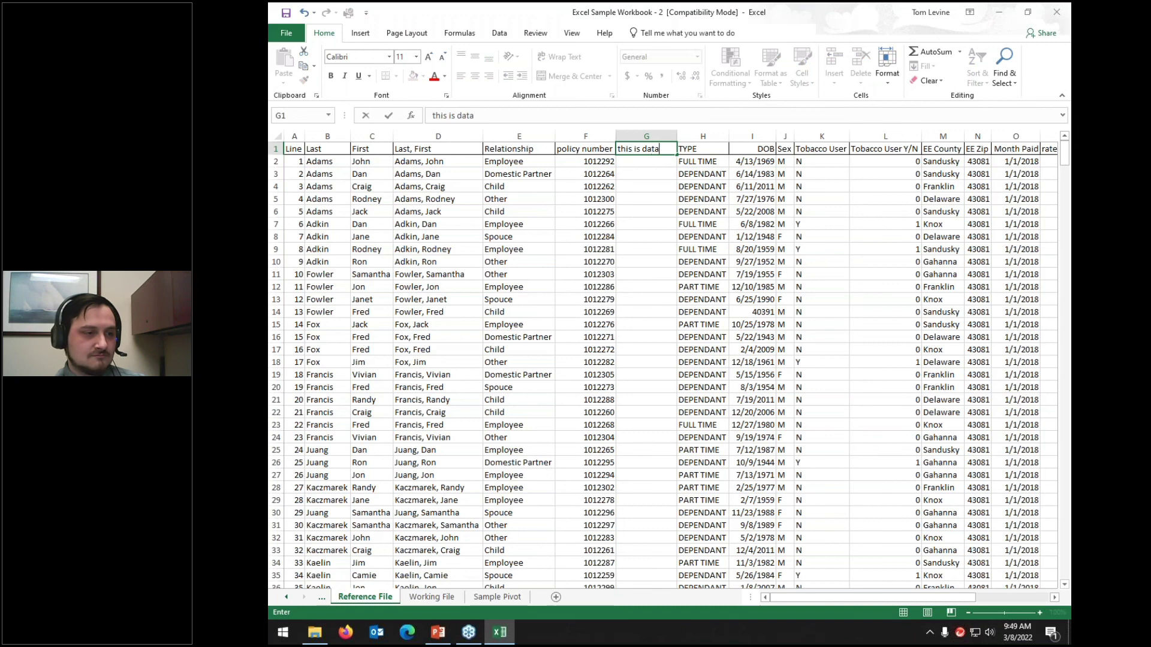
key("Return")
Enter 1 in G2:G7 under "this is data" and fill the value down to the last data row
type("1 1 1 1  ")
type("1")
key("Return")
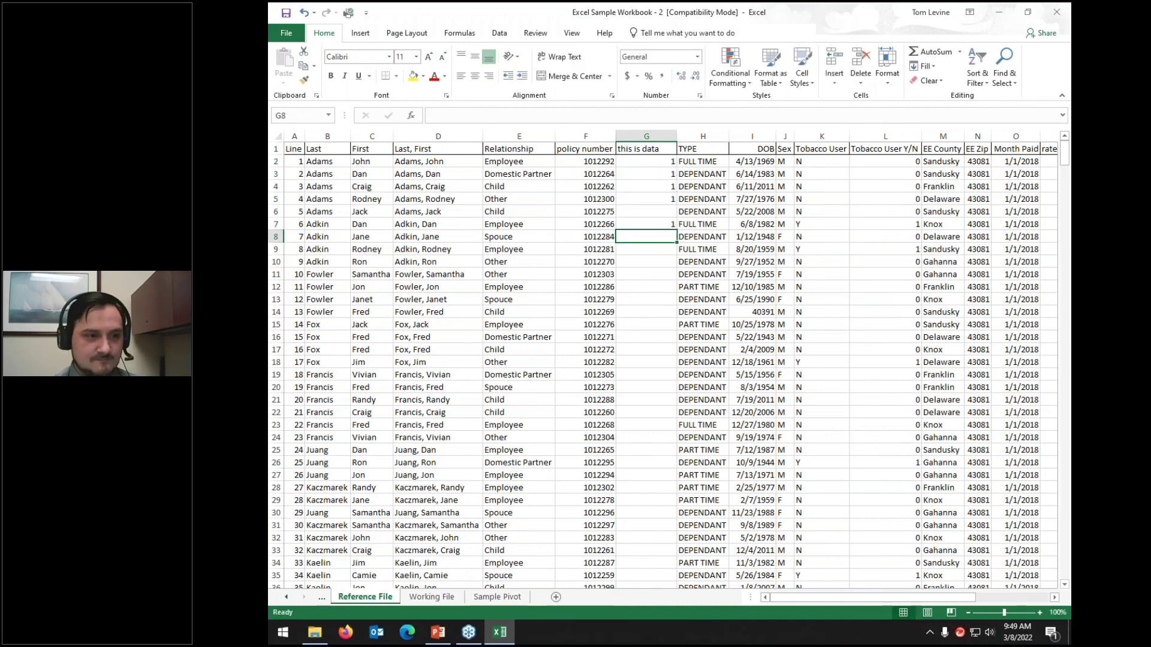
left_click(665, 212)
type("1")
key("Return")
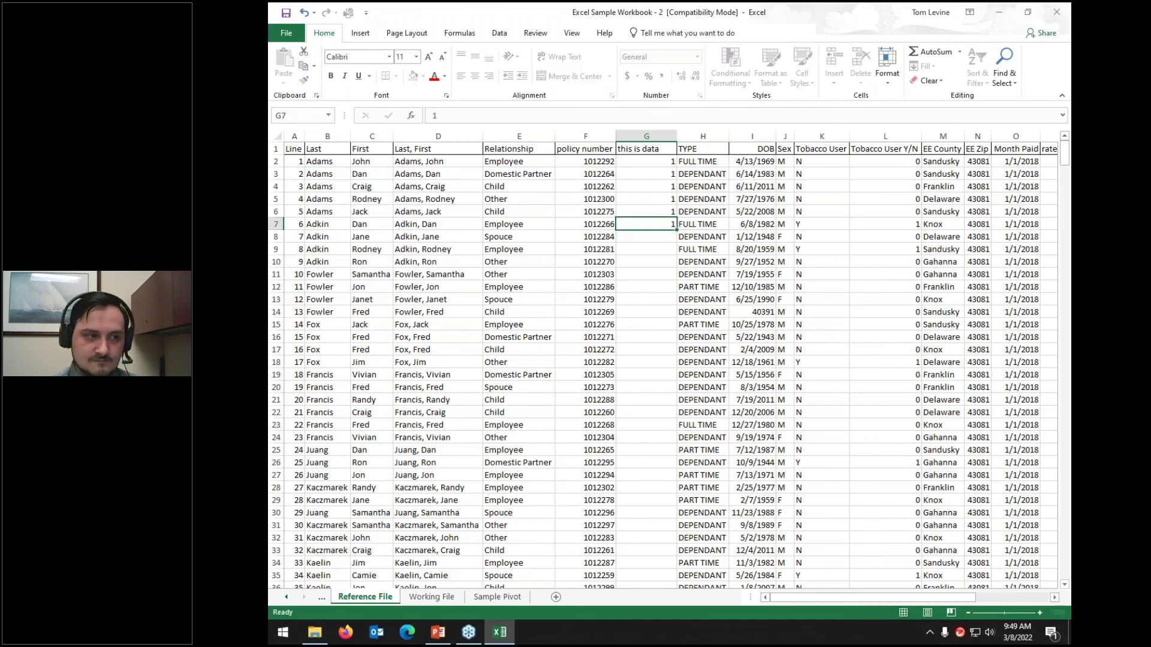
left_click_drag(647, 161, 654, 225)
double_click(676, 230)
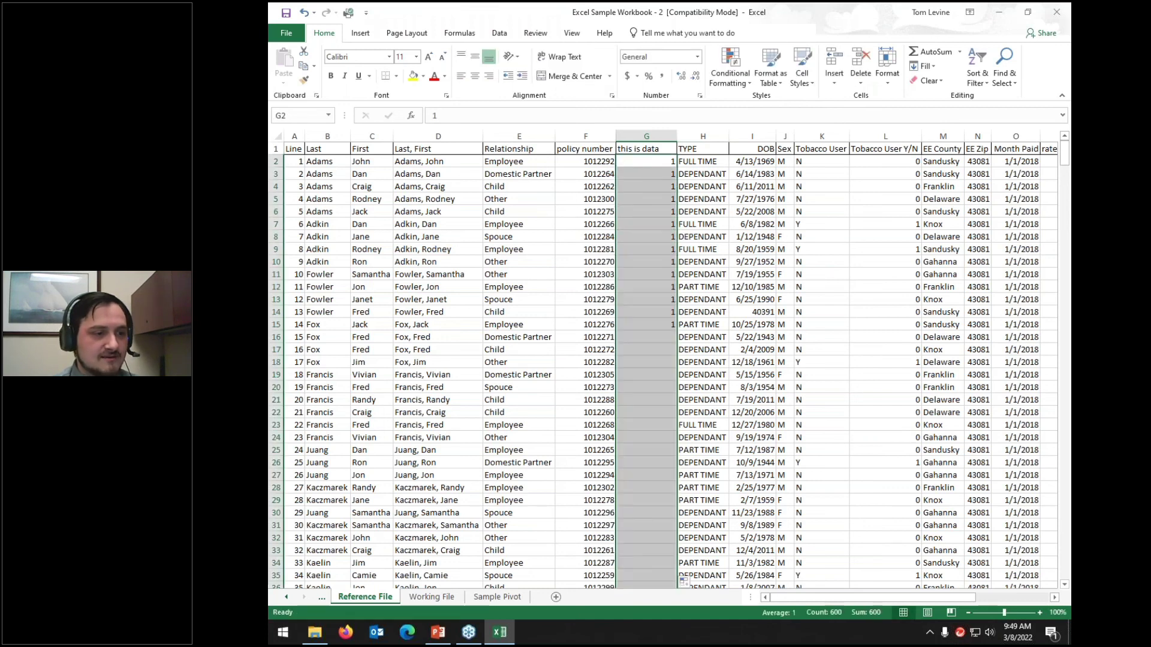
Refresh the PivotTable on Sample Pivot to pick up the new "this is data" column, and check its field list
left_click(504, 597)
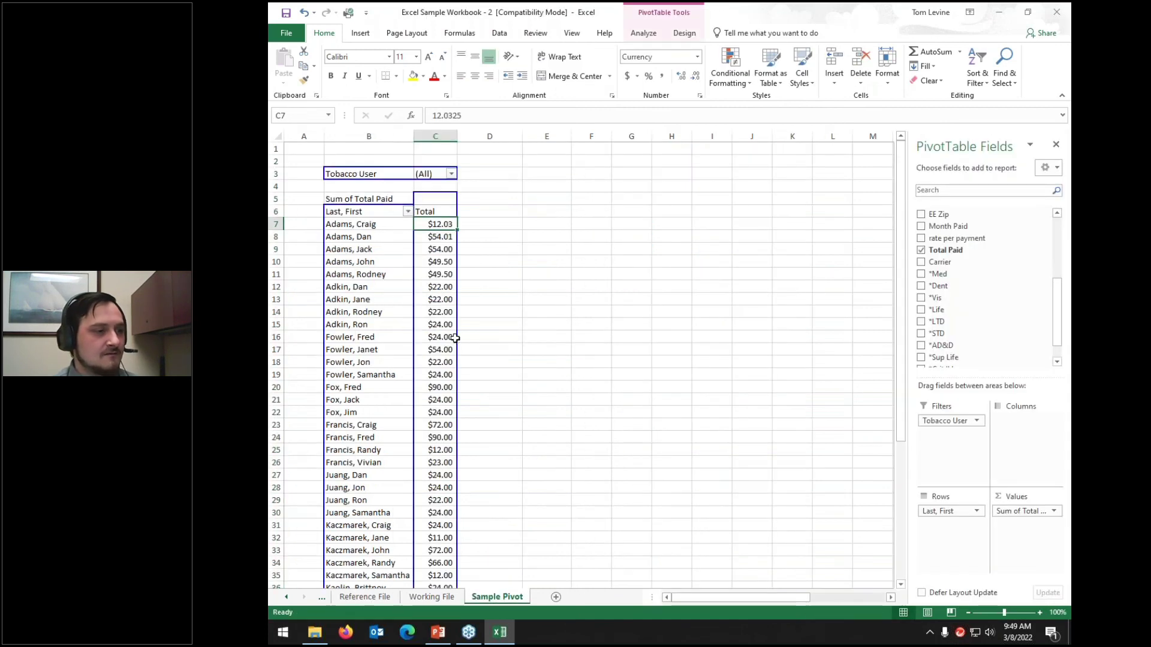
scroll(1012, 268, "up", 4)
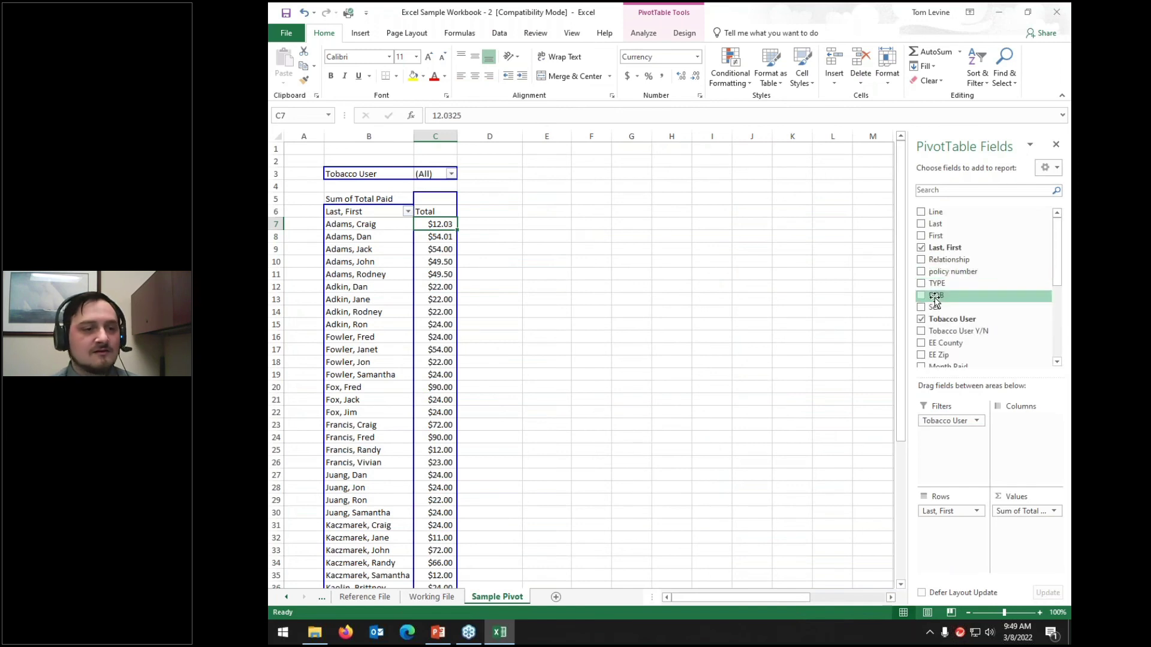
left_click(408, 261)
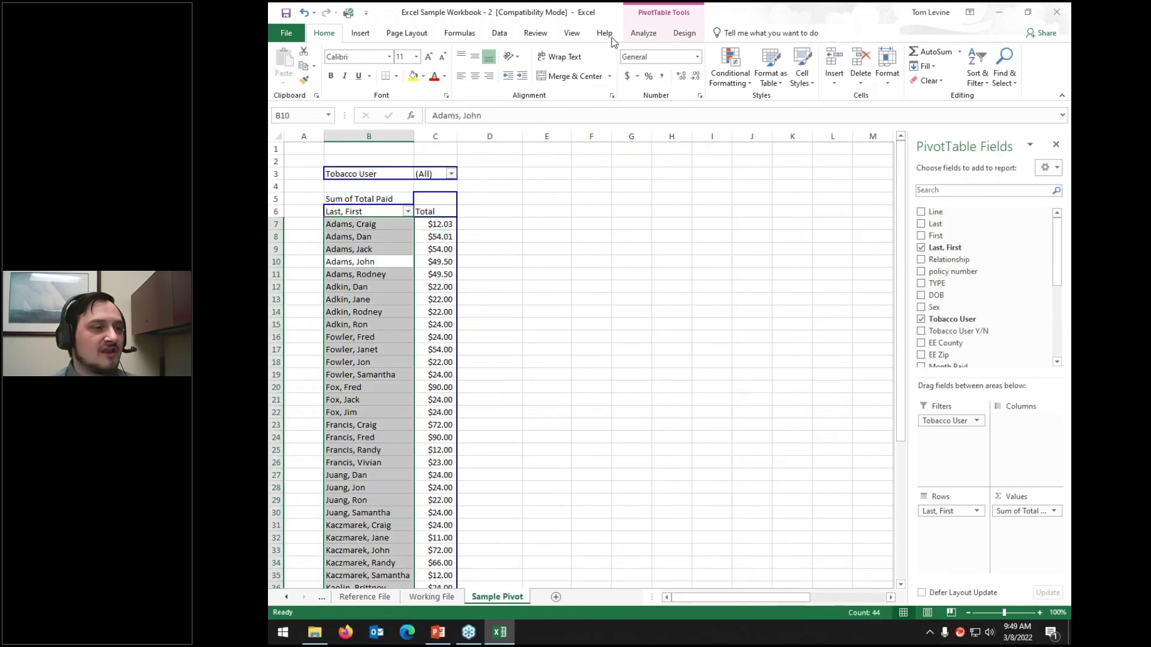
left_click(643, 33)
left_click(643, 60)
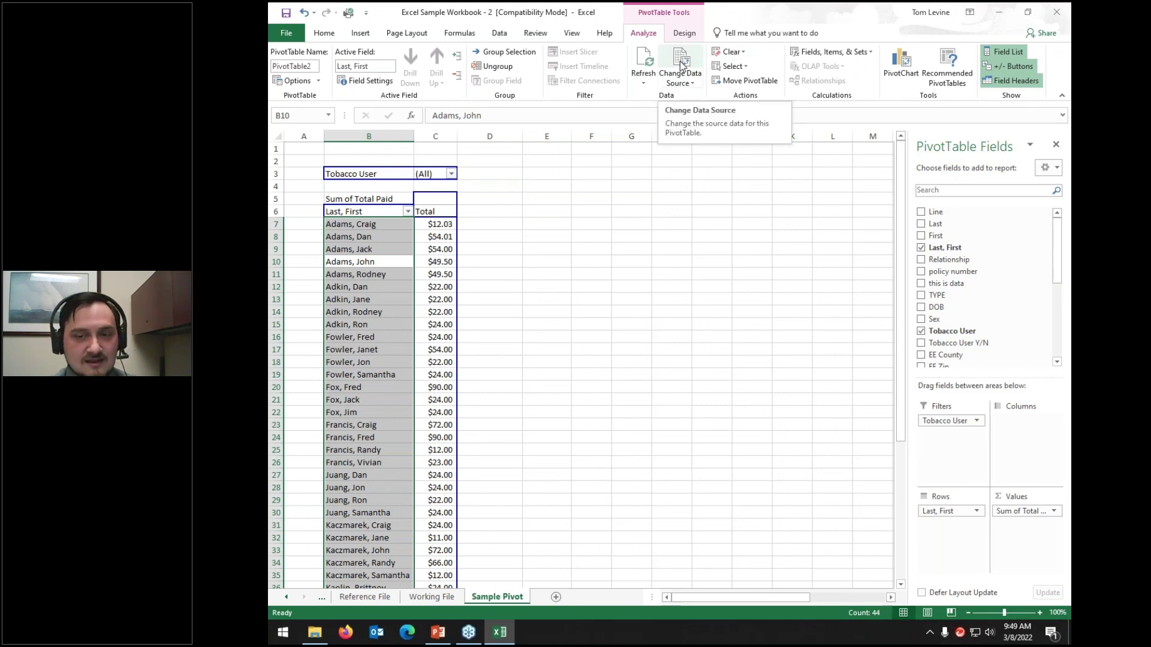
scroll(1006, 251, "down", 5)
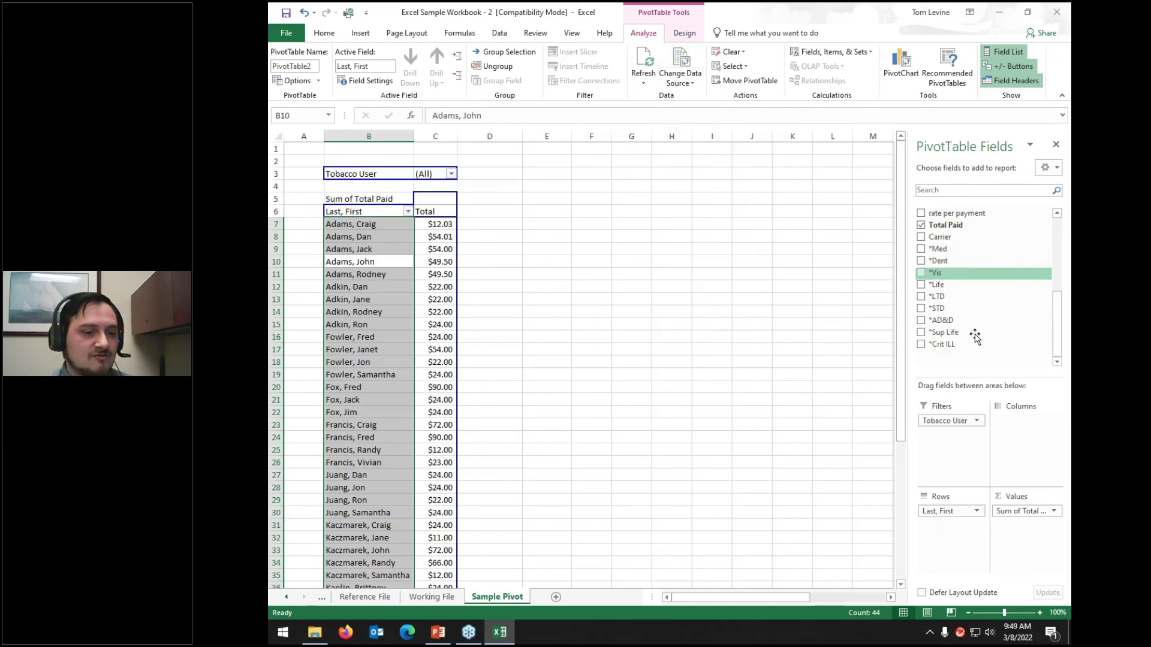
Examine the empty columns after *Crit ILL on the Reference File sheet, starting at cell AB1
left_click(365, 597)
scroll(660, 359, "right", 3)
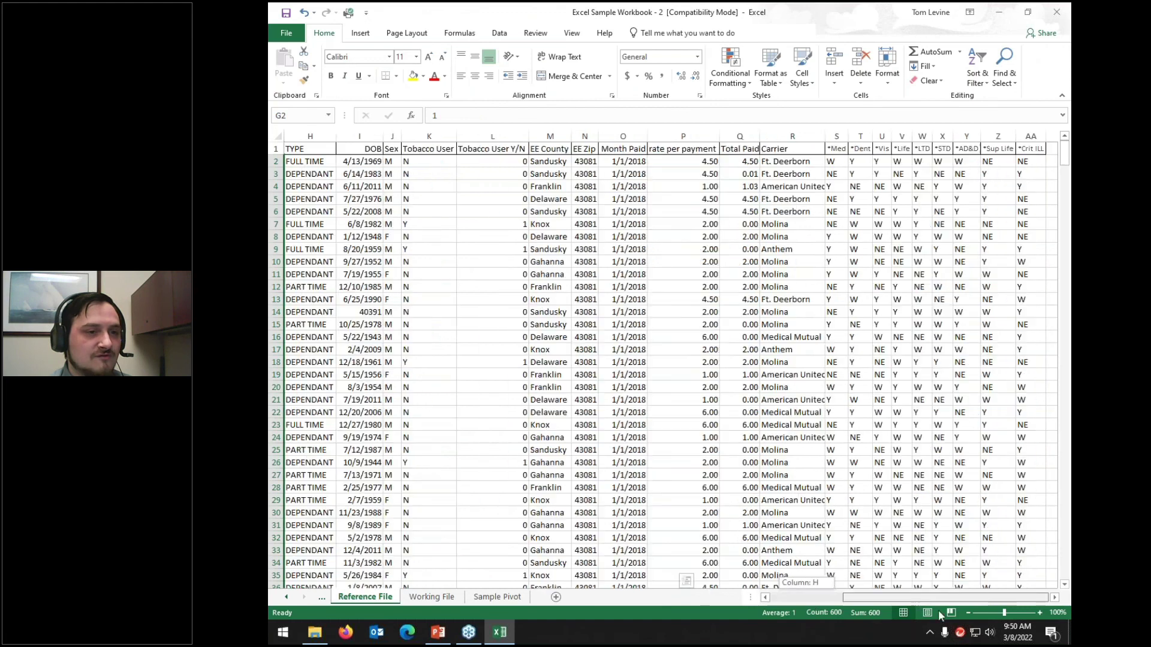
left_click(1050, 149)
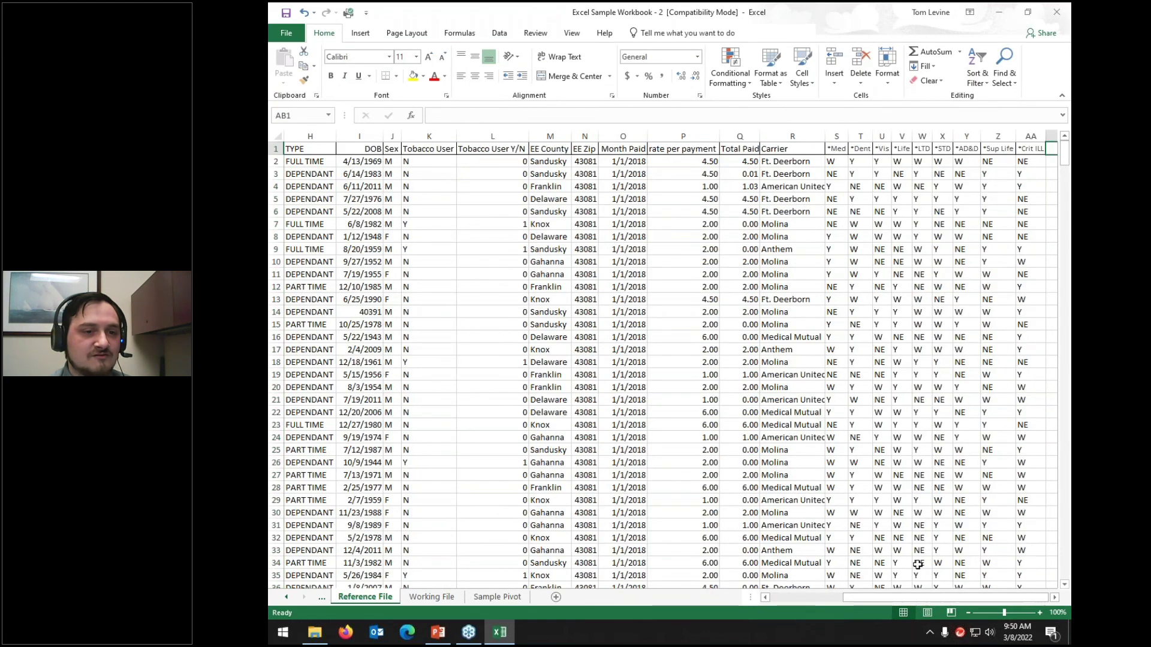
left_click(1055, 597)
left_click(1055, 598)
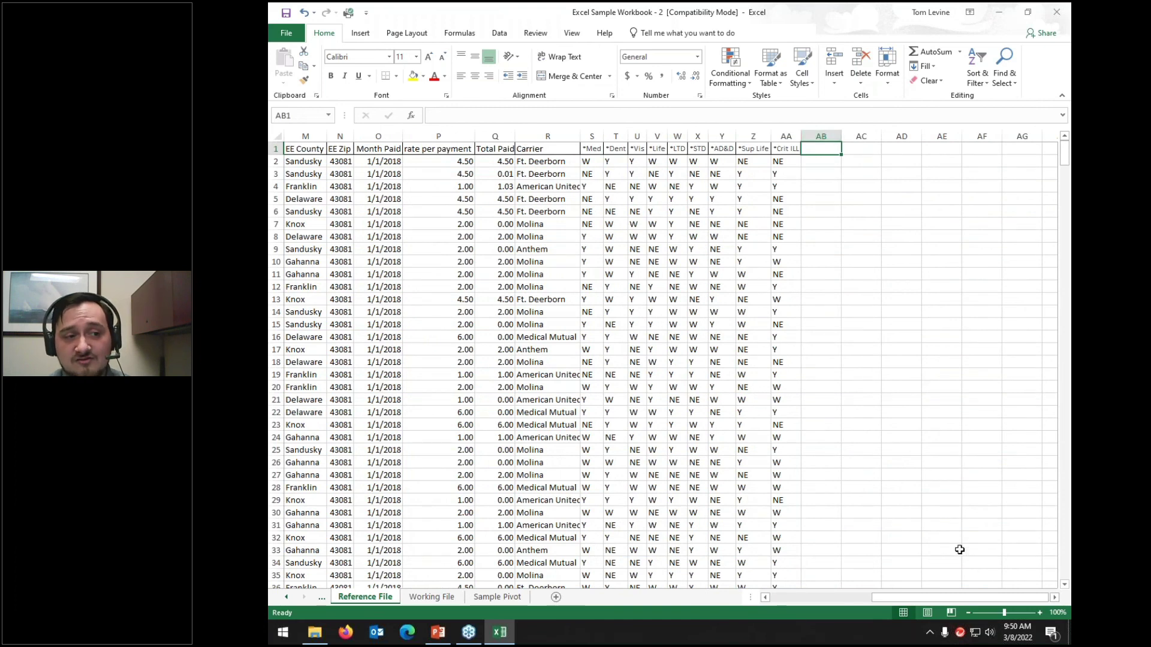
Delete the "this is data" column from the Reference File sheet
left_click_drag(940, 603, 846, 598)
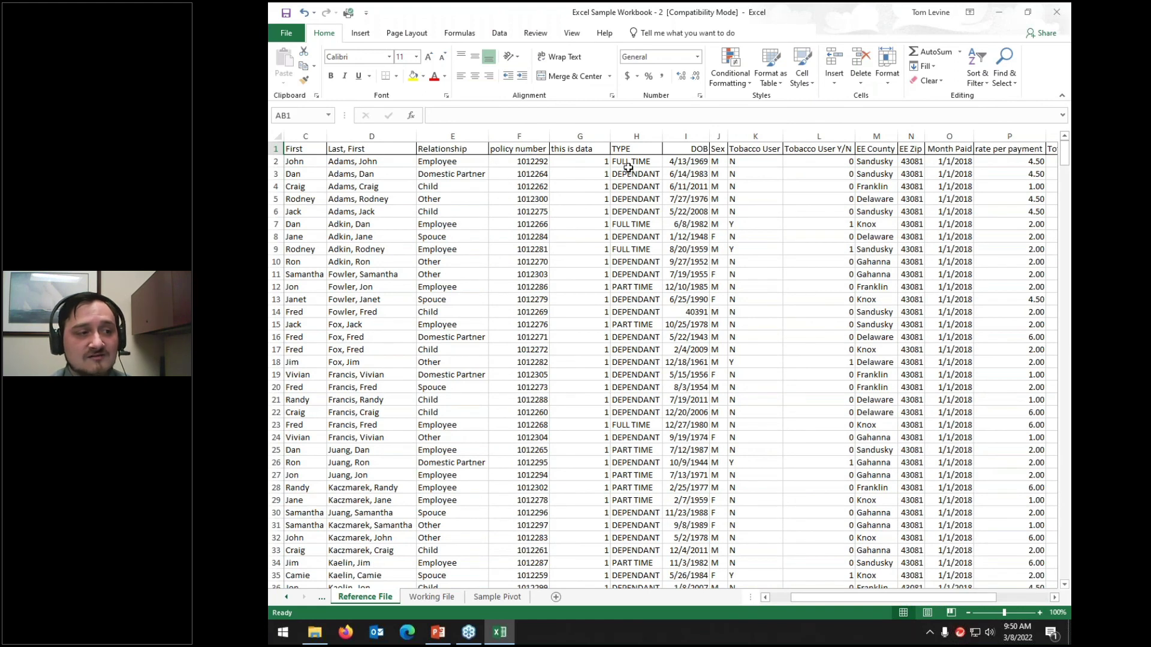
right_click(596, 135)
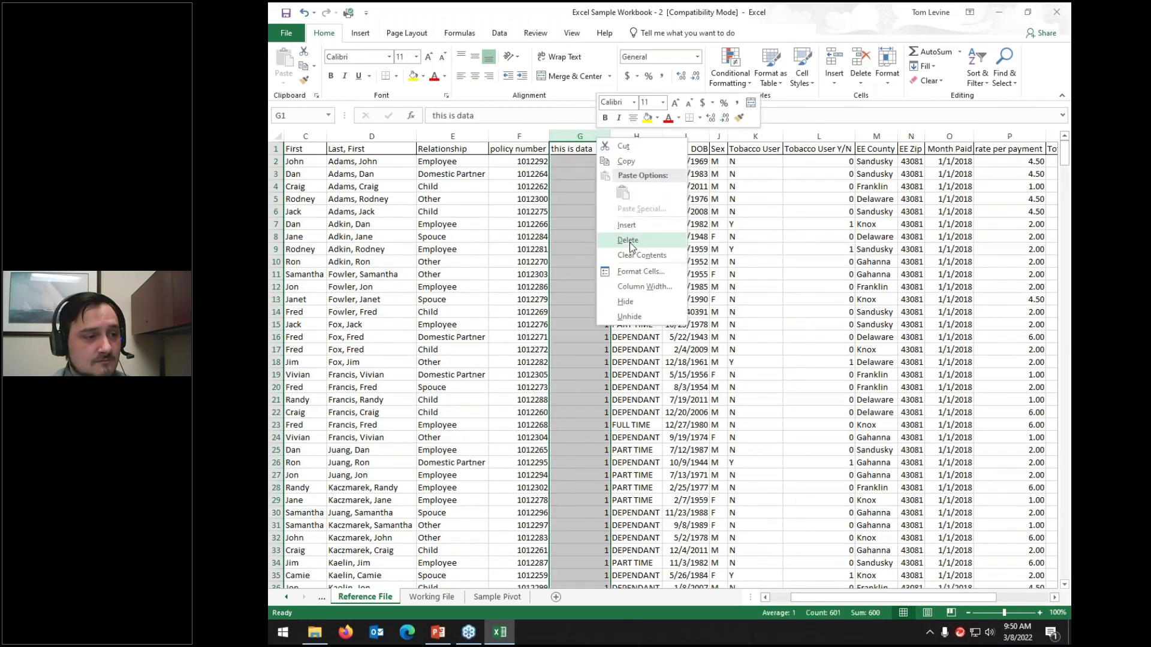
left_click(627, 240)
Change the Sample Pivot PivotTable's data source by reselecting the range 'Reference File'!$A$1:$Z$601
key("ctrl+Page_Down")
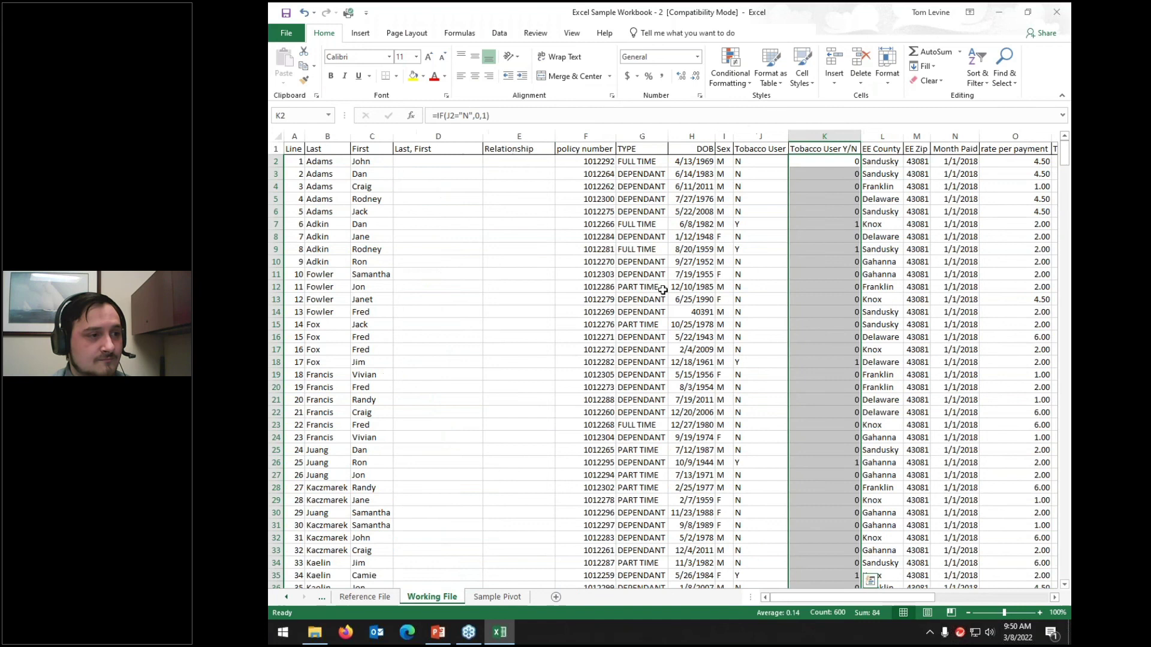
left_click(497, 597)
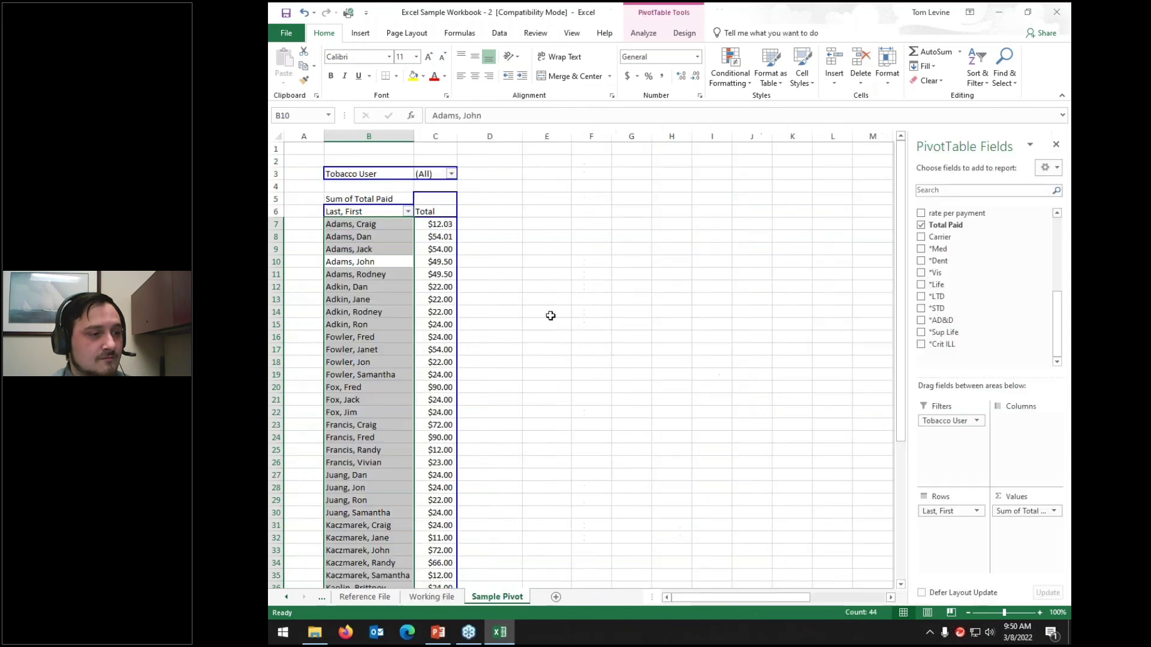
left_click(403, 275)
left_click(644, 33)
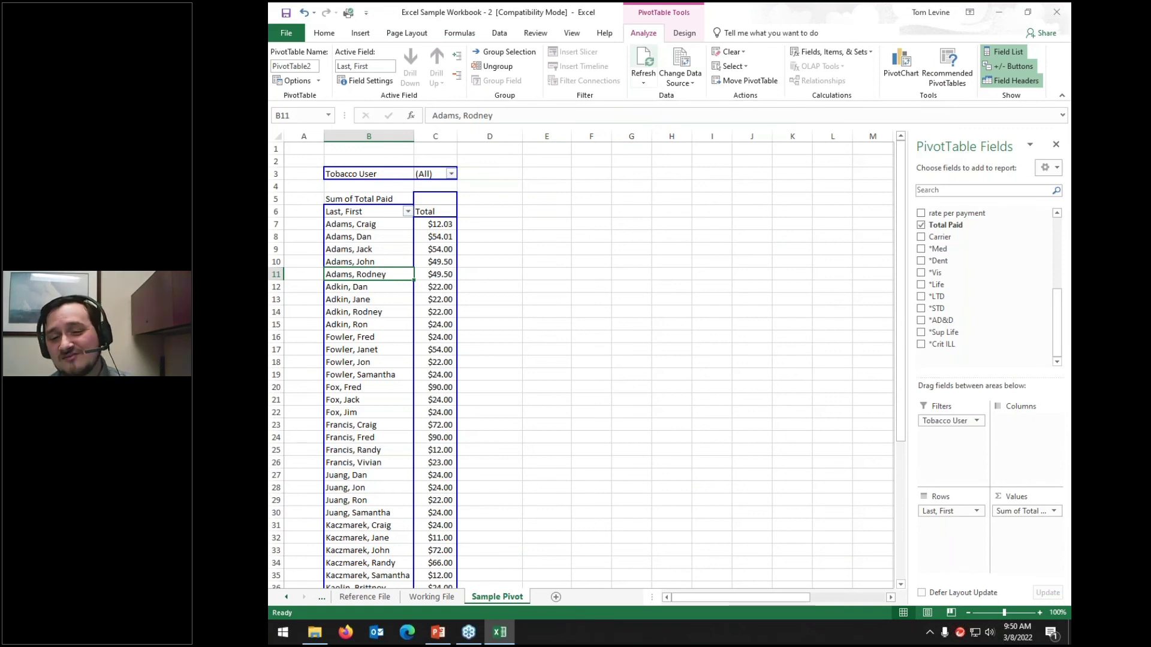
left_click(687, 59)
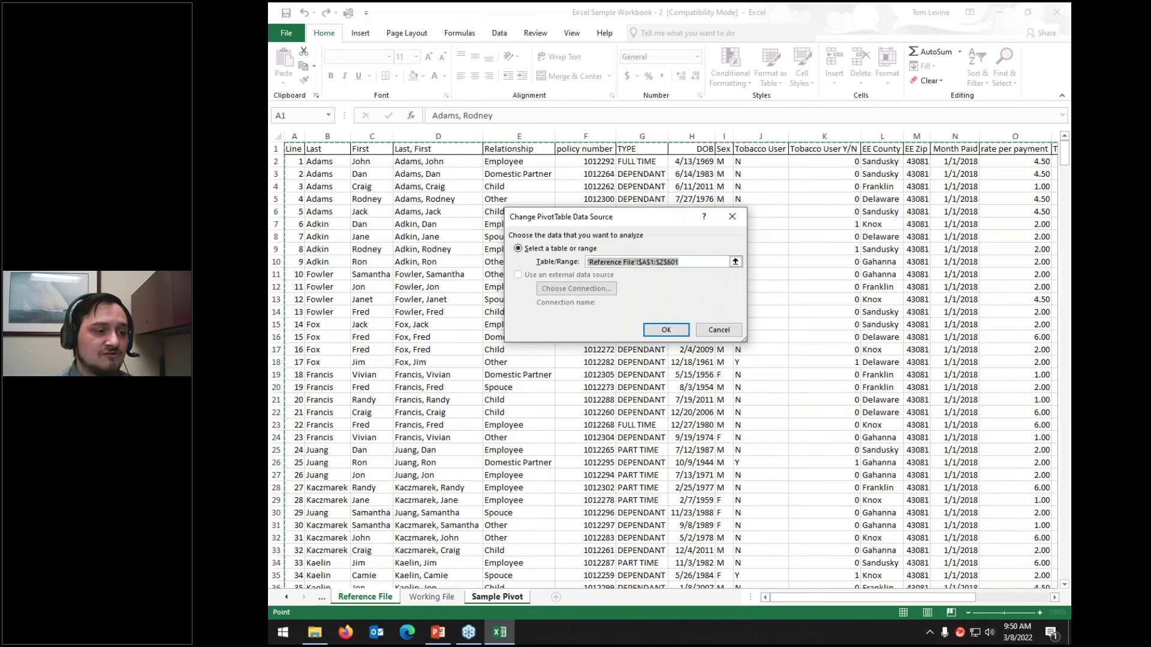
left_click(299, 150)
key("ctrl+shift+Right")
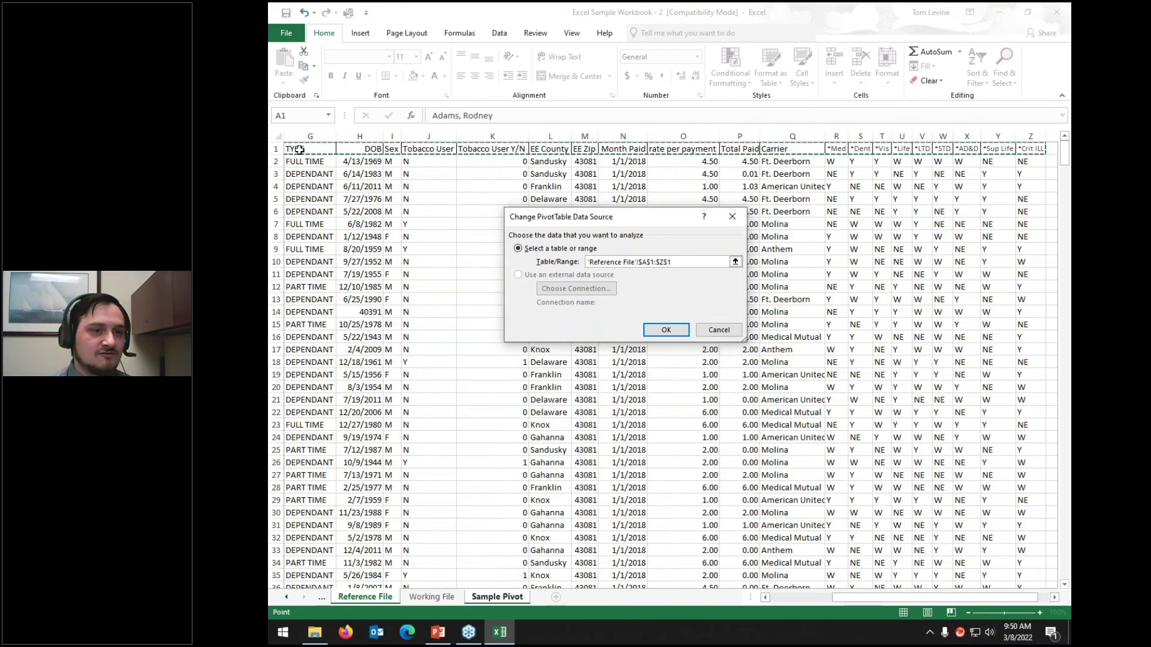
key("ctrl+shift+Down")
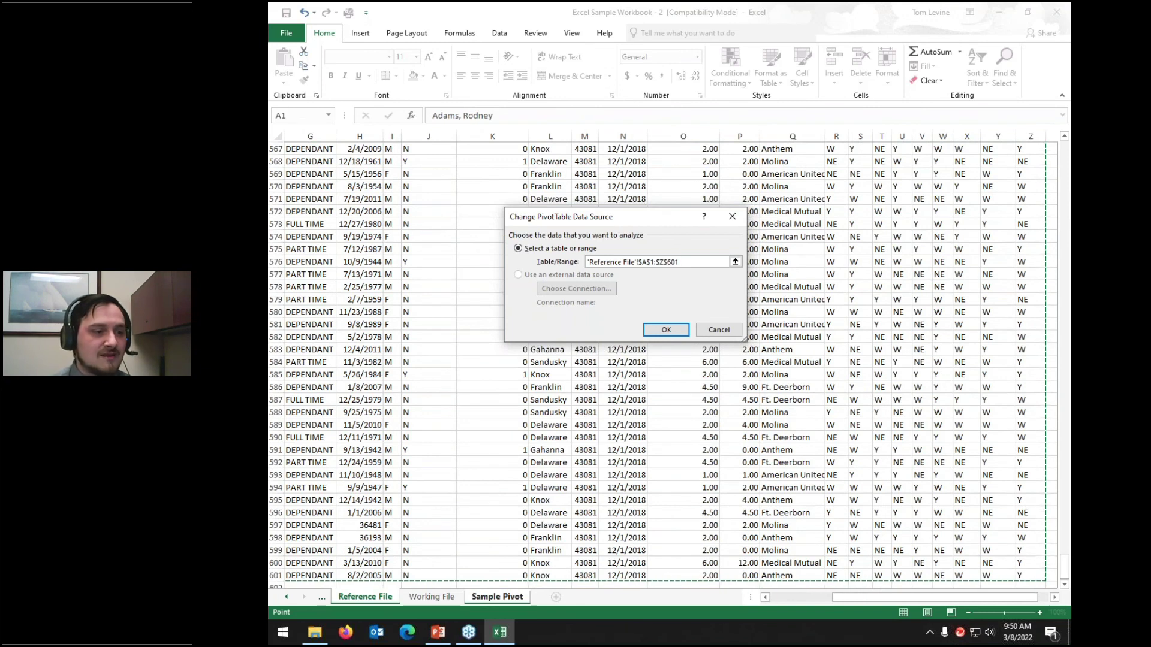
left_click(666, 330)
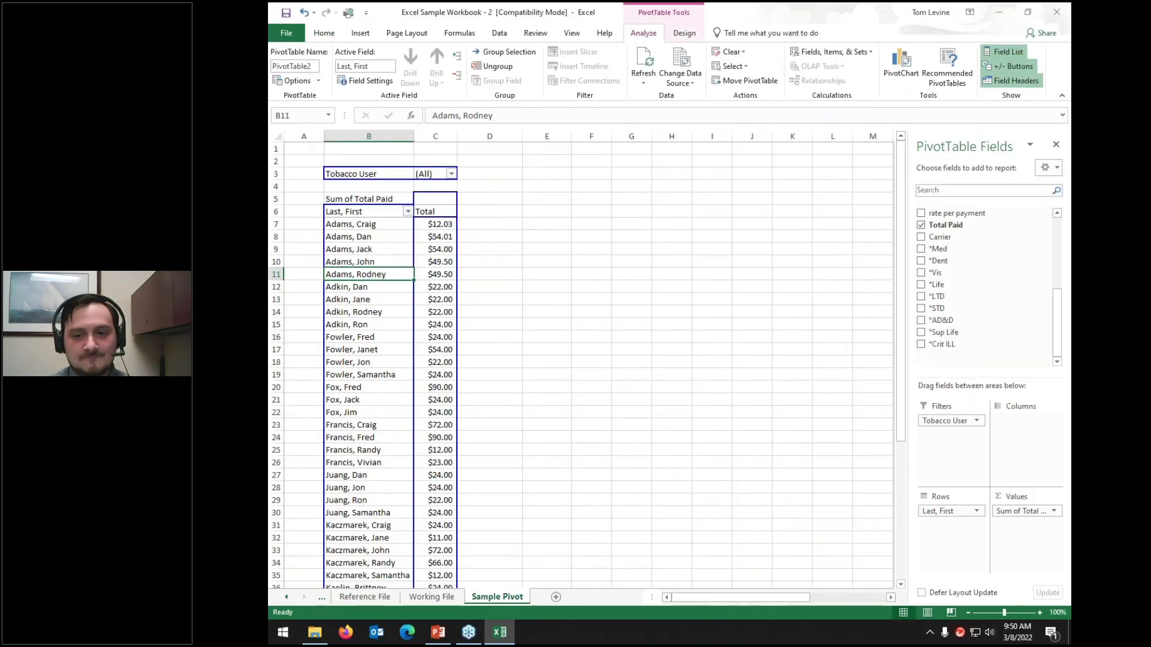
Try to move the PivotTable to cell H568 of the Reference File sheet, on top of the existing data
left_click(387, 299)
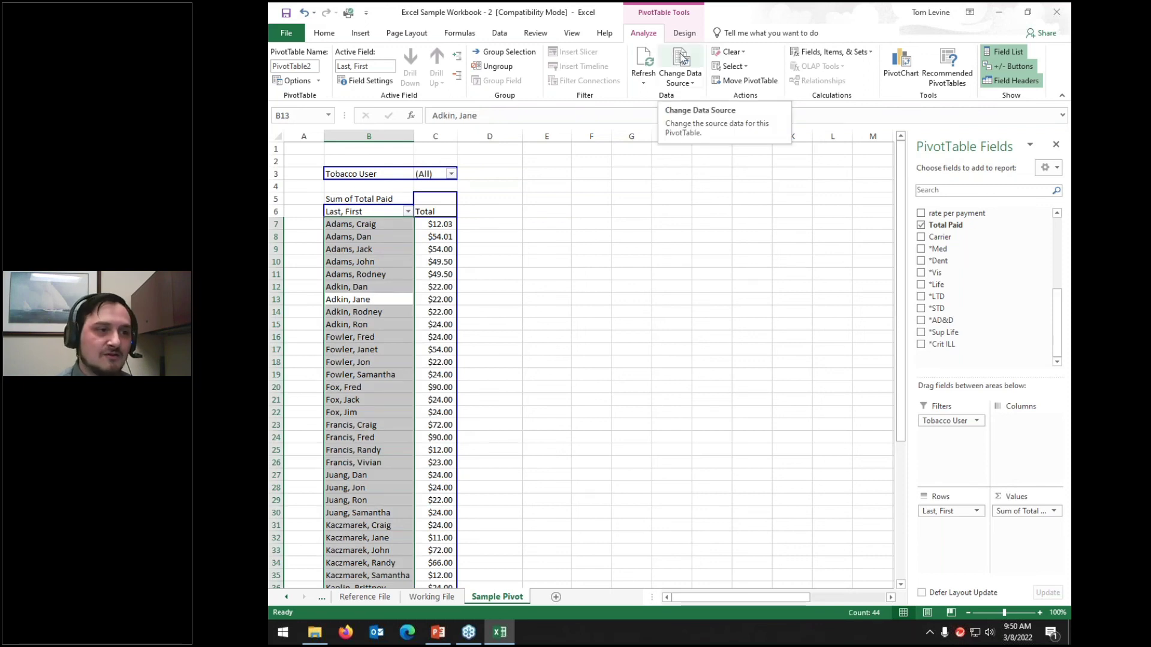
left_click(741, 82)
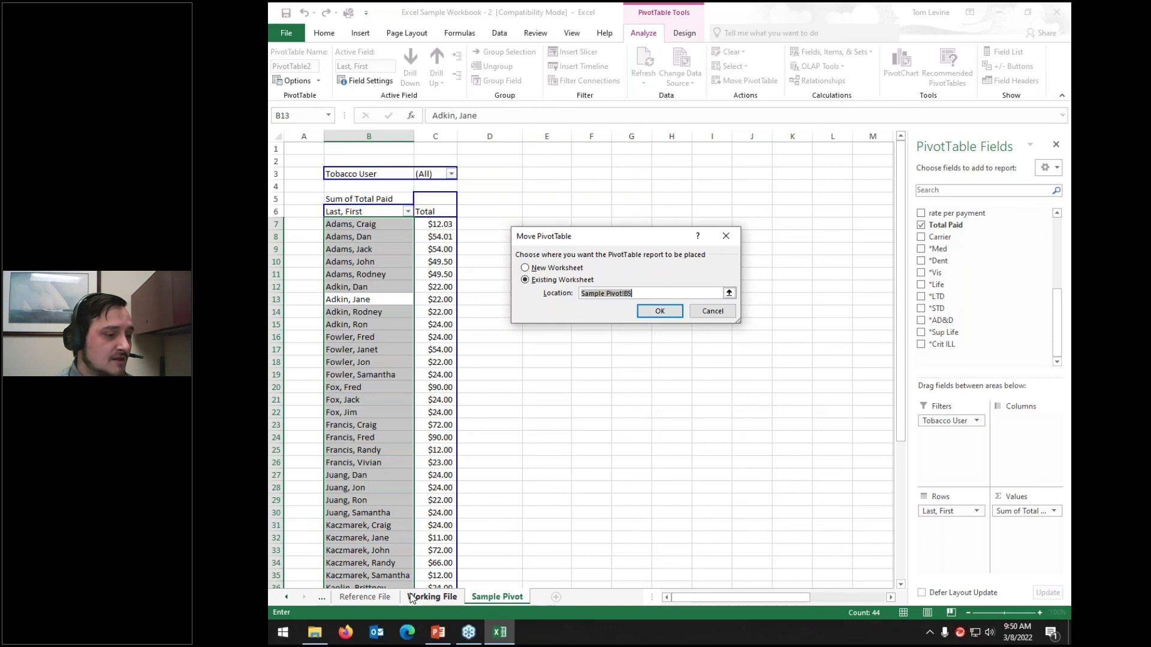
left_click(365, 597)
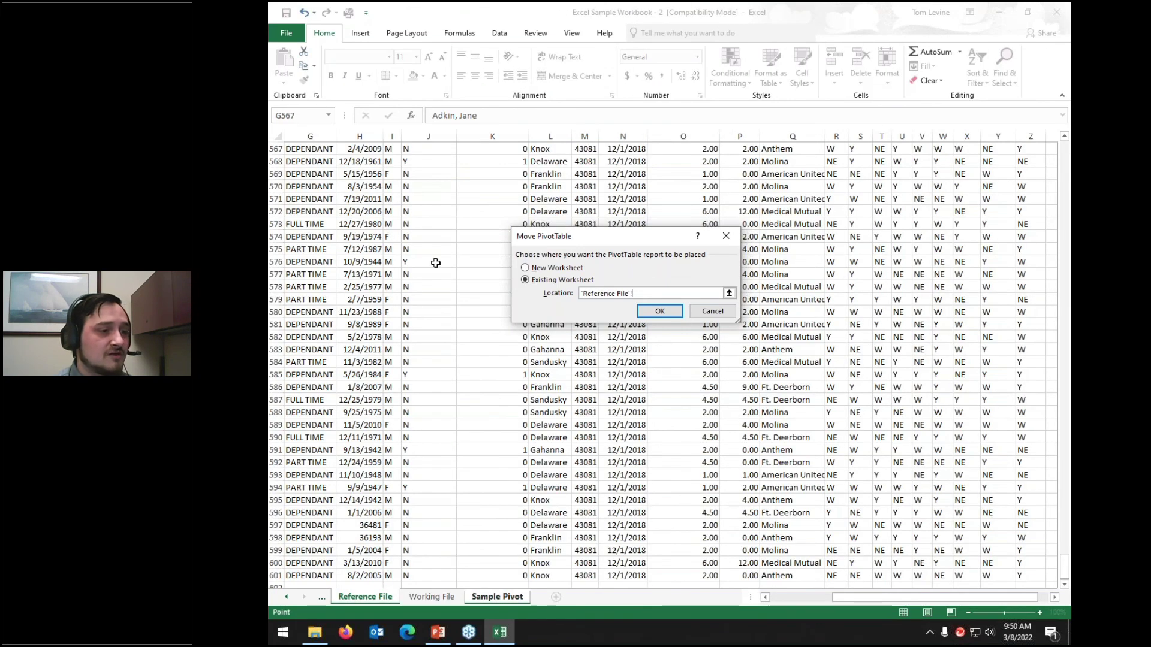
left_click(360, 161)
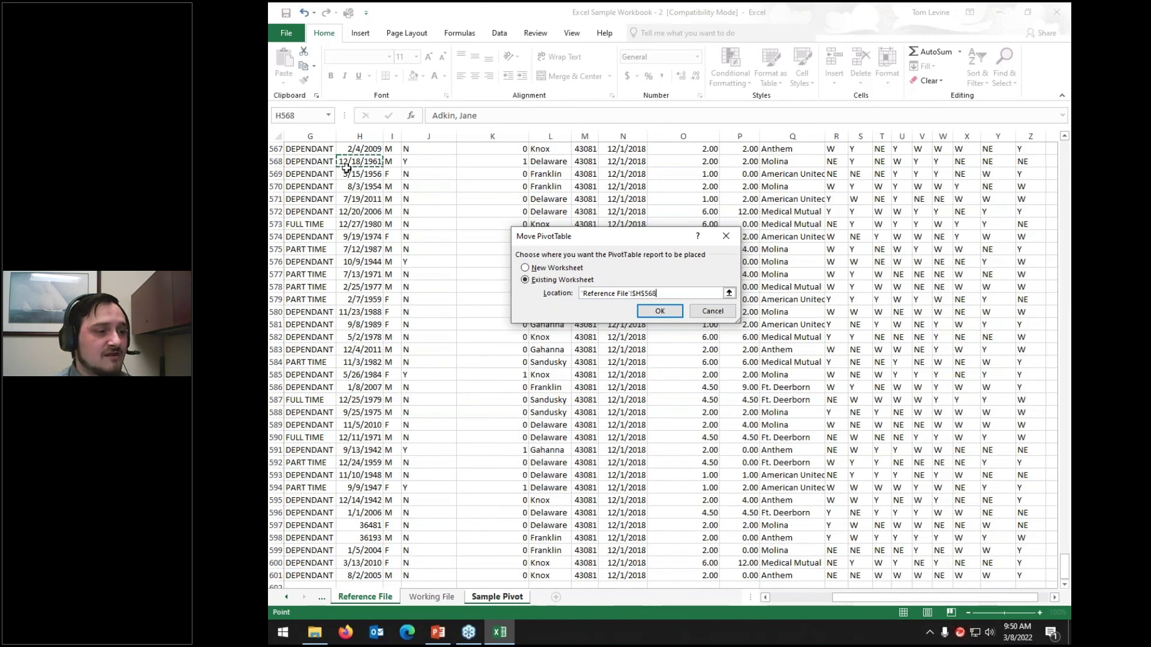
left_click(652, 313)
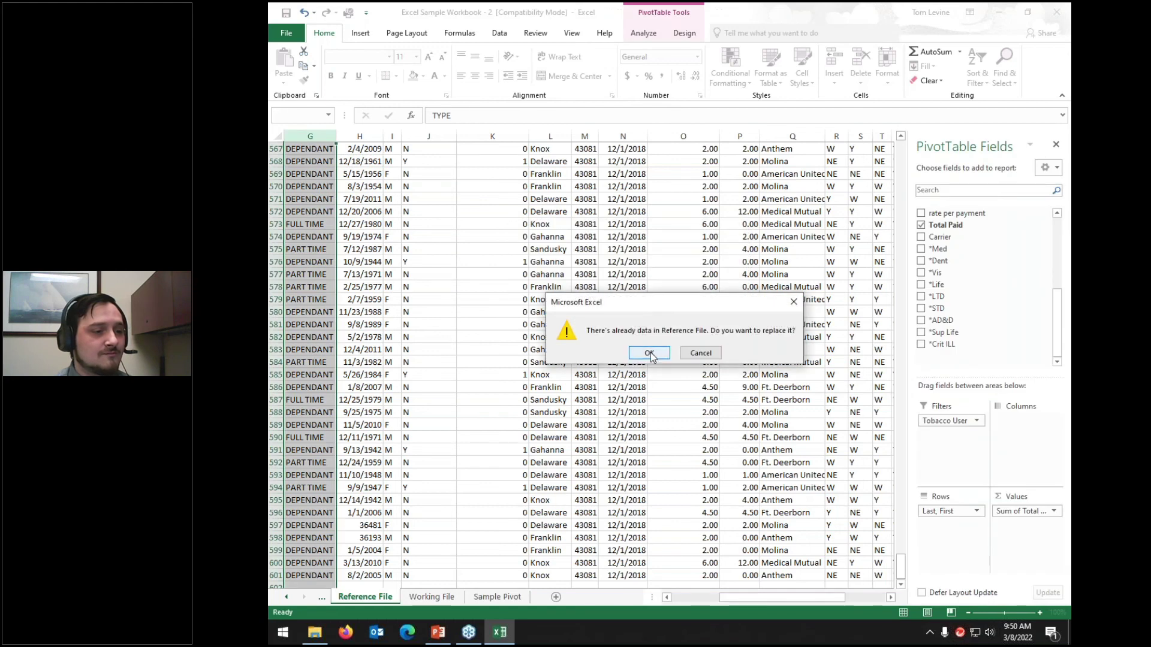
key("Escape")
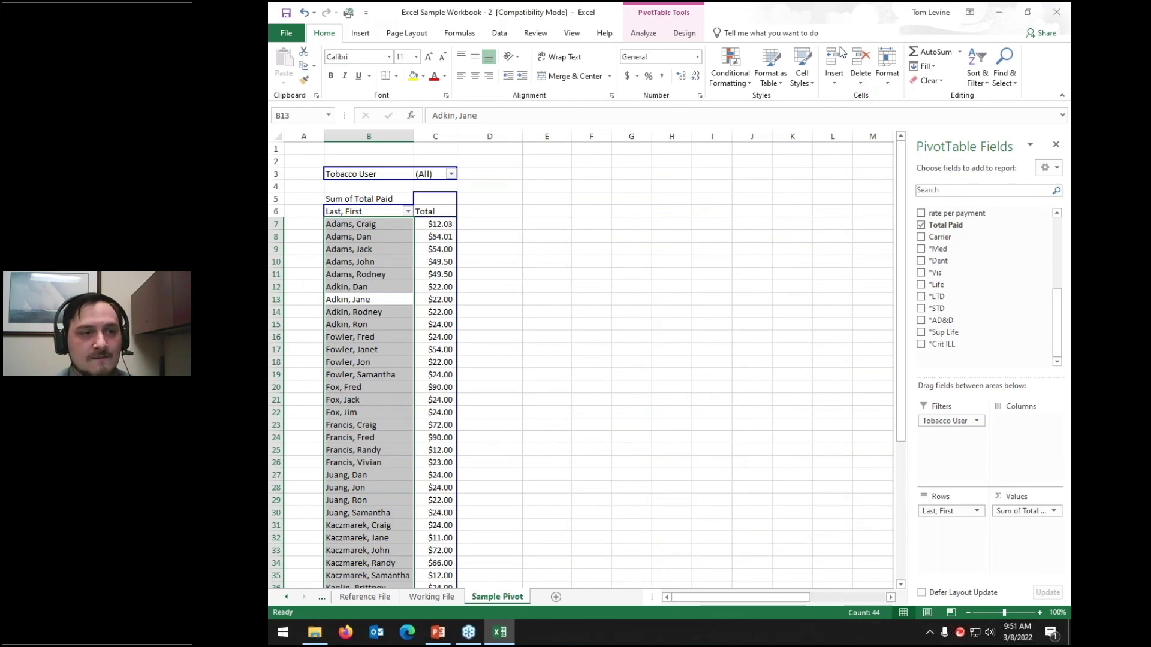
Move the PivotTable to cell G605 of the Reference File sheet, below the source data, and check its placement
left_click(643, 33)
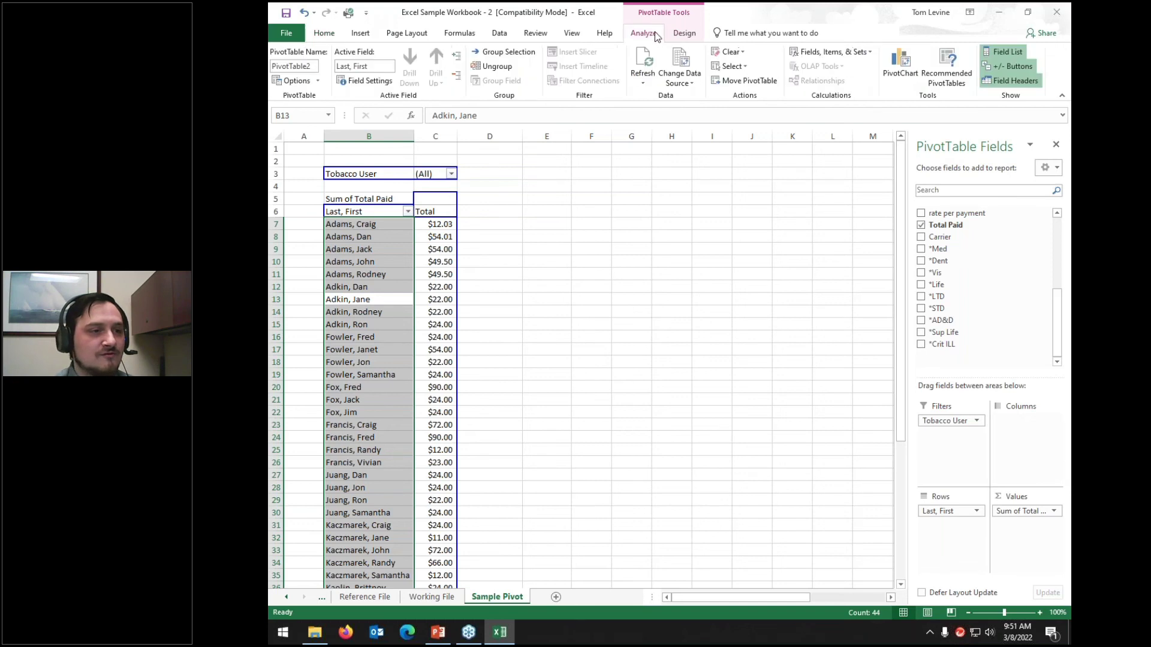
left_click(745, 80)
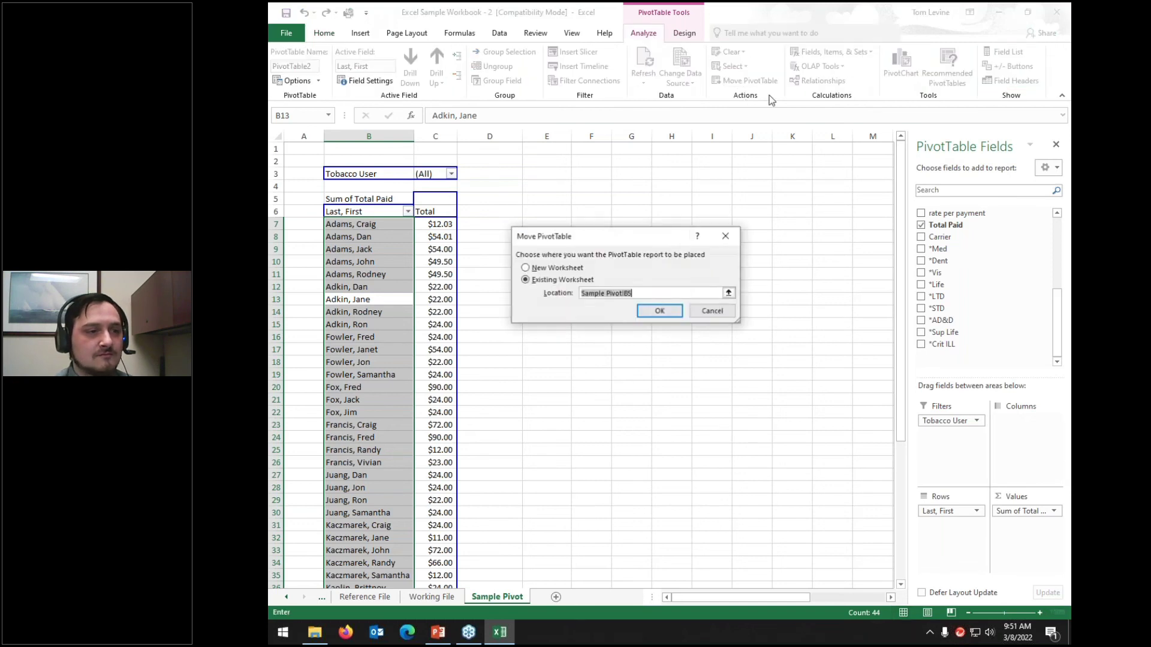
left_click(367, 597)
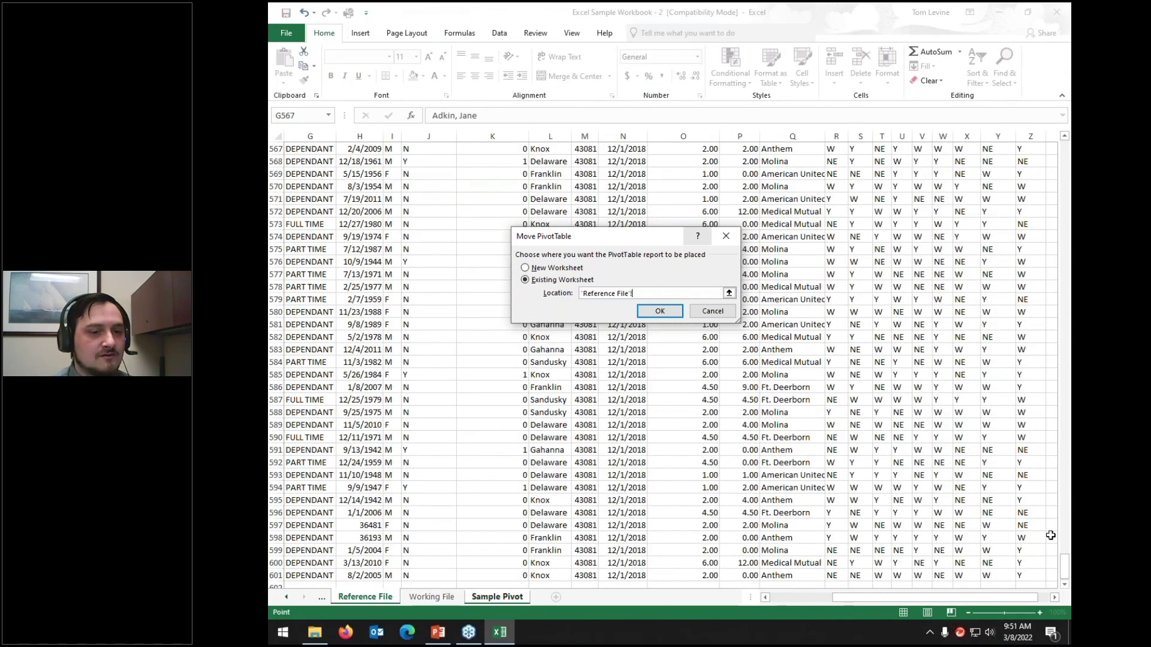
scroll(1050, 535, "down", 11)
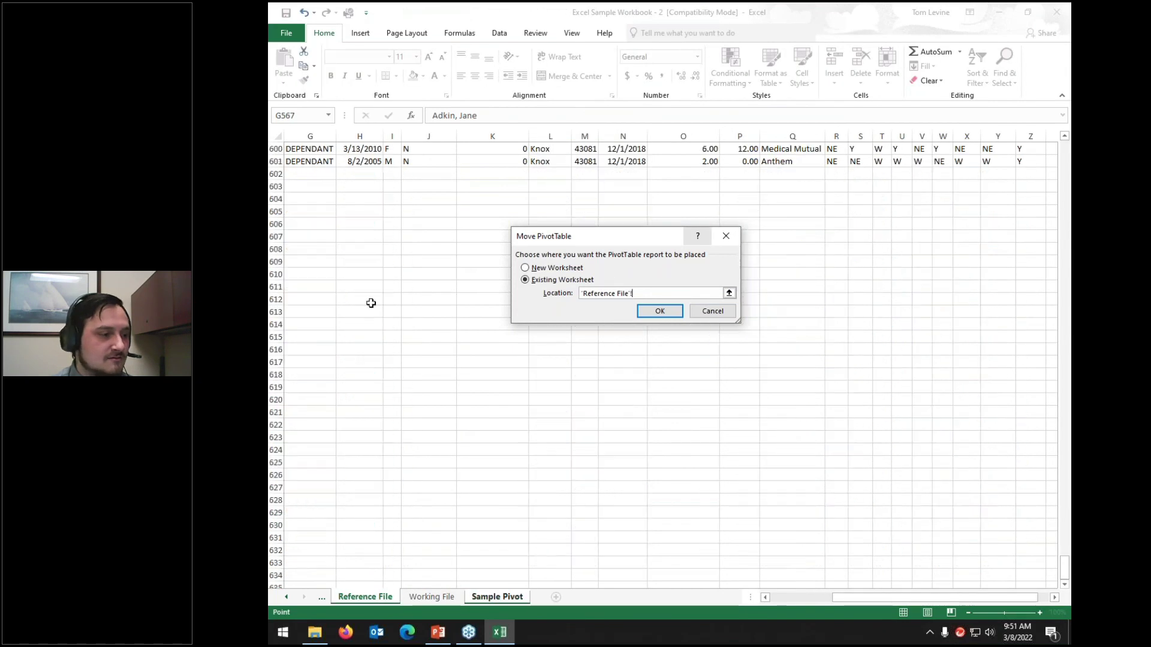
left_click(314, 212)
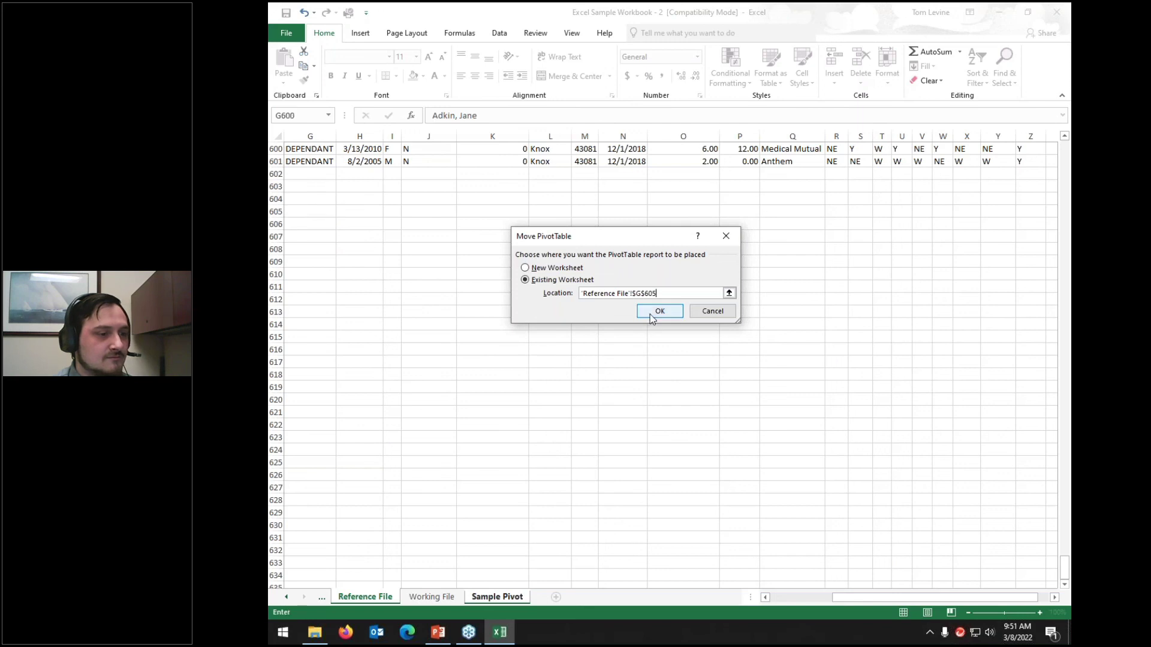
left_click(659, 312)
scroll(530, 405, "up", 8)
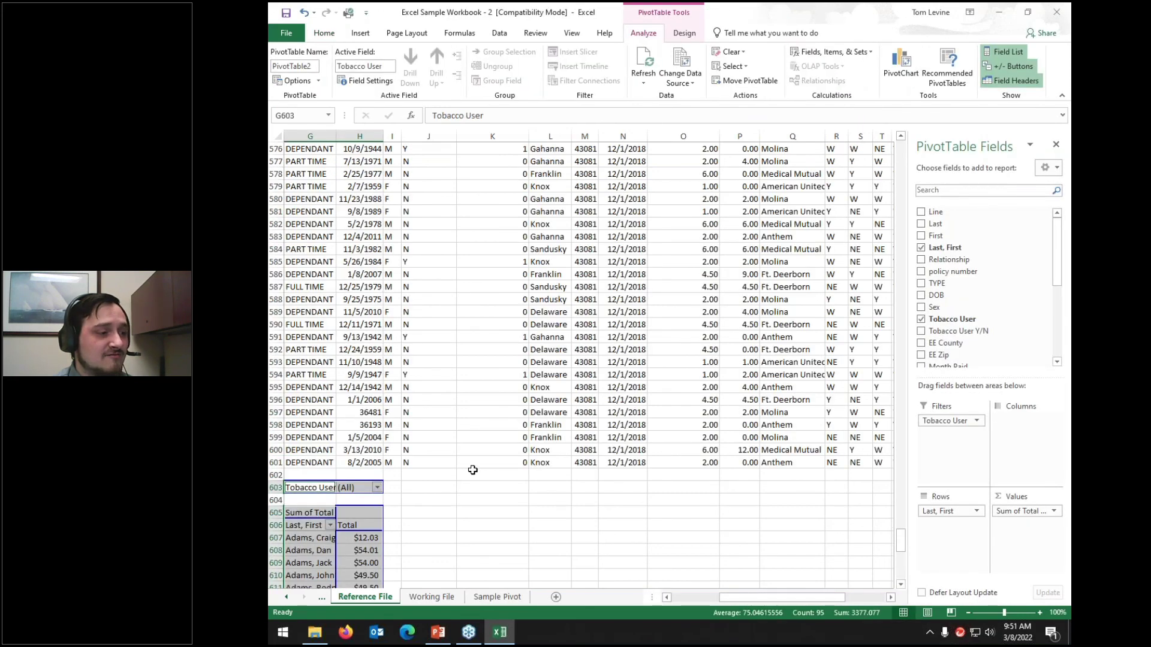
scroll(469, 439, "up", 20)
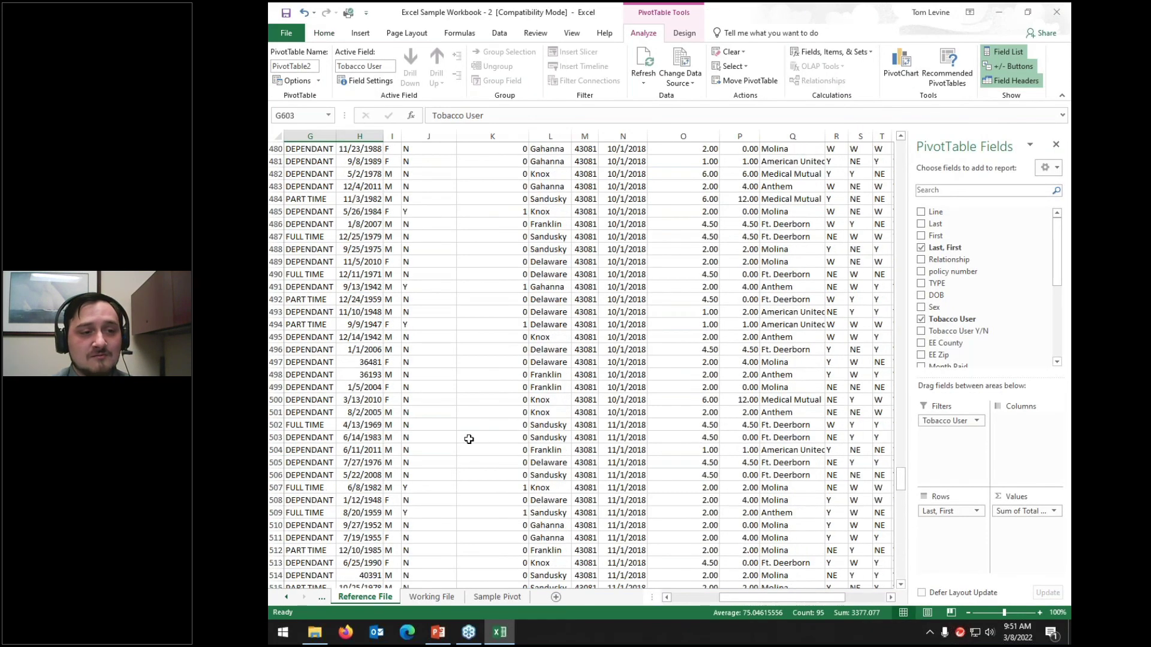
scroll(469, 440, "down", 20)
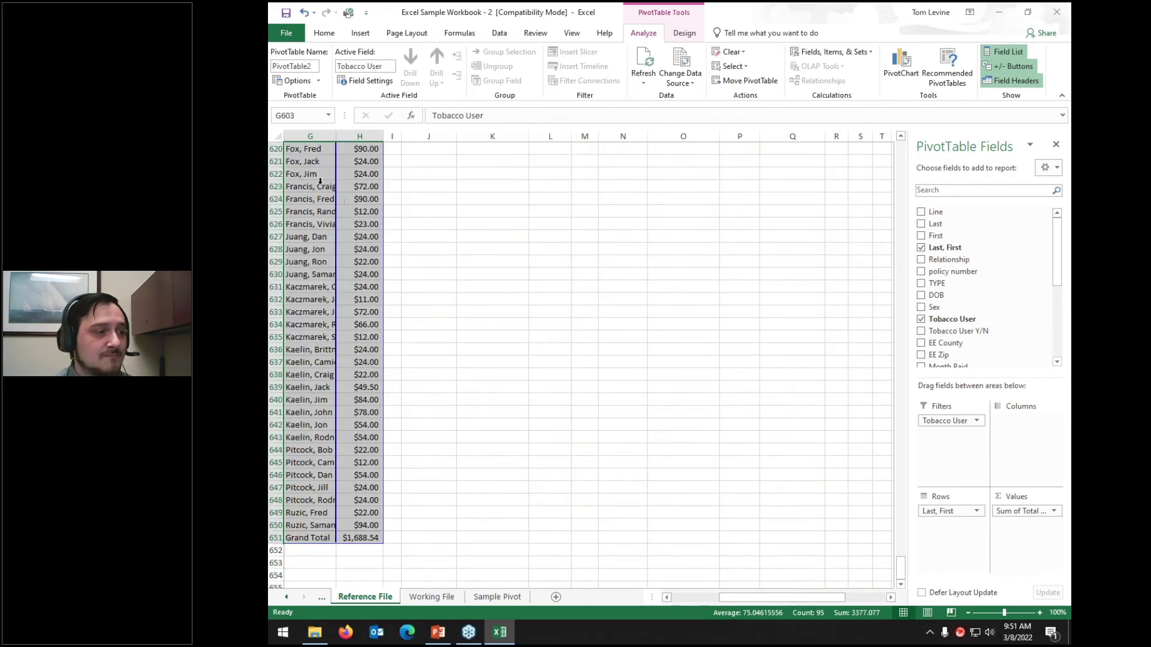
Move the PivotTable from the Reference File sheet to the top of column B on the Sample Pivot sheet
left_click_drag(308, 186, 335, 532)
left_click(735, 87)
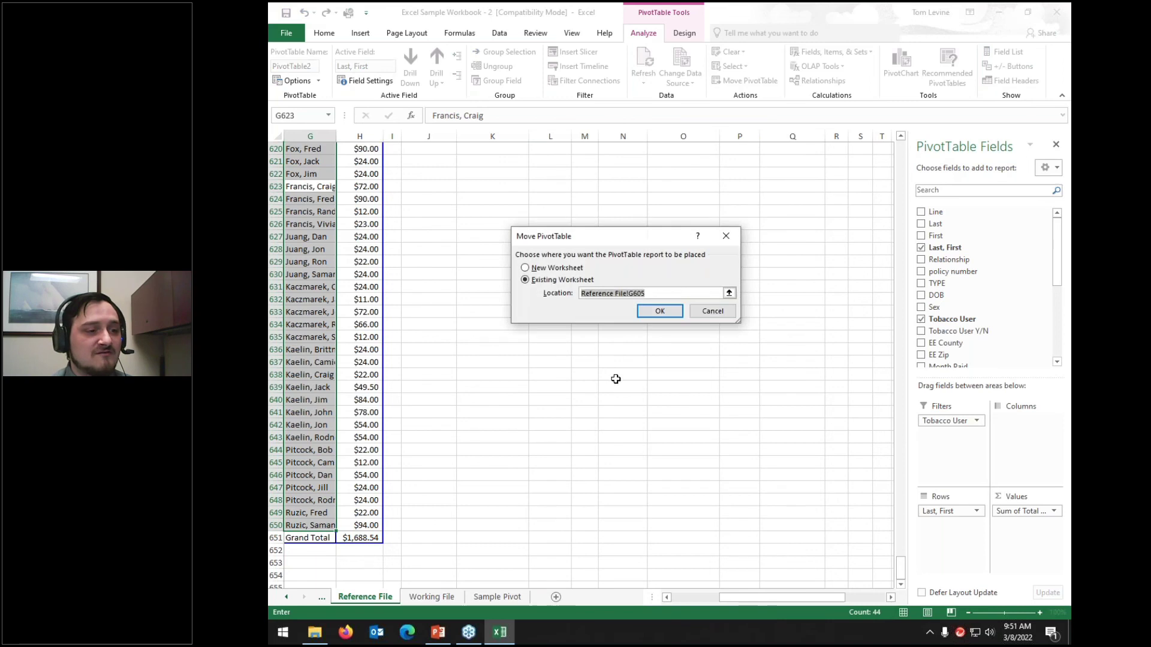
left_click(504, 598)
left_click(329, 161)
left_click(651, 313)
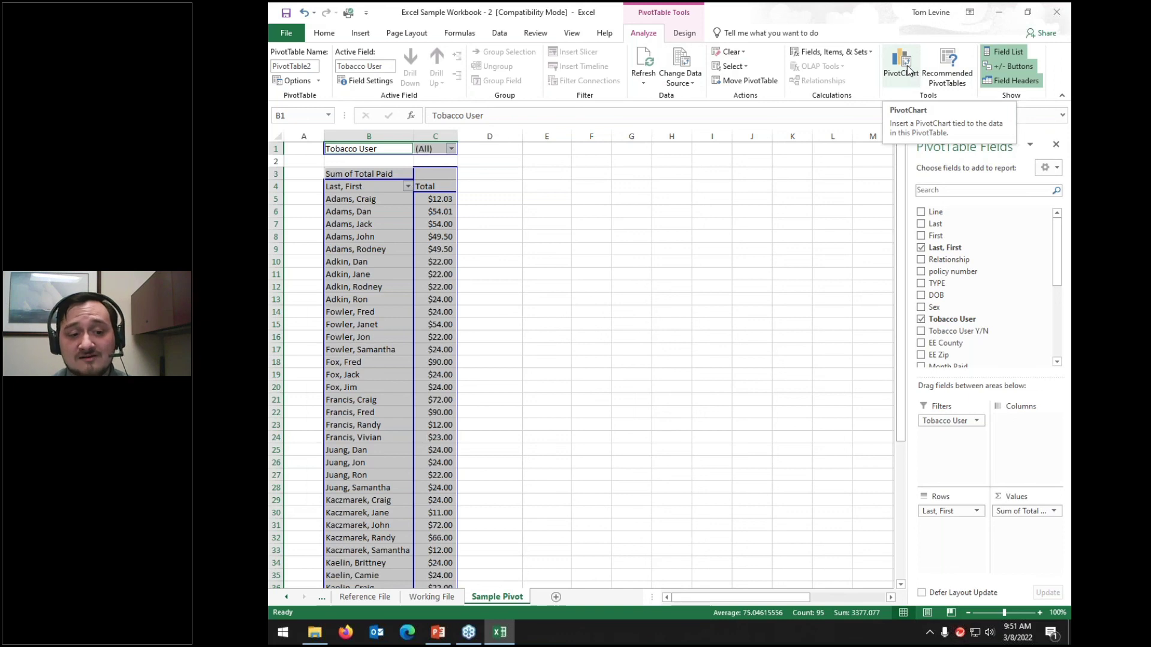
Apply a light grey style with shaded headers to the PivotTable on Sample Pivot
left_click(691, 34)
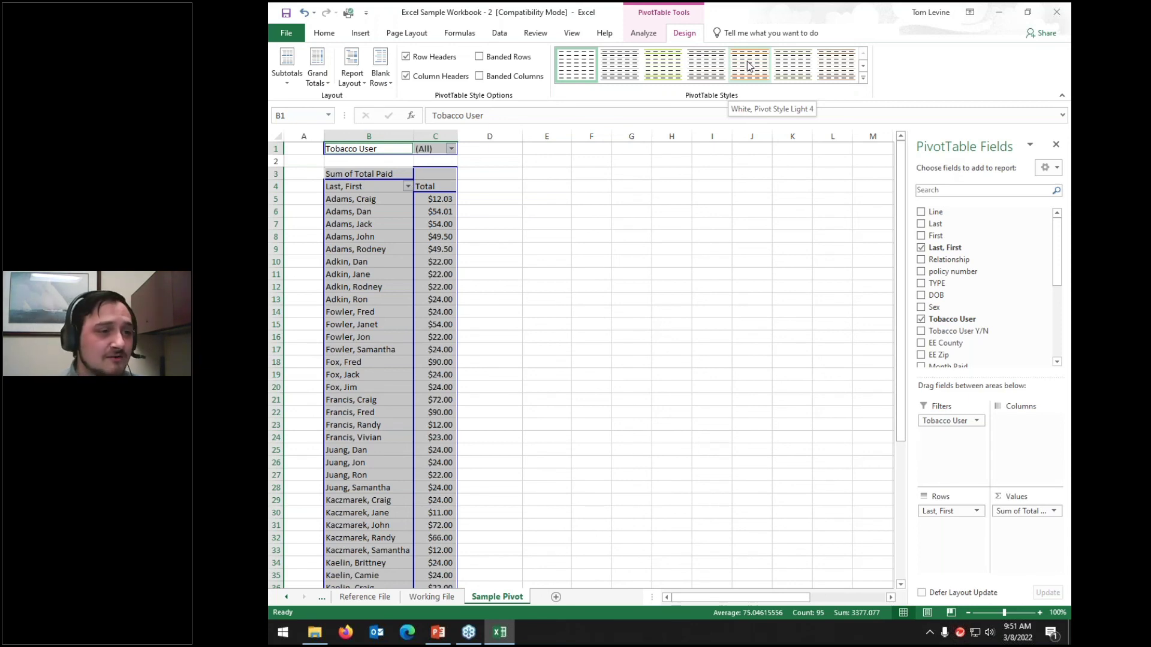
left_click(863, 67)
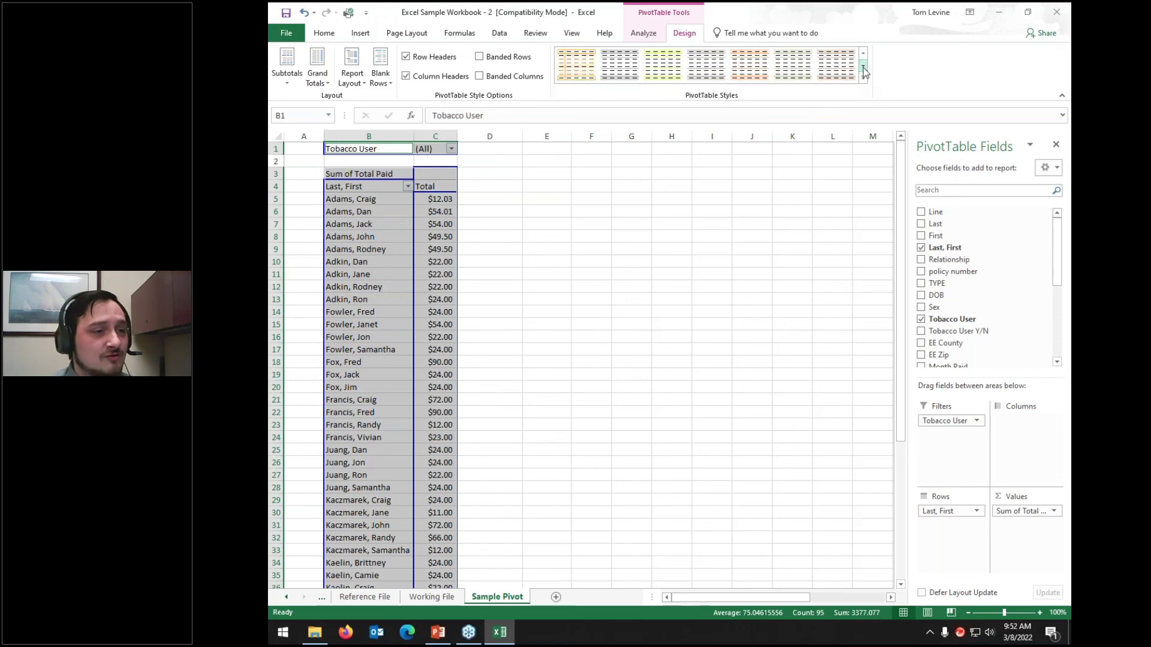
left_click(865, 53)
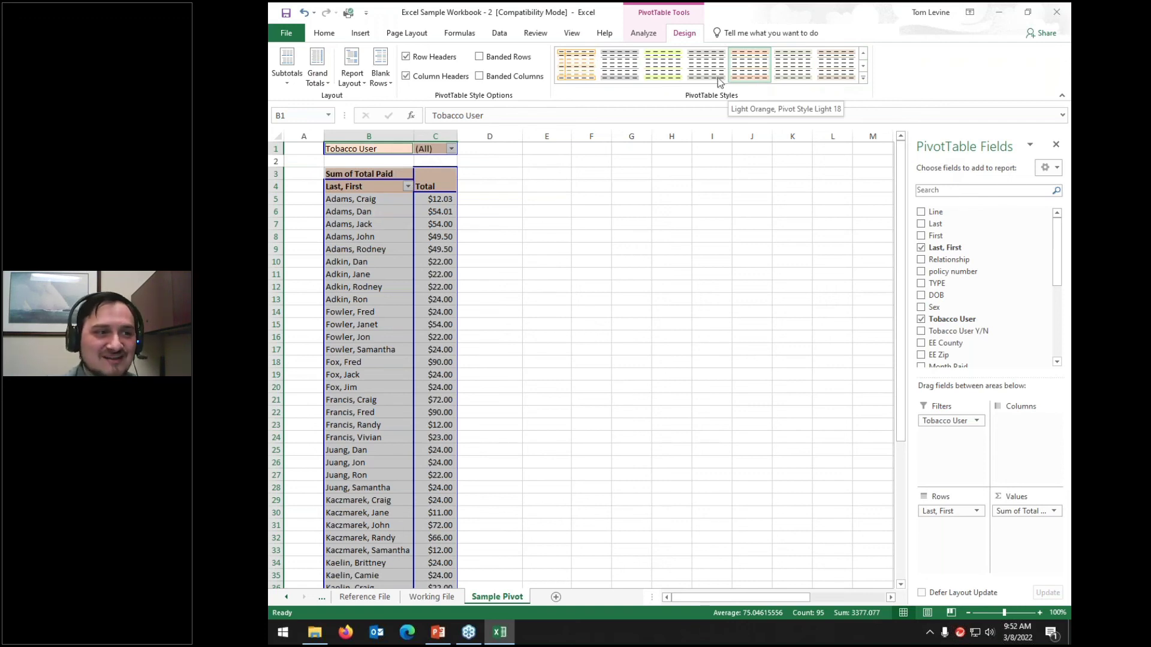
left_click(628, 67)
left_click(590, 282)
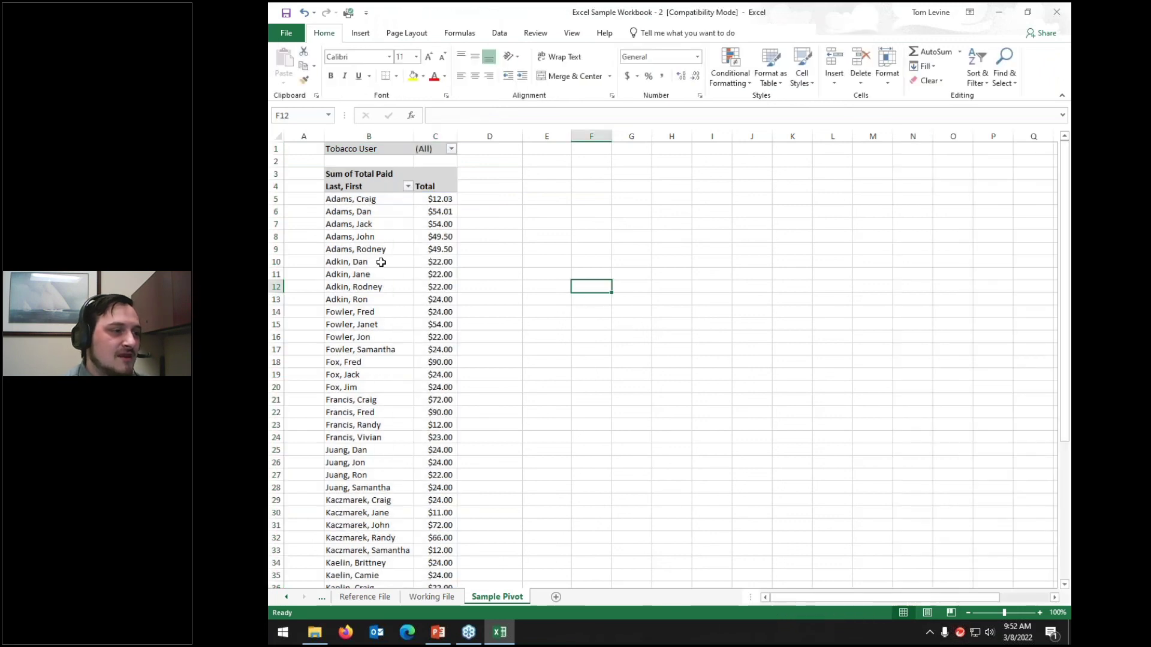
Toggle the PivotTable's row and column headers off and on again, and turn on banded rows and banded columns
left_click(378, 262)
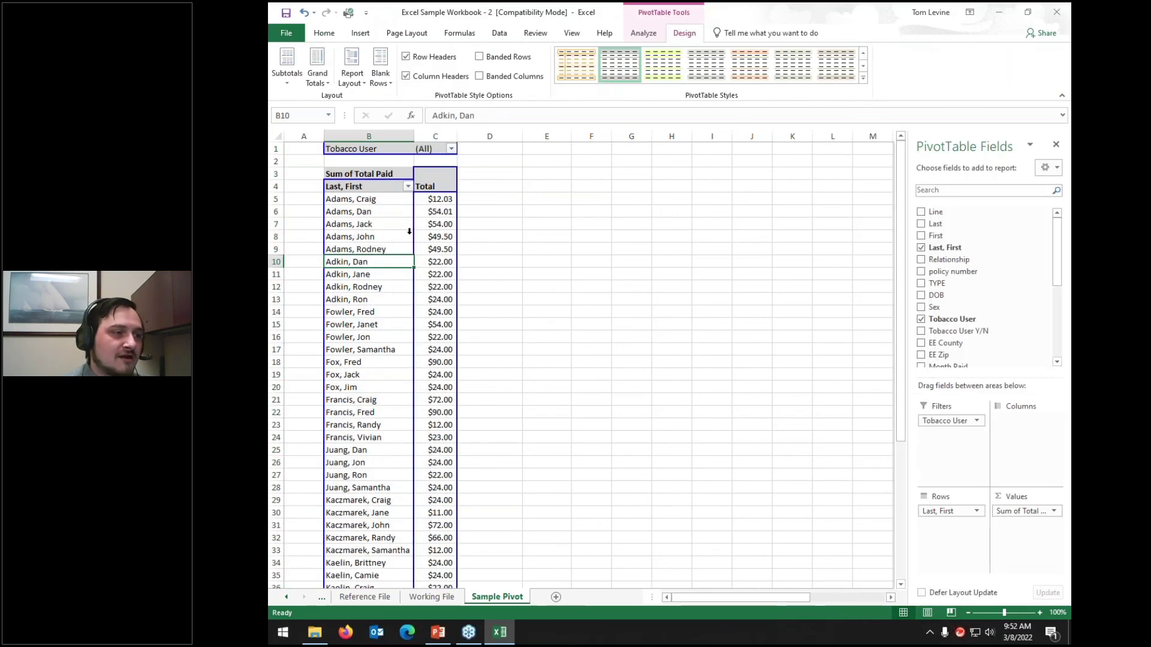
left_click(408, 58)
left_click(407, 76)
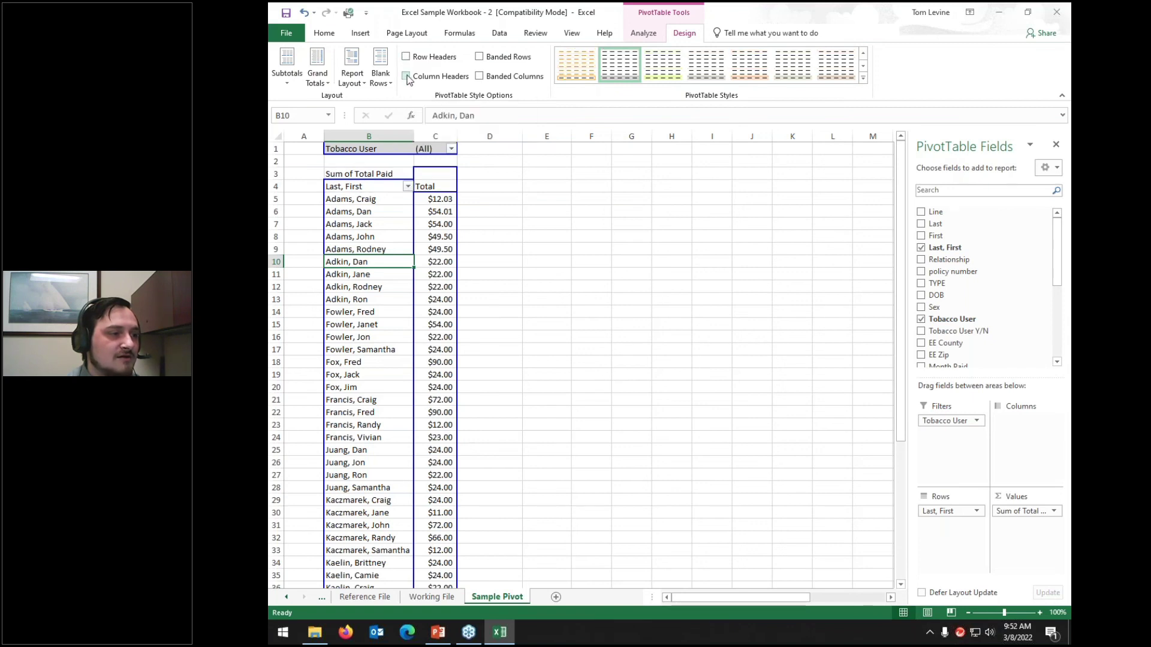
left_click(479, 76)
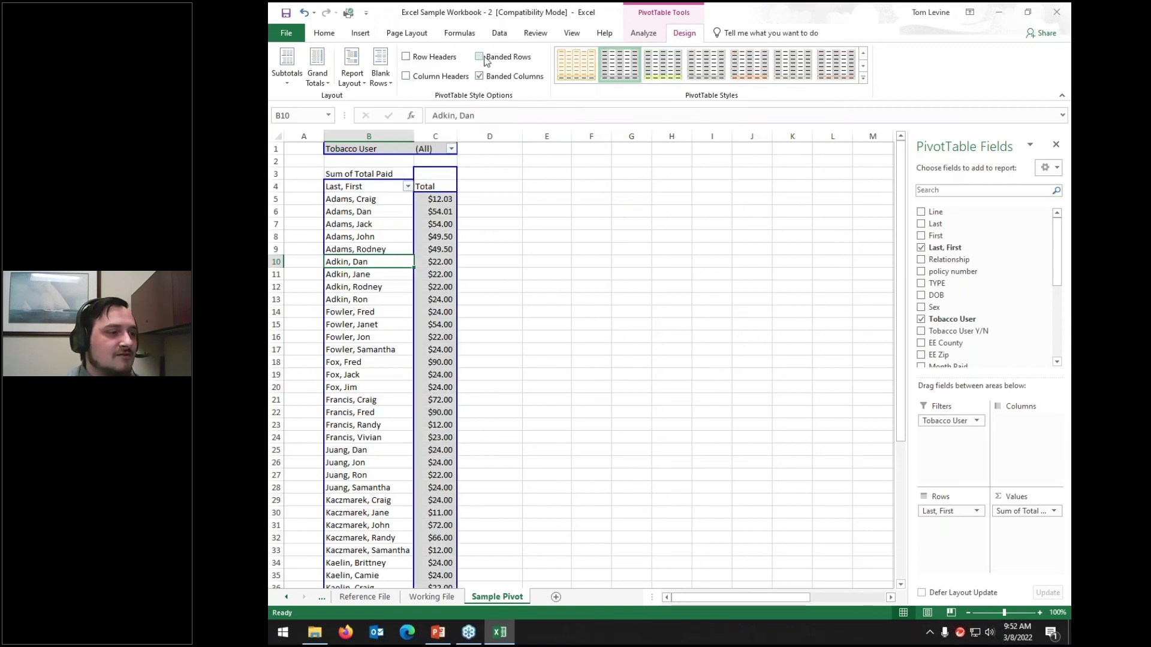
left_click(485, 59)
left_click(440, 59)
left_click(424, 77)
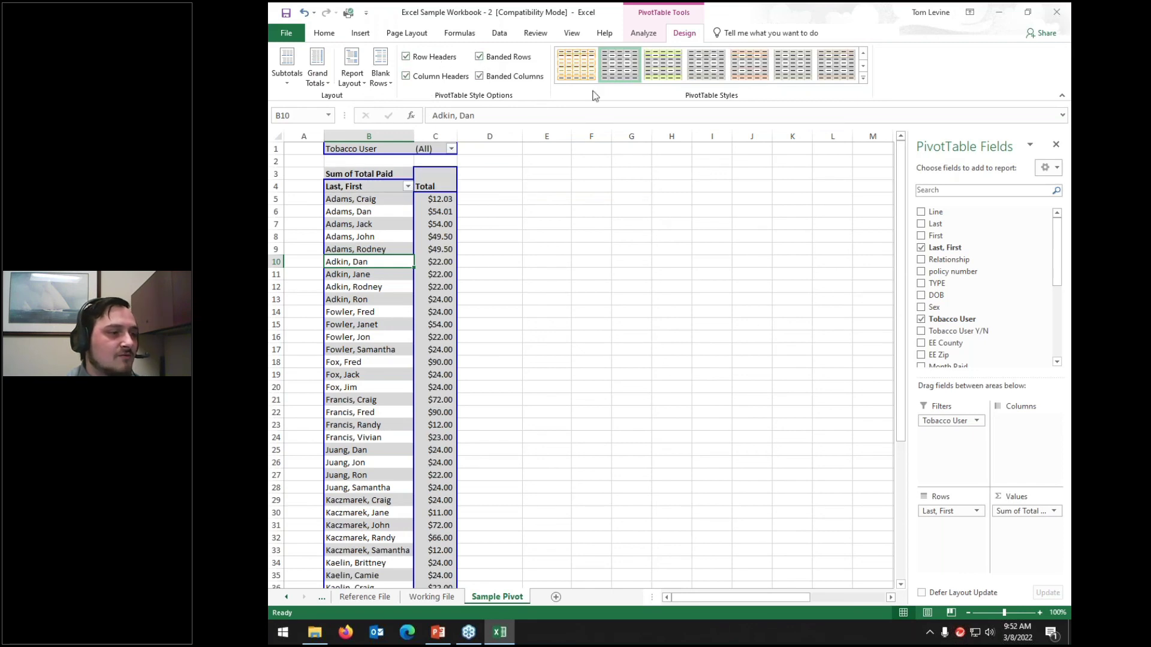
Apply a light orange PivotTable style, and turn off row headers, column headers, banded rows and banded columns
left_click(864, 54)
left_click(750, 64)
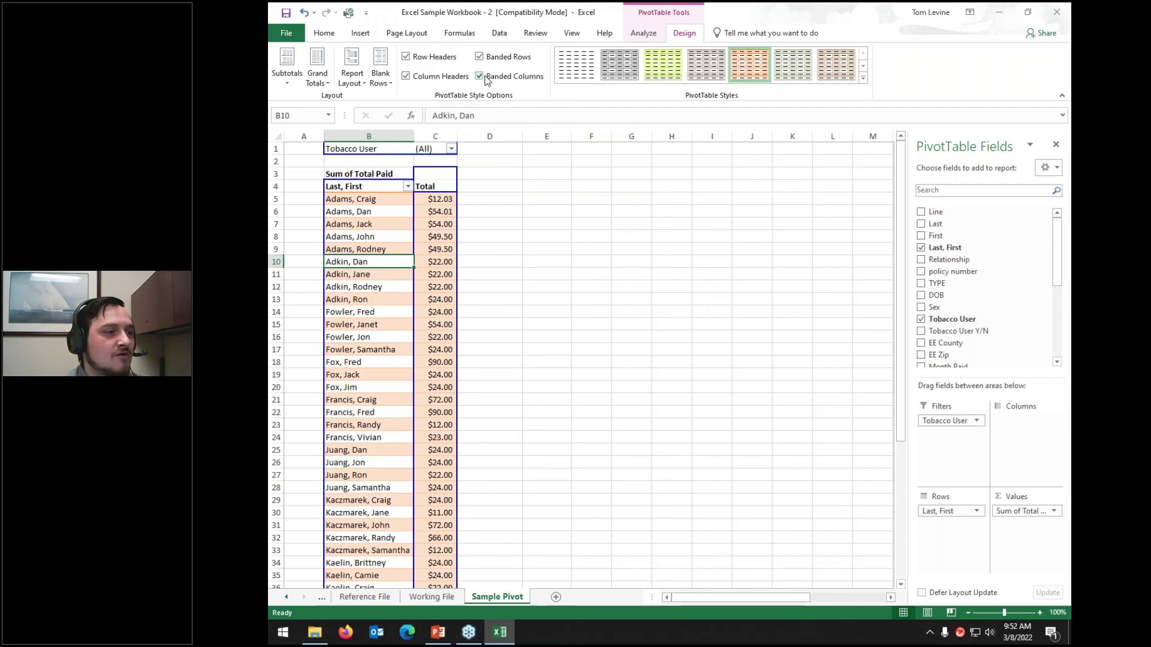
left_click(432, 77)
left_click(413, 56)
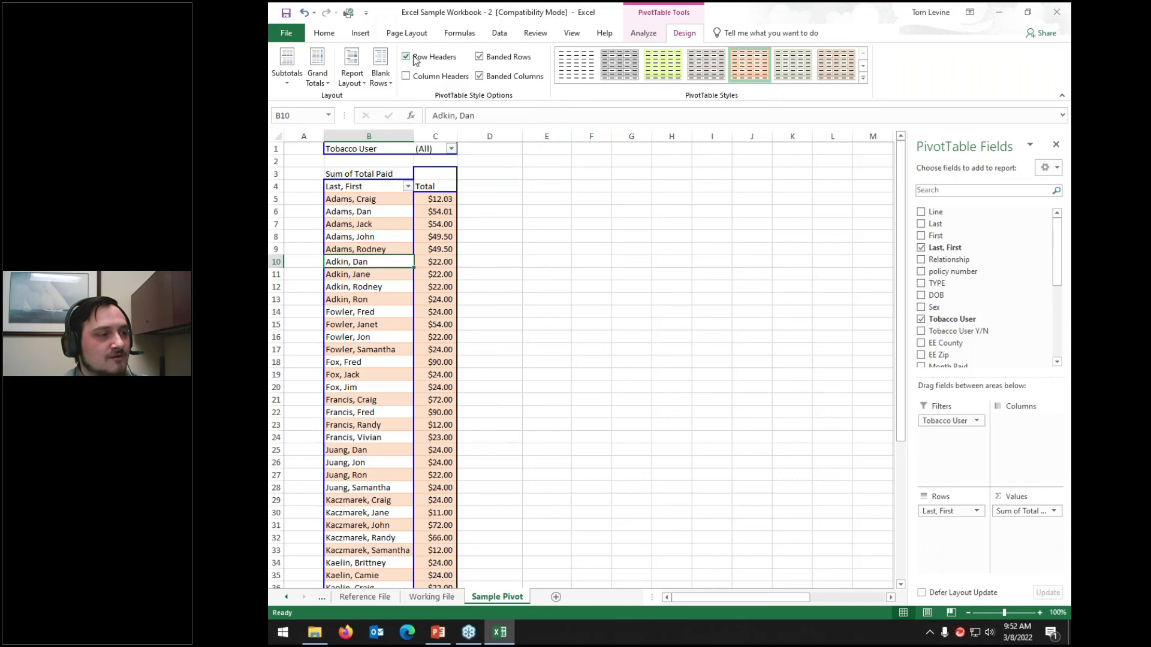
left_click(480, 57)
left_click(479, 77)
left_click(386, 214)
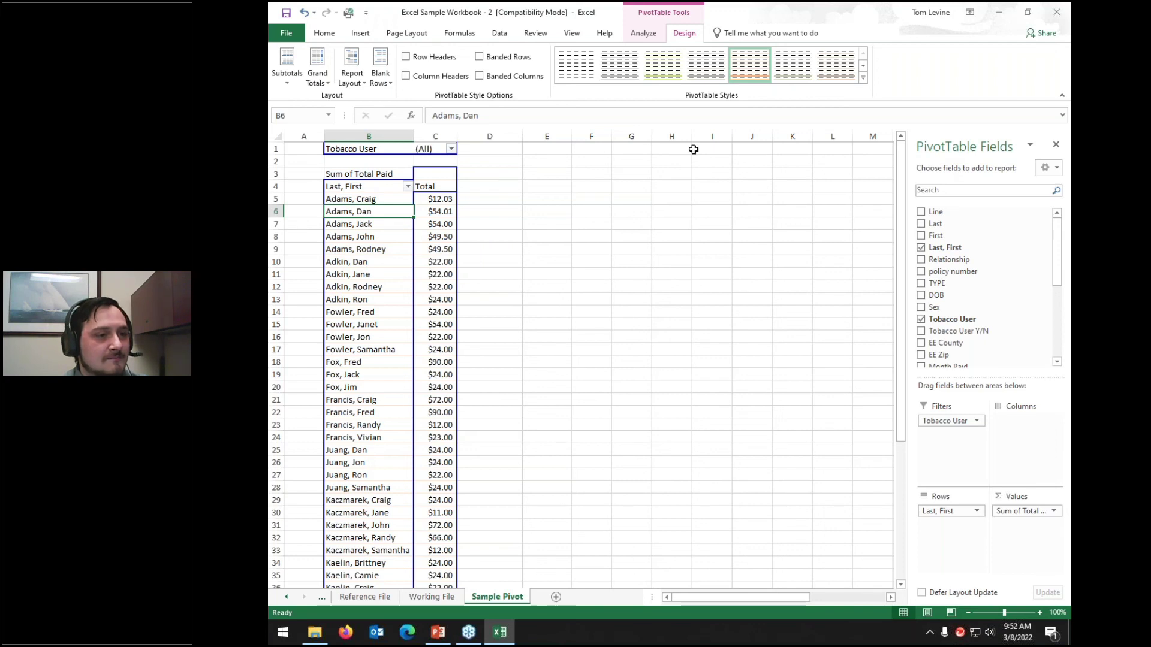
Replace the PivotTable's orange style with a plain black-and-grey one from further down the style gallery
scroll(763, 69, "up", 2)
scroll(763, 70, "down", 2)
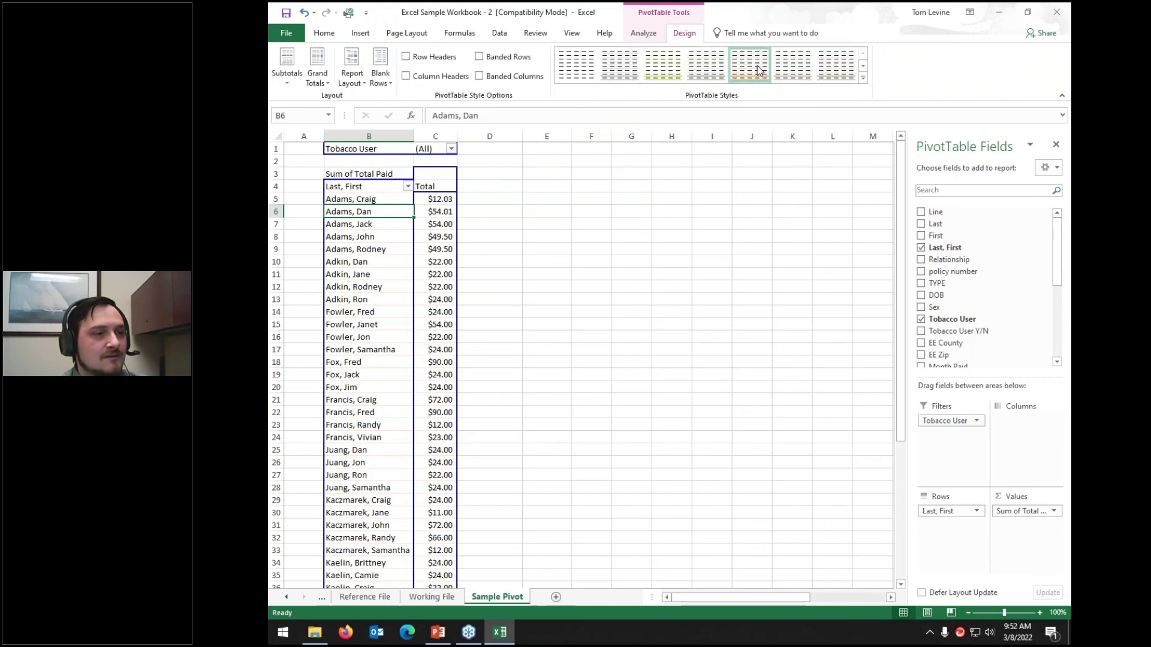
left_click(864, 66)
left_click(864, 66)
left_click(621, 65)
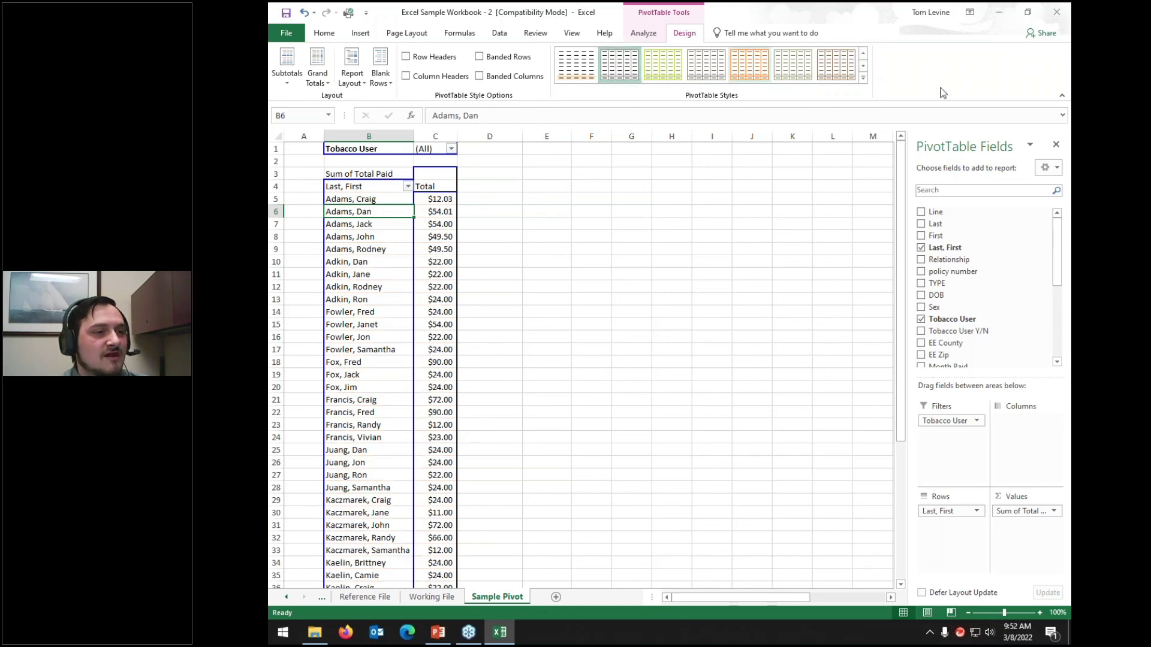
left_click(864, 66)
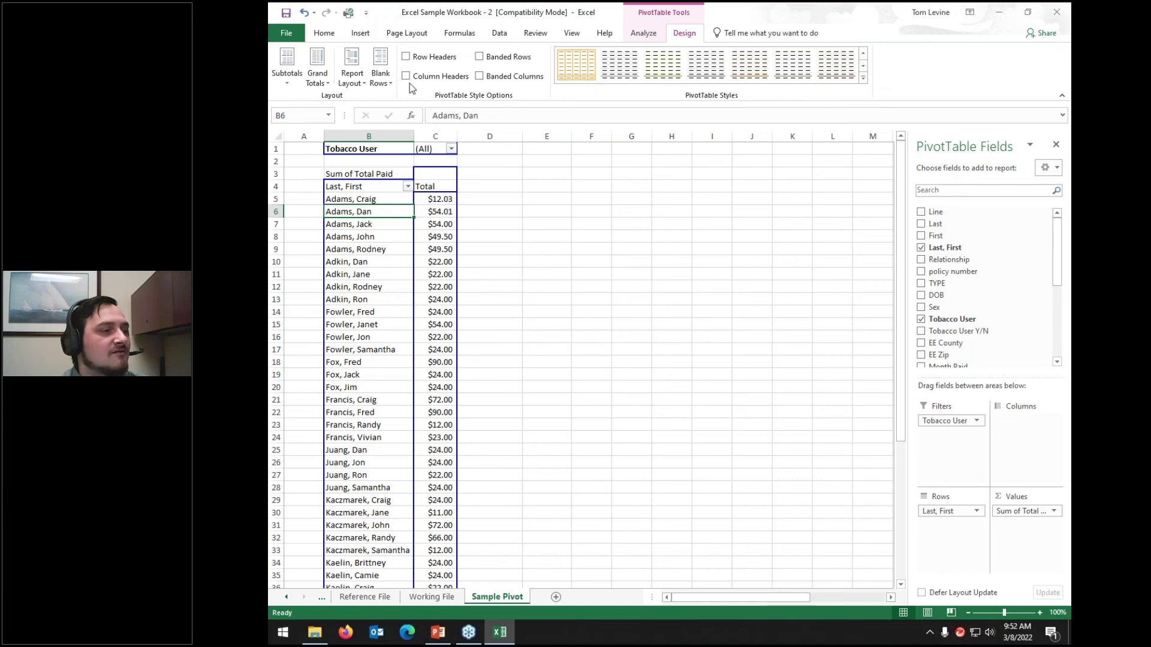
Set the PivotTable to show all subtotals at the bottom of the group
left_click(289, 82)
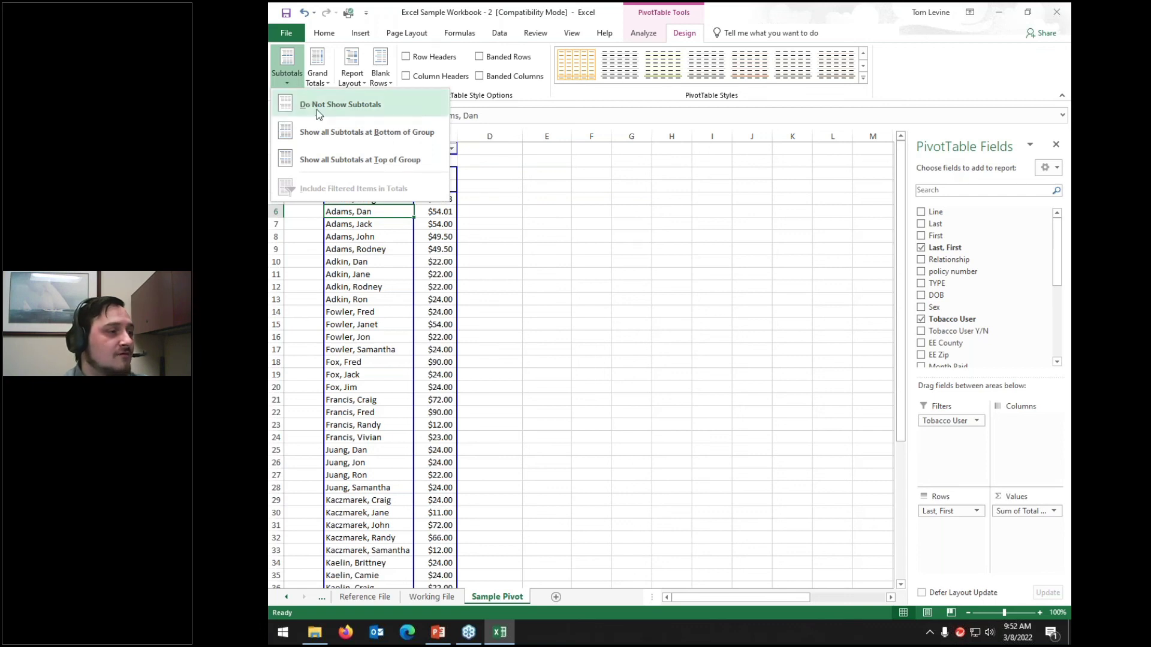
left_click(322, 132)
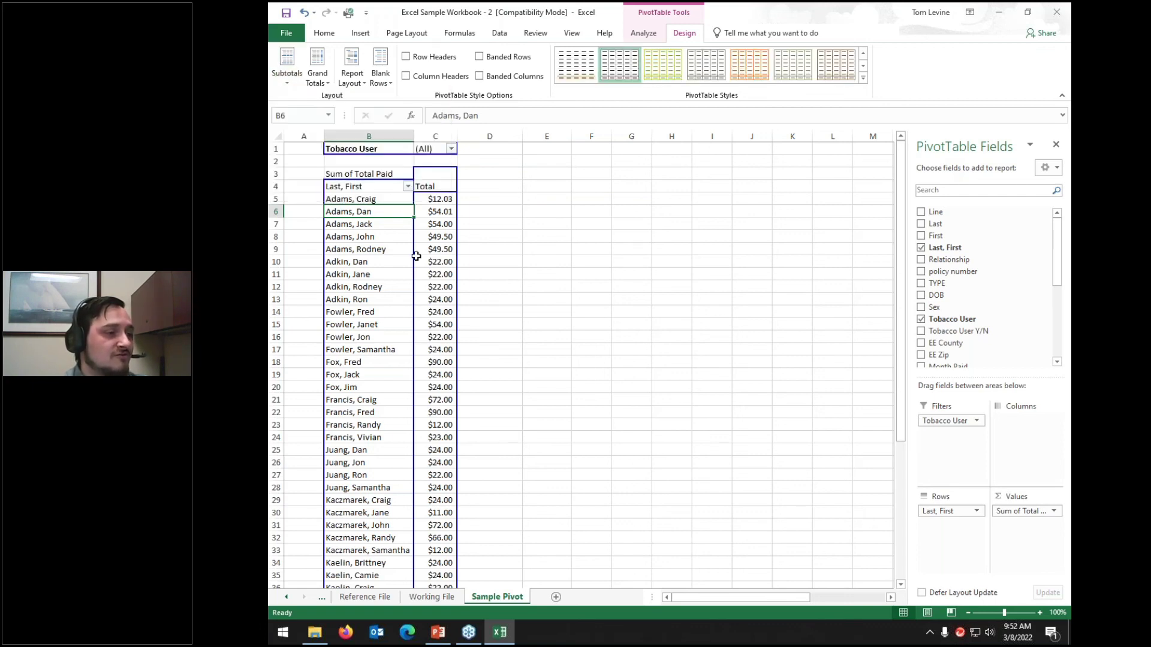
Select the pivot table's Grand Total row and show all subtotals at the top of each group
scroll(416, 256, "down", 11)
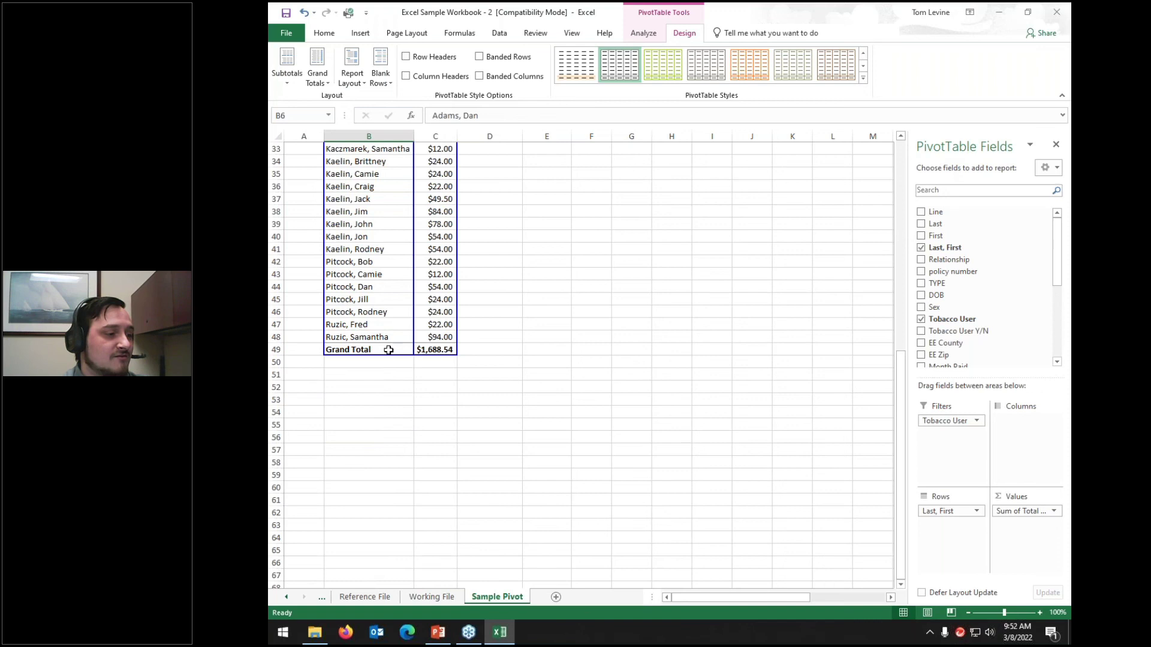
left_click_drag(389, 349, 421, 349)
scroll(421, 350, "up", 9)
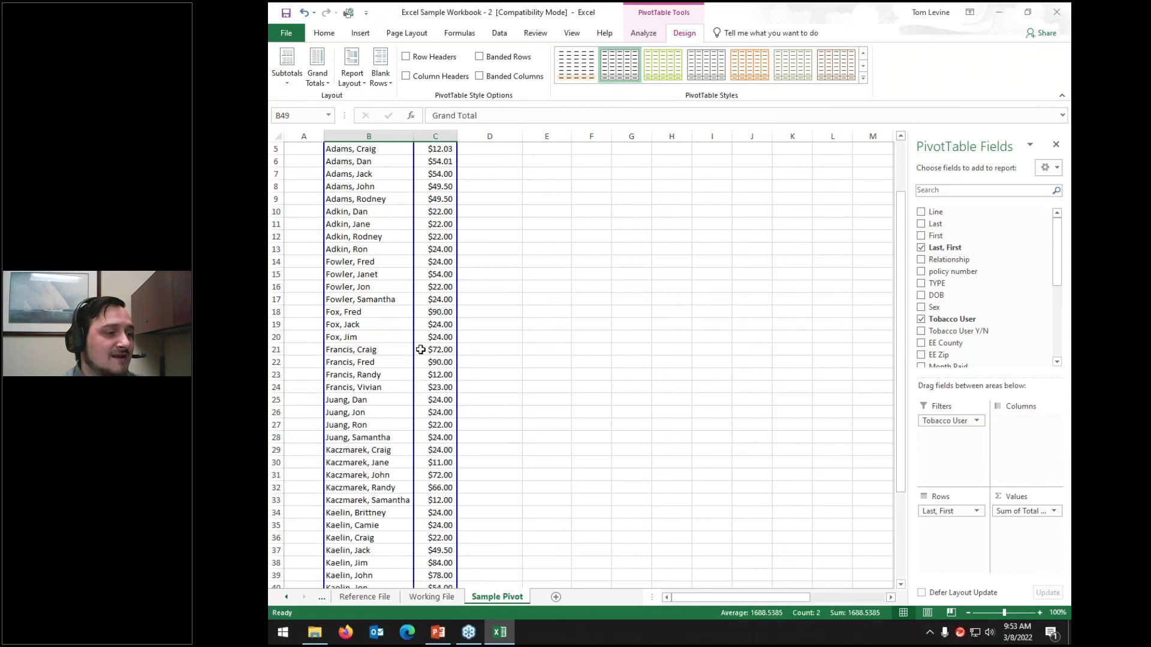
scroll(421, 349, "up", 2)
left_click(294, 81)
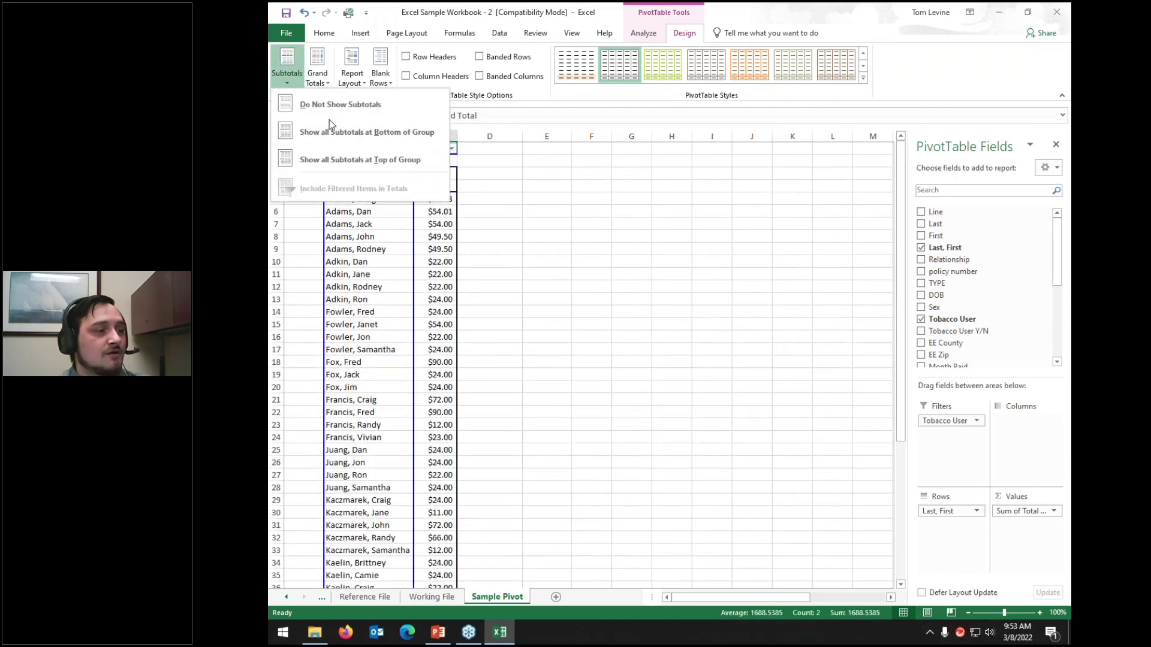
left_click(327, 161)
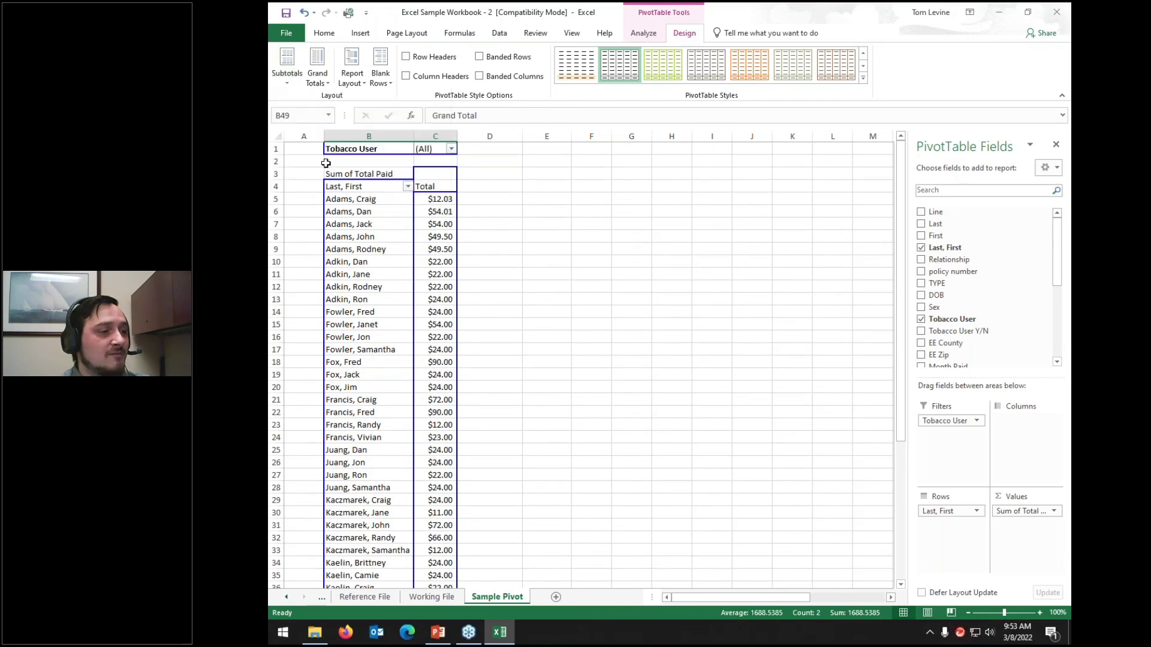
scroll(409, 215, "down", 9)
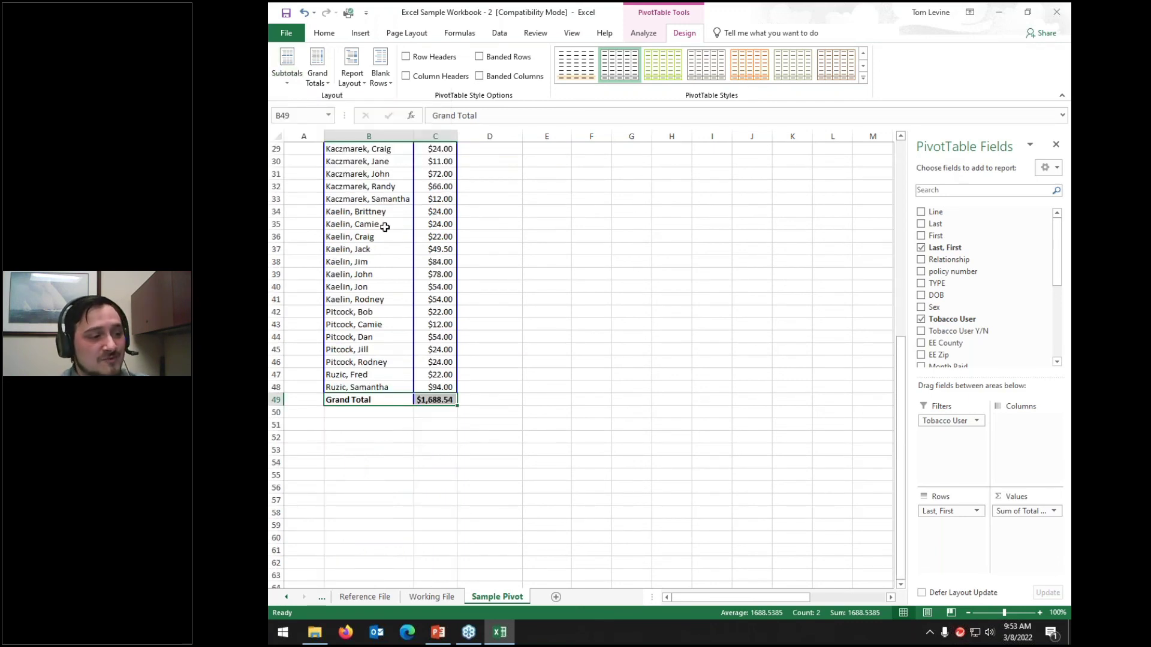
Group the first thirteen entries of the Last, First field, rows 5 to 17, with their totals
left_click(644, 35)
scroll(350, 242, "up", 9)
left_click_drag(360, 199, 437, 350)
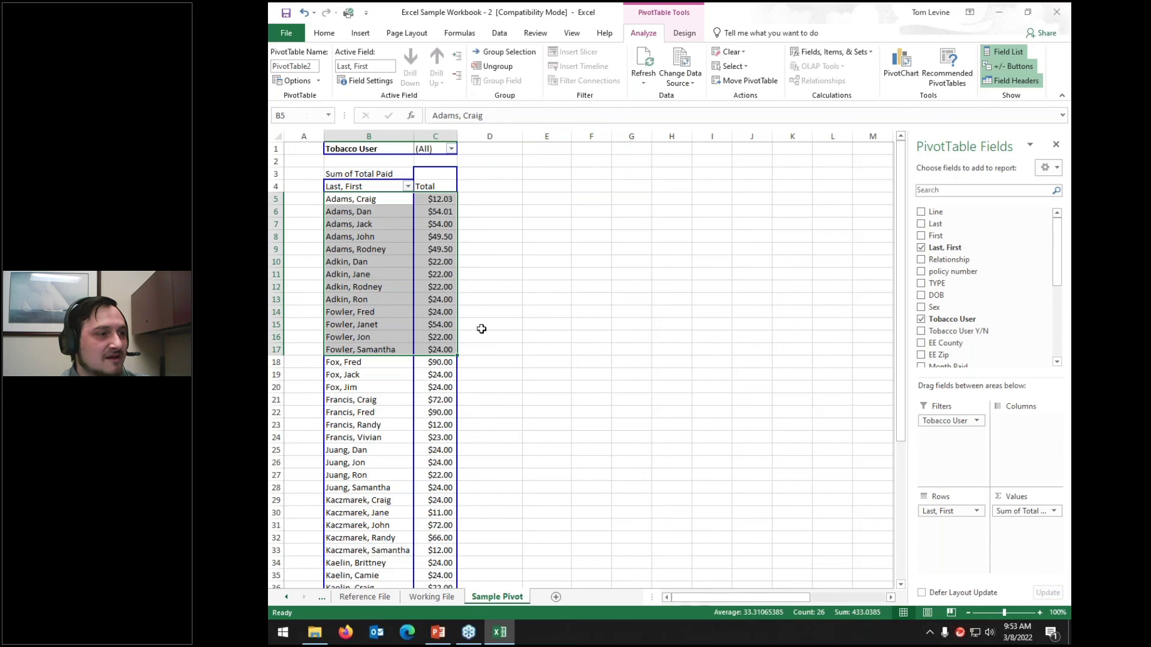
left_click(493, 52)
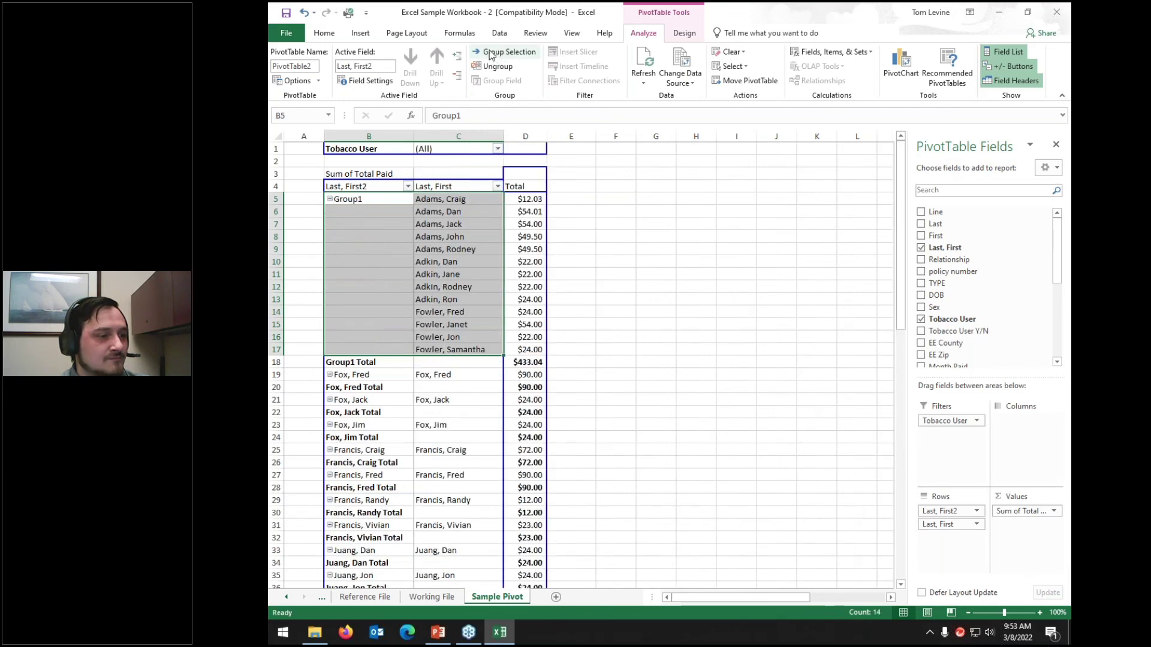
Show all subtotals at the top of each group for the grouped pivot table and check the group's entries and total
left_click(539, 363)
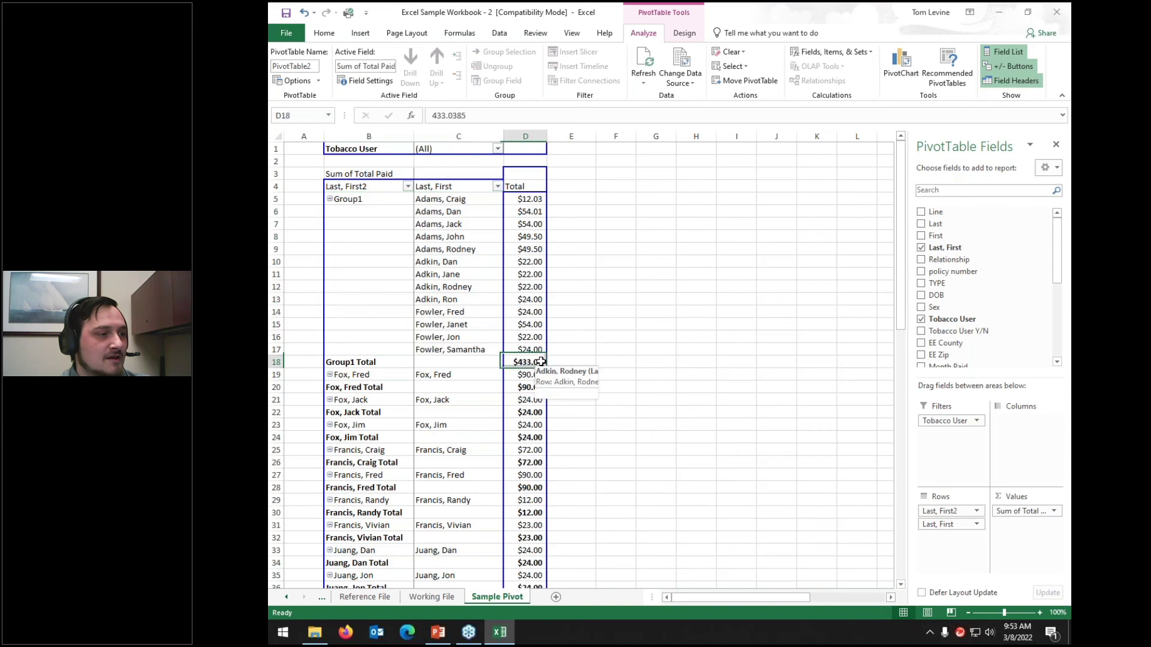
left_click(678, 34)
left_click(287, 66)
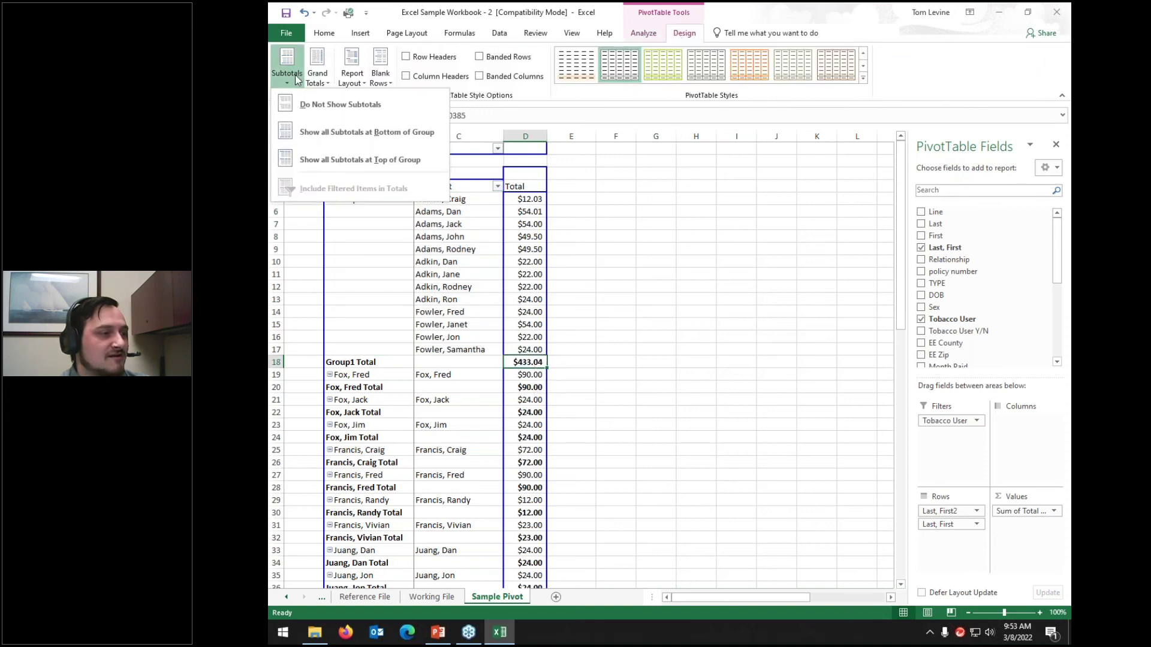
left_click(329, 162)
left_click_drag(427, 313, 527, 312)
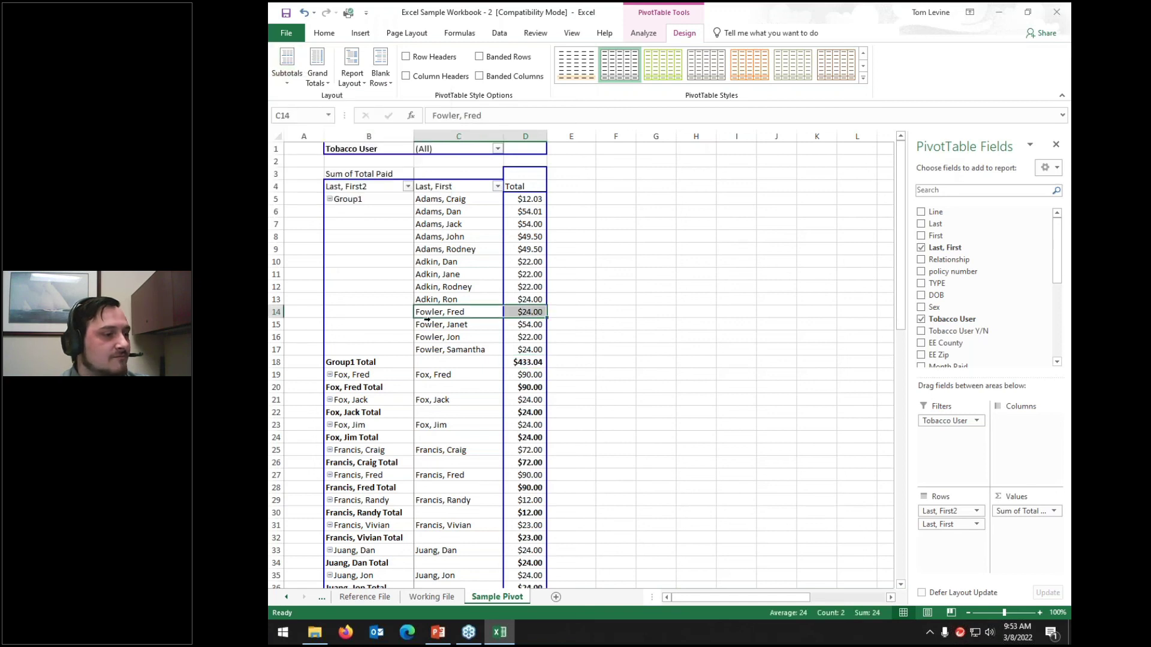
left_click(528, 362)
scroll(527, 362, "down", 3)
scroll(527, 362, "down", 15)
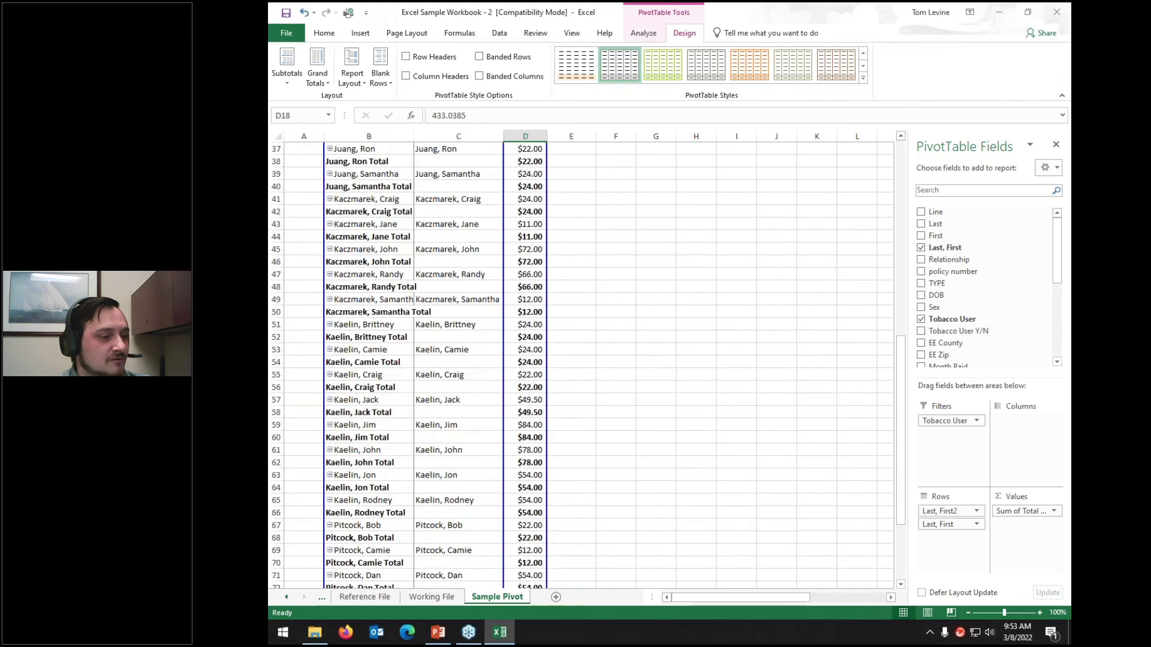
Select the grouped pivot table from the header row through row 80 and turn off its subtotals
left_click(524, 312)
left_click_drag(529, 493, 396, 172)
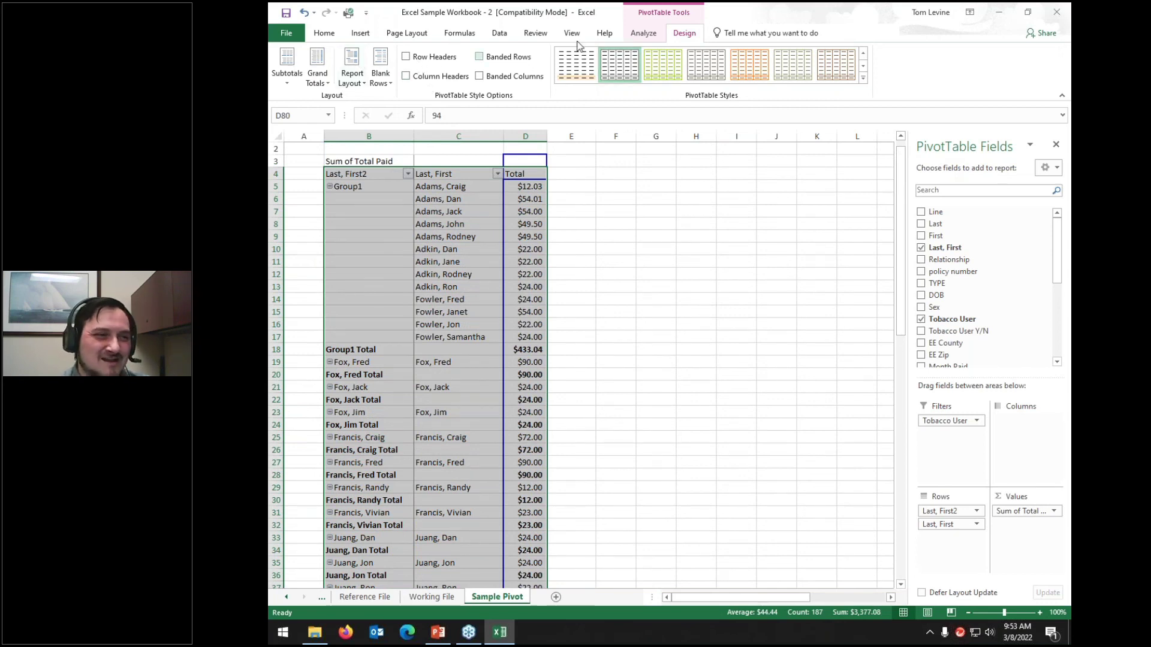
left_click(640, 34)
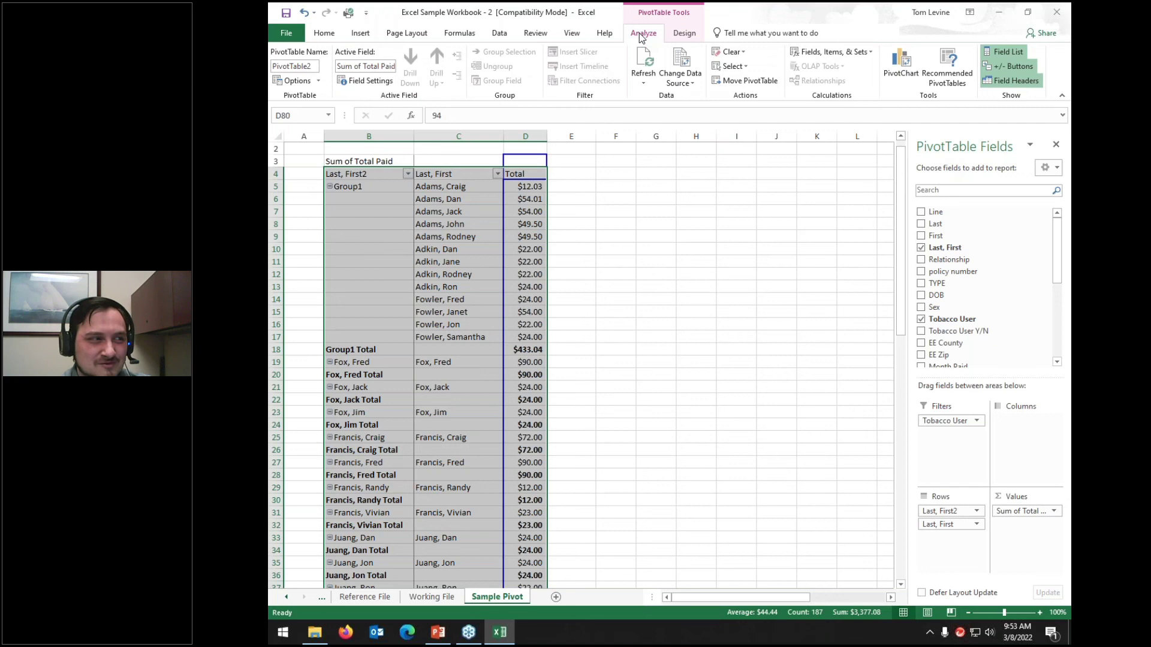
left_click(682, 34)
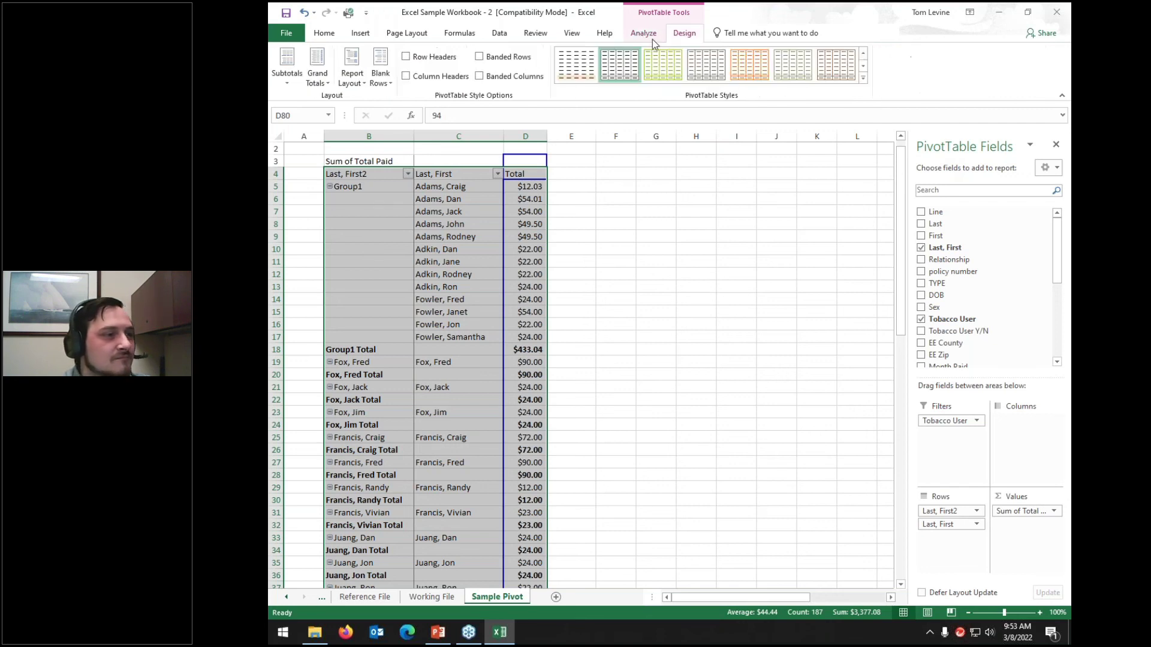
left_click(289, 80)
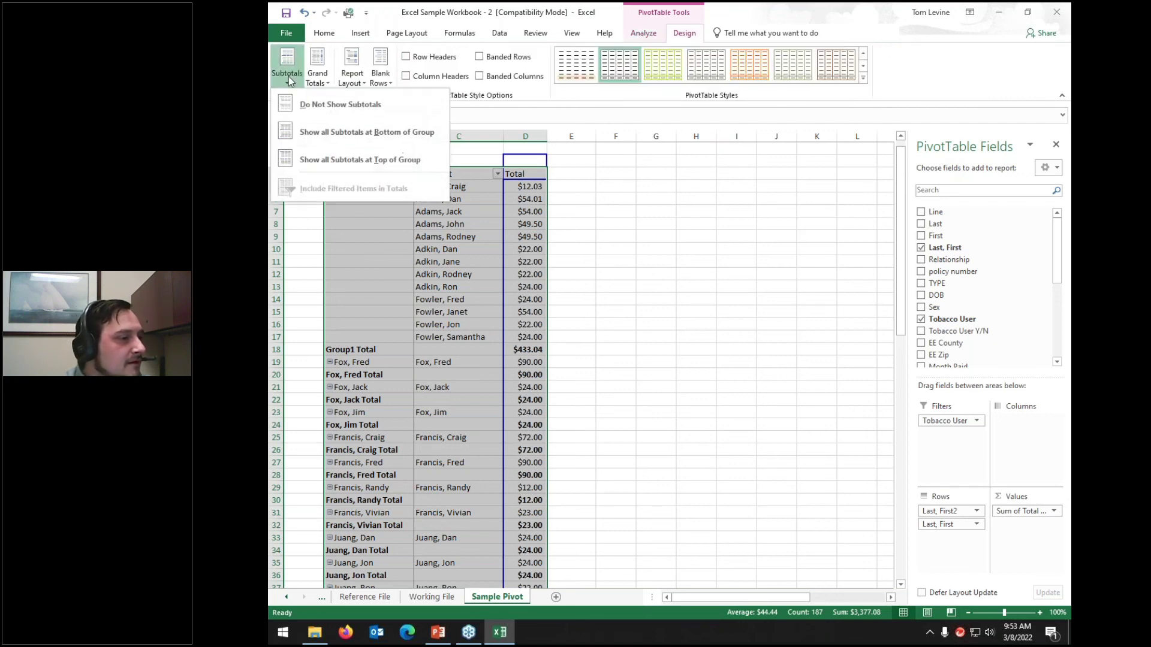
left_click(352, 105)
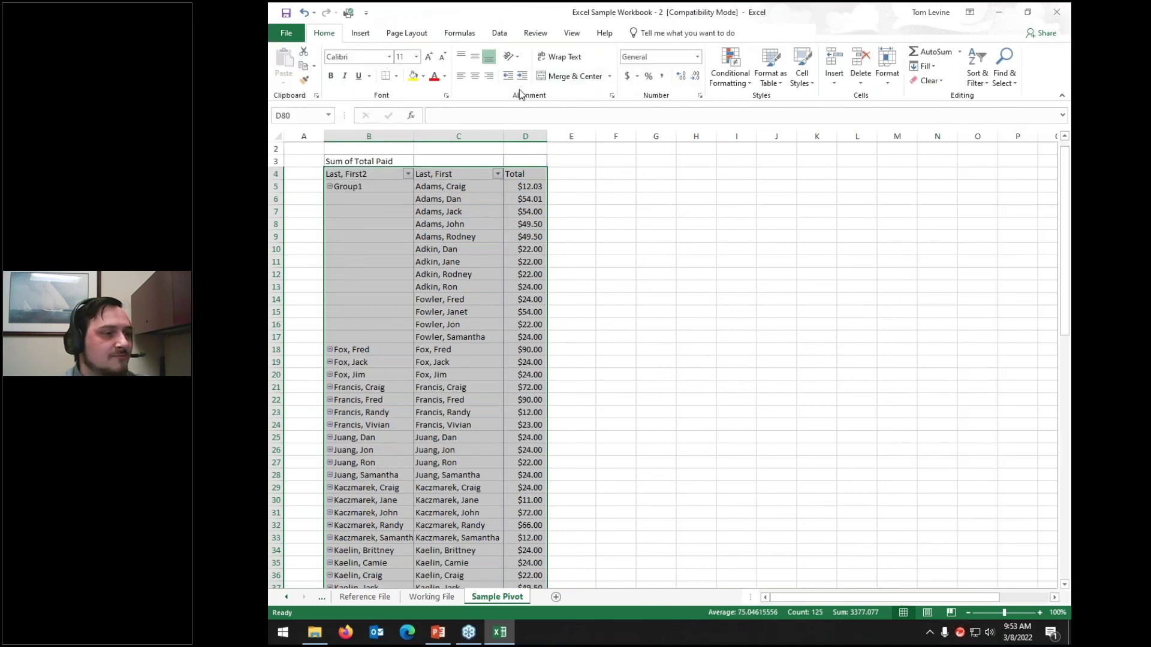
Undo the subtotal removal and the grouping of the Last, First entries
left_click(510, 238)
key("ctrl+z")
key("ctrl+z")
scroll(451, 265, "up", 2)
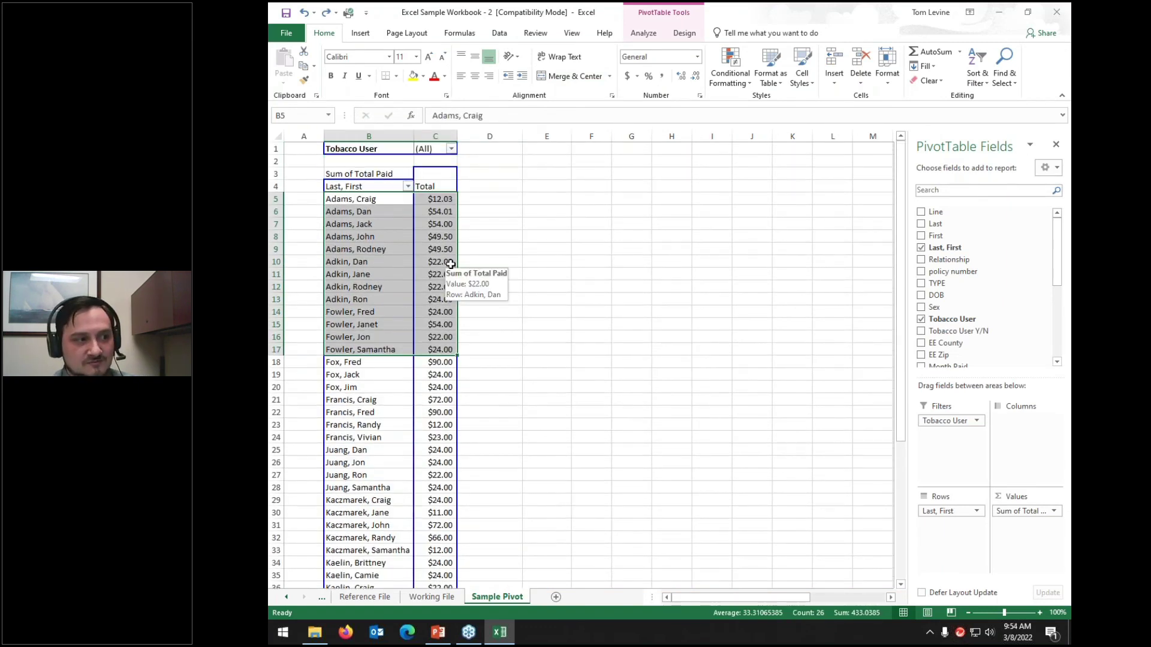
Show the pivot table's report layout in compact form
left_click(654, 37)
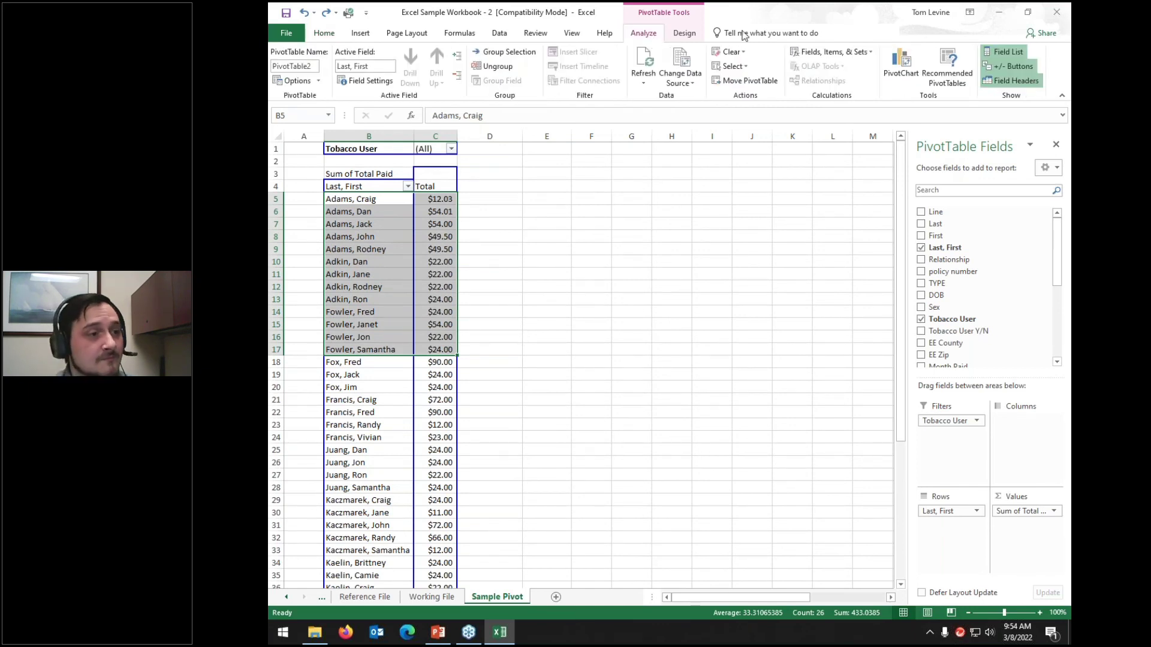
left_click(691, 37)
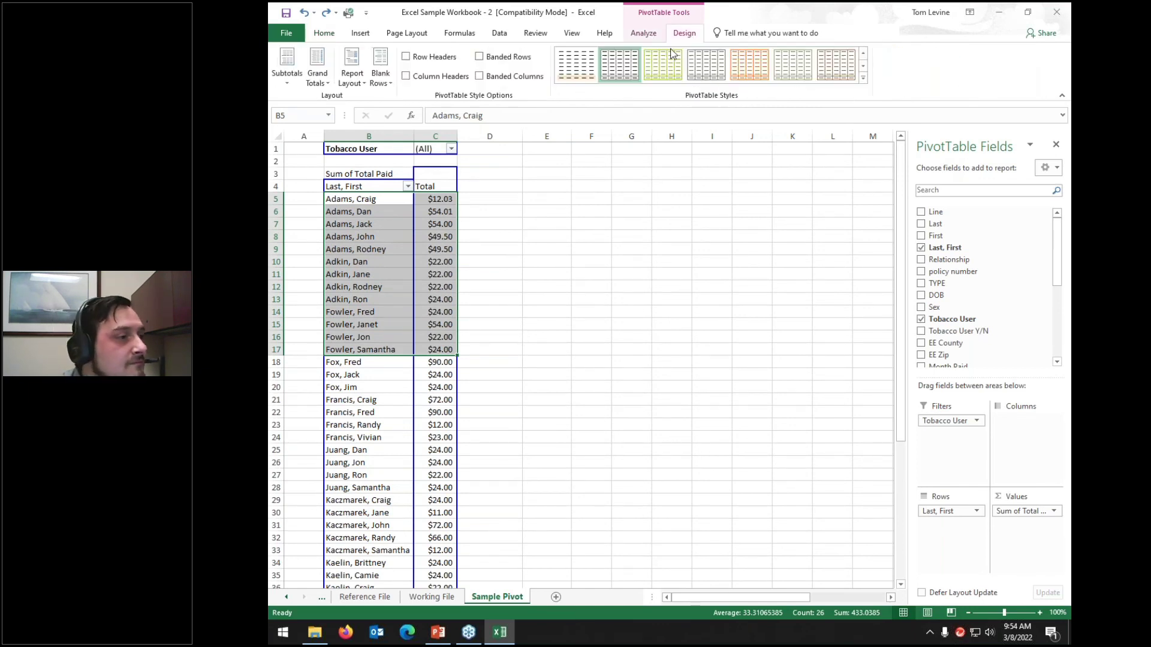
left_click(362, 84)
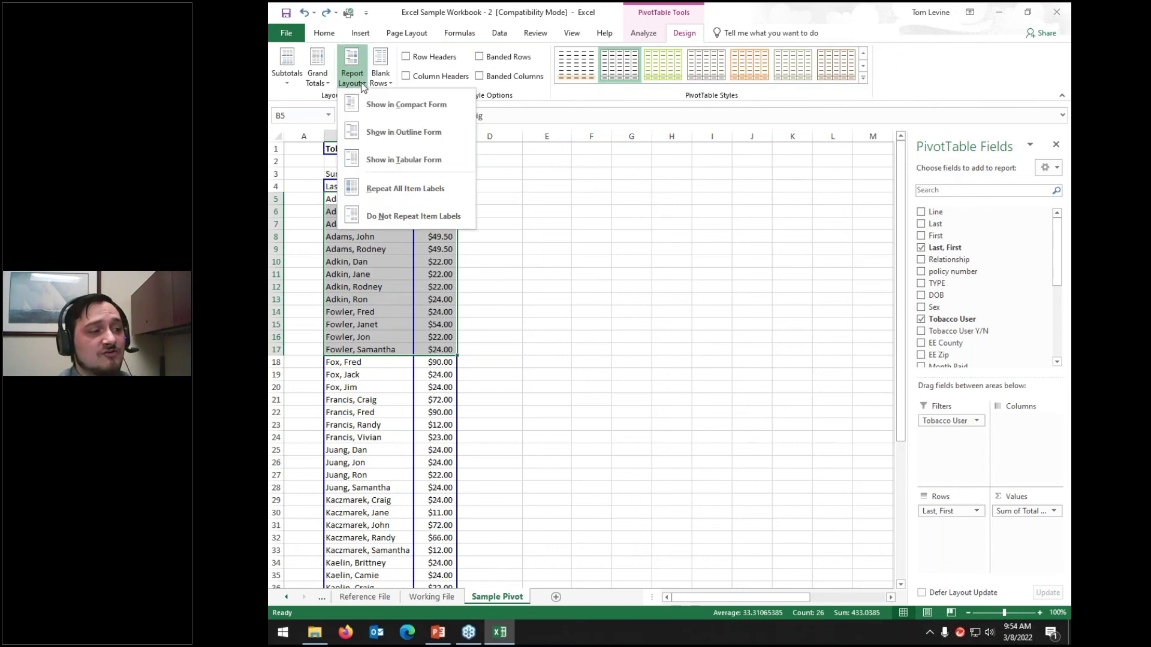
left_click(375, 109)
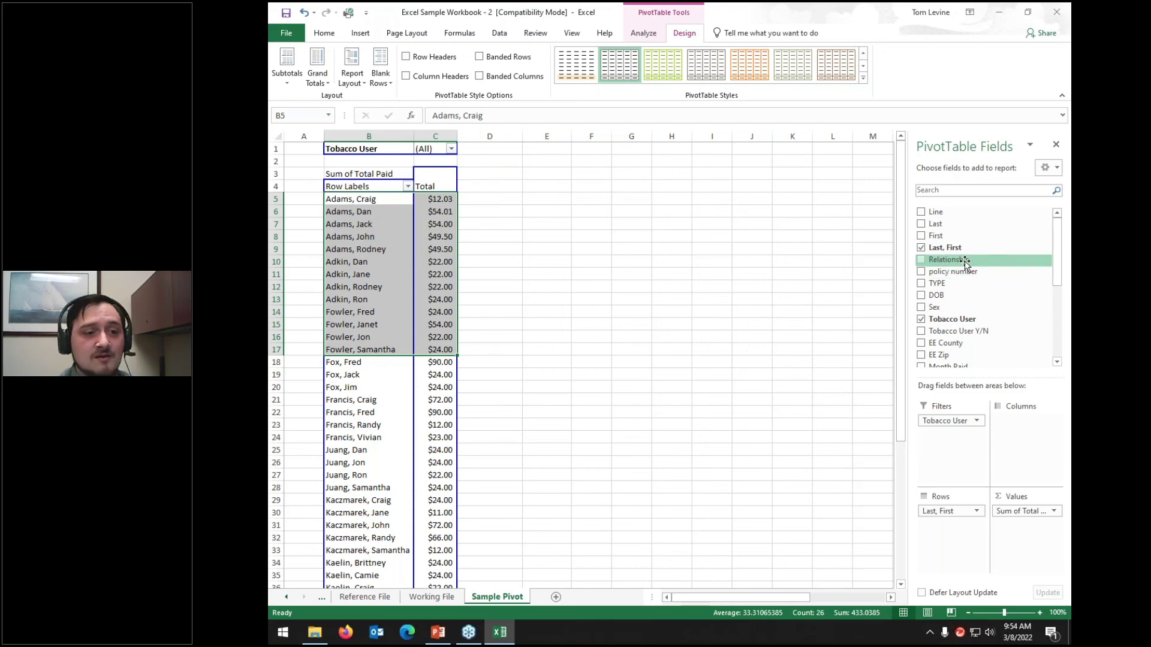
Add Relationship and policy number as row fields below Last, First, and add Sex as a value field
left_click_drag(965, 262, 953, 548)
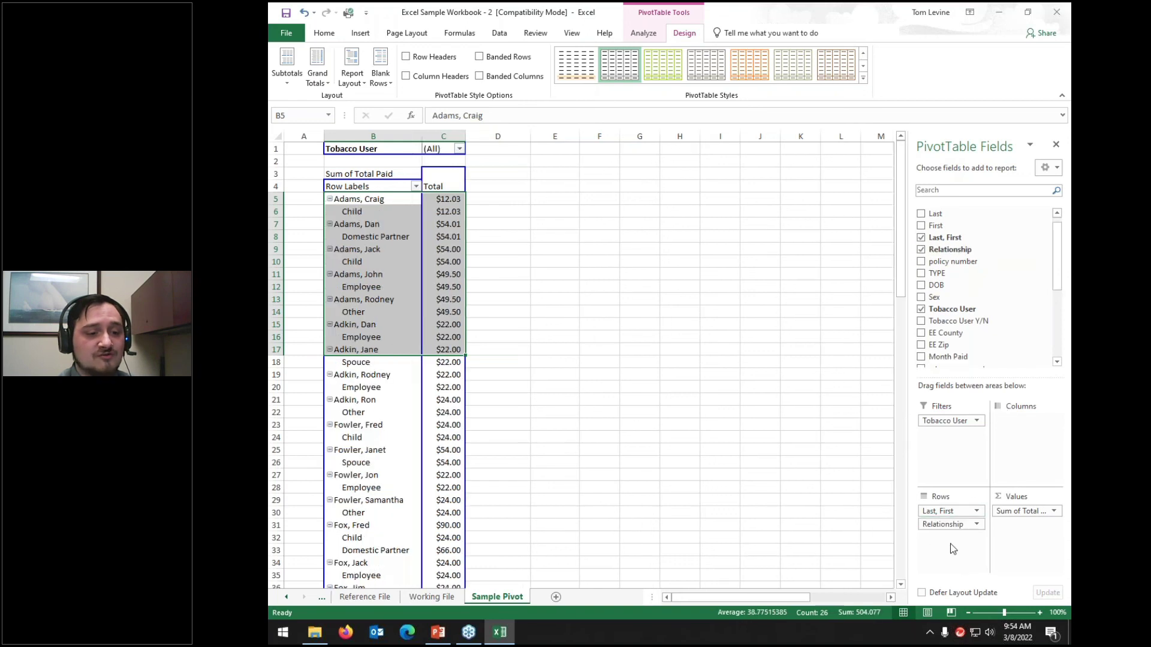
left_click_drag(957, 268, 953, 542)
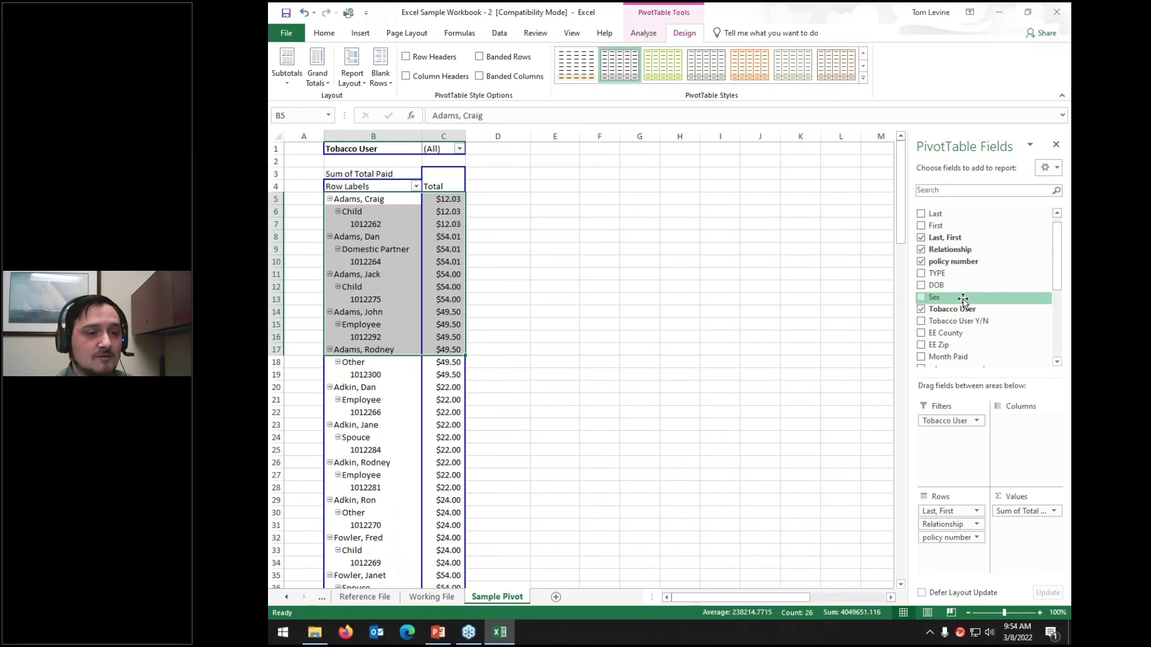
left_click_drag(963, 299, 1027, 530)
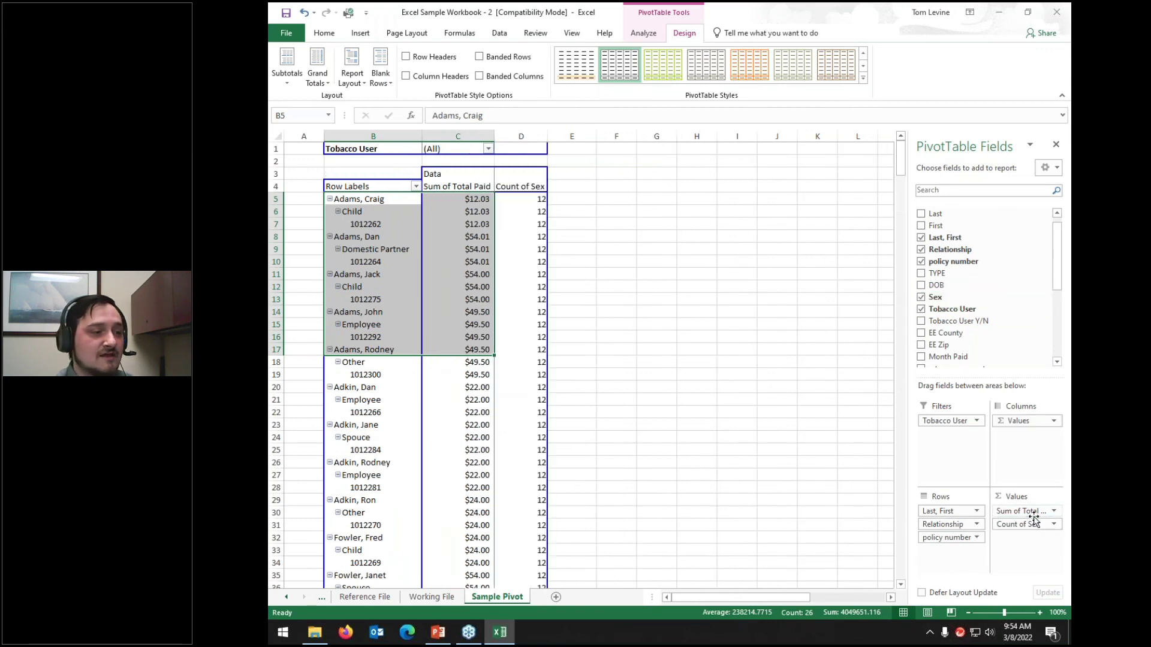
Reapply the compact form layout to the pivot table with the added fields
left_click(393, 265)
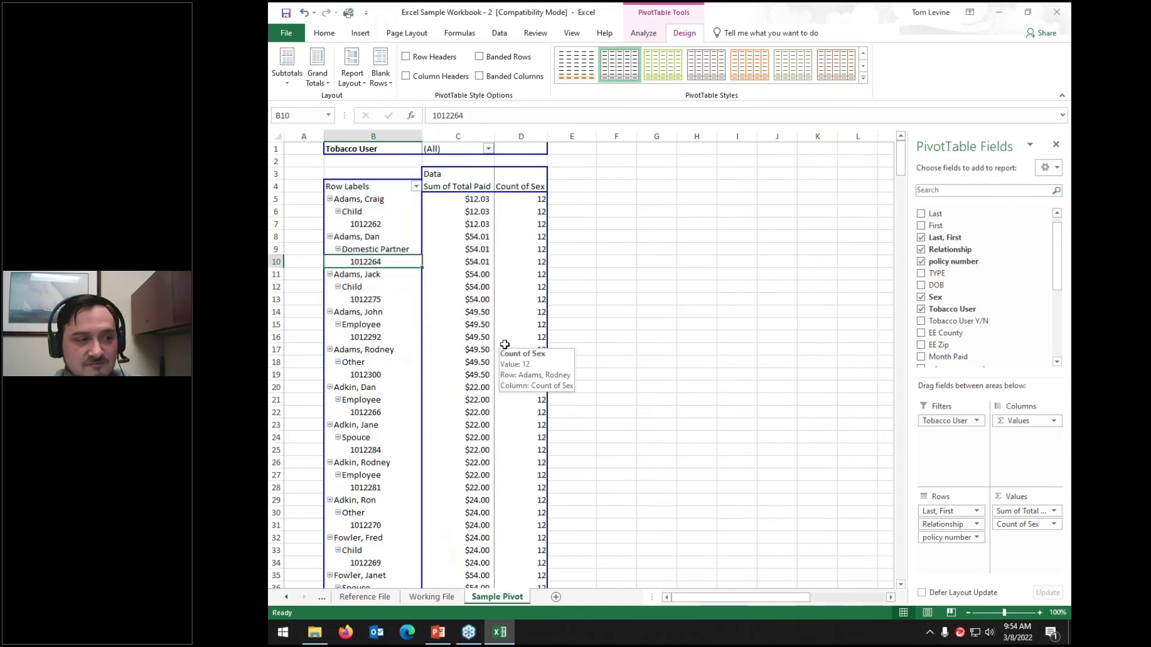
left_click(387, 214)
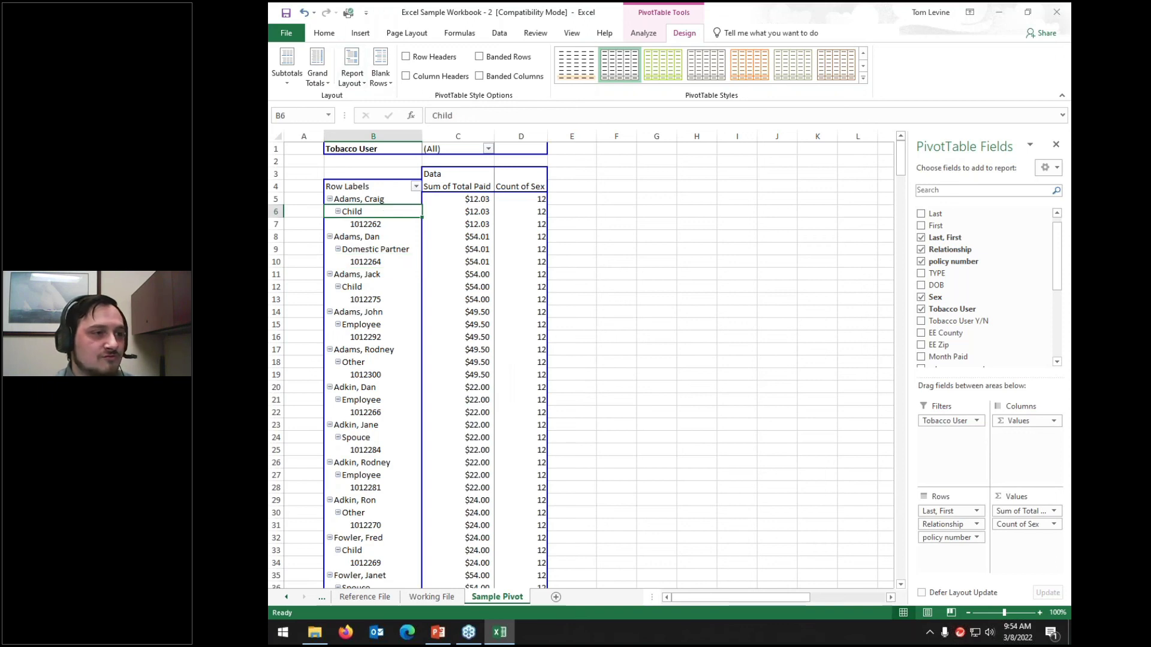
left_click(354, 77)
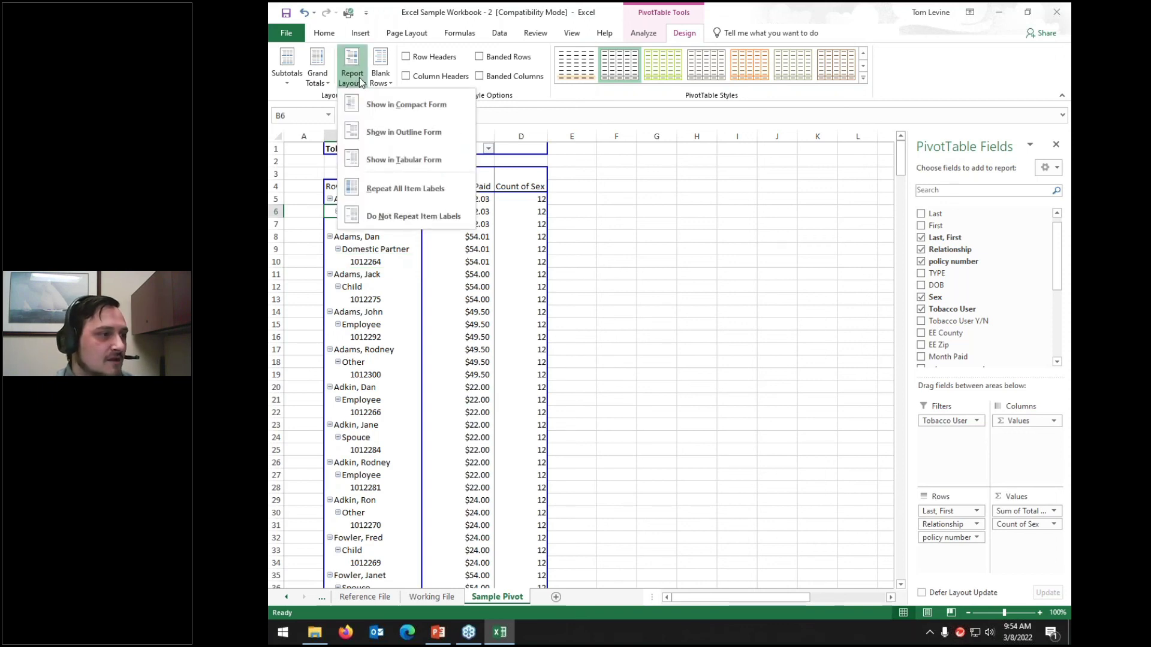
left_click(374, 103)
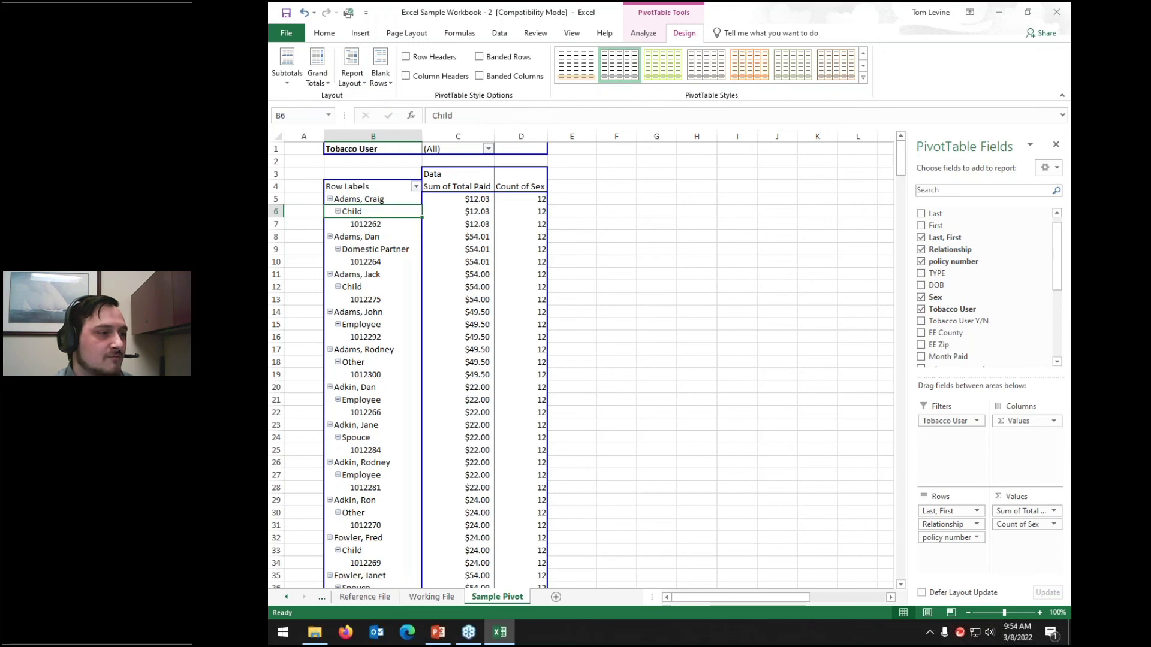
Change the pivot table's report layout to outline form
right_click(347, 216)
key("Escape")
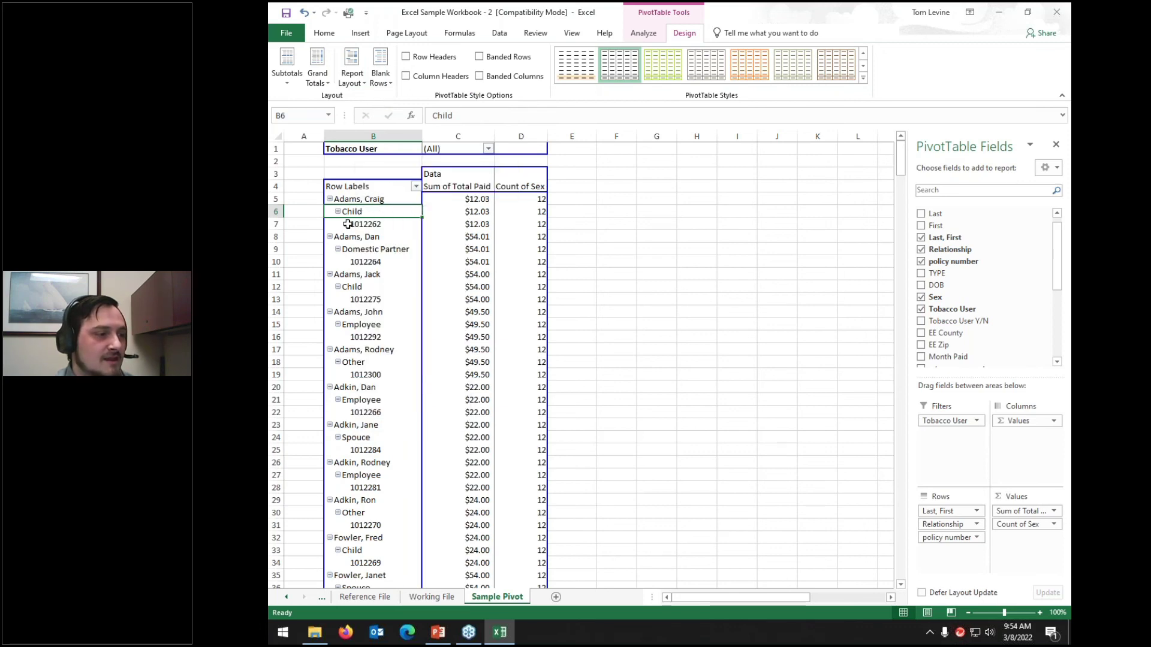
left_click(353, 77)
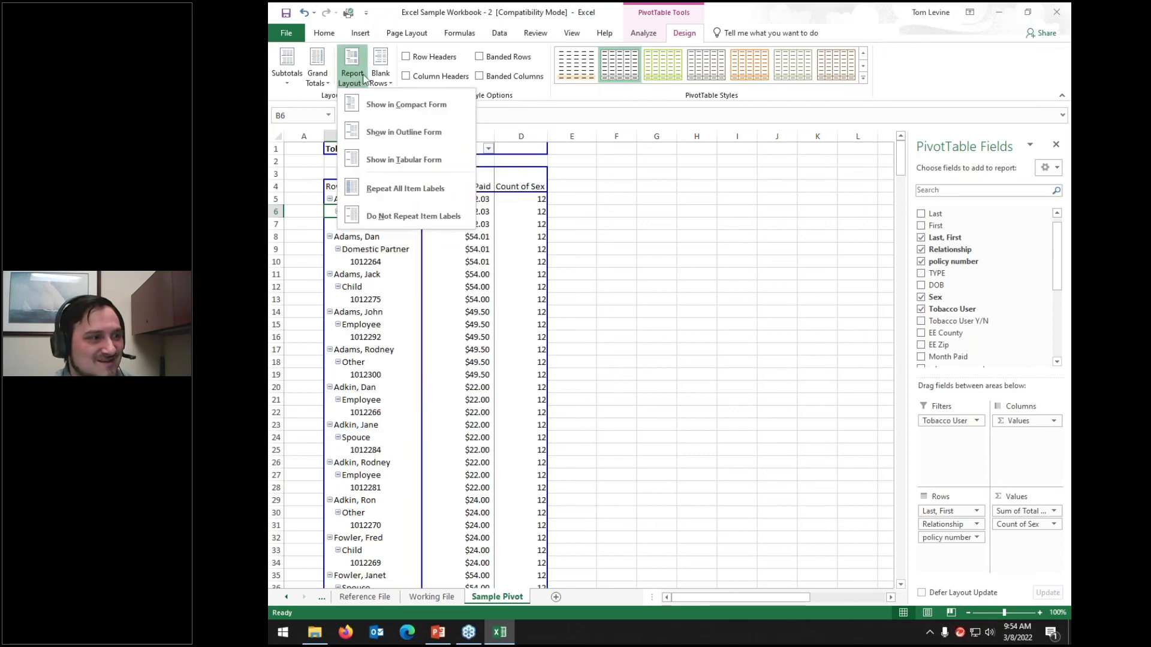
left_click(380, 137)
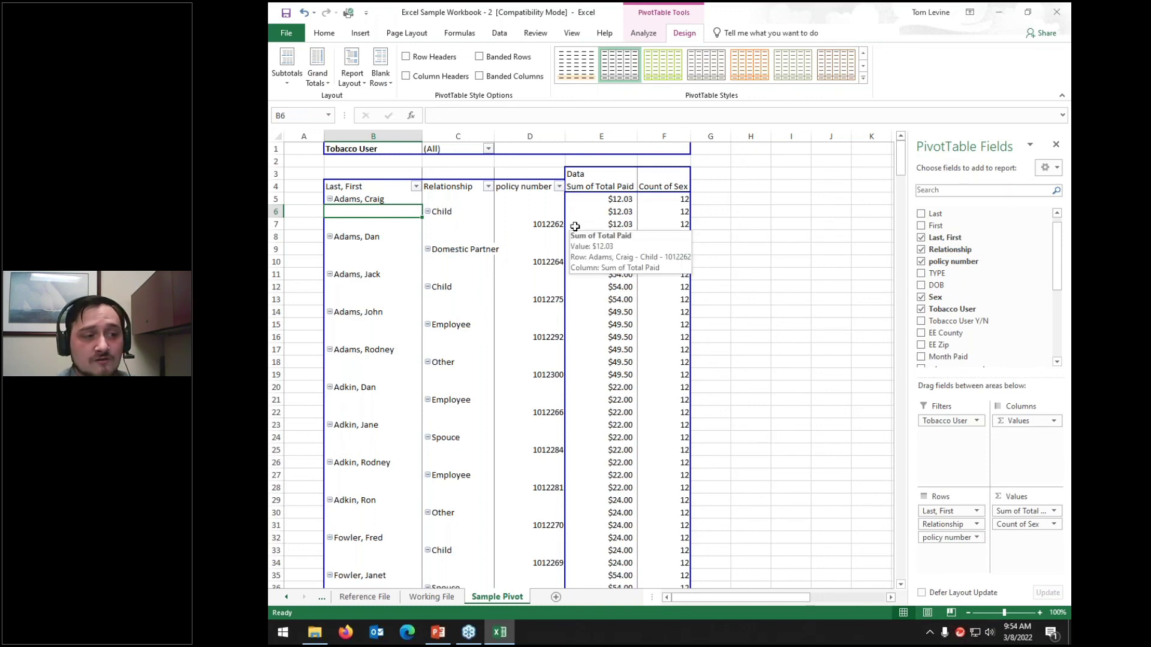
Switch the pivot table's report layout to tabular form and back to compact form
left_click(351, 67)
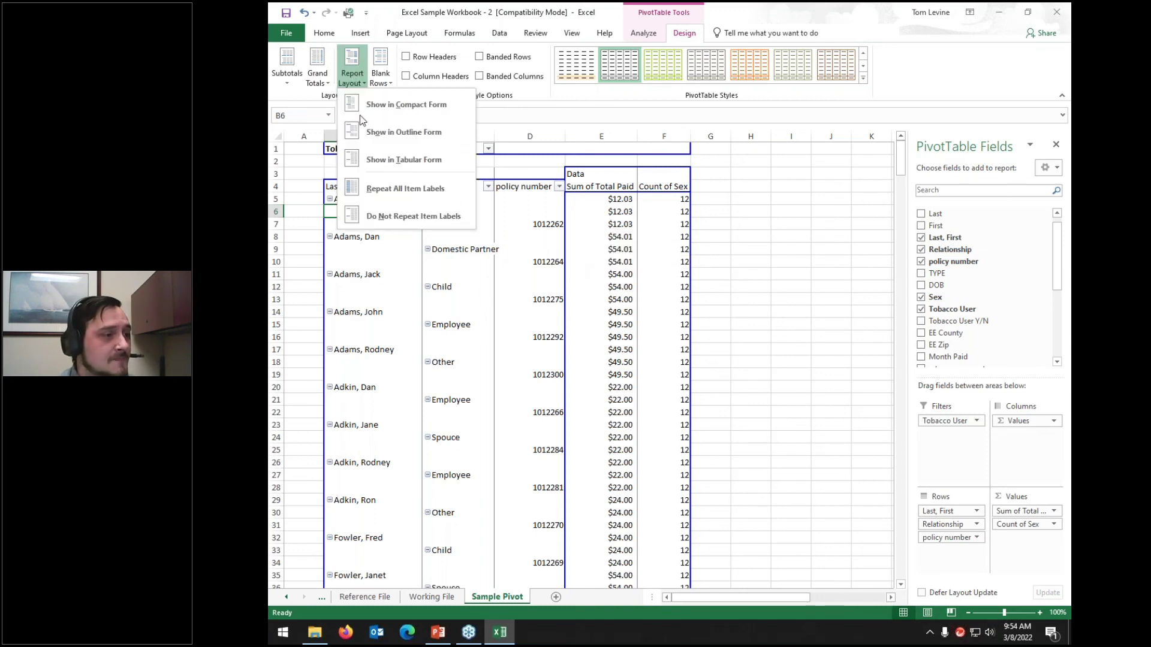
left_click(369, 159)
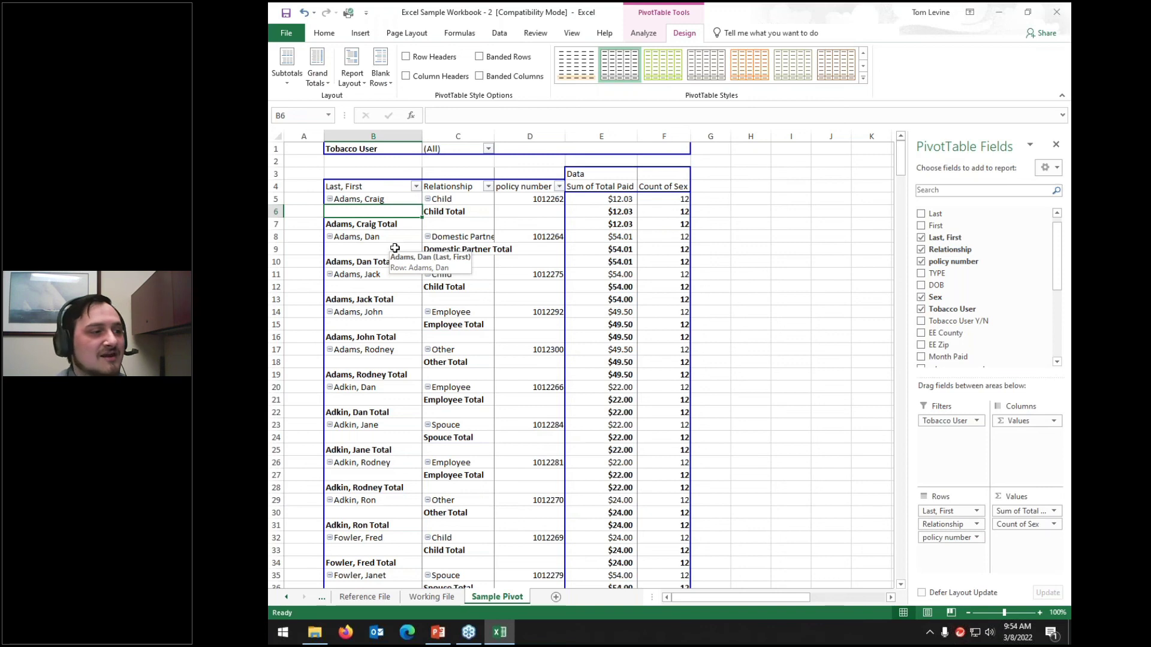
left_click(354, 78)
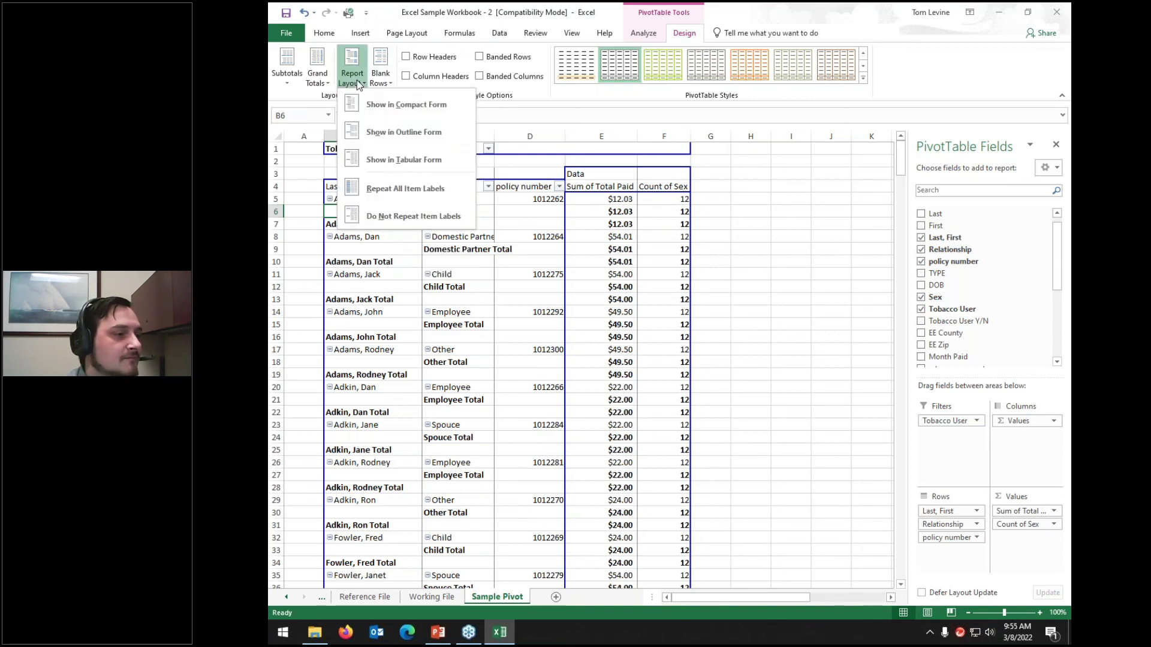
left_click(392, 108)
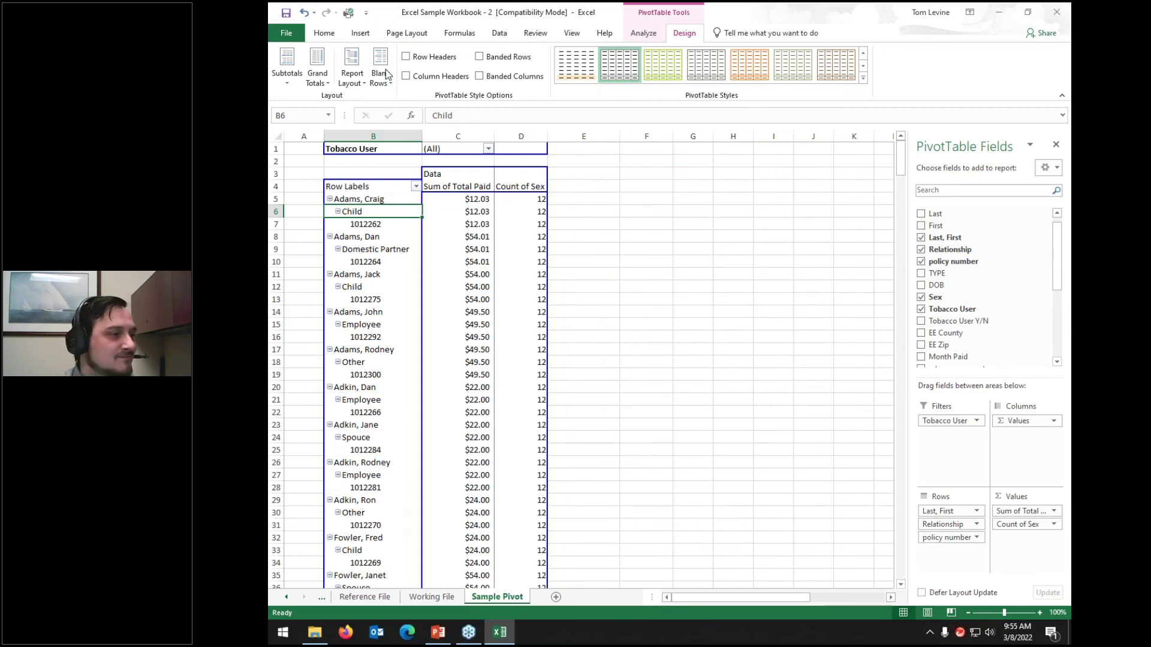
Apply Repeat All Item Labels to the pivot table and switch it back to Do Not Repeat Item Labels
left_click(354, 81)
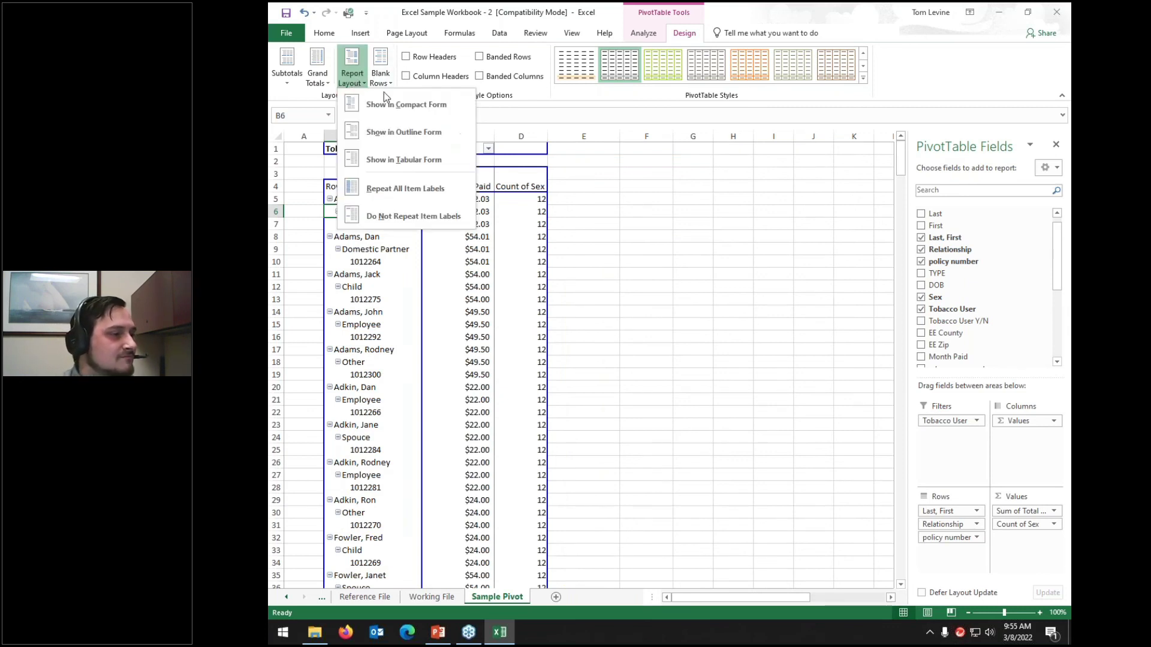
left_click(370, 191)
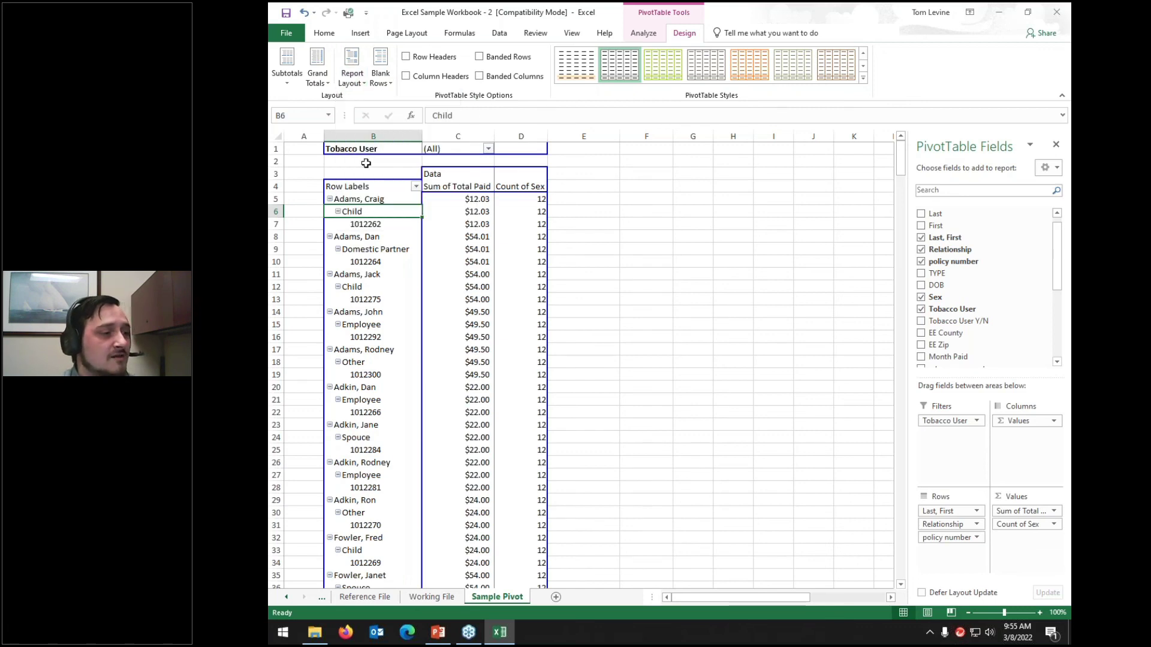
left_click(354, 81)
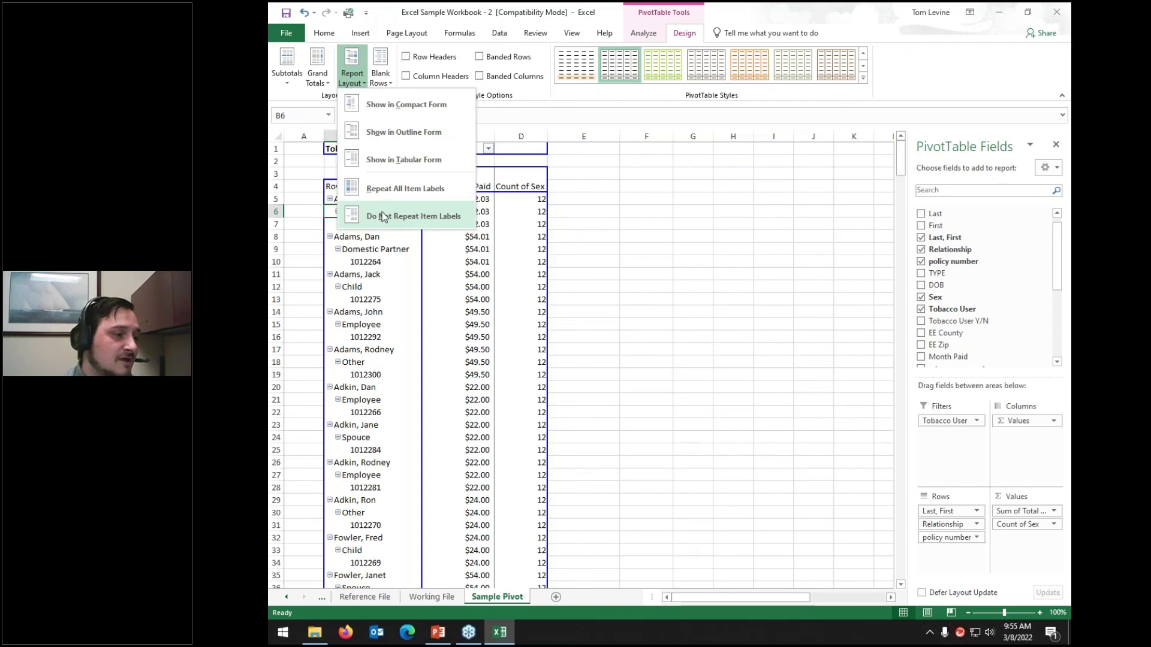
left_click(384, 216)
Remove the Relationship and policy number row fields and the Count of Sex value field from the pivot table
left_click_drag(950, 524, 1019, 351)
left_click_drag(952, 524, 978, 303)
left_click_drag(1017, 531, 1016, 291)
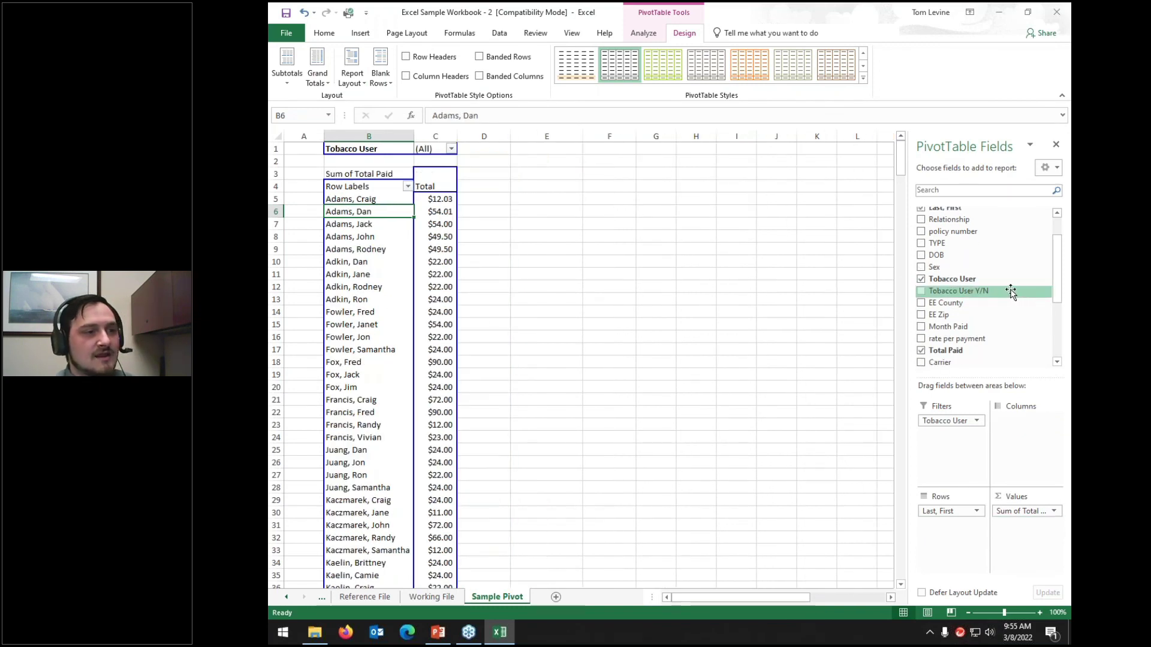
Examine the Reference File source data up to its header row and check the PivotChart options available for it
left_click(640, 33)
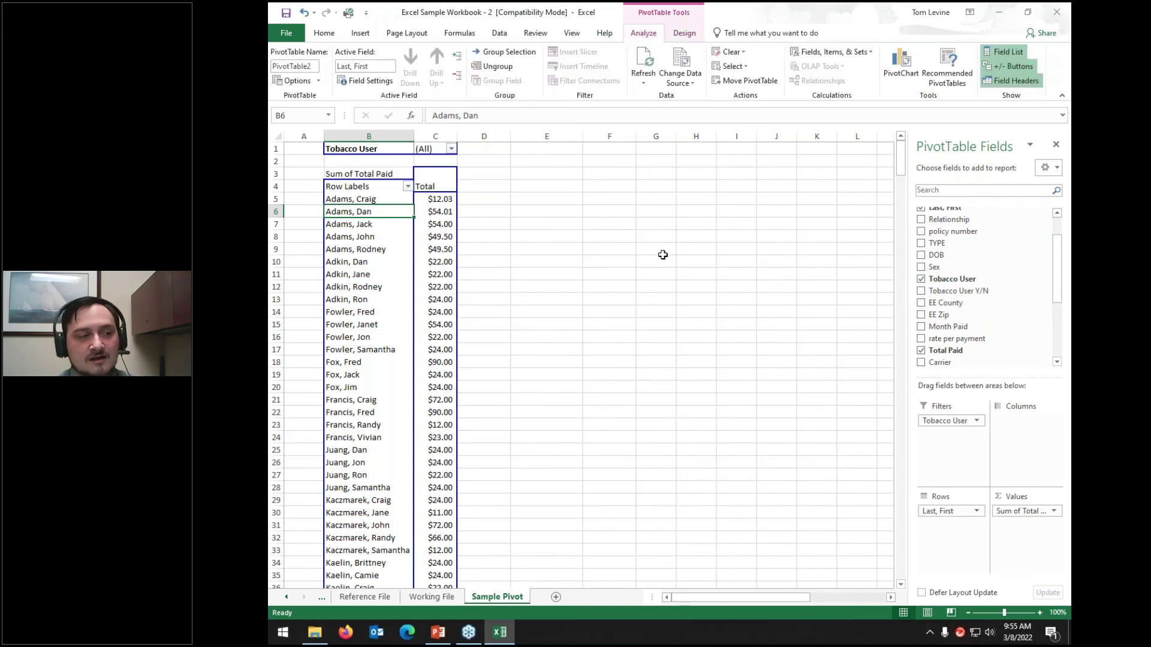
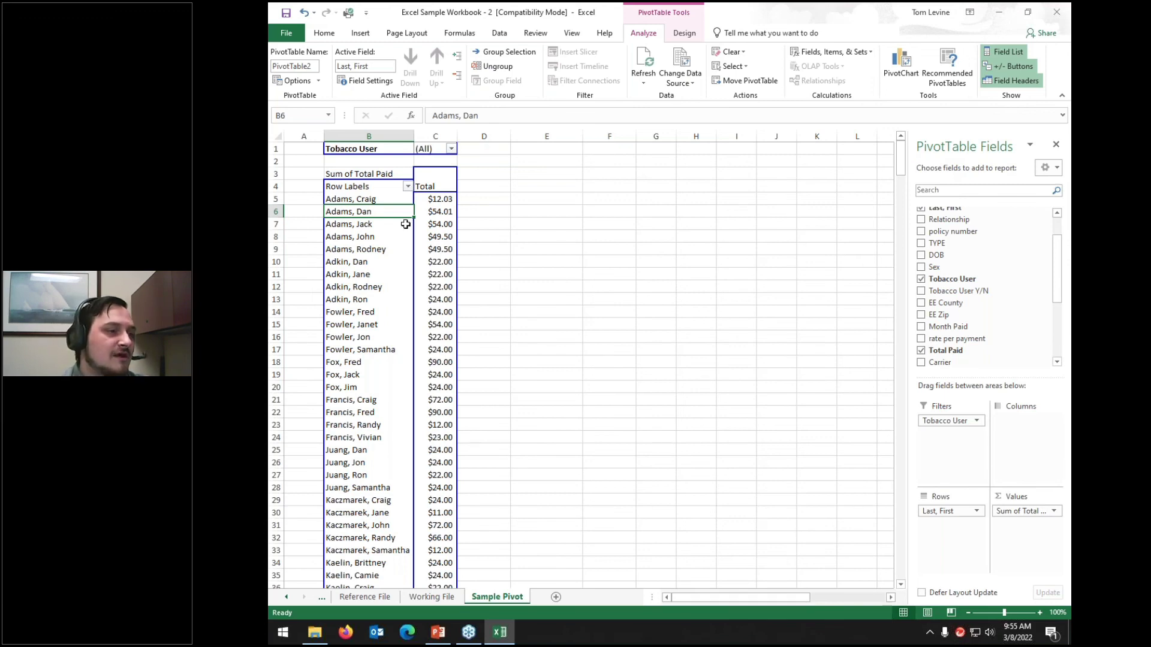
key("ctrl+space")
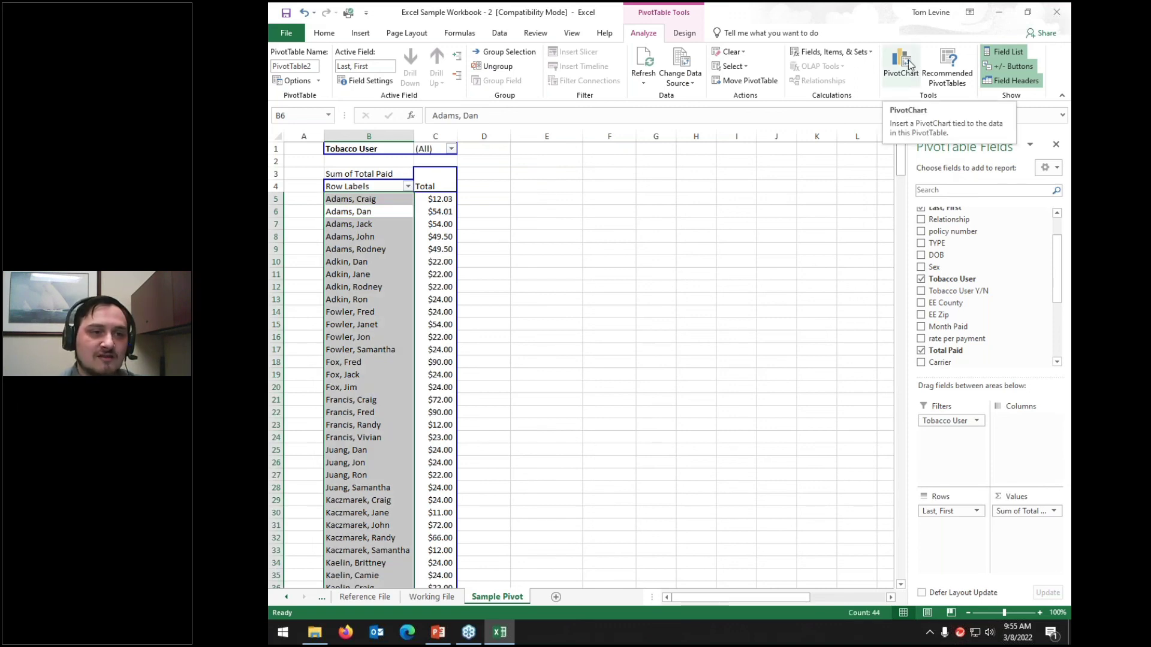
left_click(363, 597)
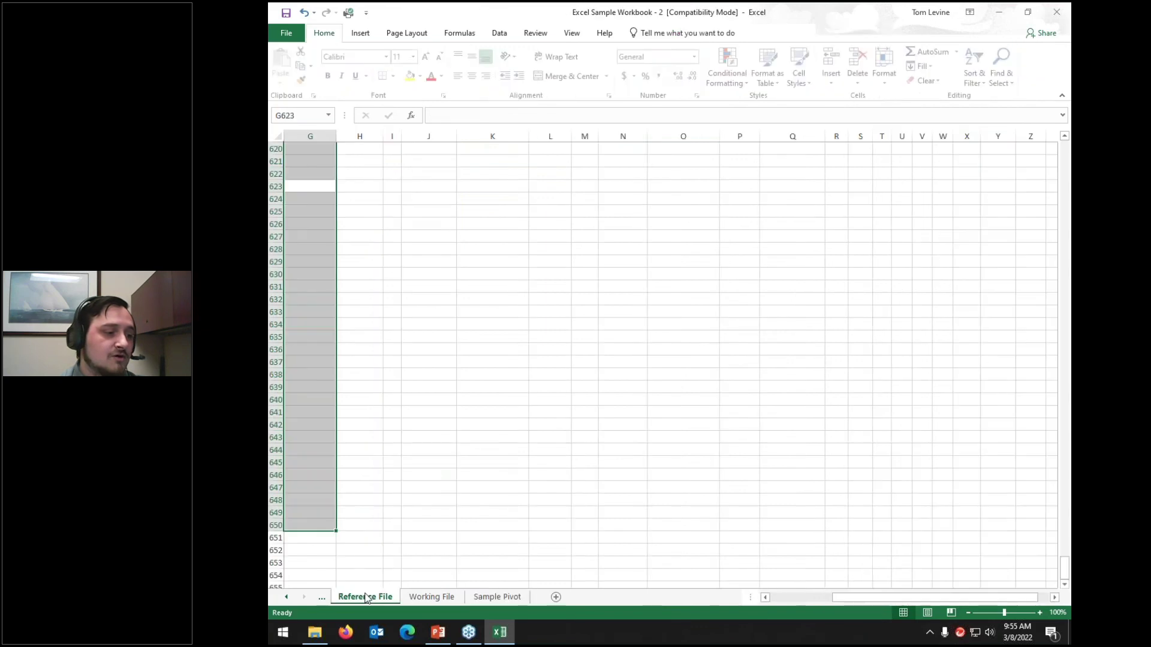
left_click_drag(900, 597, 837, 598)
scroll(630, 550, "up", 20)
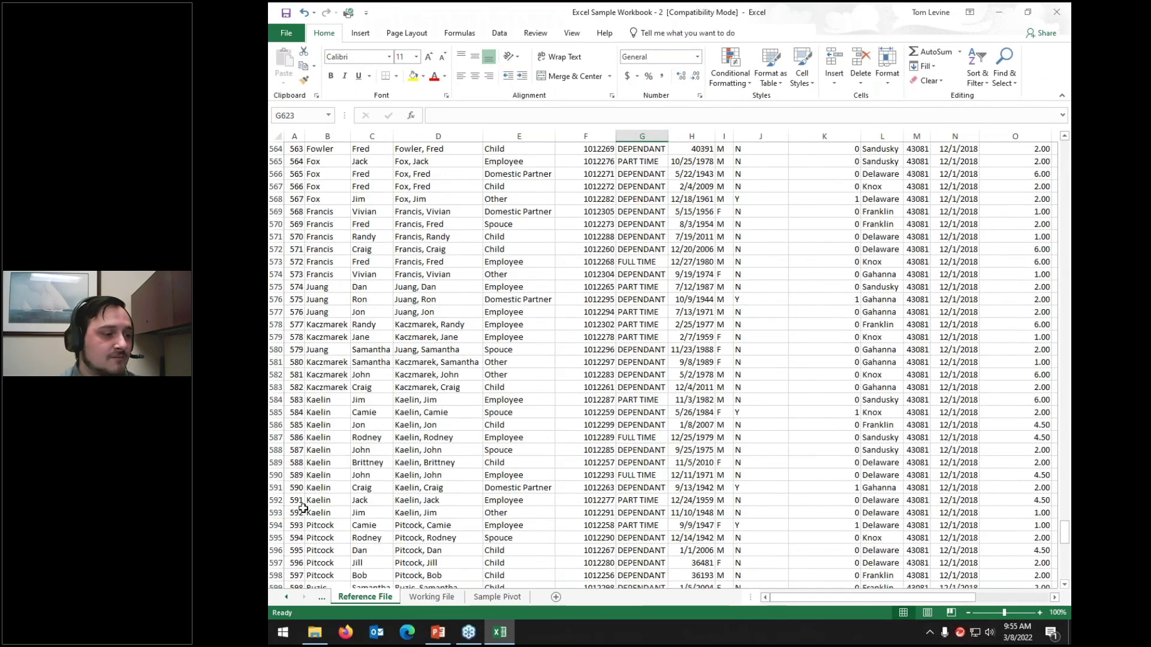
scroll(305, 505, "up", 20)
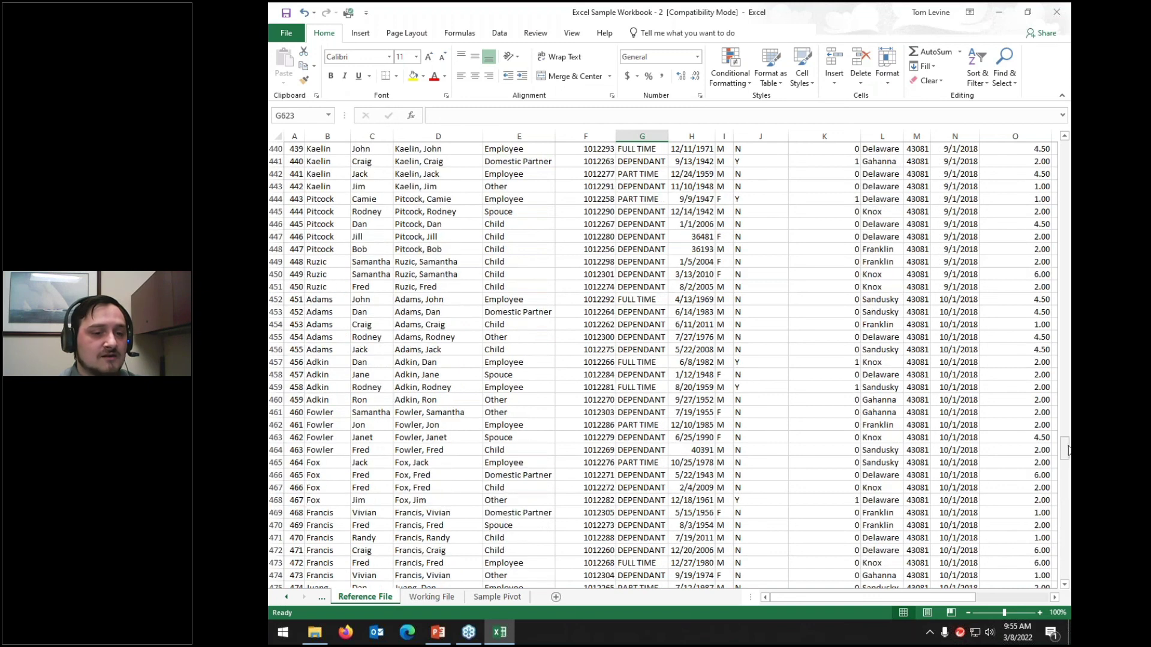
left_click_drag(1065, 448, 1064, 147)
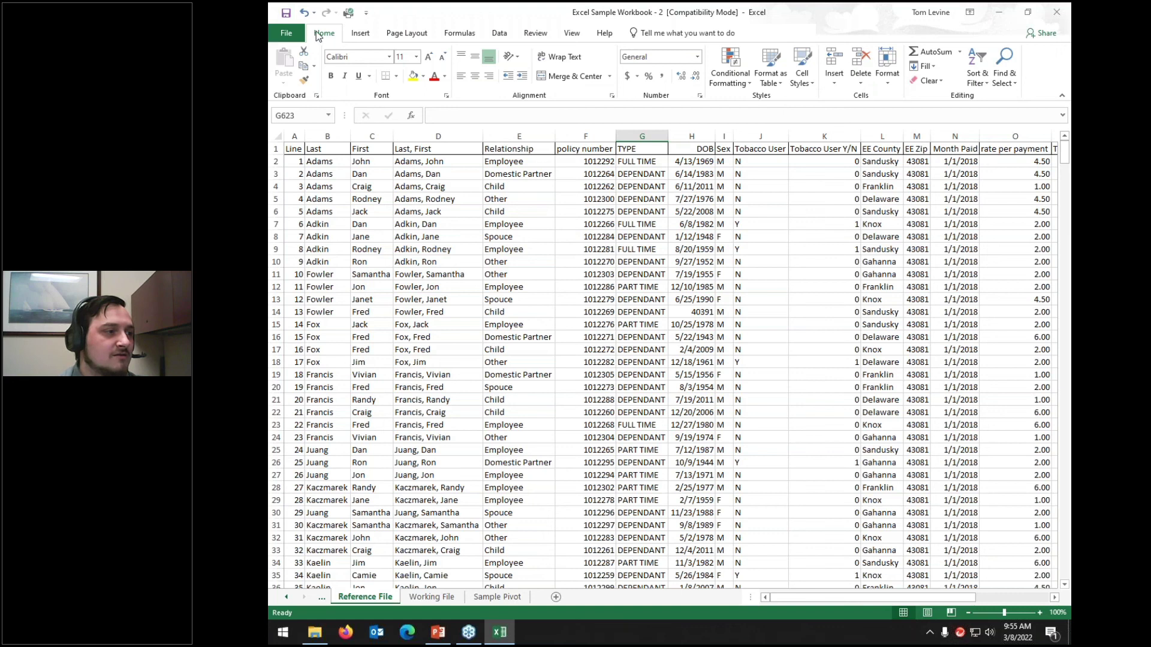
left_click(363, 36)
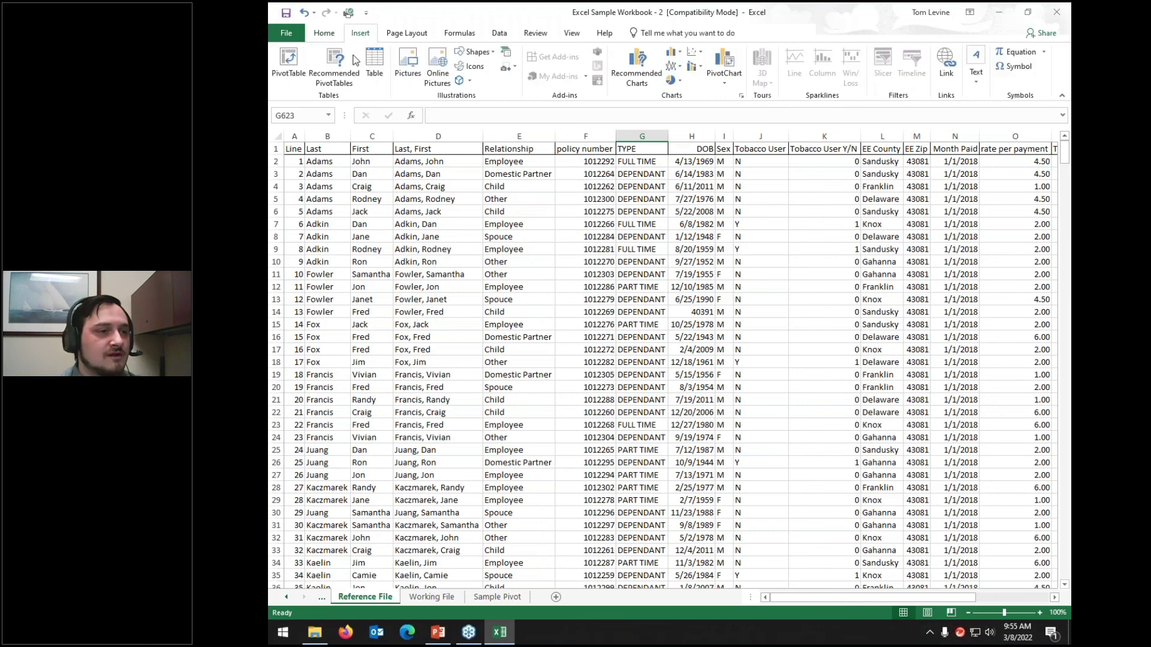
left_click(733, 80)
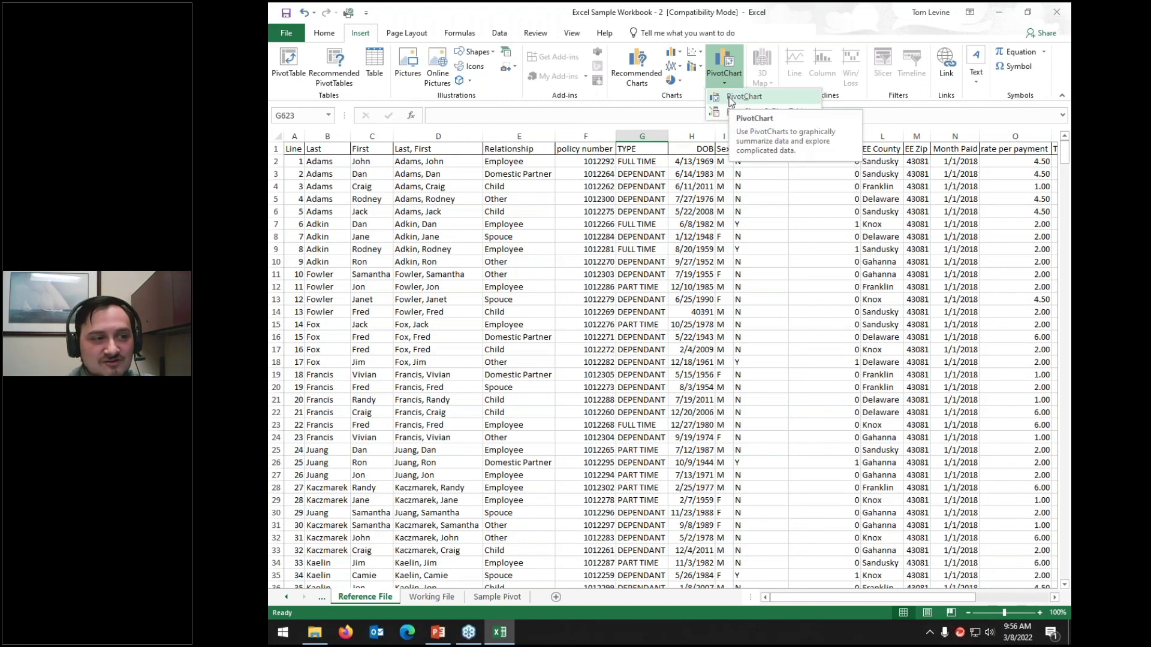
key("Escape")
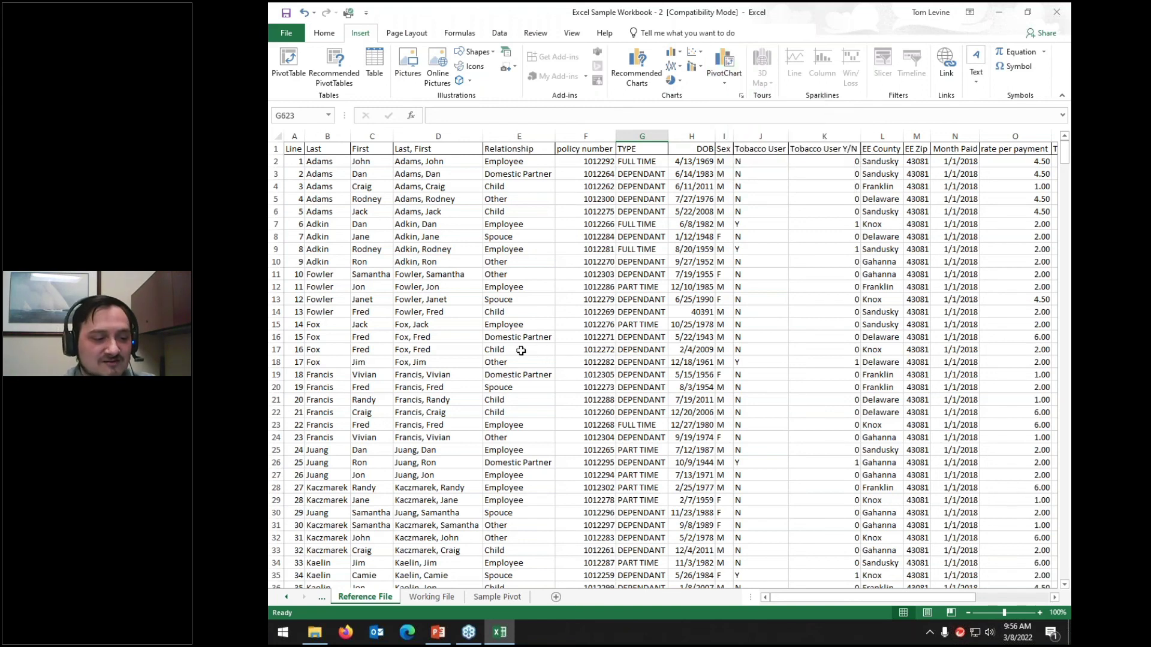
left_click(498, 597)
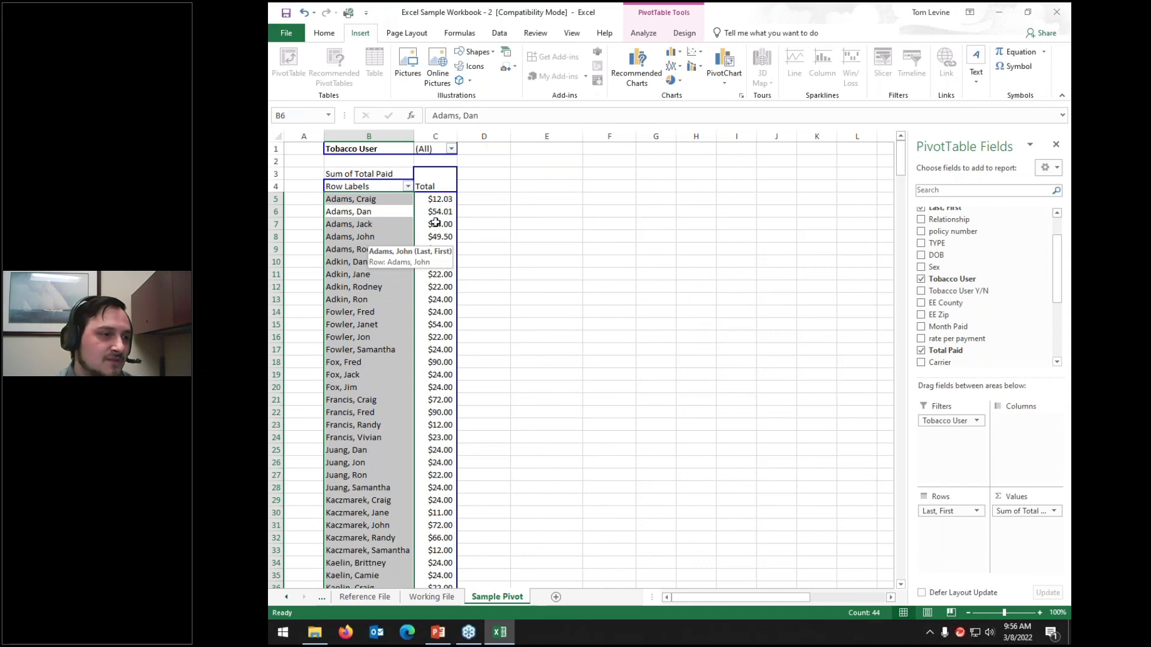
left_click(721, 81)
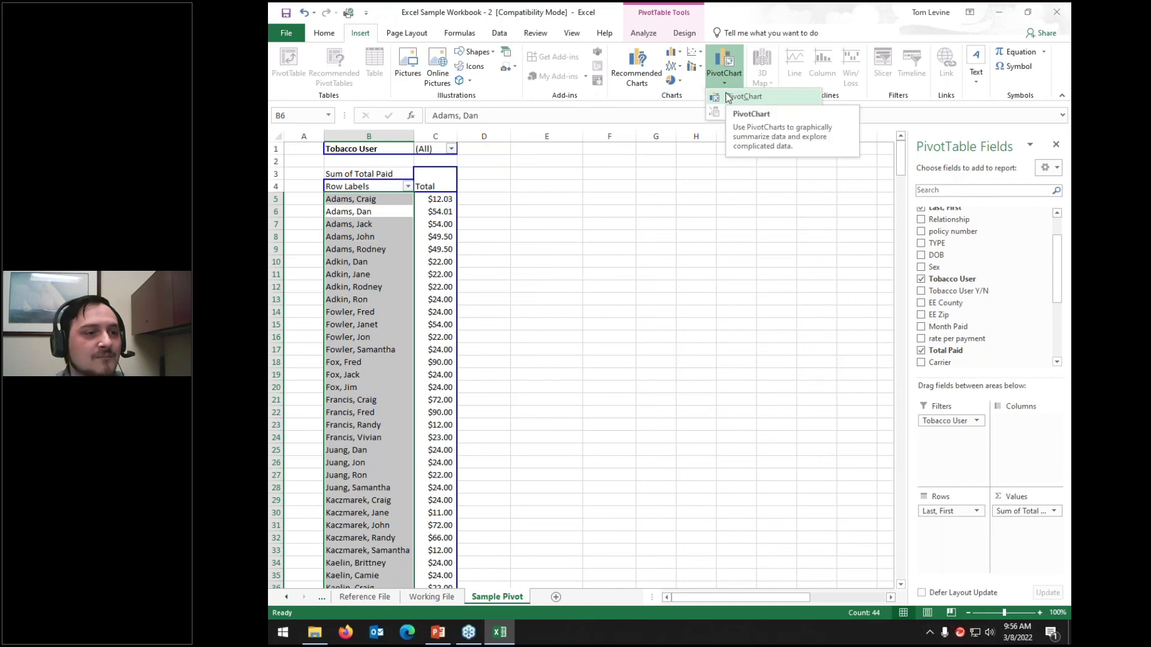
left_click(728, 97)
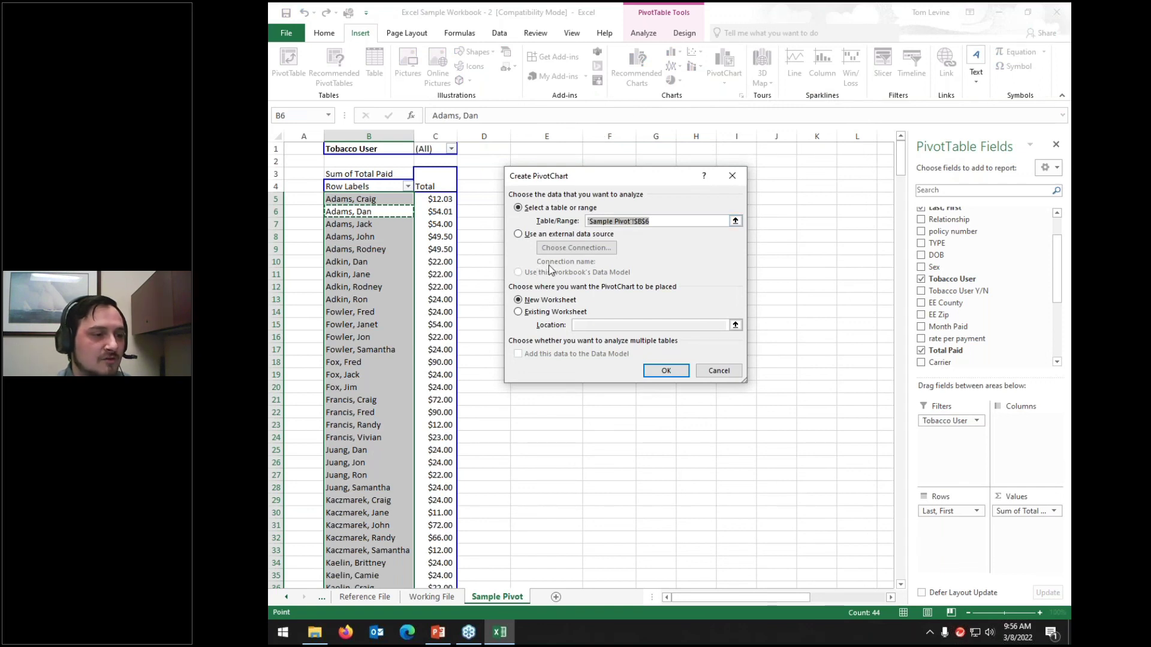
left_click(720, 223)
left_click(361, 186)
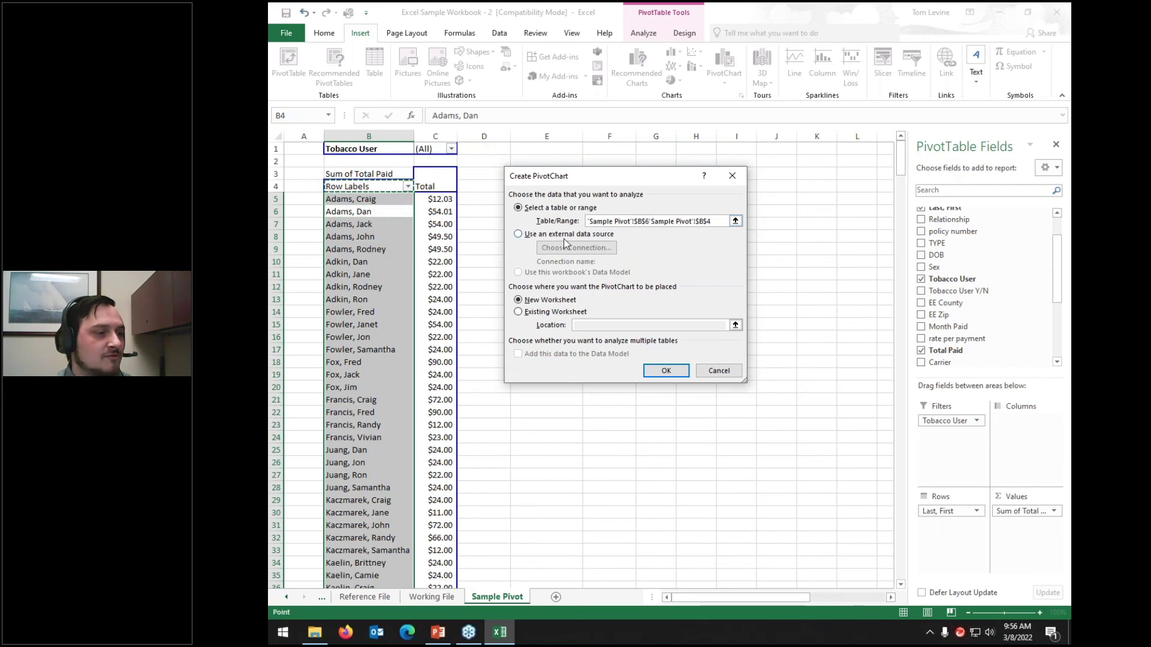
left_click(521, 312)
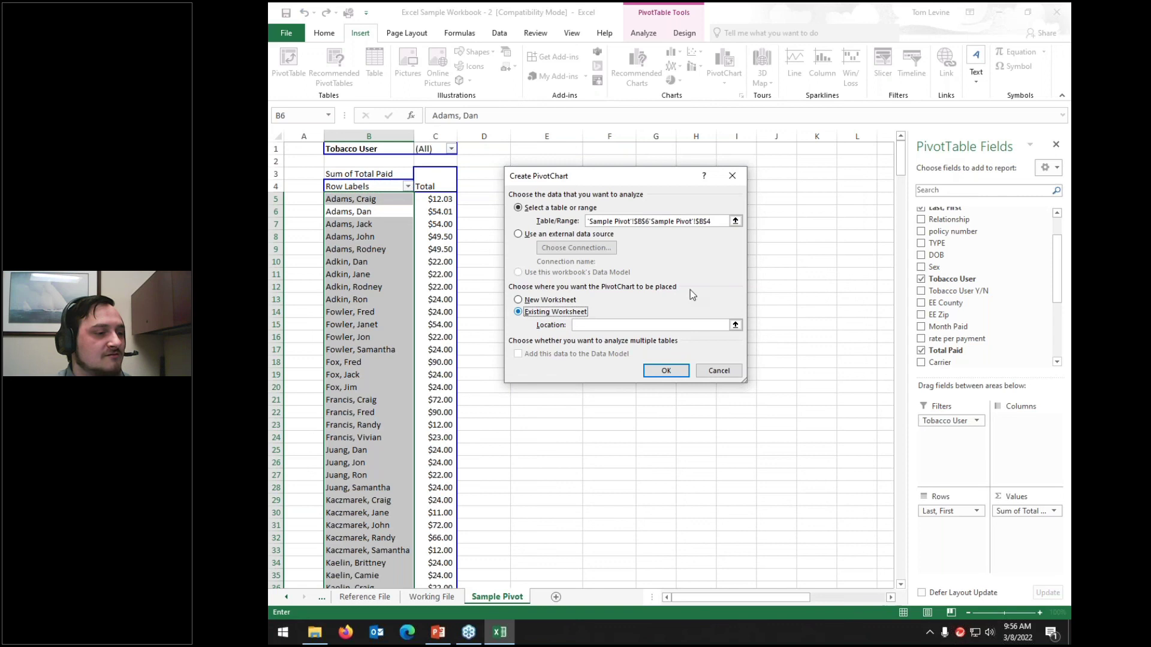
left_click(808, 185)
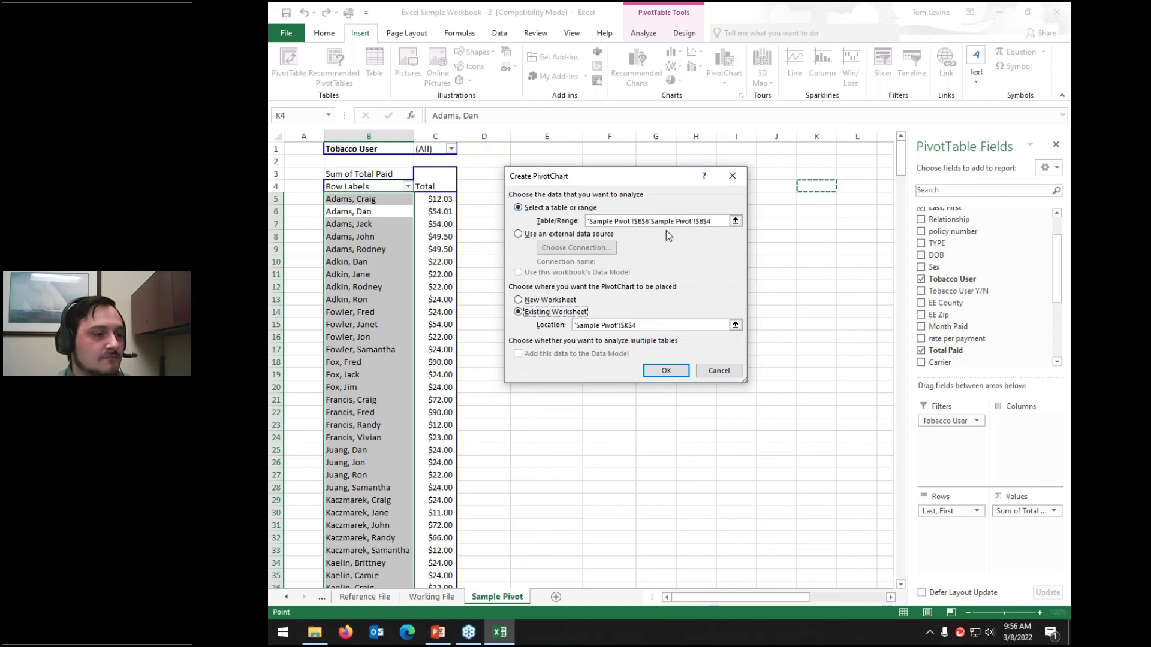
left_click_drag(713, 221, 637, 222)
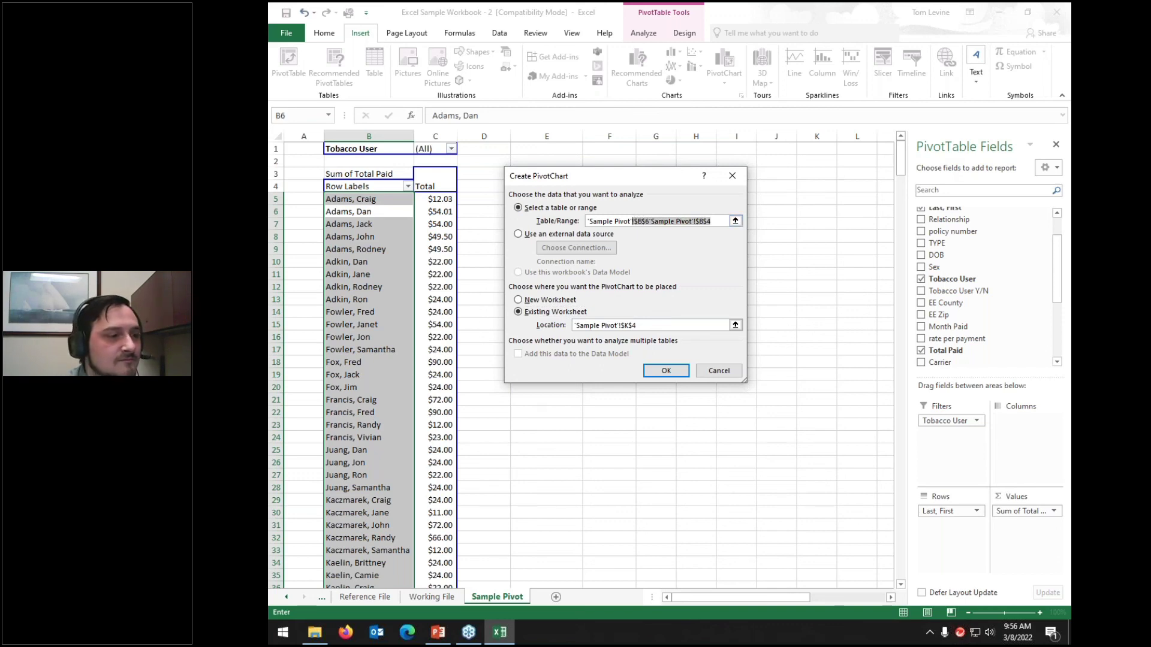
key("BackSpace")
key("BackSpace")
key("BackSpace")
key("BackSpace")
key("BackSpace")
key("BackSpace")
key("BackSpace")
key("BackSpace")
key("BackSpace")
key("BackSpace")
key("BackSpace")
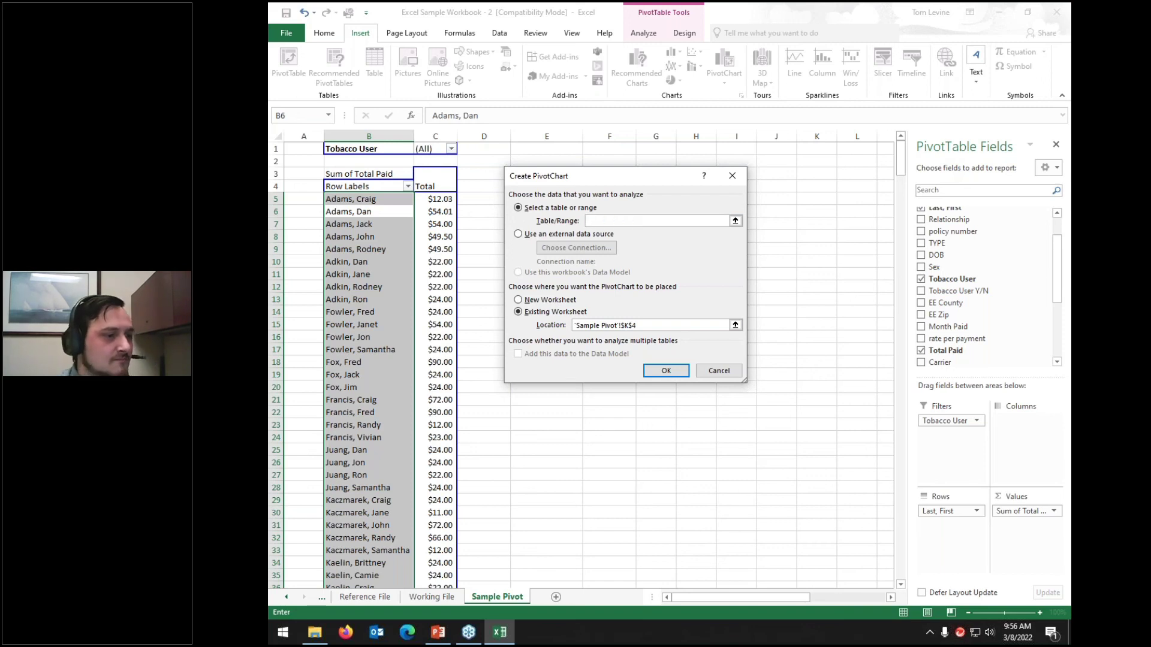
left_click(362, 149)
left_click(715, 369)
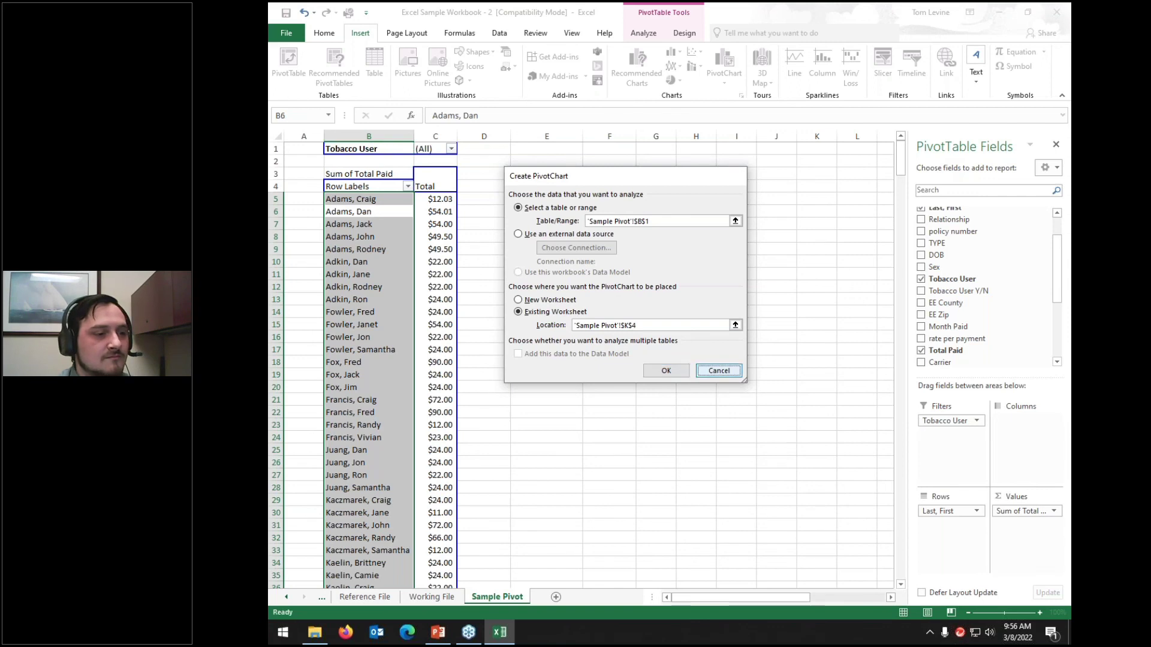
Delete columns B and C on the Sample Pivot sheet to remove the existing pivot table
left_click(345, 147)
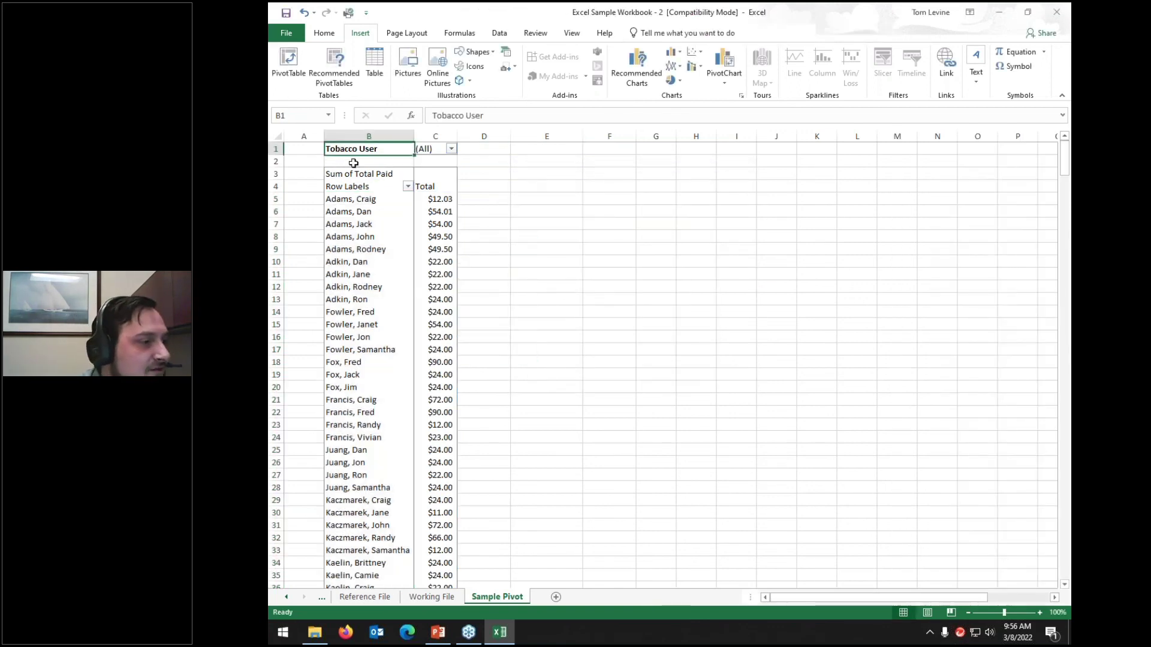
left_click_drag(369, 129, 435, 136)
right_click(416, 227)
left_click(442, 328)
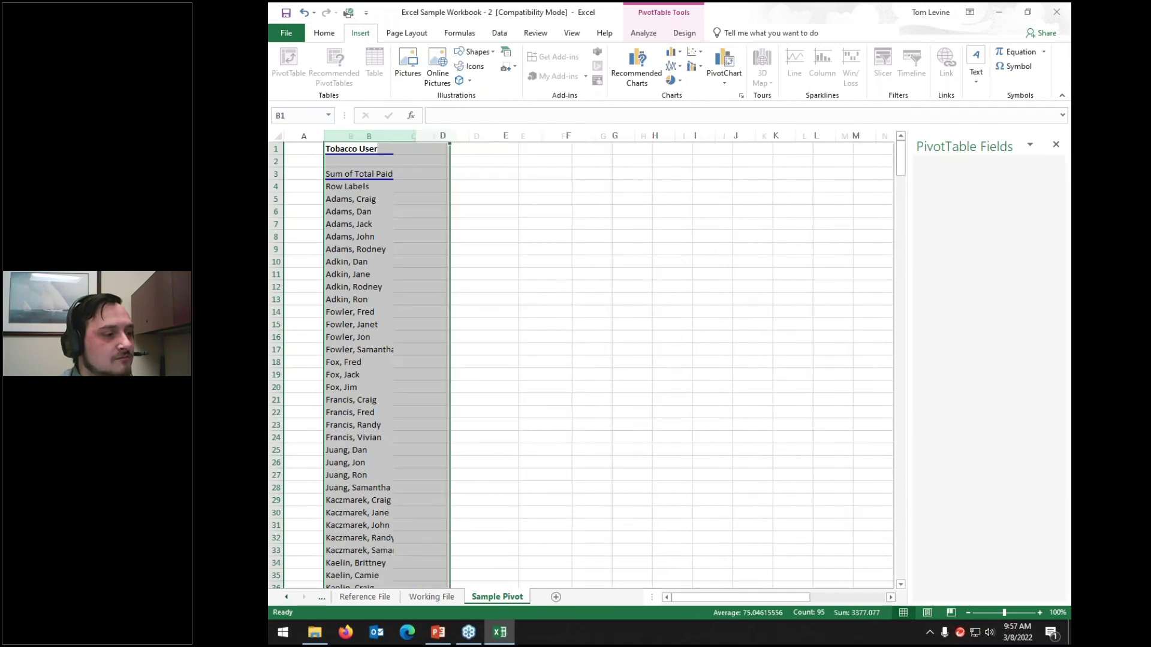
Insert a PivotChart based on the Reference File range A1:Z601, placed on the existing Sample Pivot sheet at cell B2
key("ctrl+Page_Up")
key("ctrl+Page_Up")
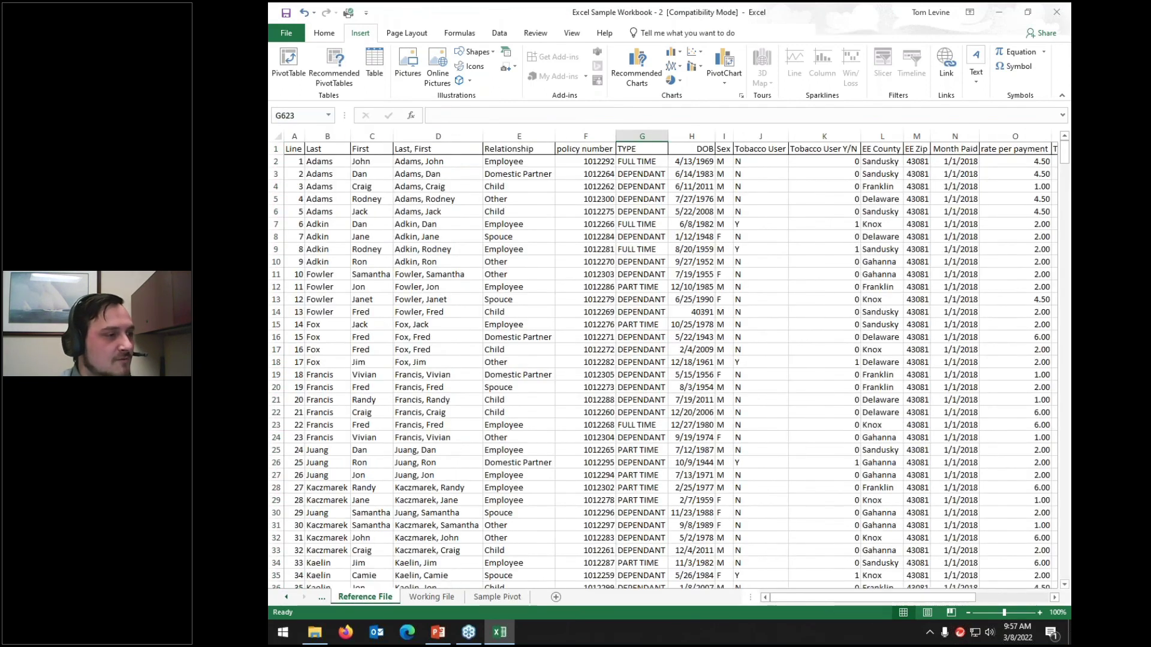
left_click(288, 150)
key("ctrl+shift+Right")
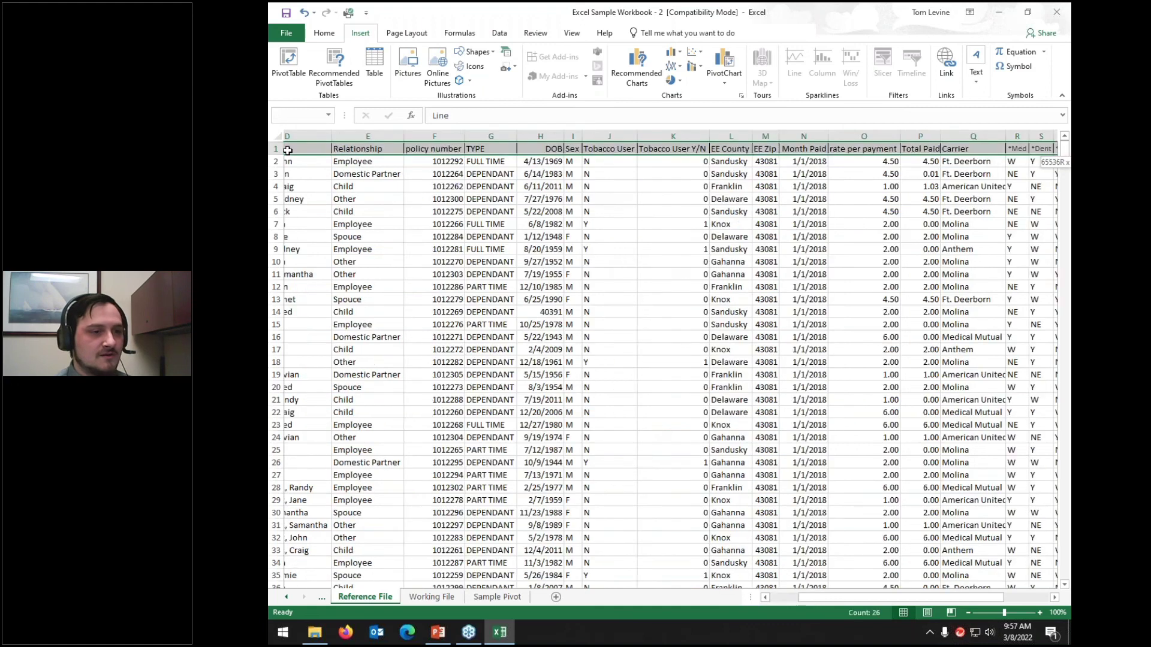
key("ctrl+shift+Down")
left_click(722, 84)
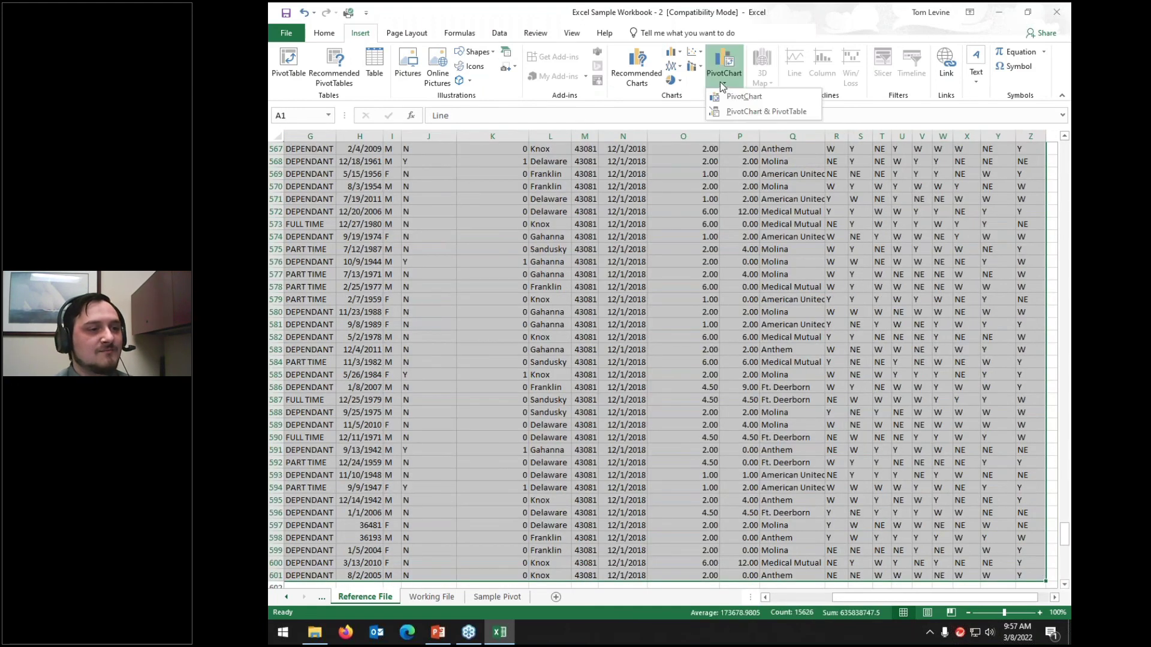
left_click(727, 94)
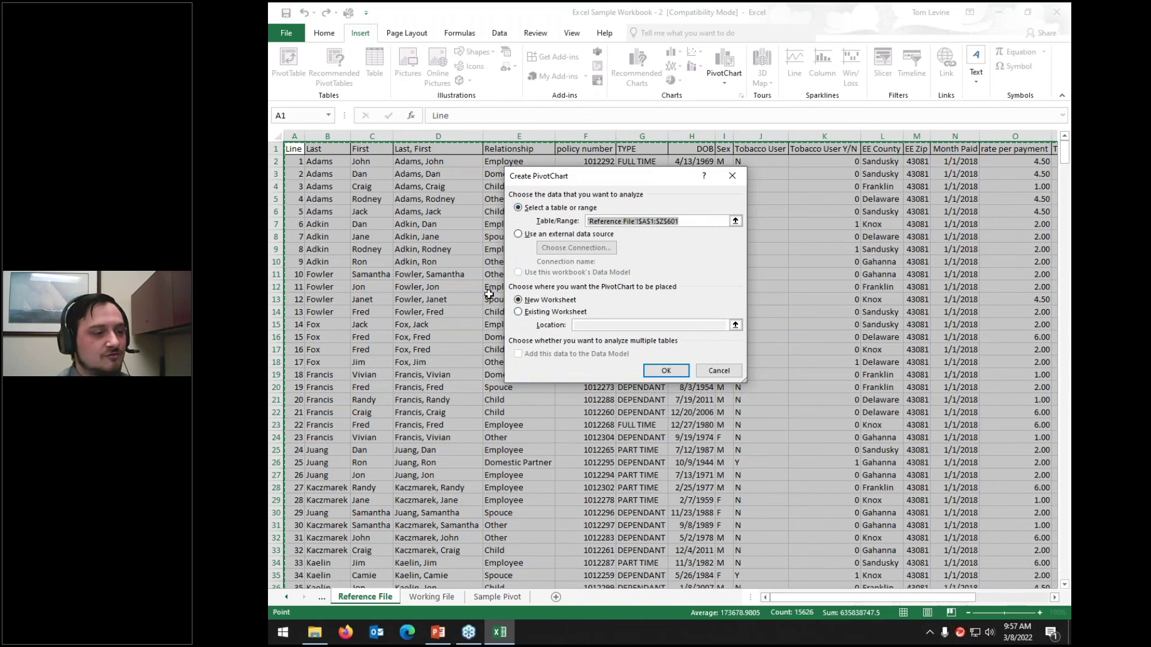
left_click(519, 311)
left_click(497, 597)
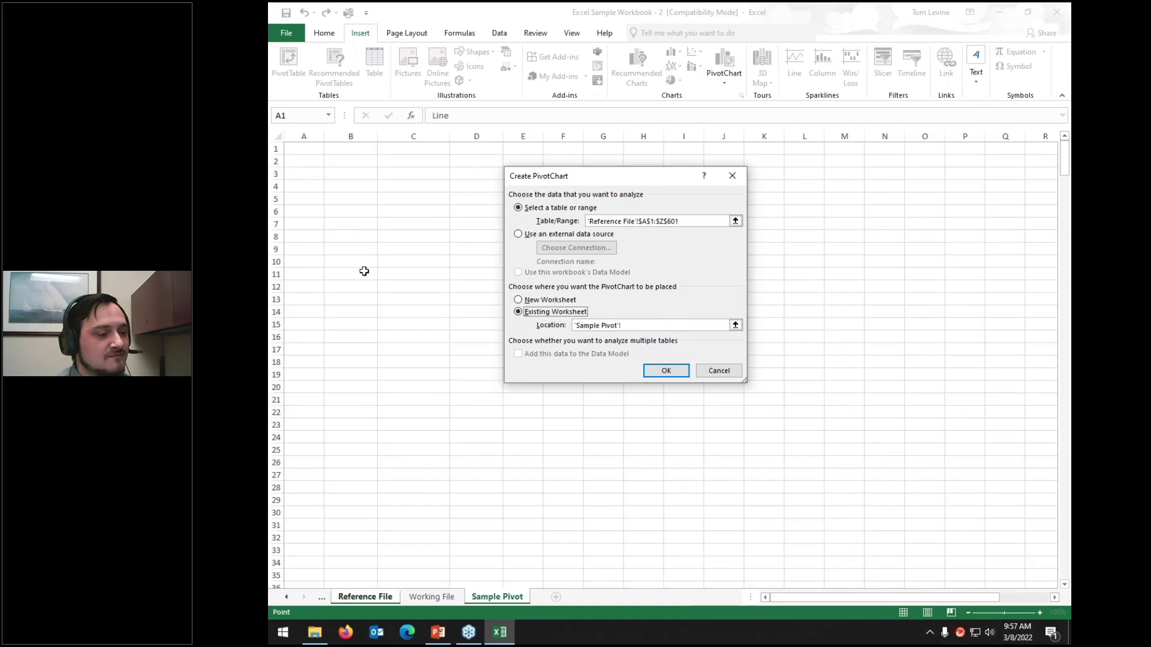
left_click(340, 160)
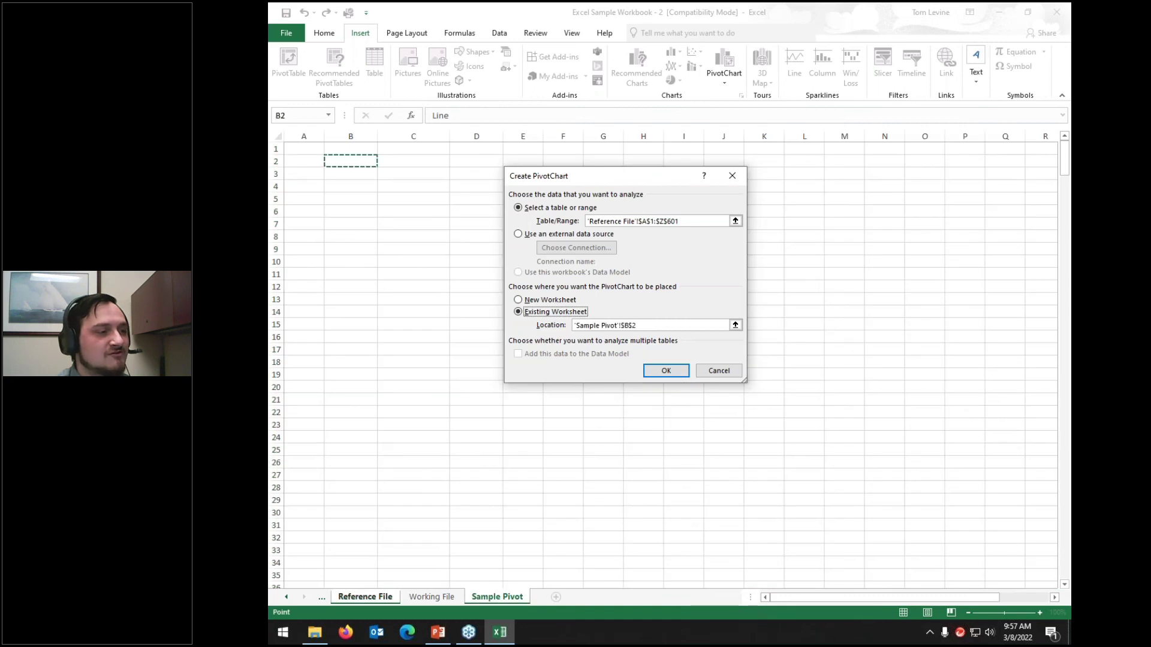
left_click(659, 370)
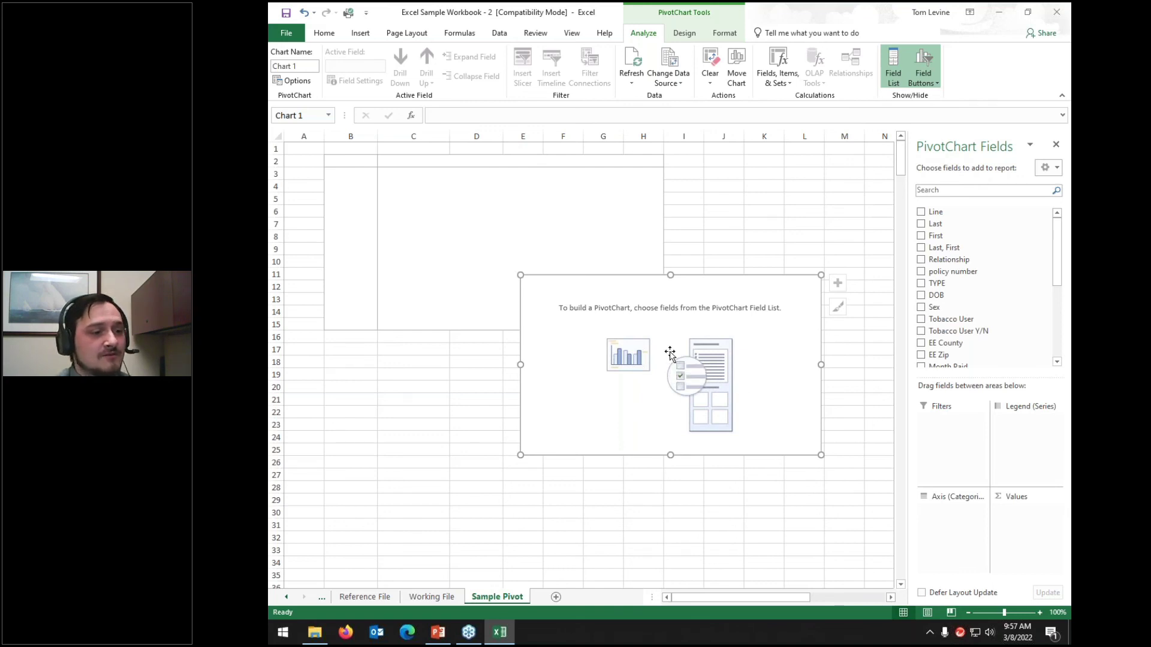
Add Last, First as the PivotChart's axis category field and Total Paid as its value field
left_click_drag(944, 247, 971, 518)
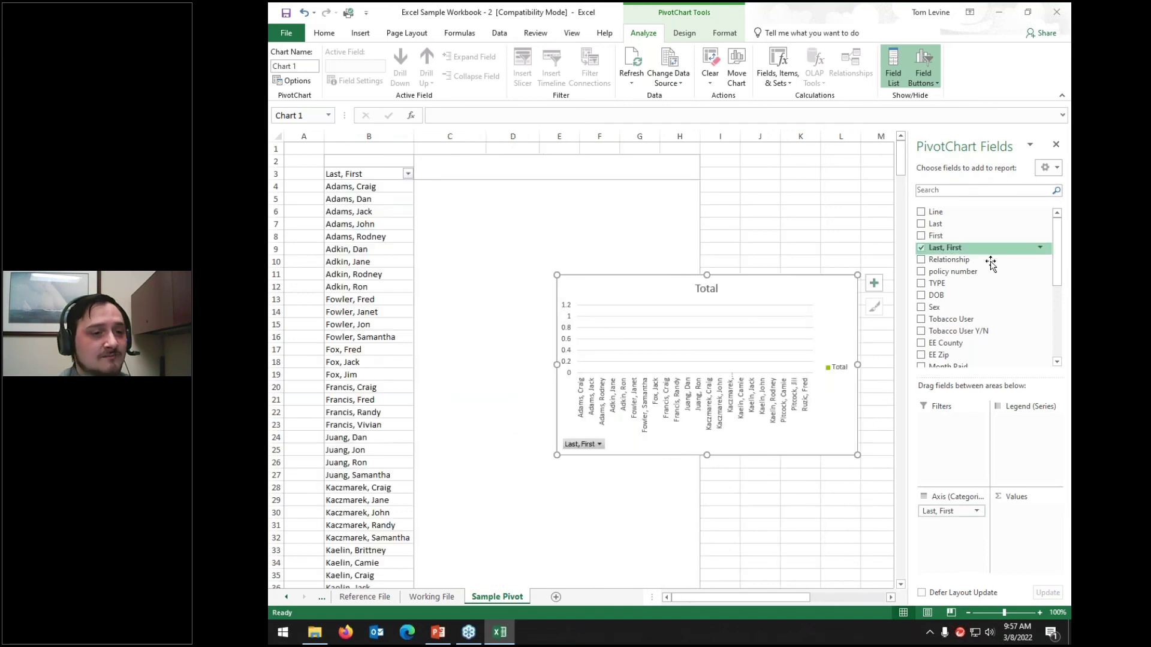
scroll(959, 332, "down", 3)
scroll(960, 334, "down", 3)
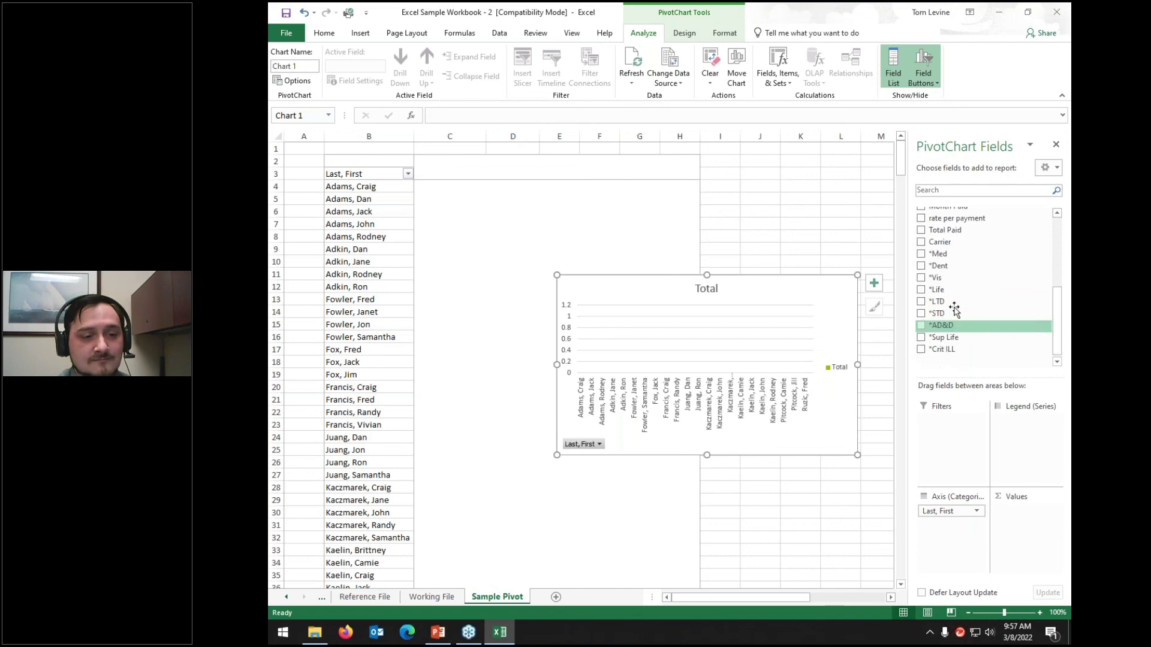
left_click_drag(959, 252, 1027, 511)
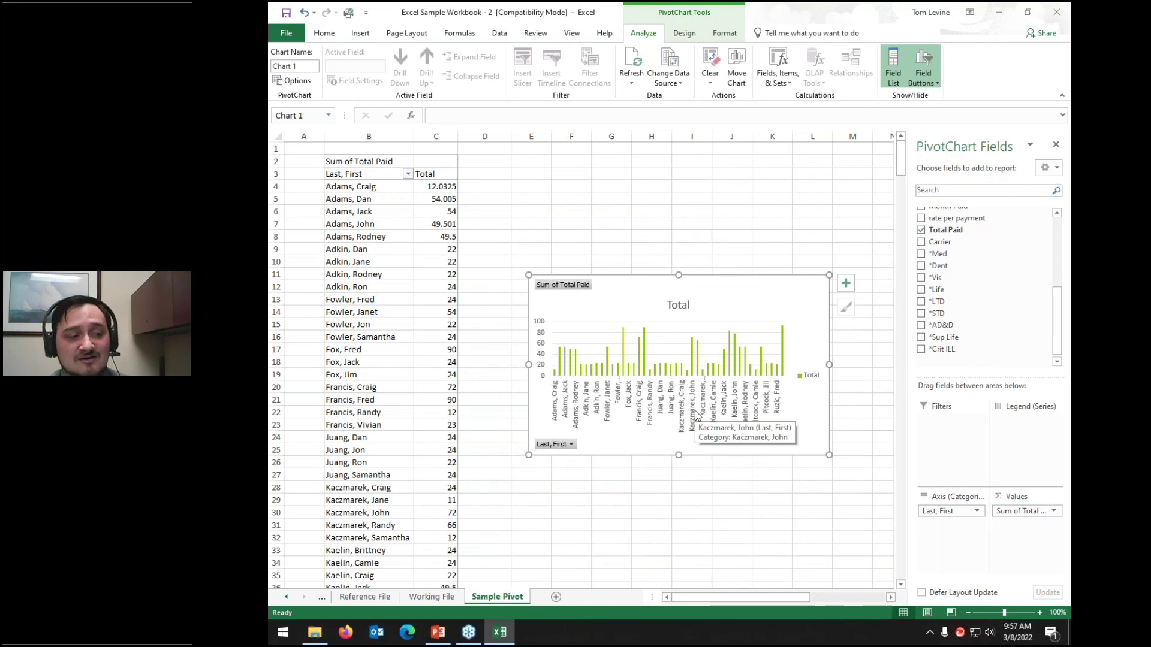
Filter the PivotChart's Last, First categories to only the third and seventh people listed, and compare the linked pivot table with the chart
left_click(560, 445)
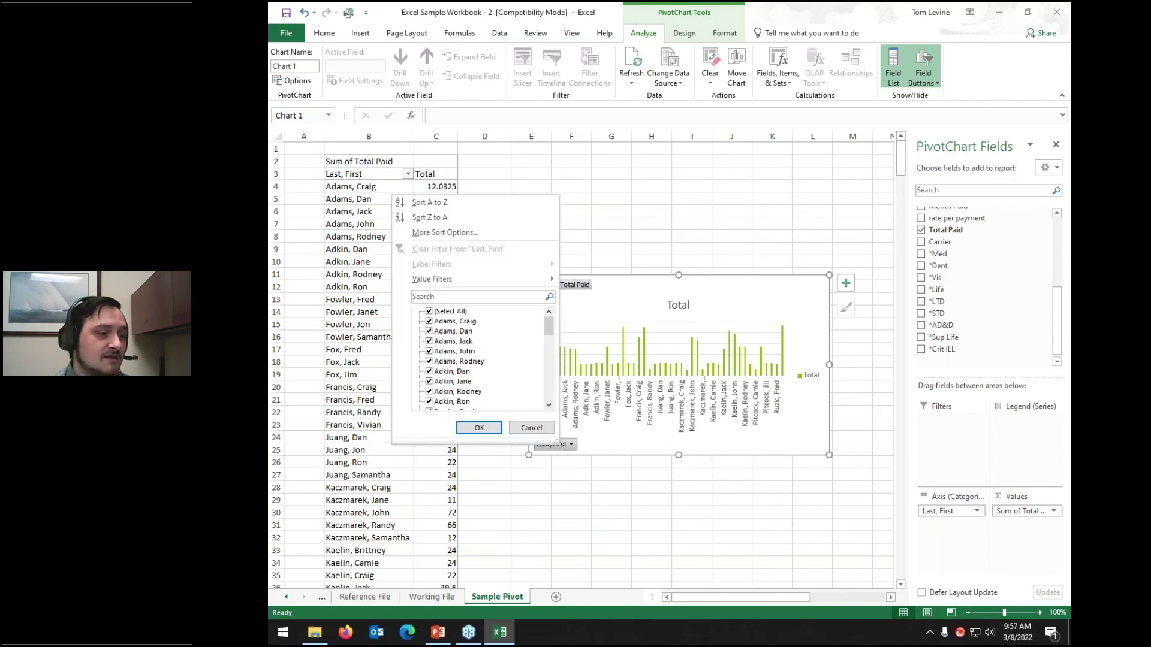
left_click(430, 311)
left_click(429, 341)
scroll(430, 348, "down", 1)
left_click(430, 351)
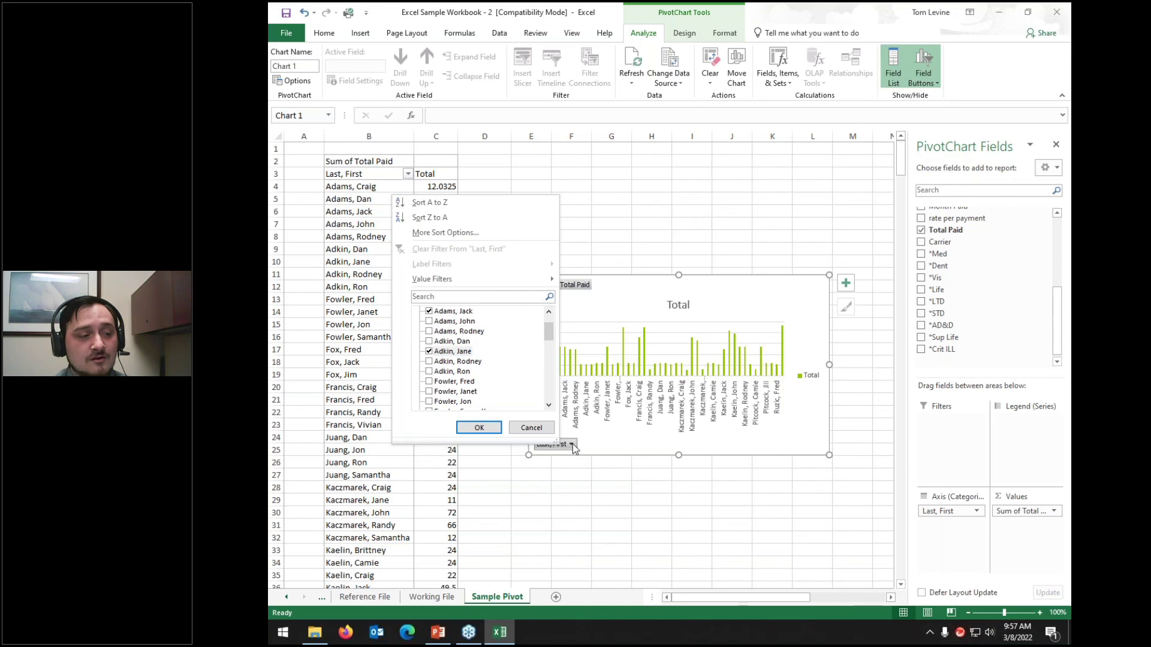
left_click(493, 428)
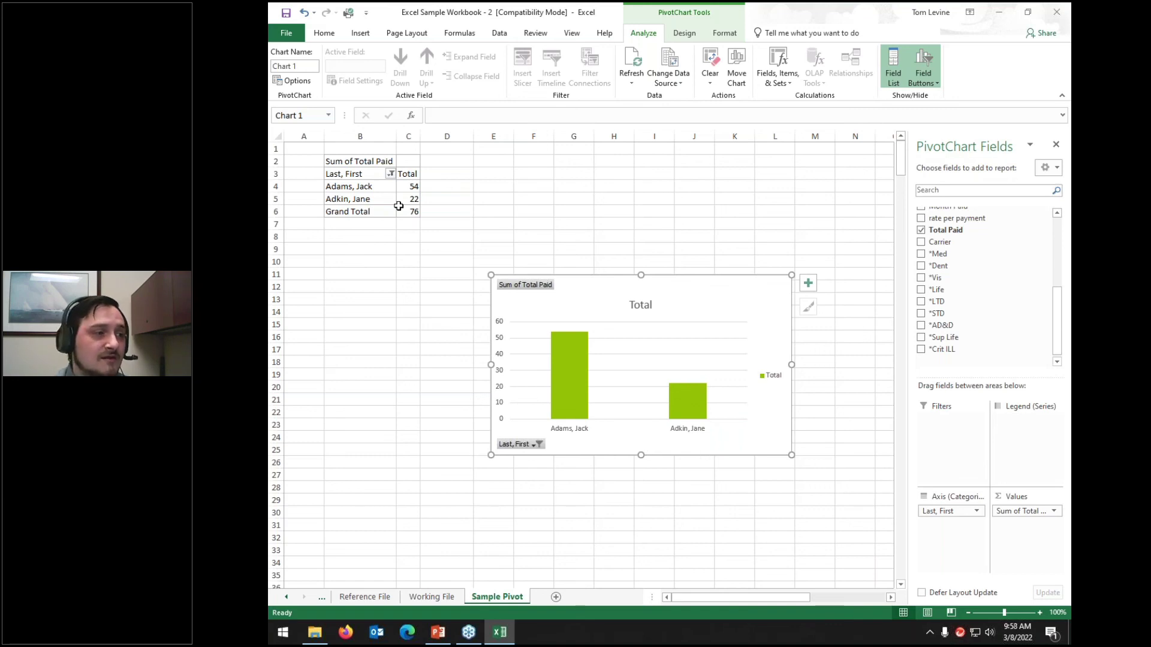
left_click(359, 190)
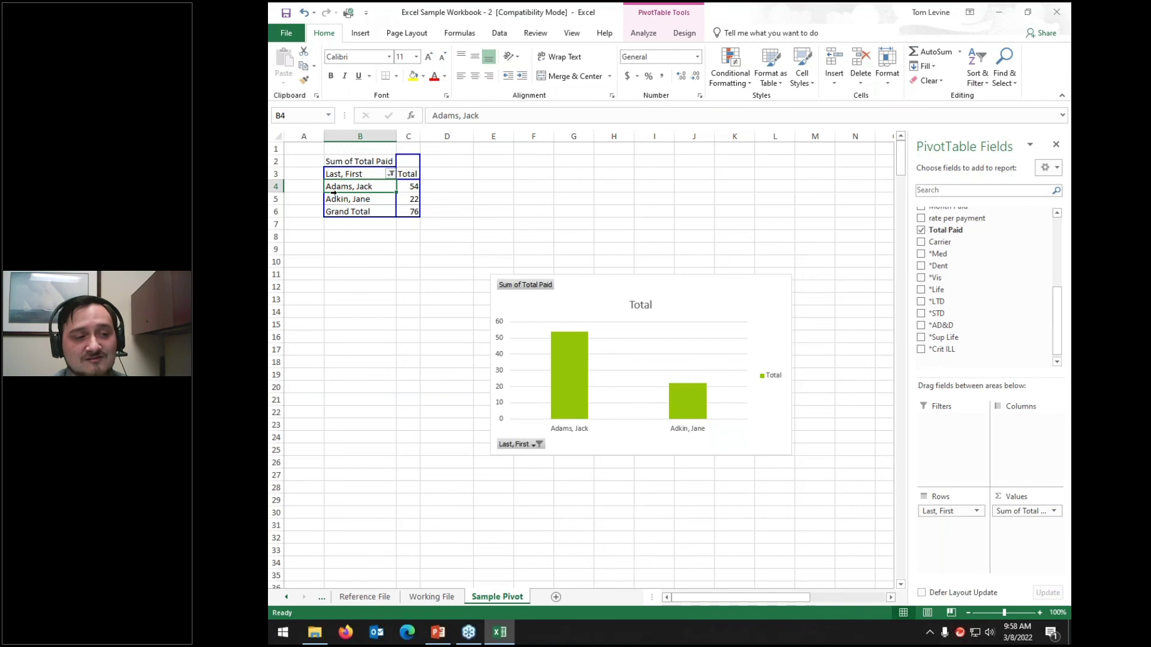
left_click(638, 355)
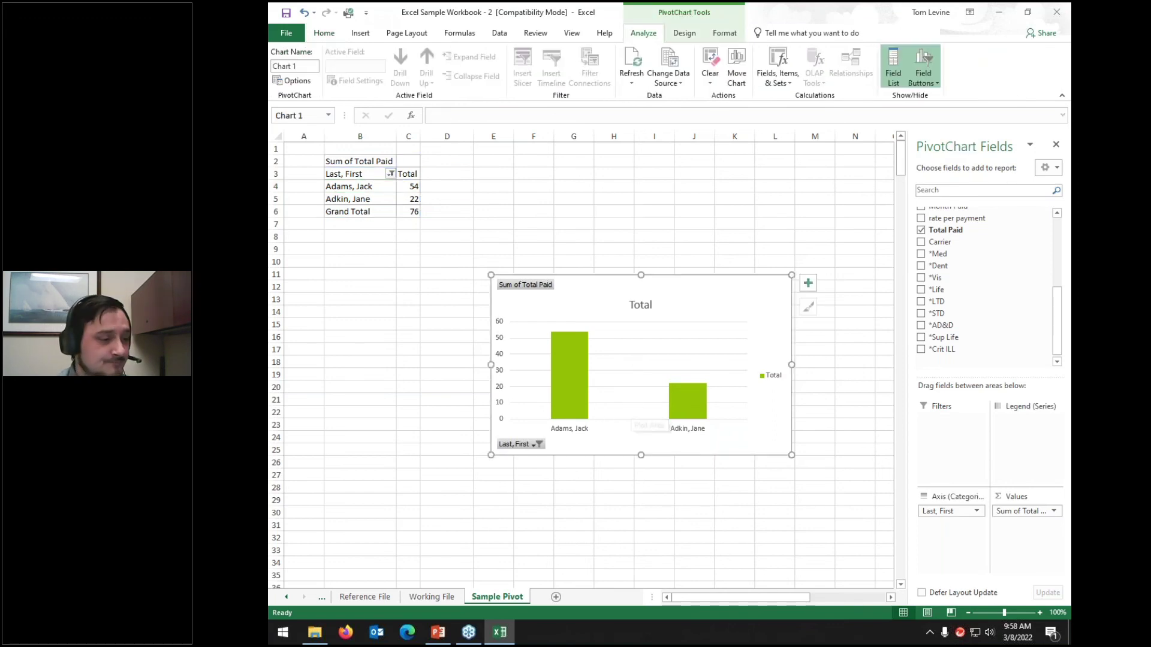
Restore all people in the PivotChart's Last, First filter
left_click(539, 445)
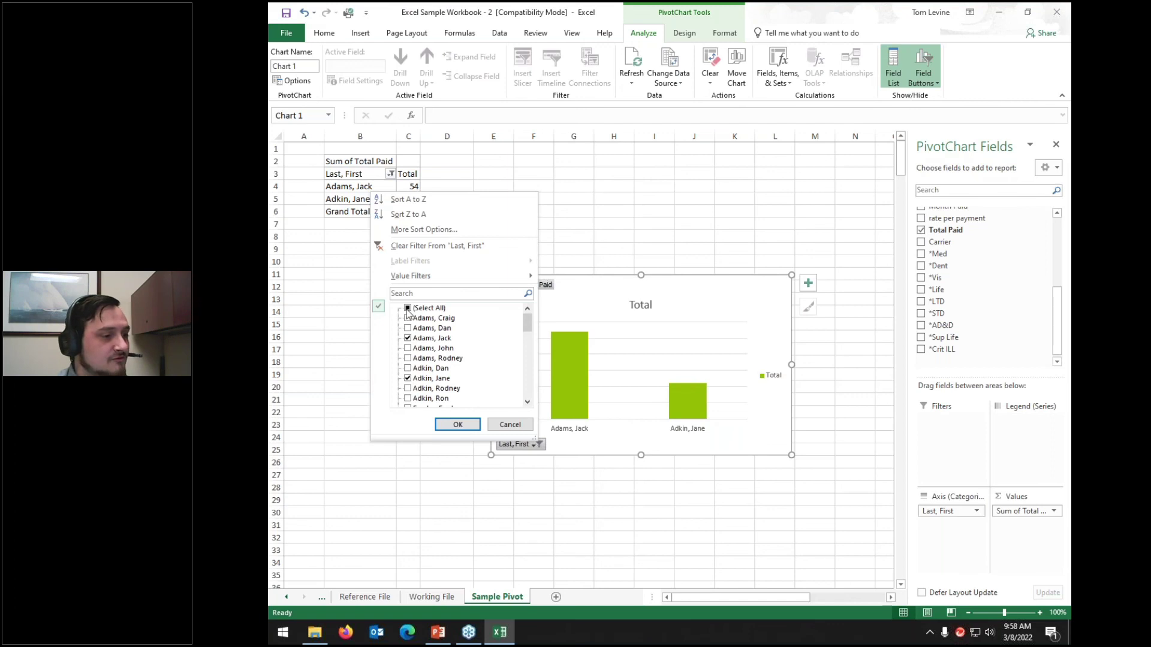
left_click(407, 308)
left_click(458, 425)
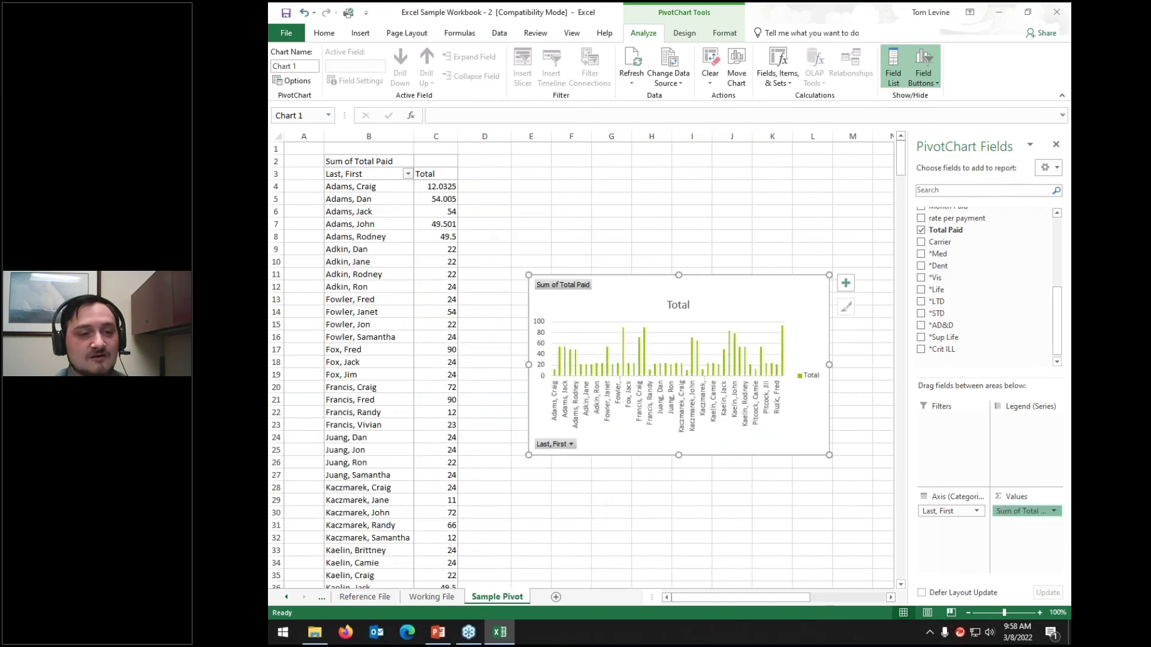
Replace Total Paid with Tobacco User Y/N as the PivotChart's value field
left_click(921, 231)
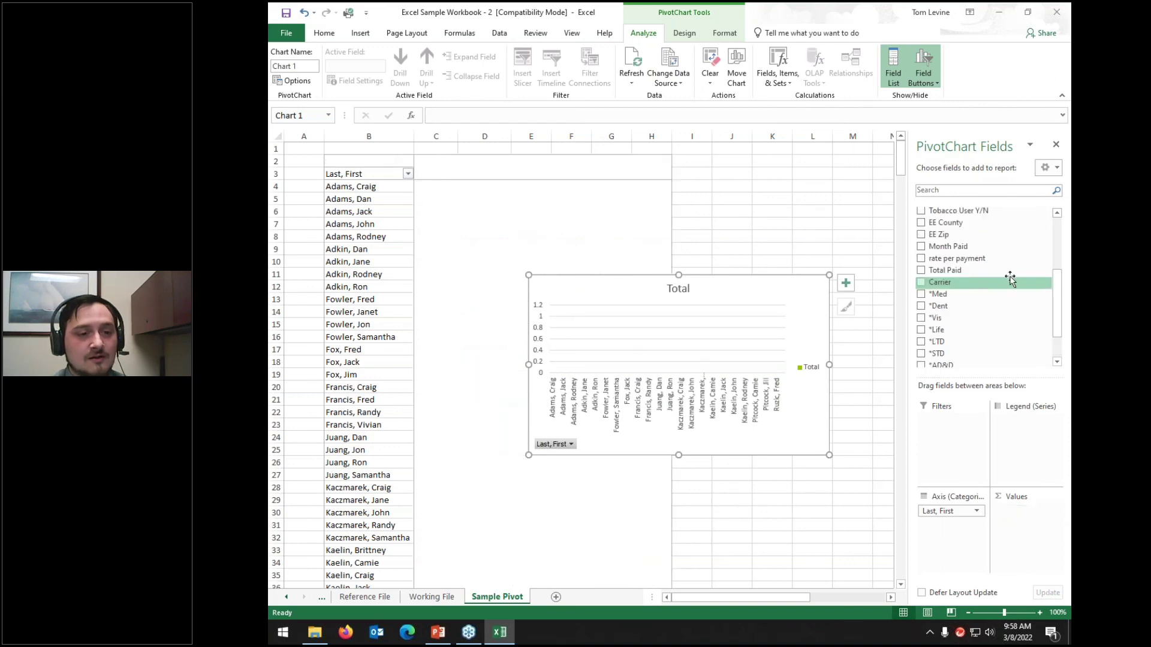
scroll(968, 255, "up", 1)
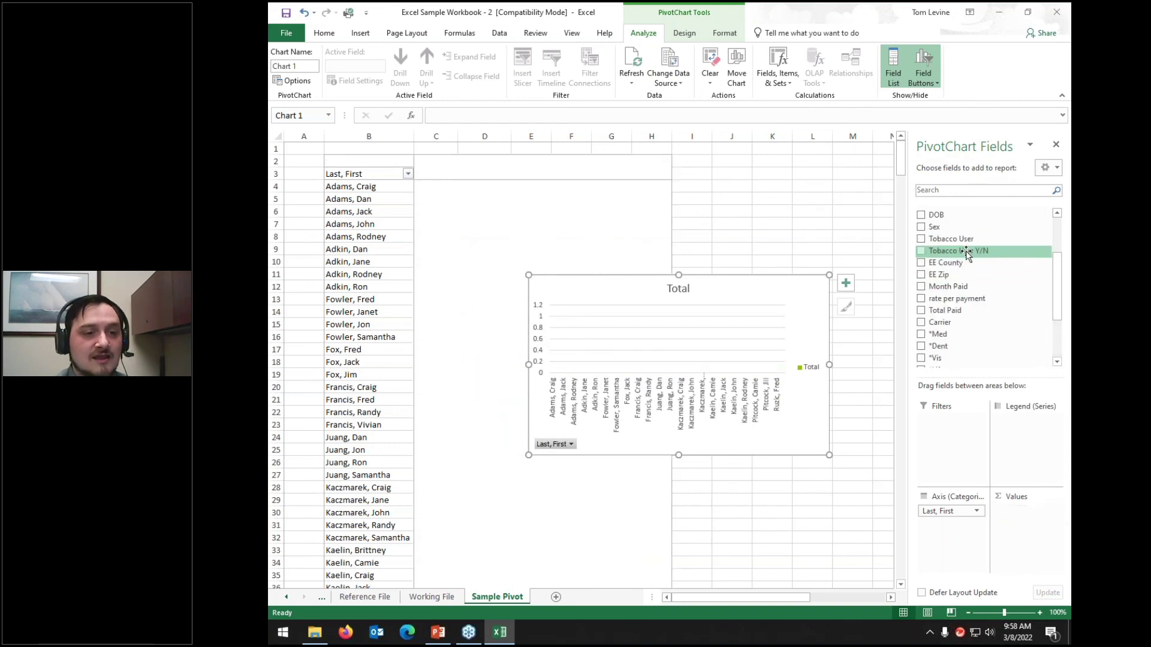
left_click_drag(965, 253, 1017, 520)
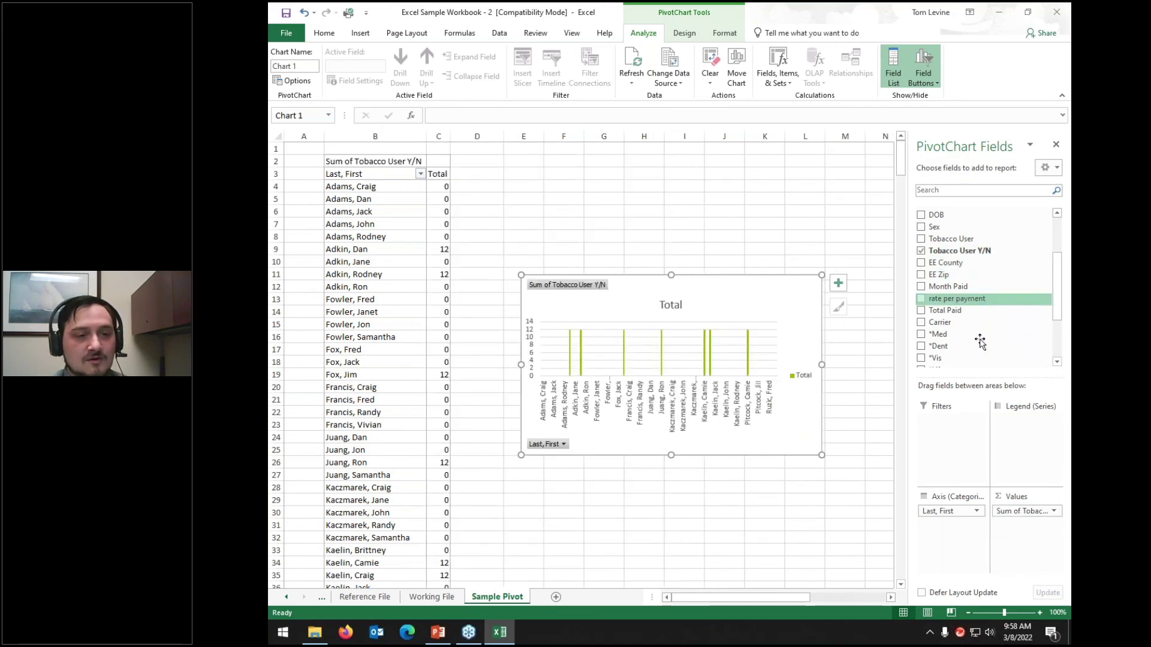
Summarize the Tobacco User Y/N value field by Count
left_click(1052, 512)
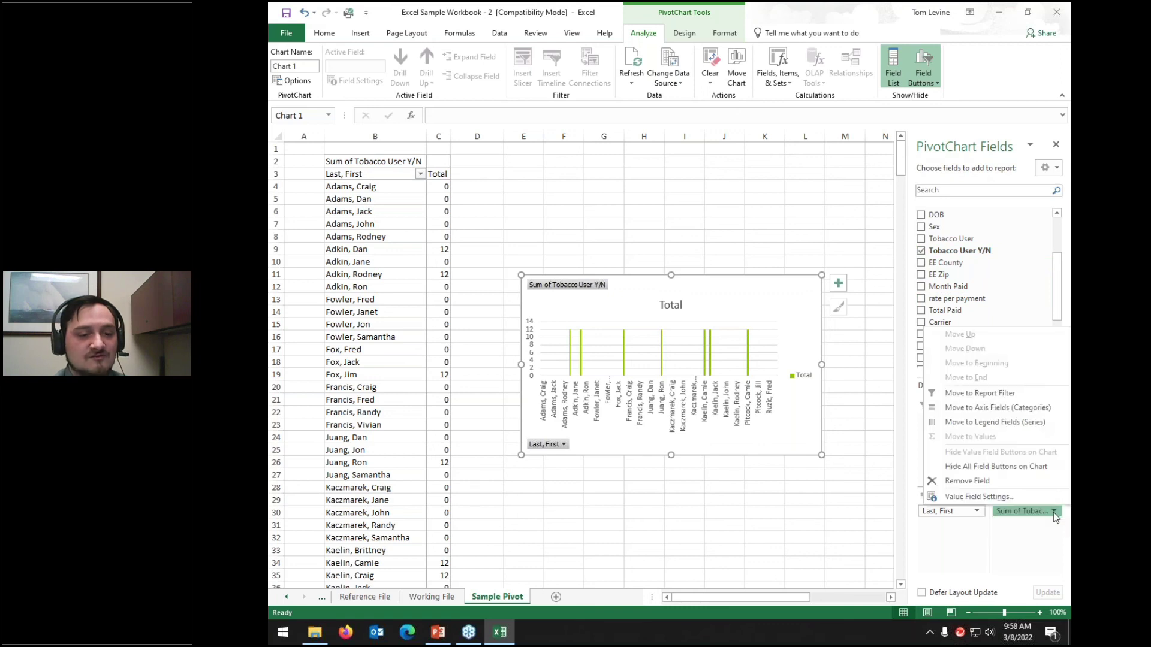
left_click(959, 498)
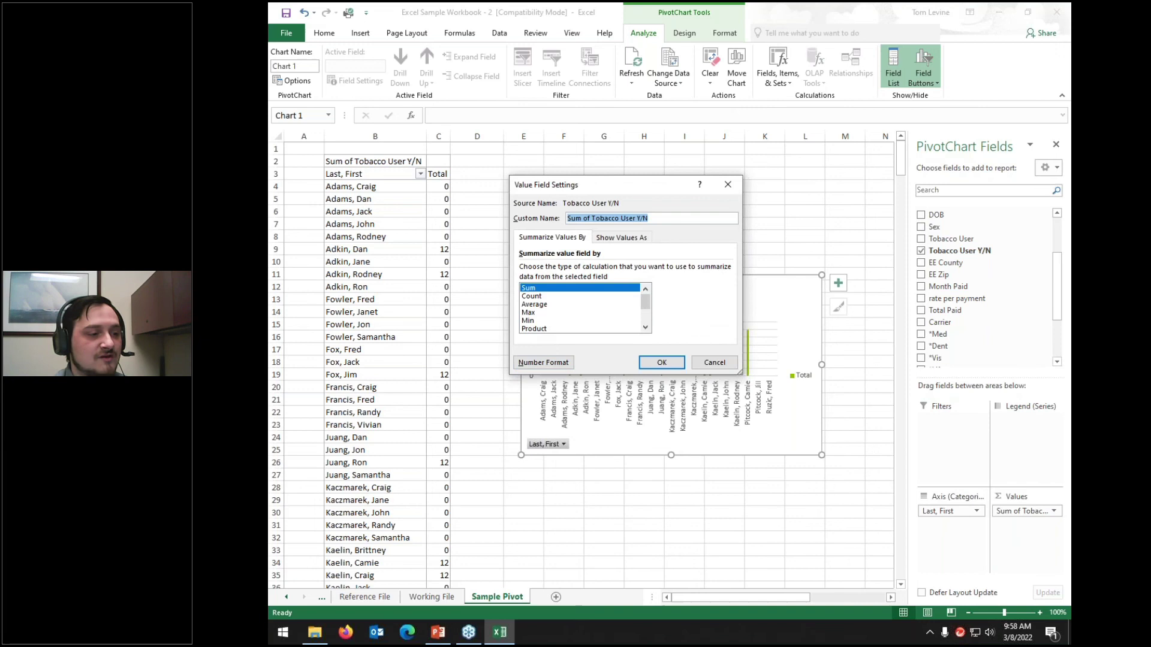
left_click(533, 297)
left_click(662, 363)
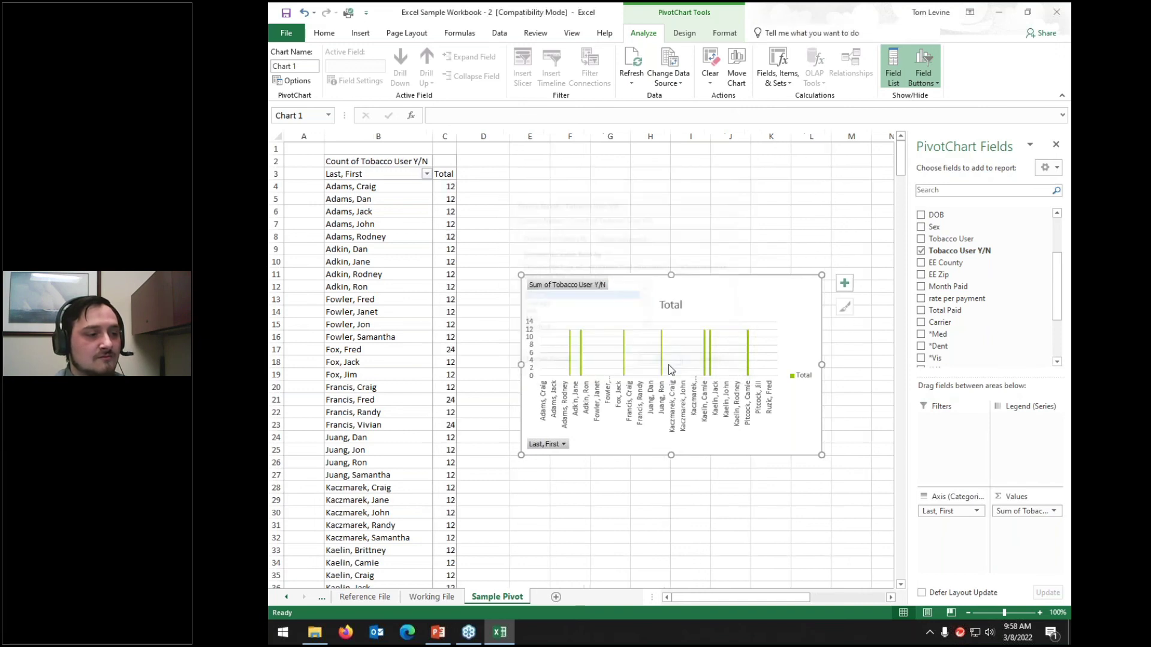
Switch the Tobacco User Y/N value field's summary calculation back to Sum
left_click(1013, 511)
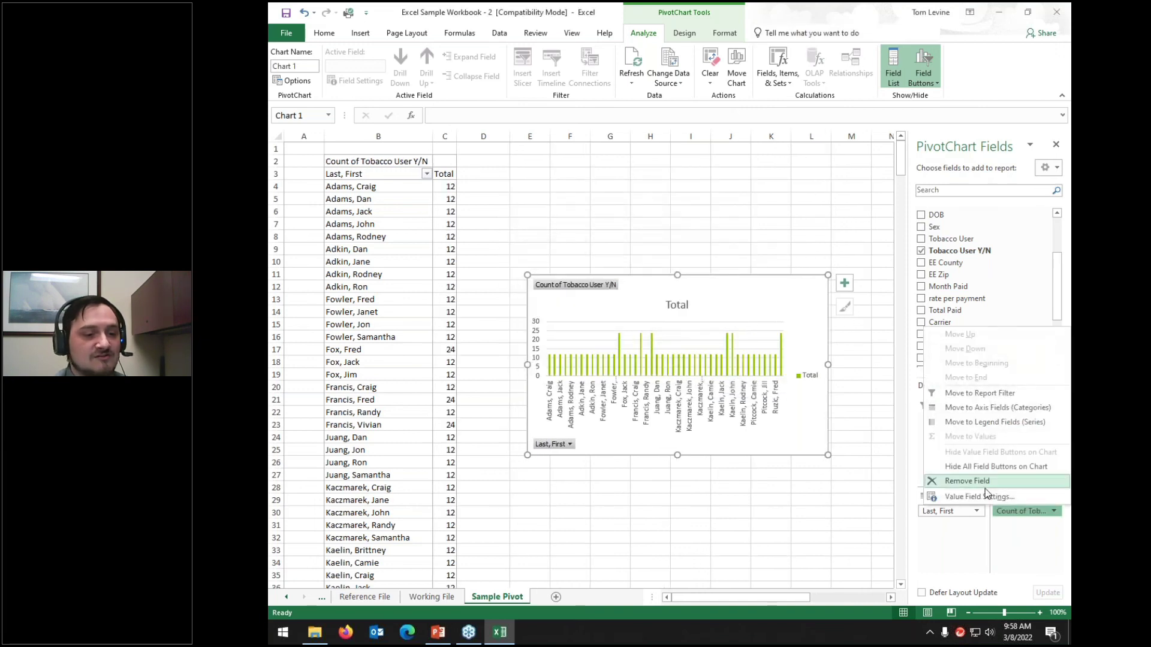
left_click(965, 497)
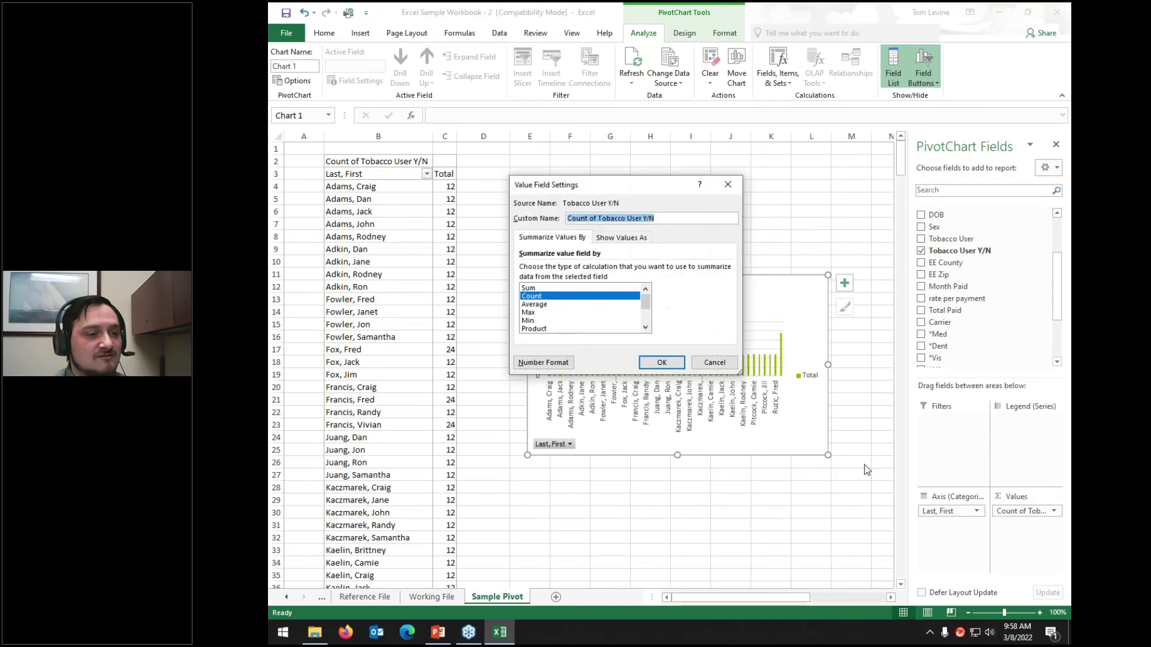
left_click(533, 289)
left_click(662, 362)
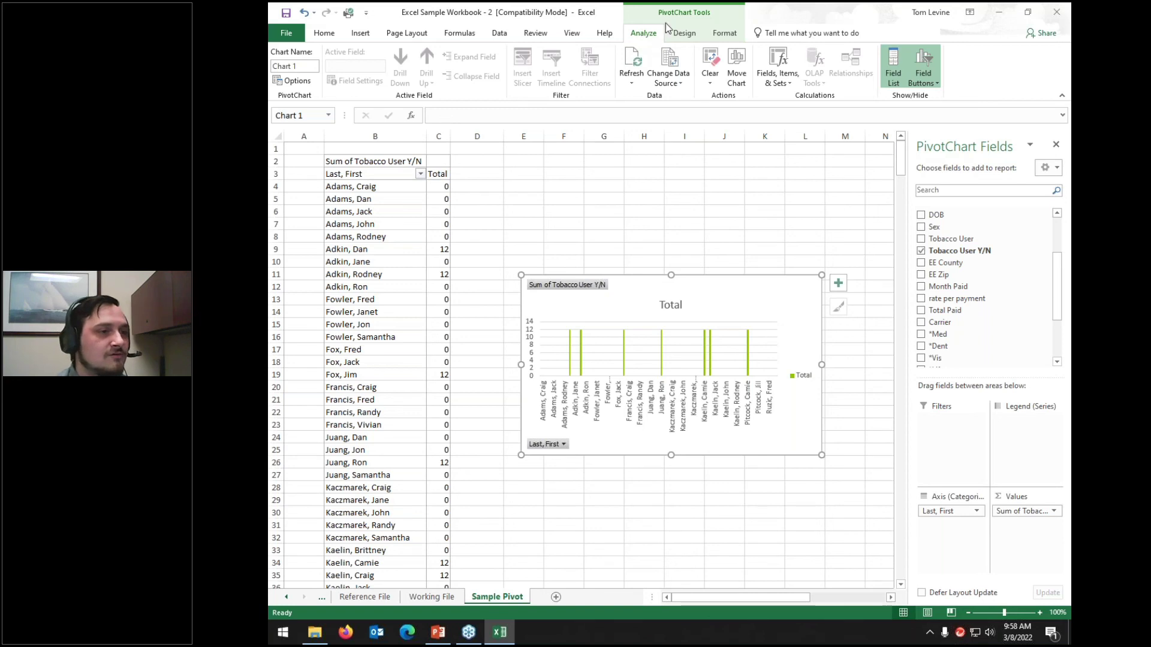
Change the PivotChart's type from clustered column to a standard Pie chart
left_click(676, 35)
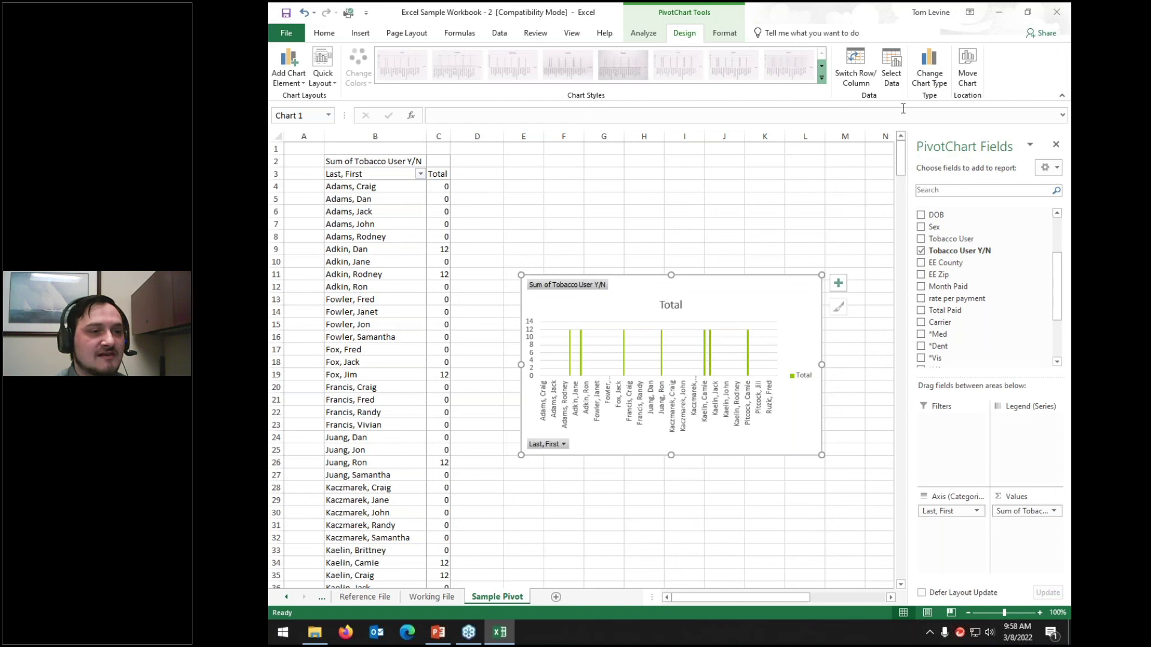
left_click(925, 69)
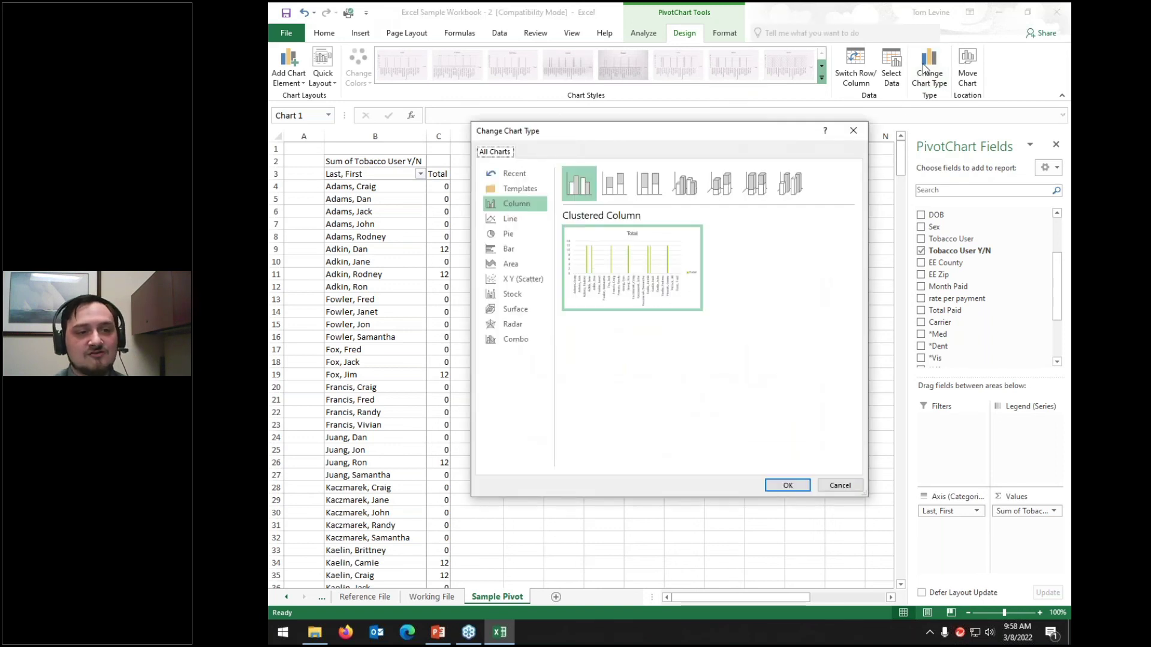
left_click(508, 239)
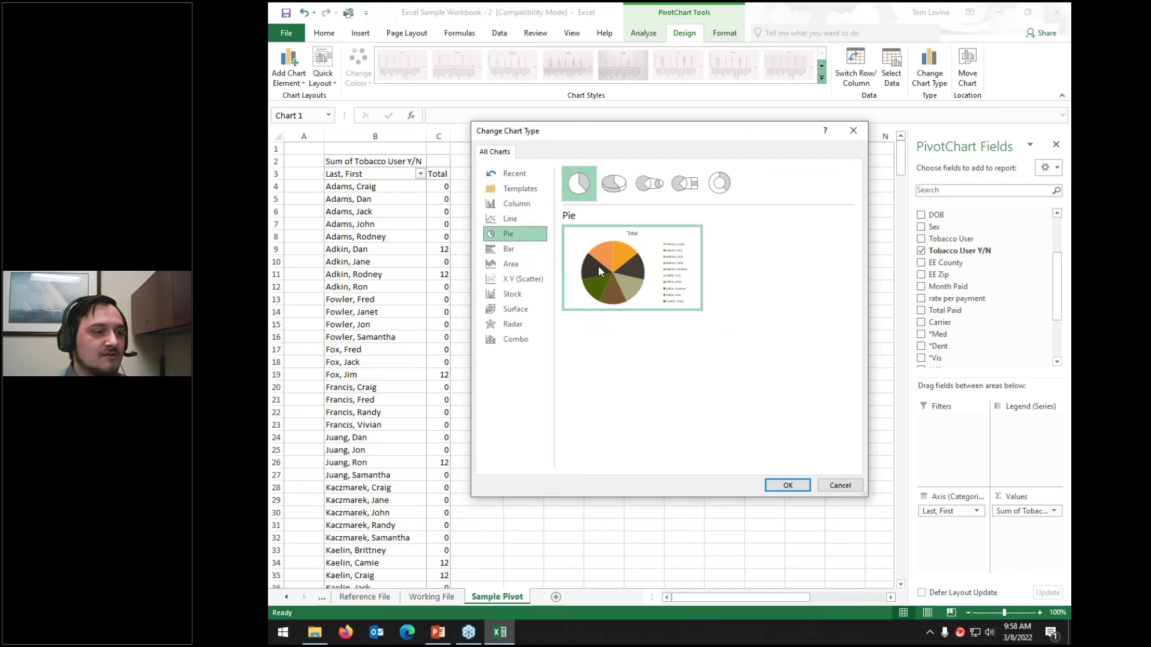
mouse_move(599, 265)
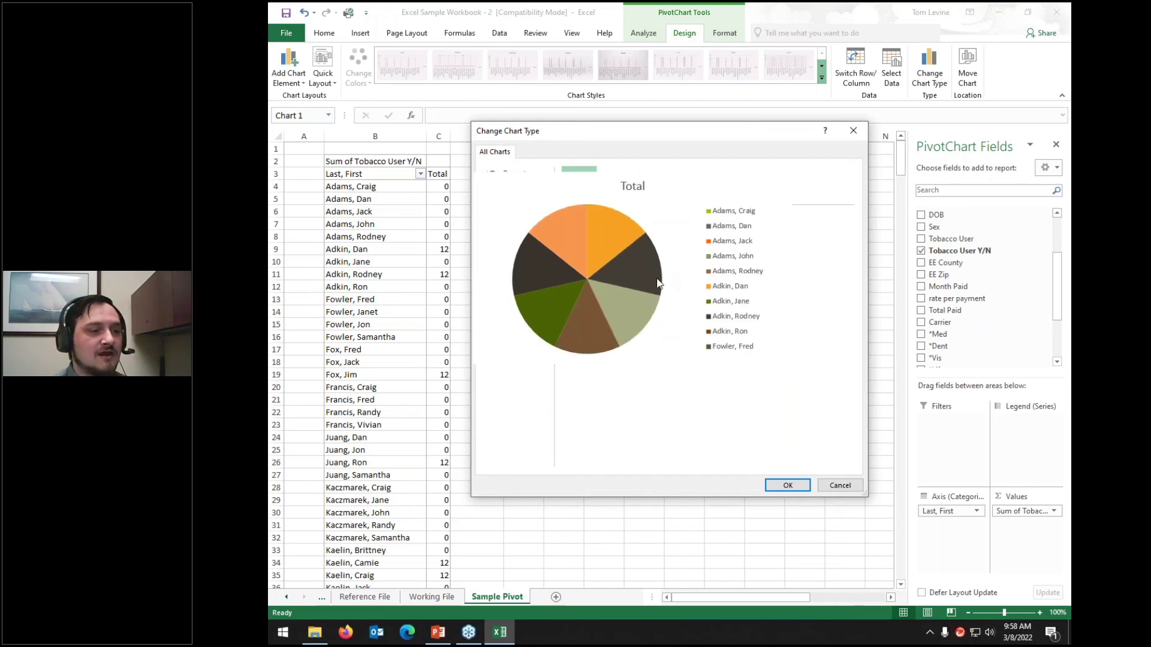
left_click(798, 484)
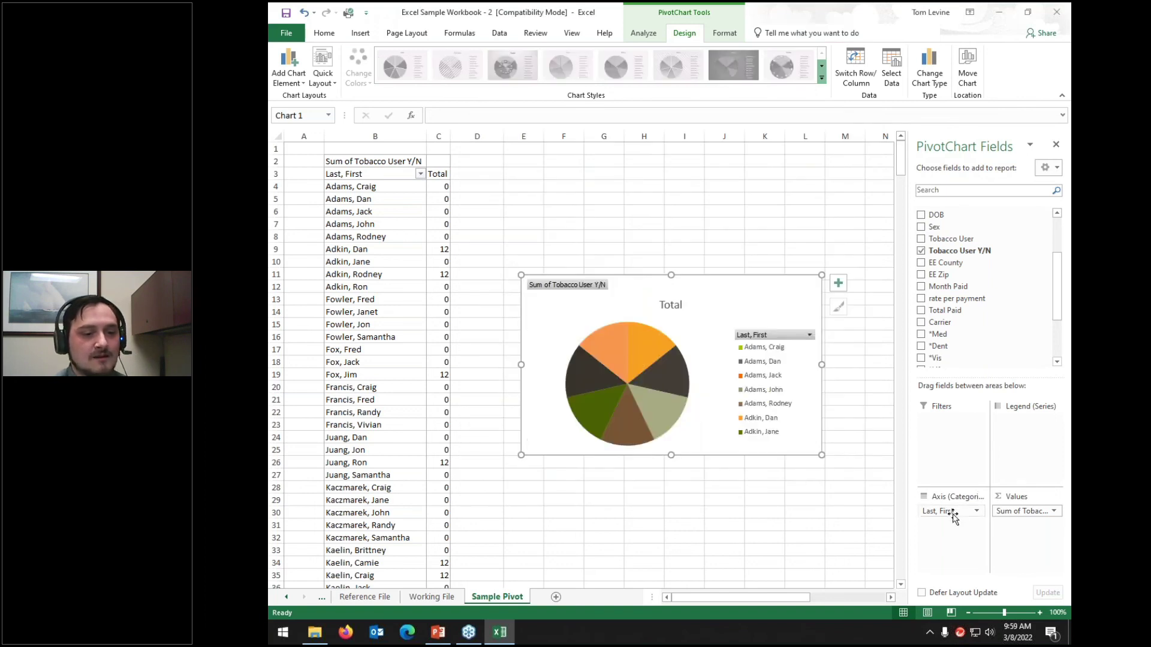
Replace Last, First with Tobacco User as the pie chart's axis category field
left_click_drag(944, 510, 991, 347)
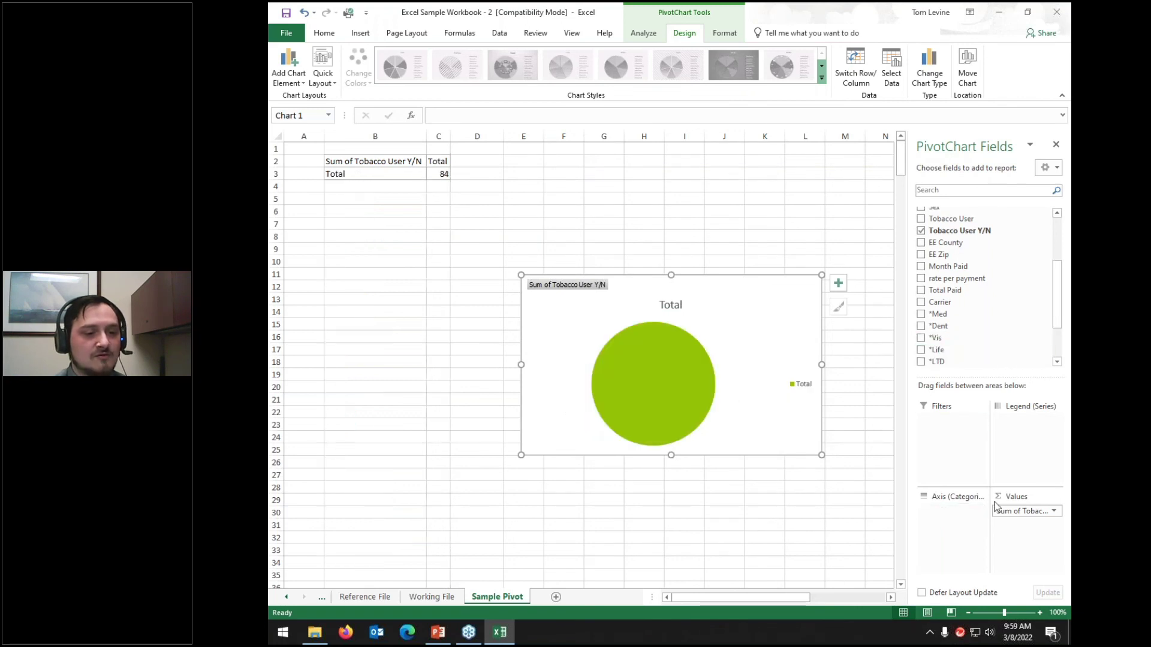
scroll(956, 229, "up", 3)
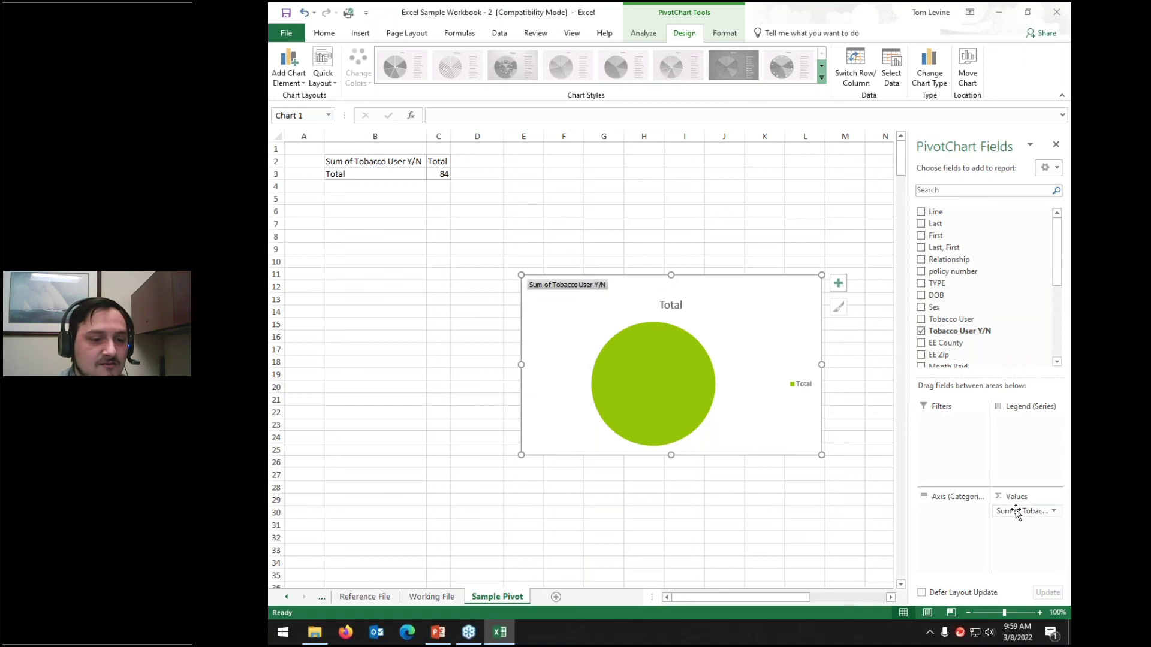
left_click_drag(954, 319, 971, 559)
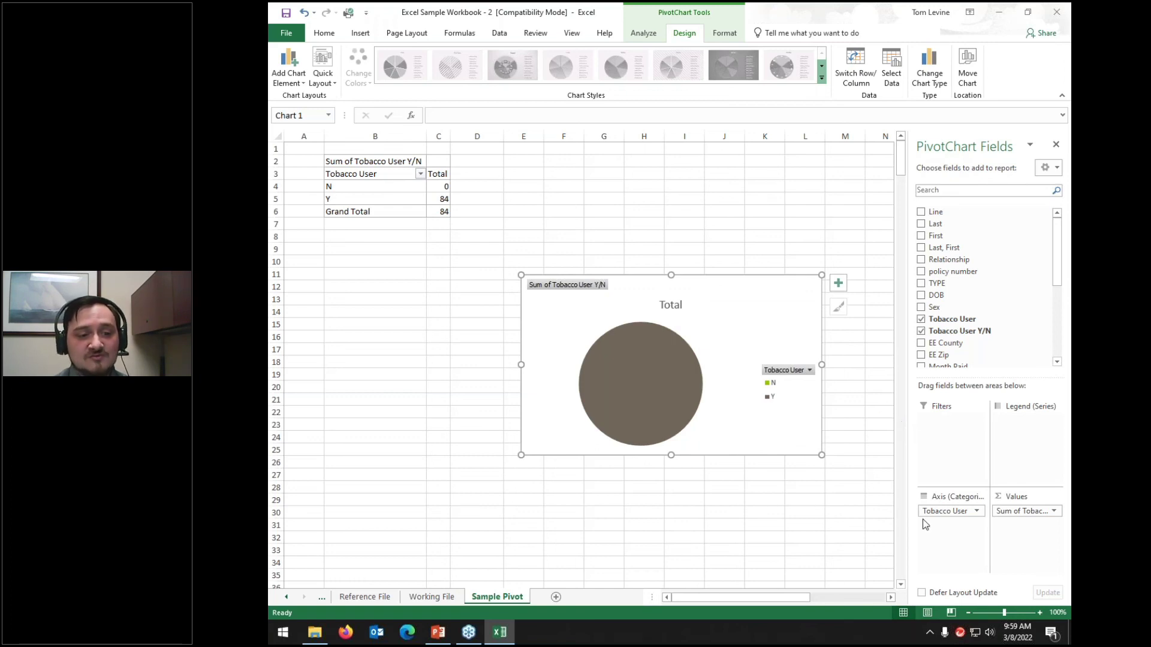
mouse_move(656, 367)
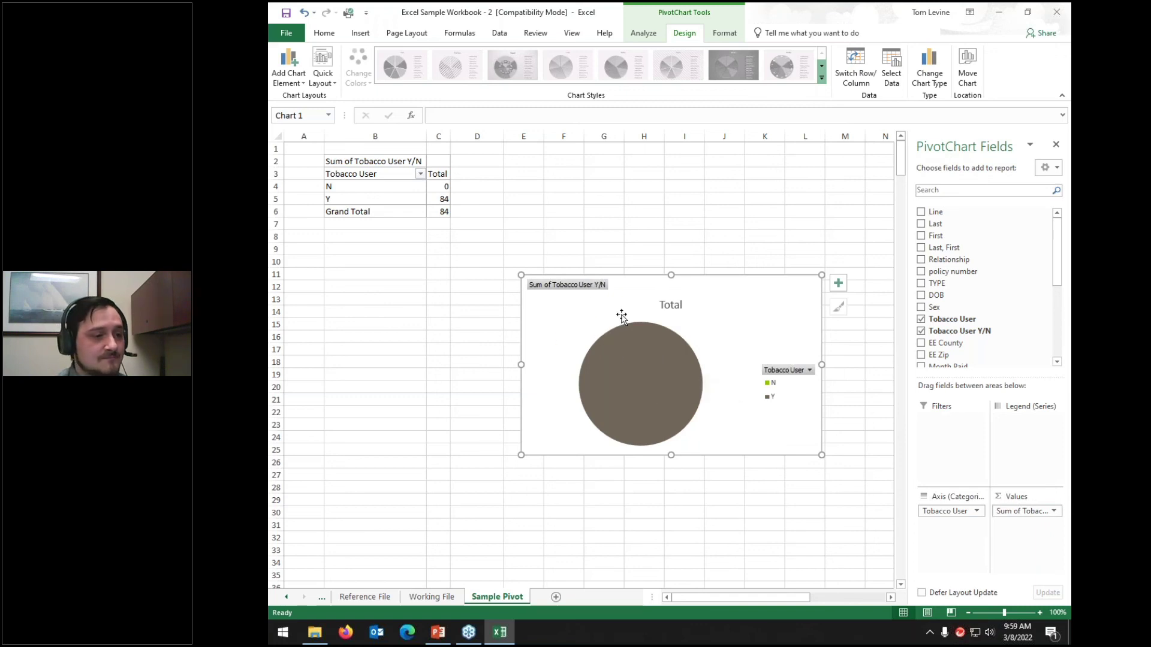
Compare the Tobacco User and Tobacco User Y/N columns on the Reference File sheet, and return to the pie series on Sample Pivot
left_click(363, 597)
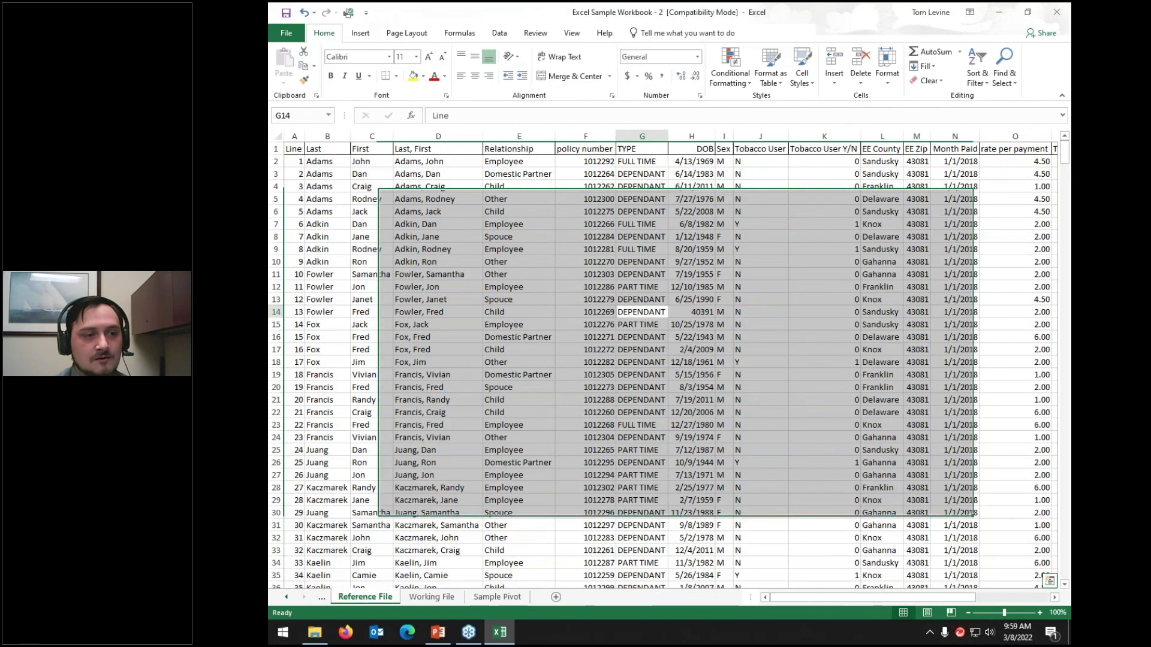
left_click(774, 131)
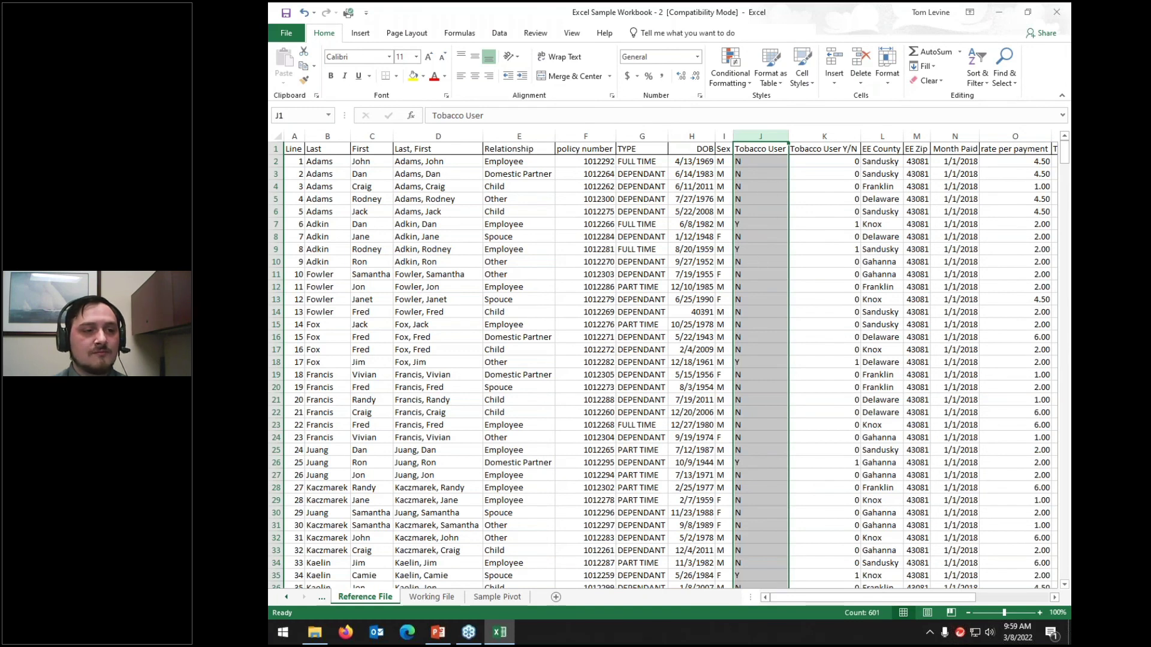
left_click(828, 134)
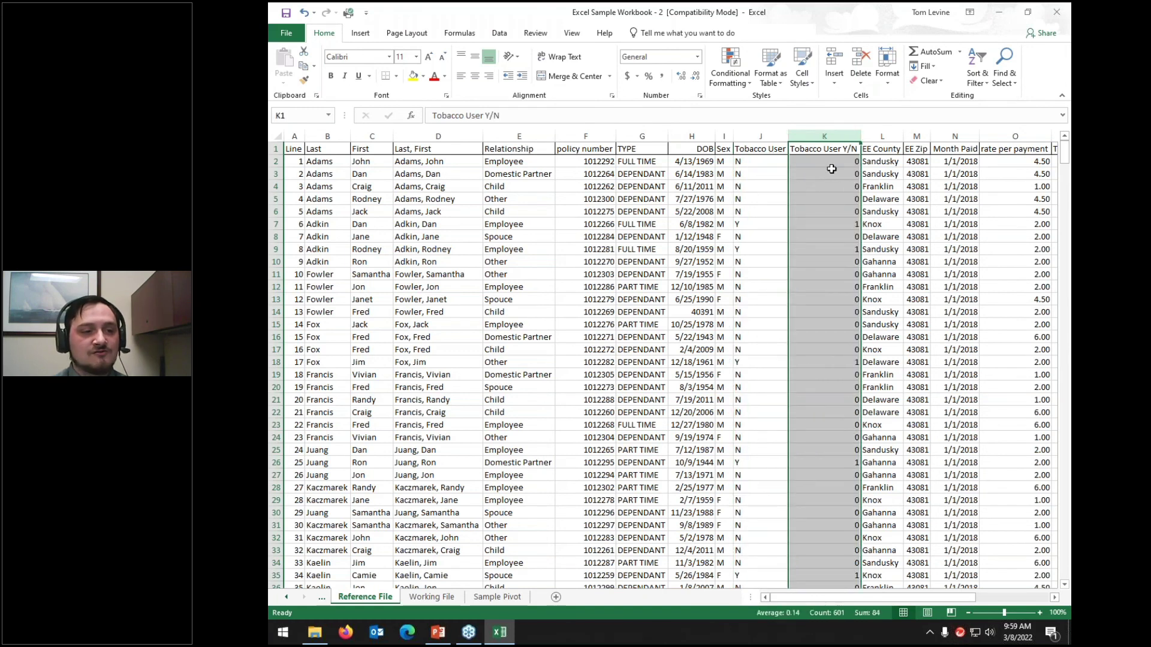
scroll(831, 169, "down", 20)
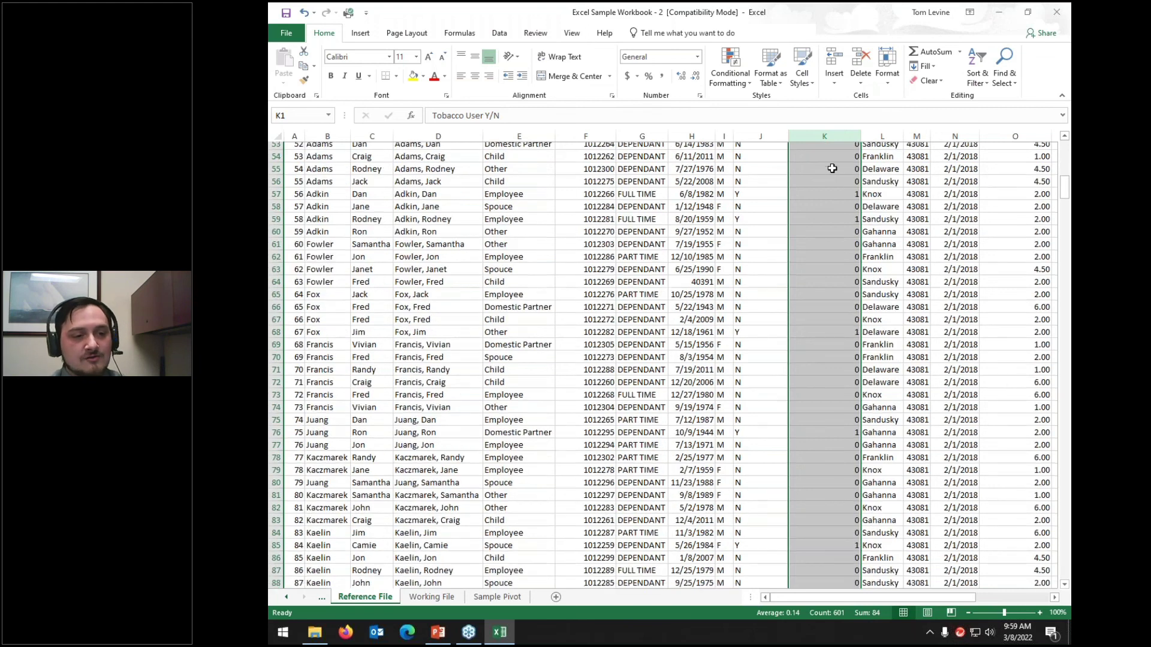
scroll(833, 168, "up", 8)
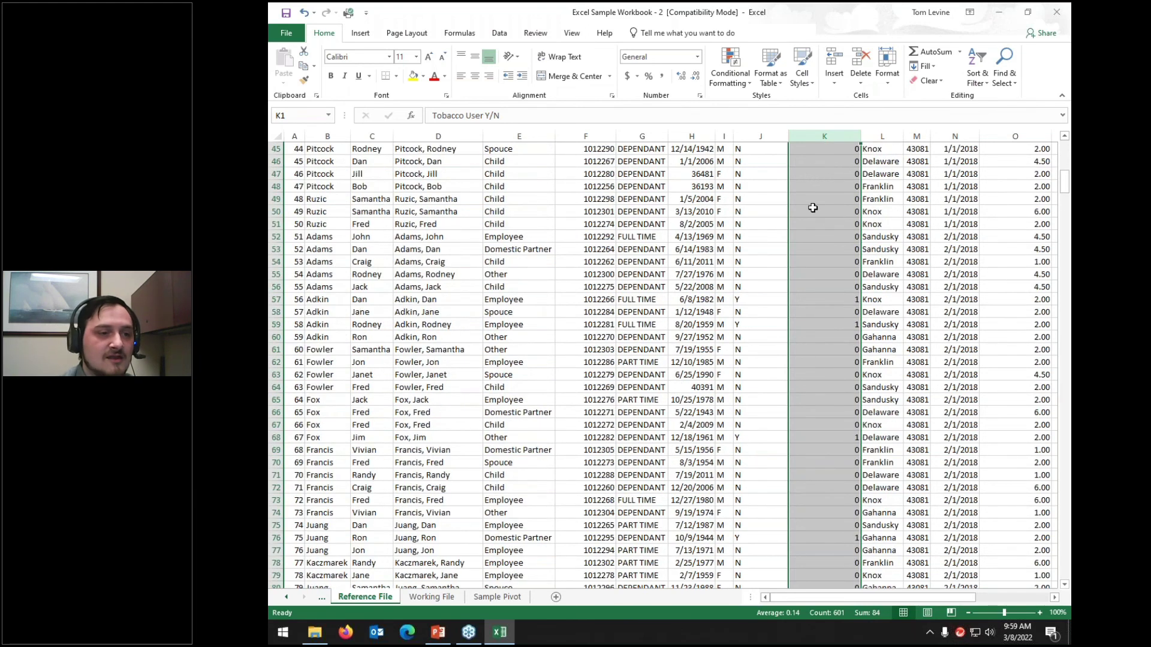
left_click(843, 300)
left_click(772, 303)
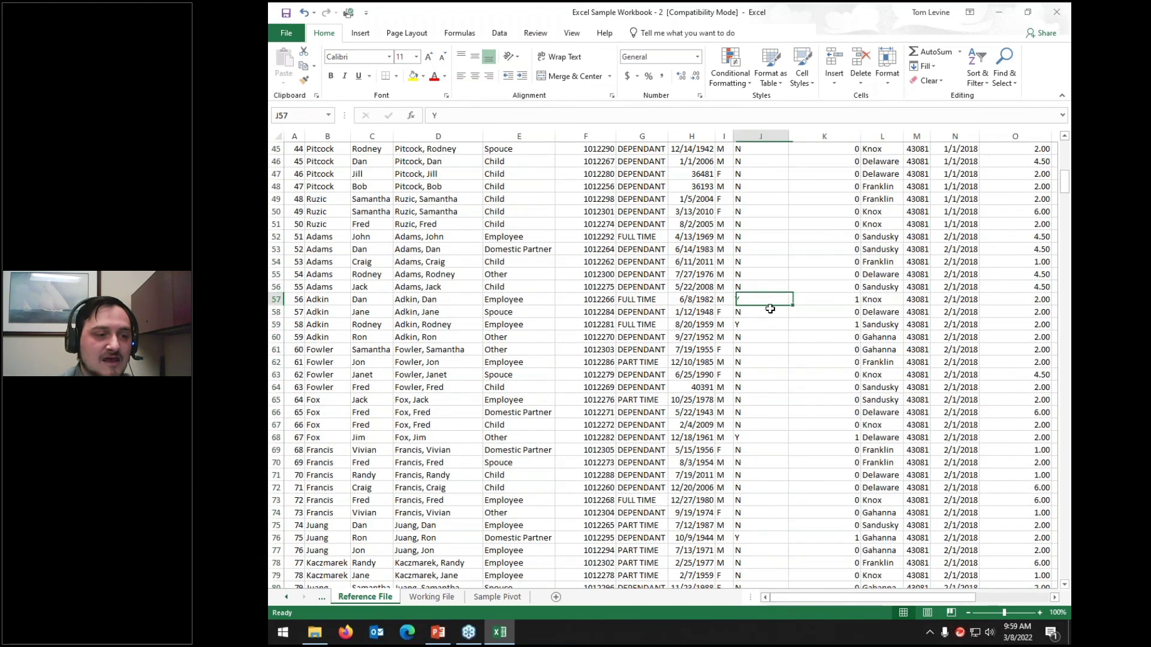
left_click(825, 301)
left_click(757, 287)
left_click(823, 288)
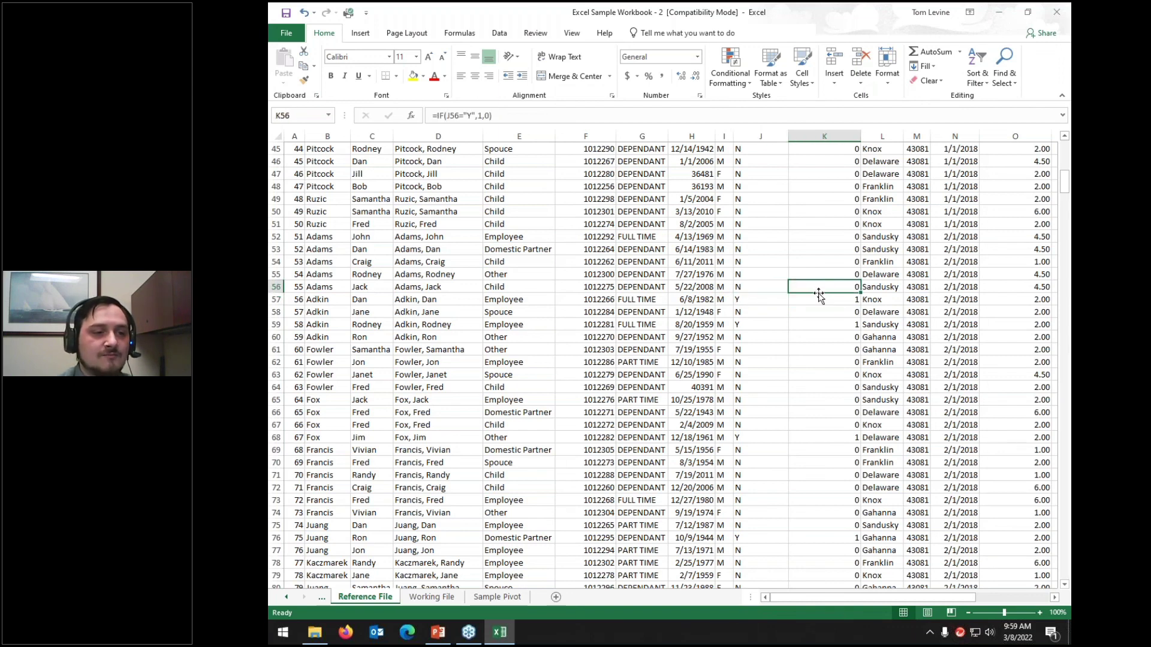
scroll(819, 295, "up", 15)
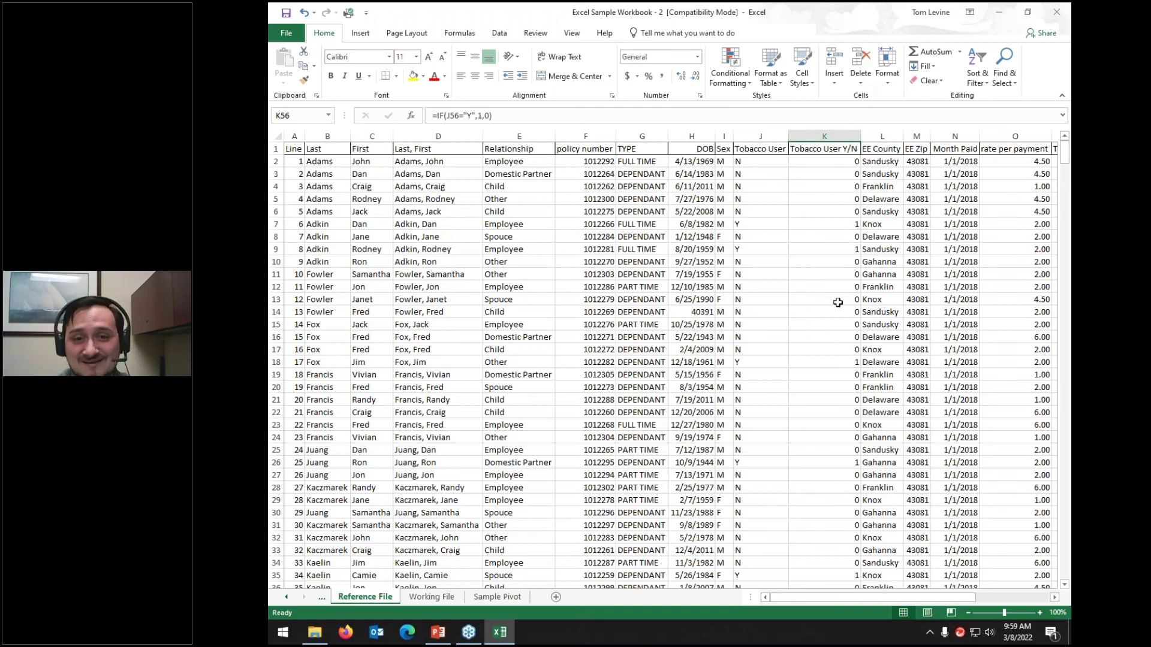
left_click(497, 598)
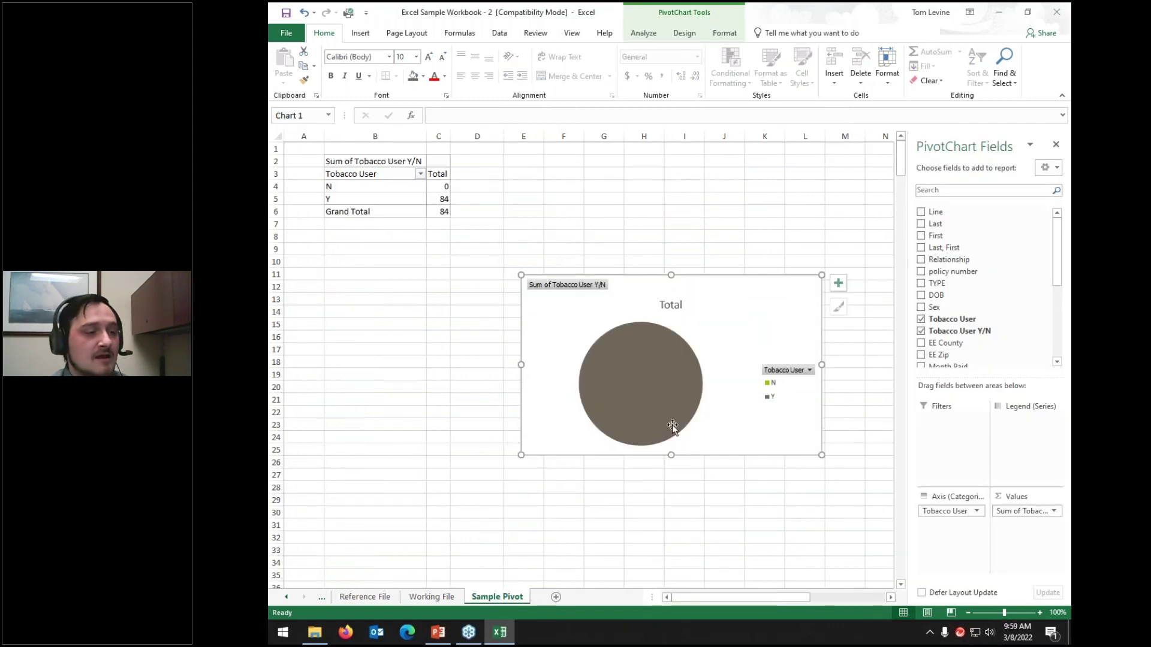
left_click(603, 364)
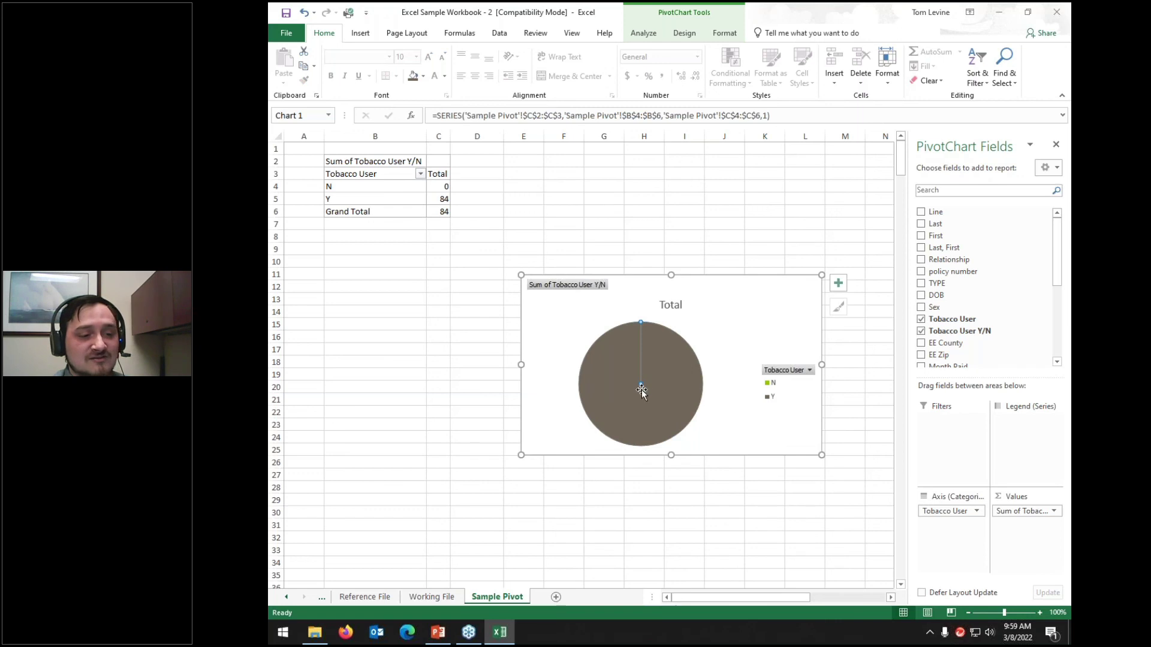
Overwrite the Tobacco User Y/N formulas on the Working File sheet with 1 in K2:K7 and fill the value down the column
left_click(458, 601)
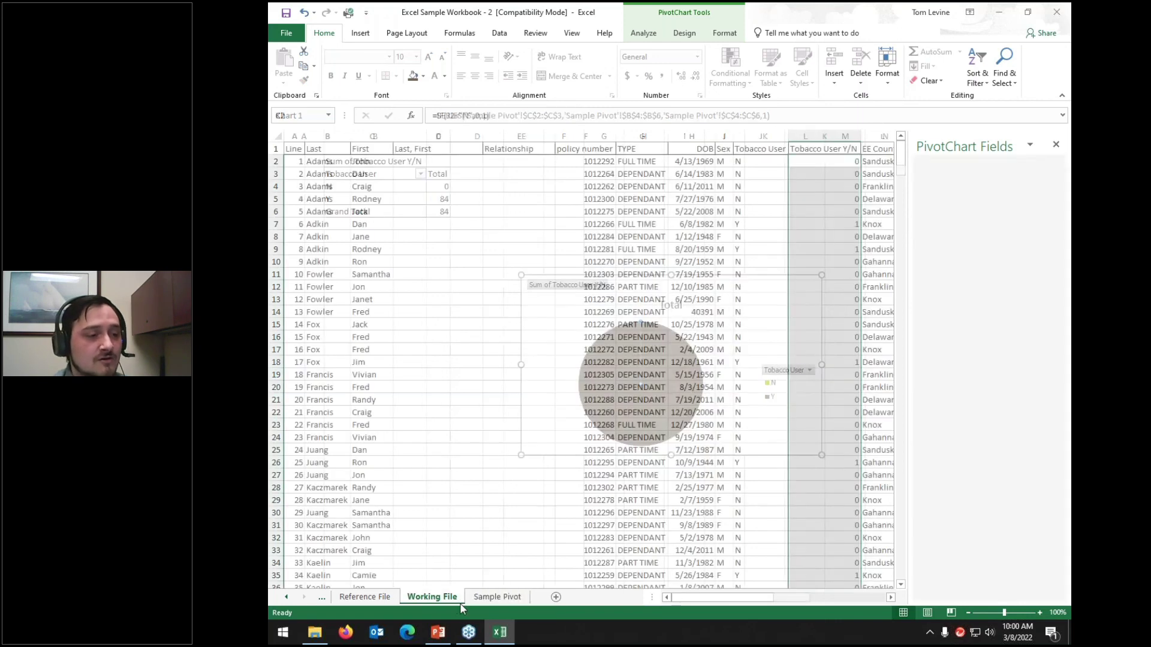
left_click(824, 162)
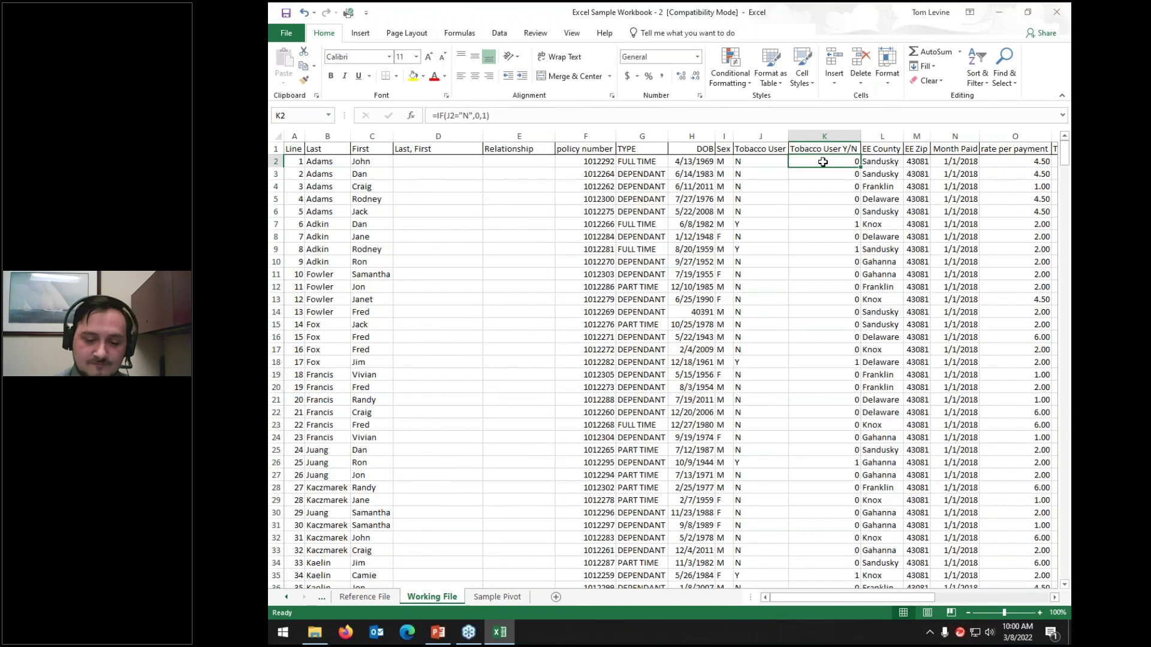
type("1 1 1 1 1 1")
left_click_drag(820, 162, 823, 225)
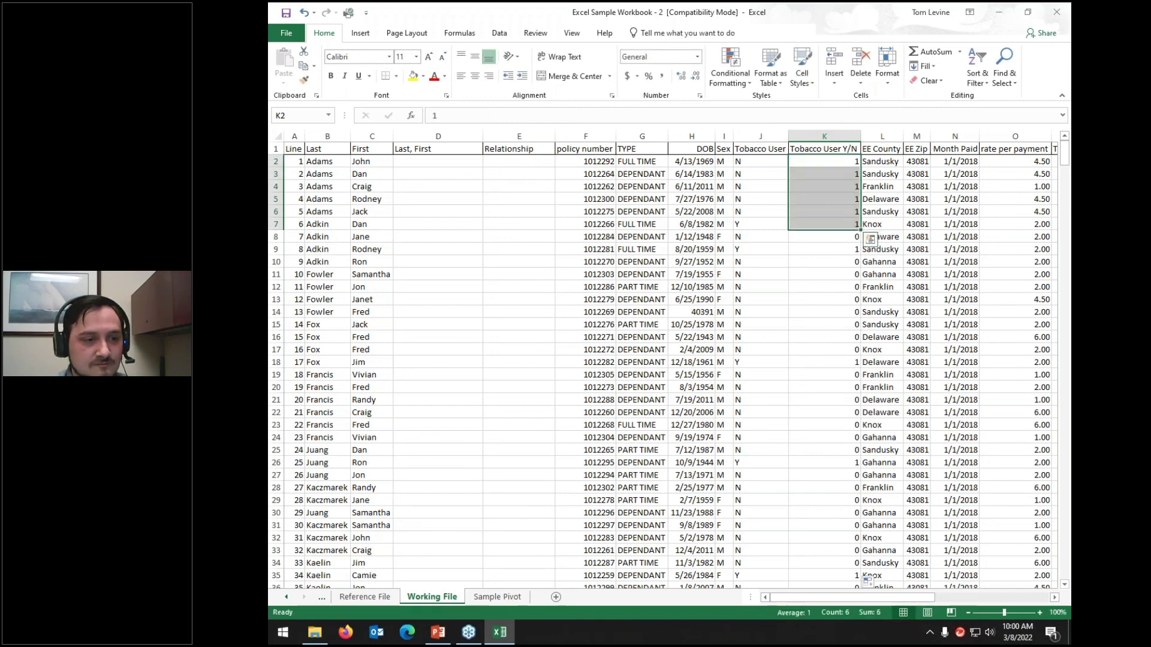
double_click(862, 229)
Refresh the PivotChart's data on the Sample Pivot sheet
left_click(509, 598)
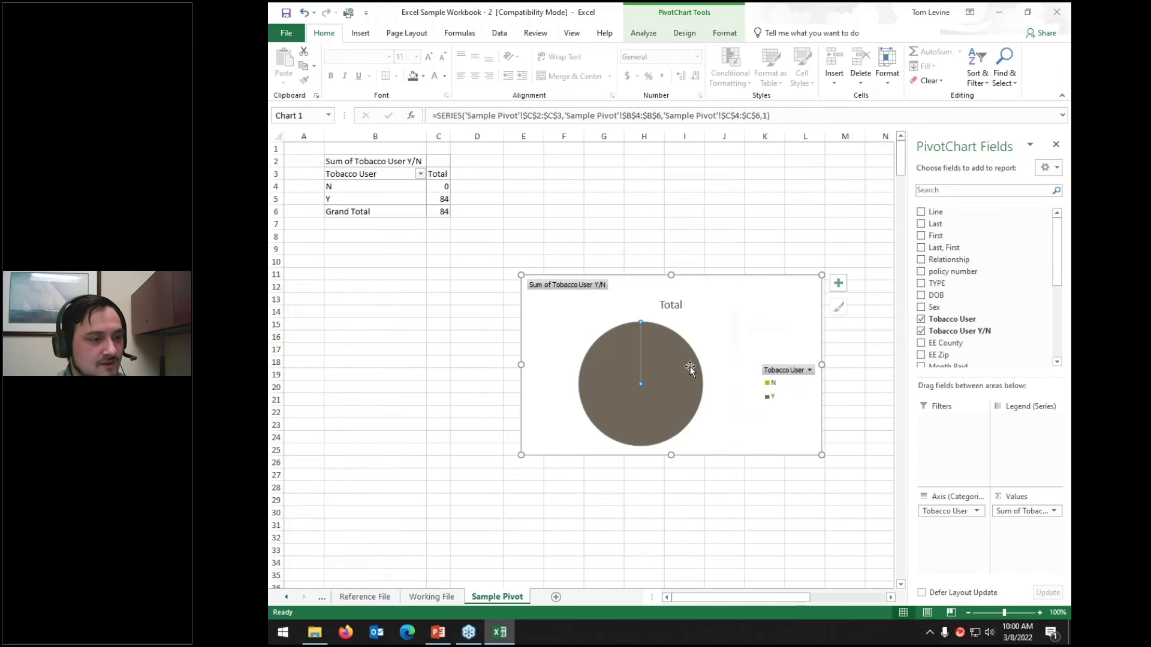
left_click(725, 353)
left_click(638, 34)
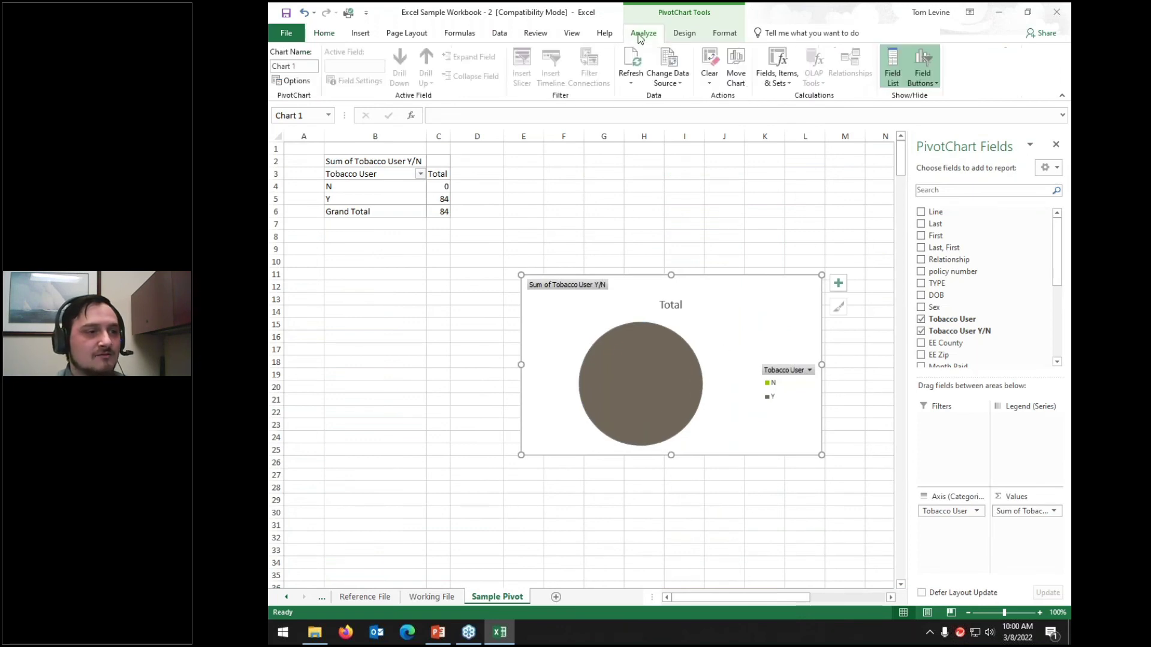
left_click(633, 69)
left_click(633, 68)
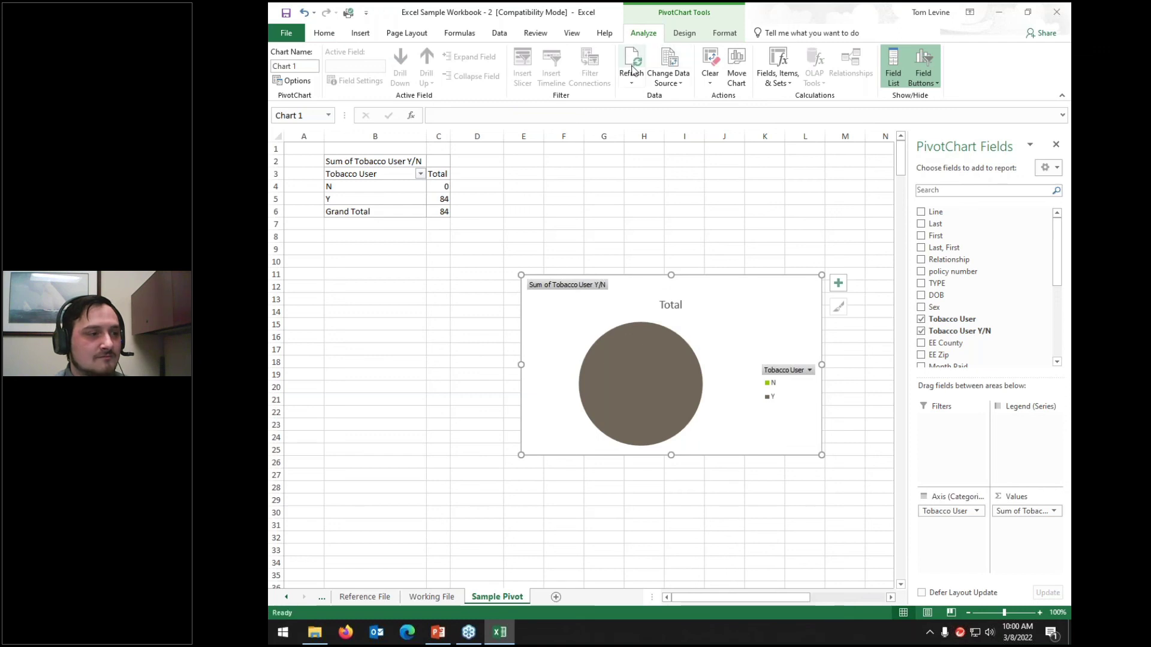
Reselect the full Reference File data range $A$1:$Z$601 as the PivotChart's data source
left_click(668, 62)
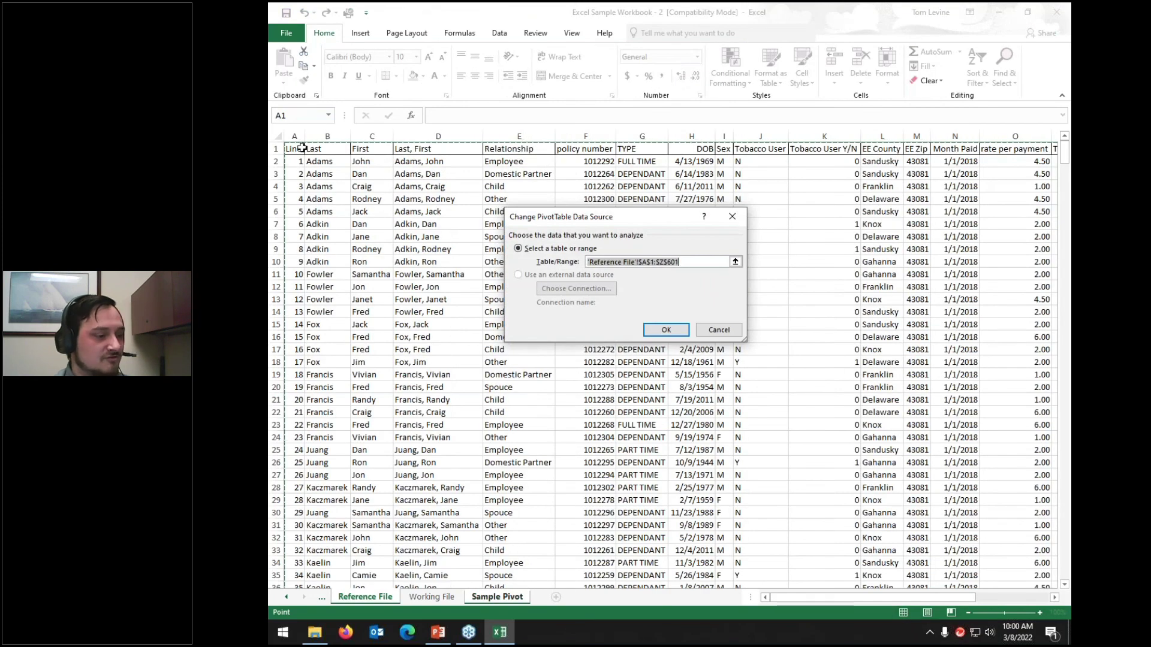
left_click(303, 148)
key("ctrl+shift+Right")
key("ctrl+shift+Down")
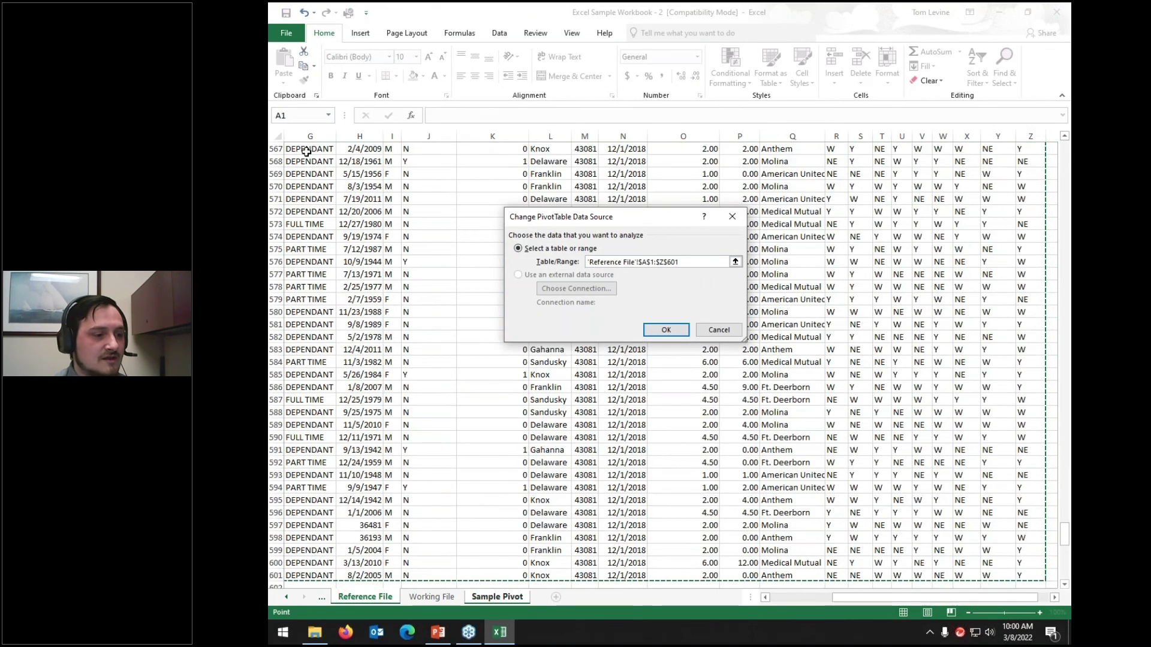
left_click(665, 330)
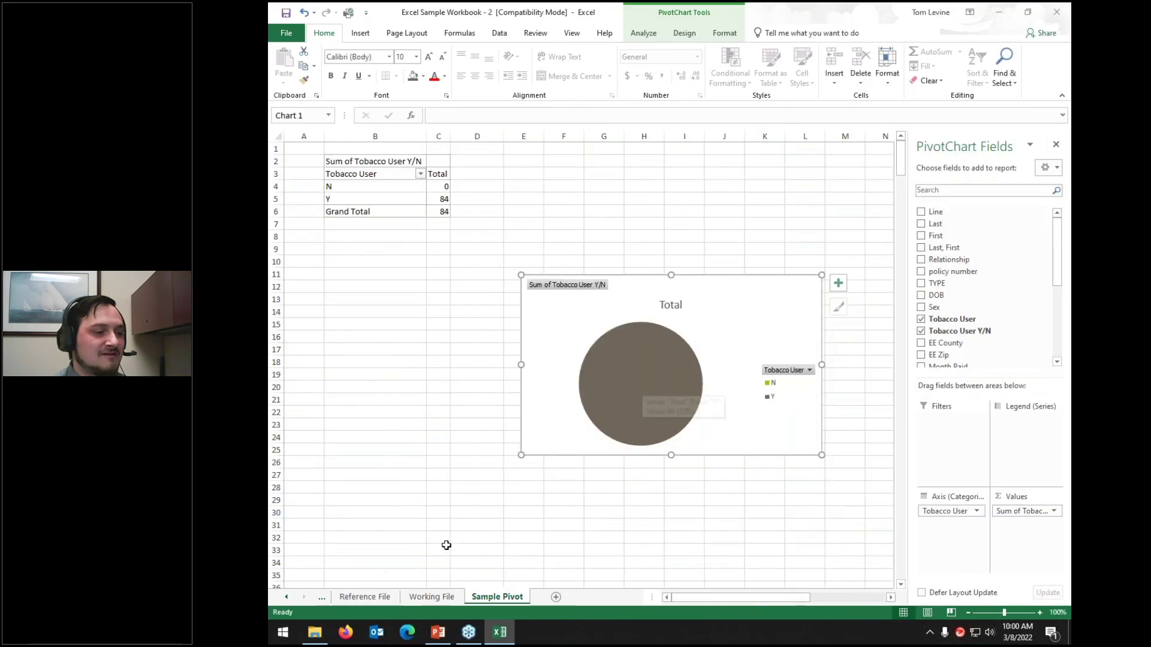
Replace the Tobacco User Y/N formulas on the Reference File sheet with the value 1 in every data row, K2 to K601
left_click(365, 597)
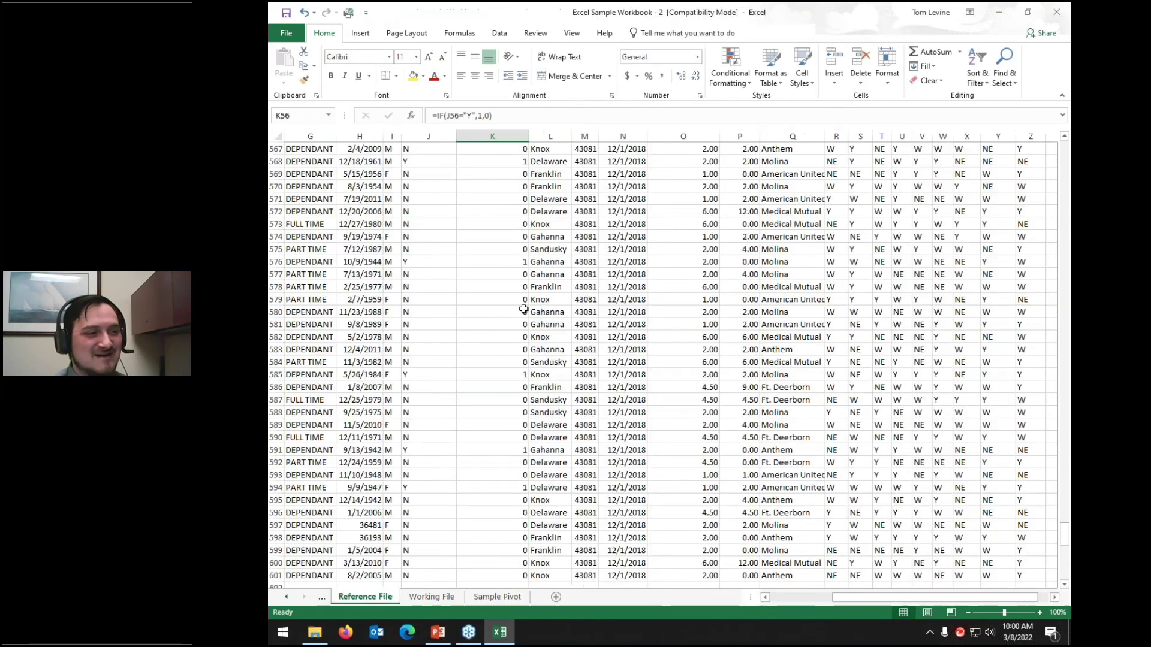
scroll(511, 415, "down", 3)
left_click(508, 473)
type("1")
key("ctrl+Return")
left_click_drag(529, 479, 468, 56)
left_click_drag(509, 129, 508, 161)
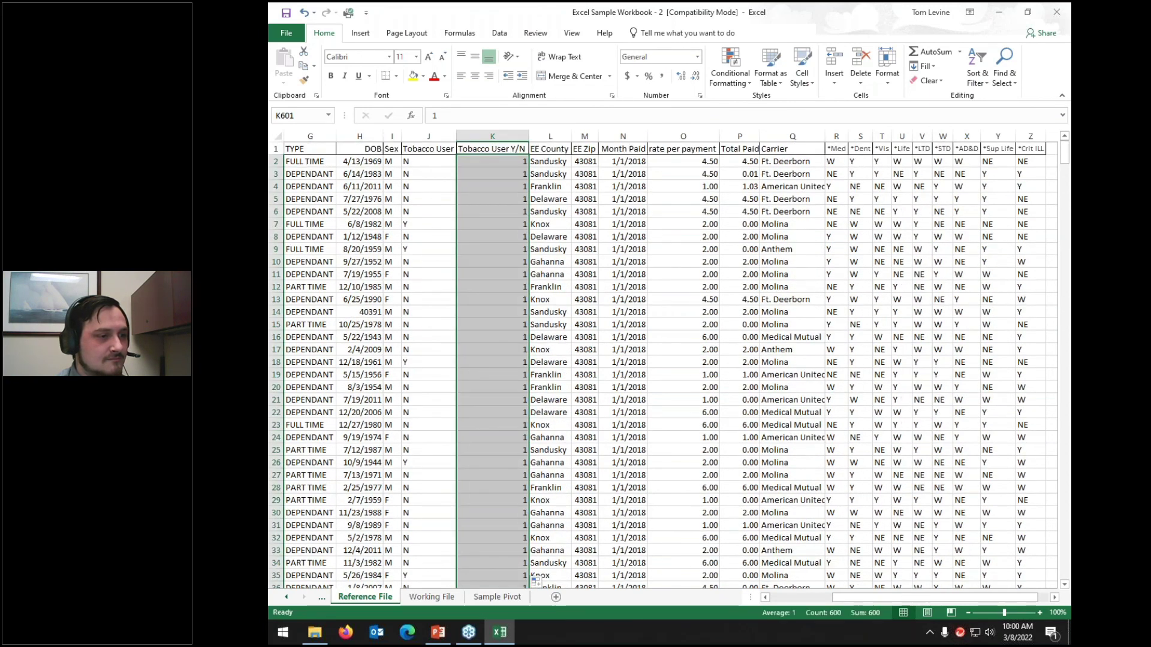
Refresh the PivotTable on the Sample Pivot sheet to load the changed Reference File values
left_click(497, 597)
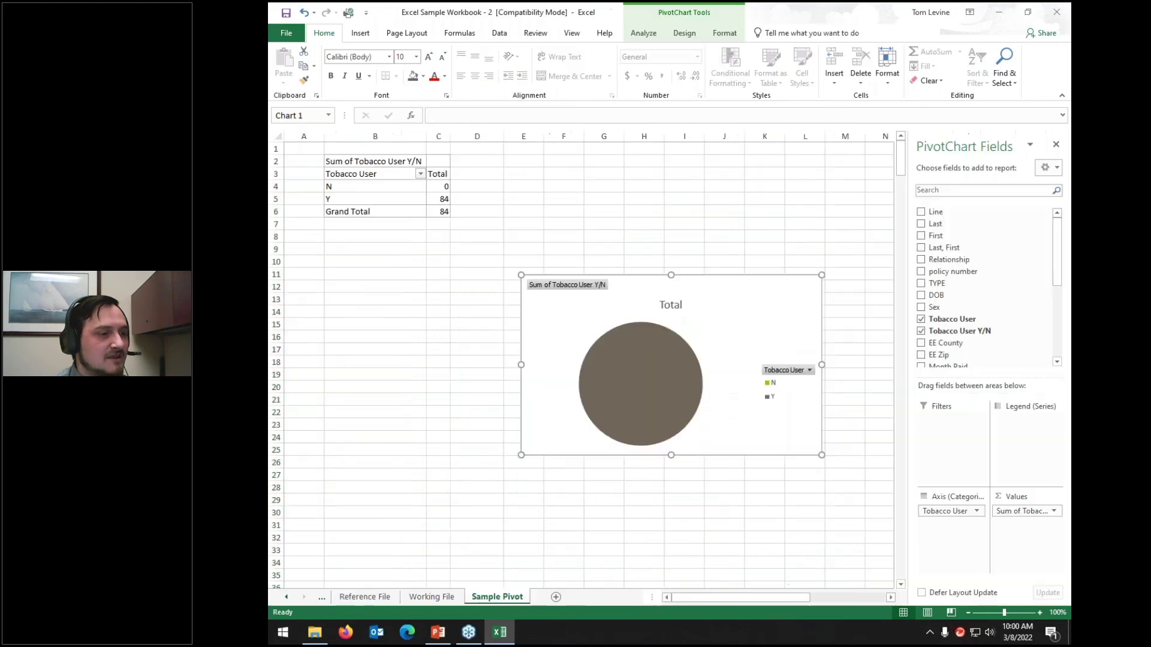
left_click_drag(355, 202, 355, 187)
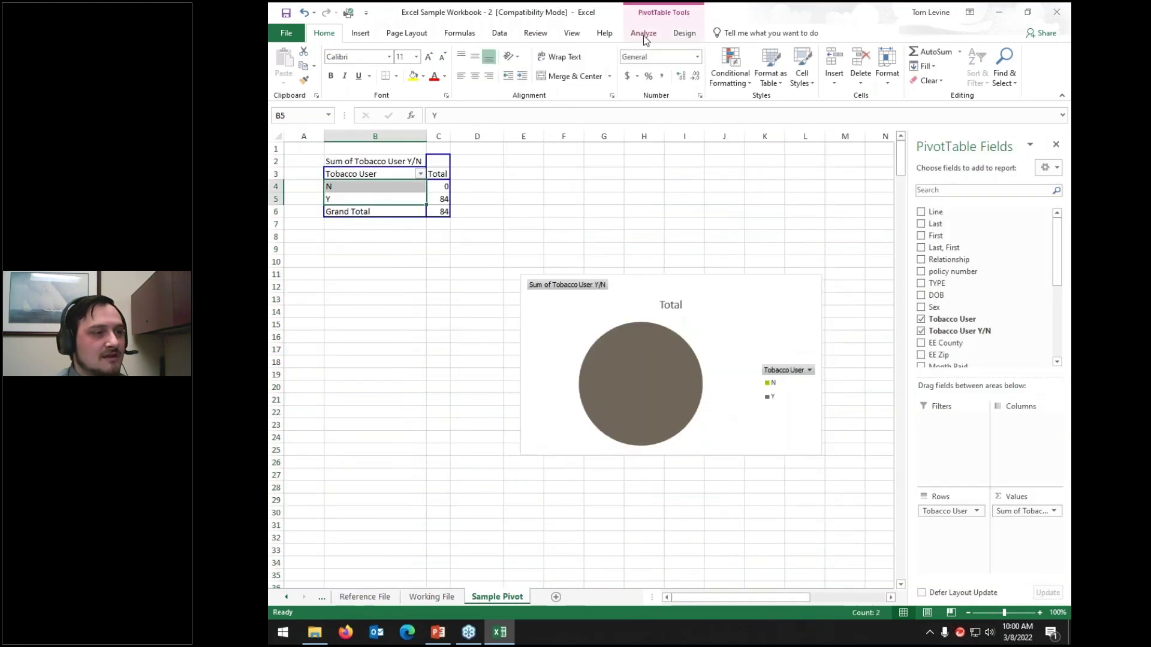
left_click(647, 57)
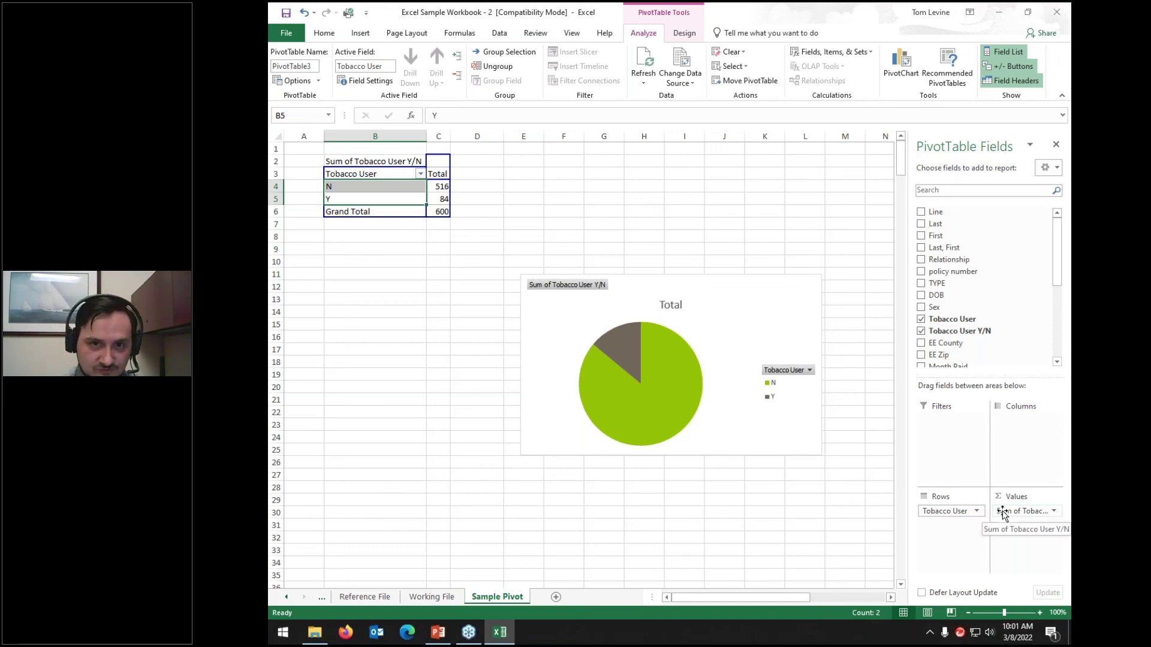
Set the whole pie series' fill to Automatic and give the Y slice the orange theme fill color
mouse_move(673, 403)
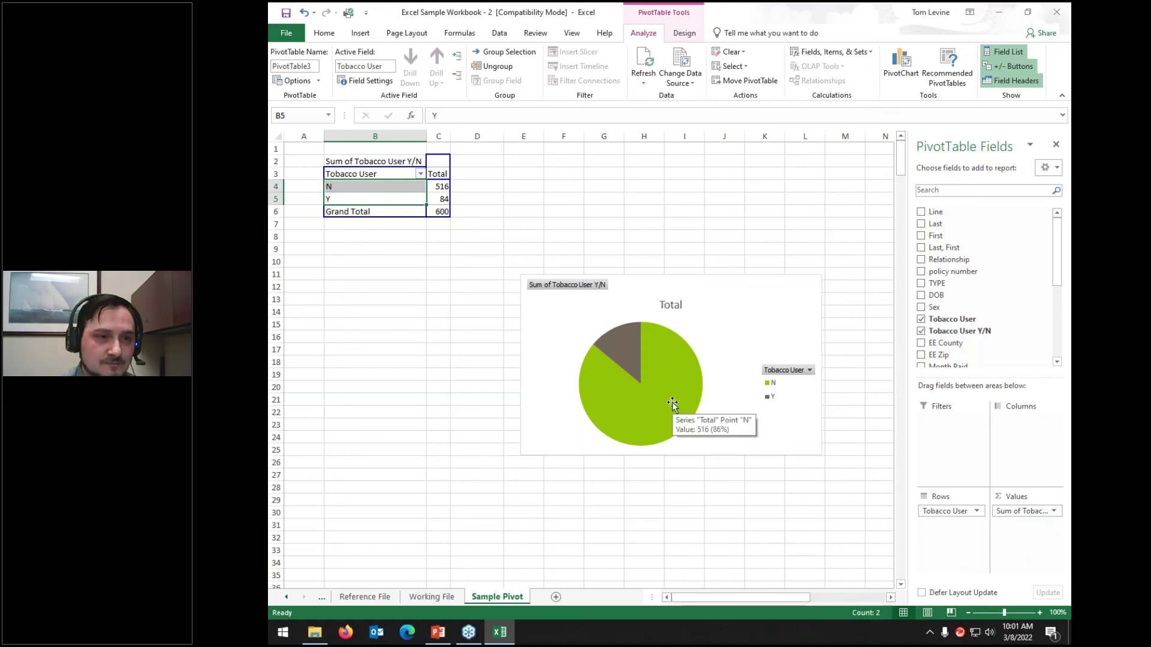
left_click(651, 377)
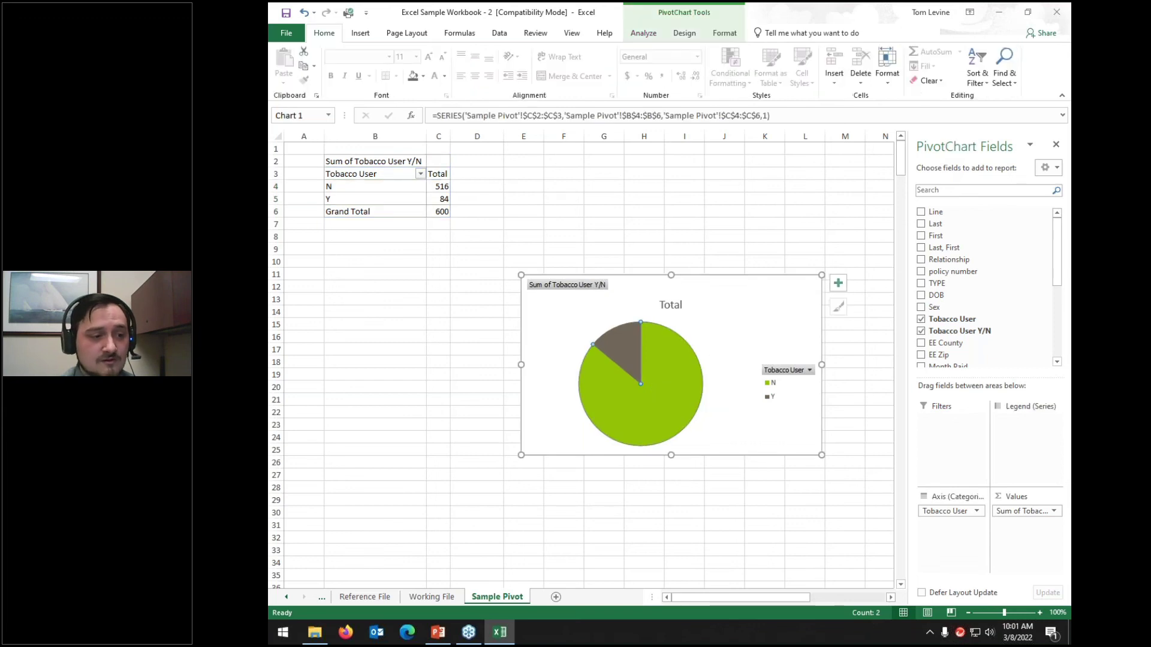
left_click(684, 35)
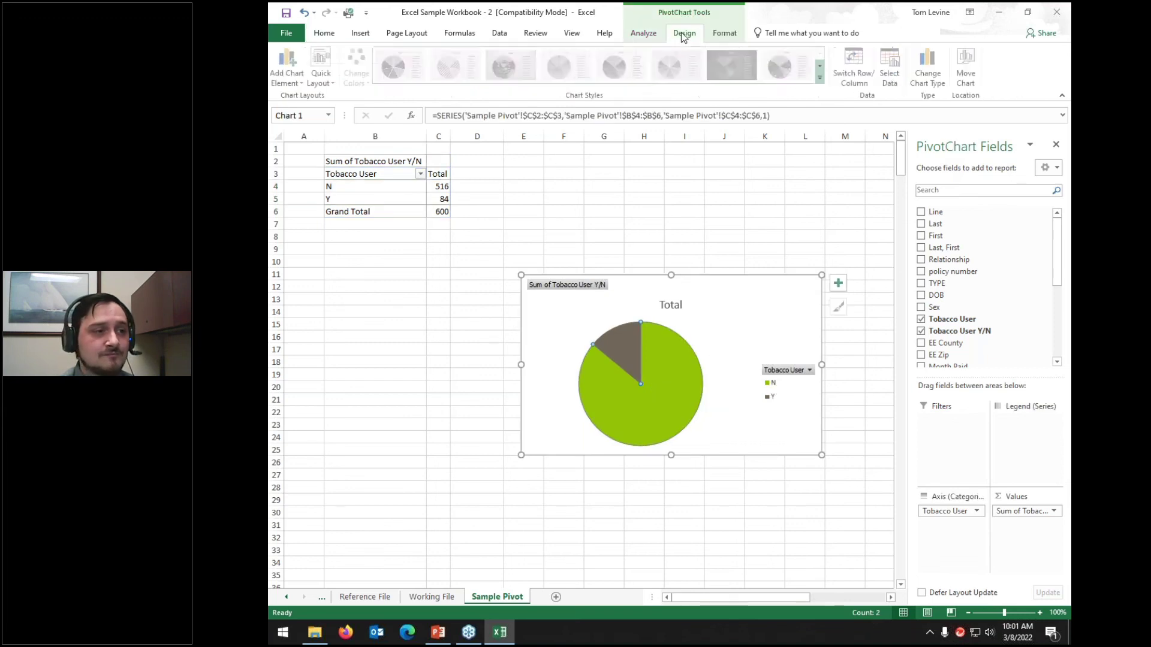
left_click(730, 35)
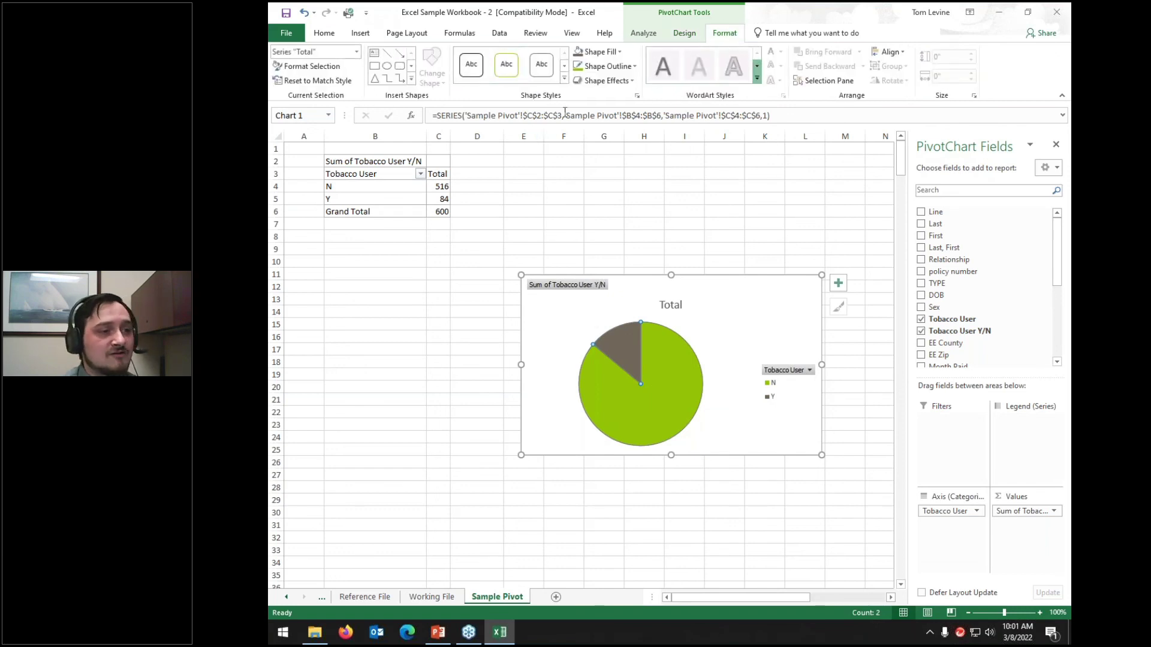
left_click(591, 54)
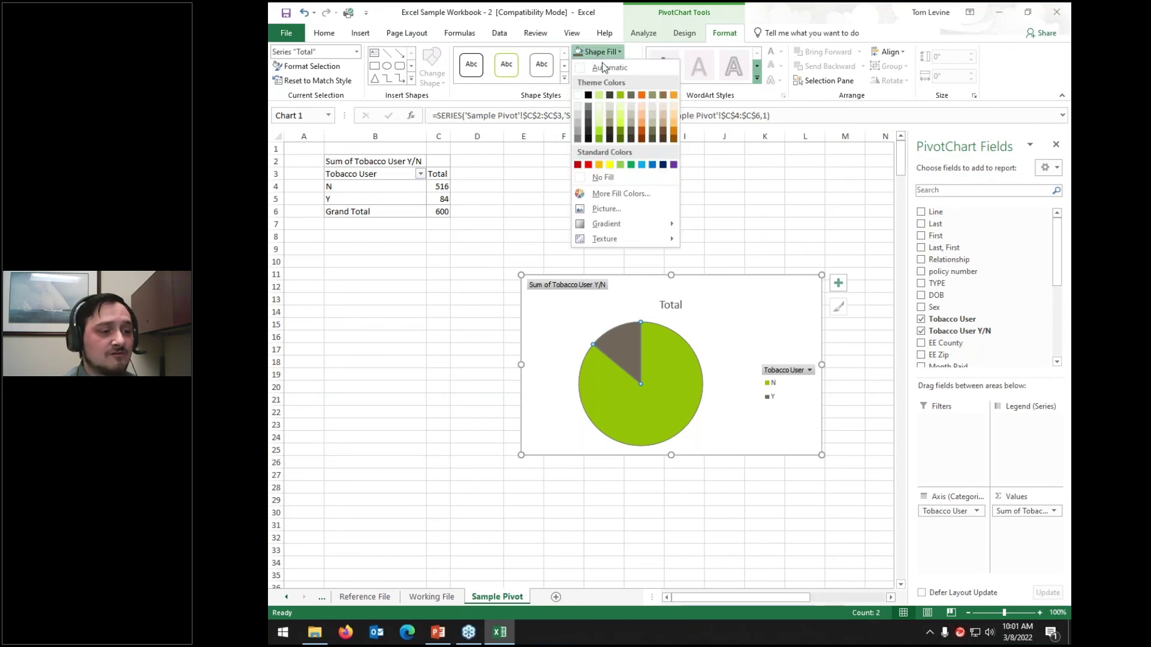
left_click(610, 67)
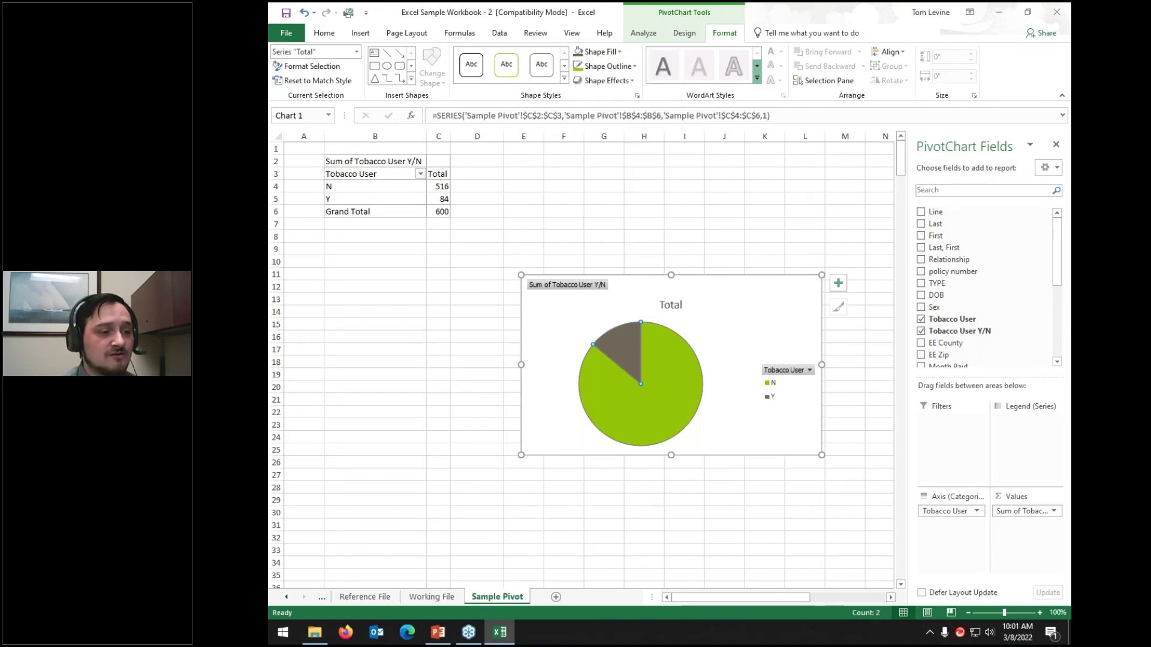
left_click(624, 355)
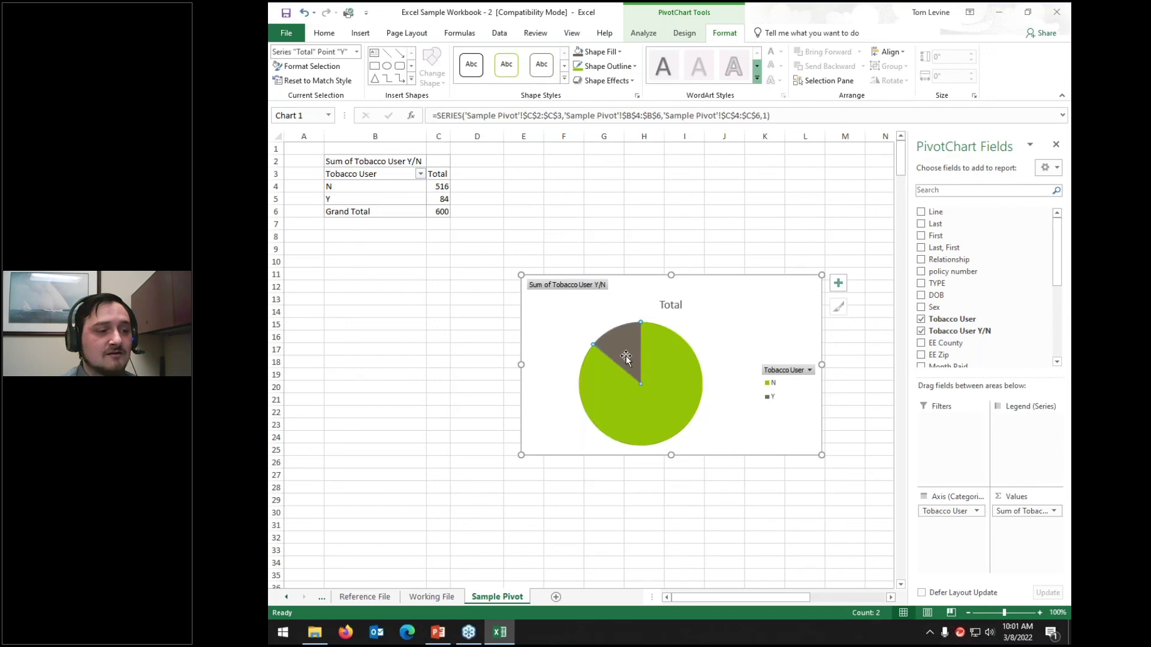
left_click(620, 52)
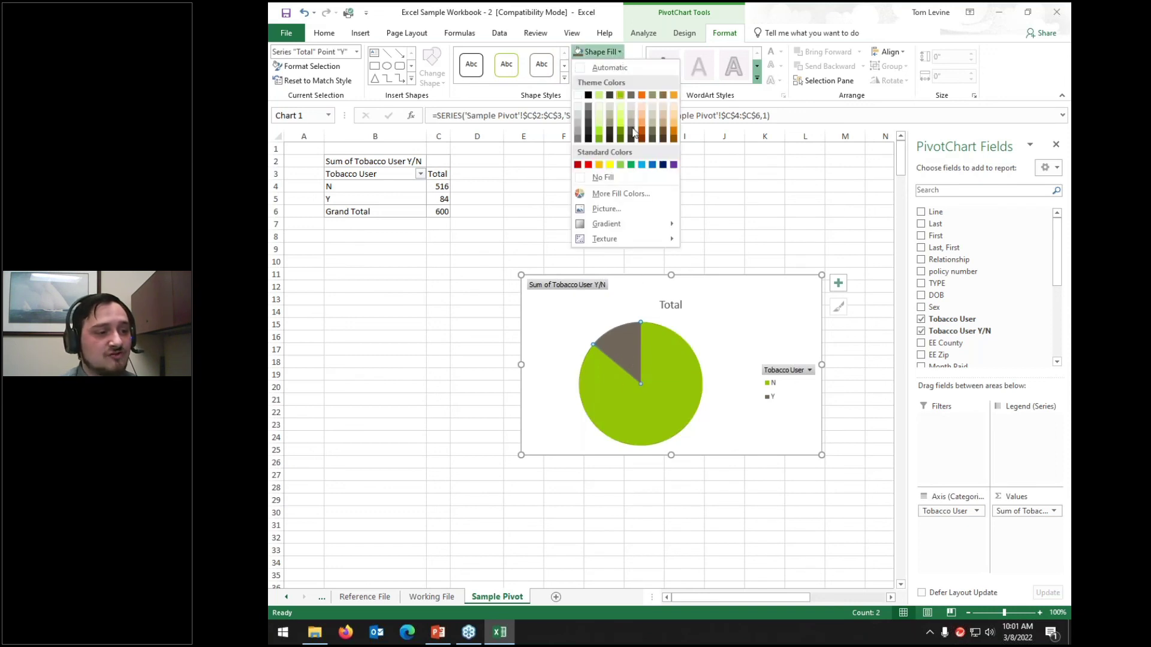
left_click(673, 95)
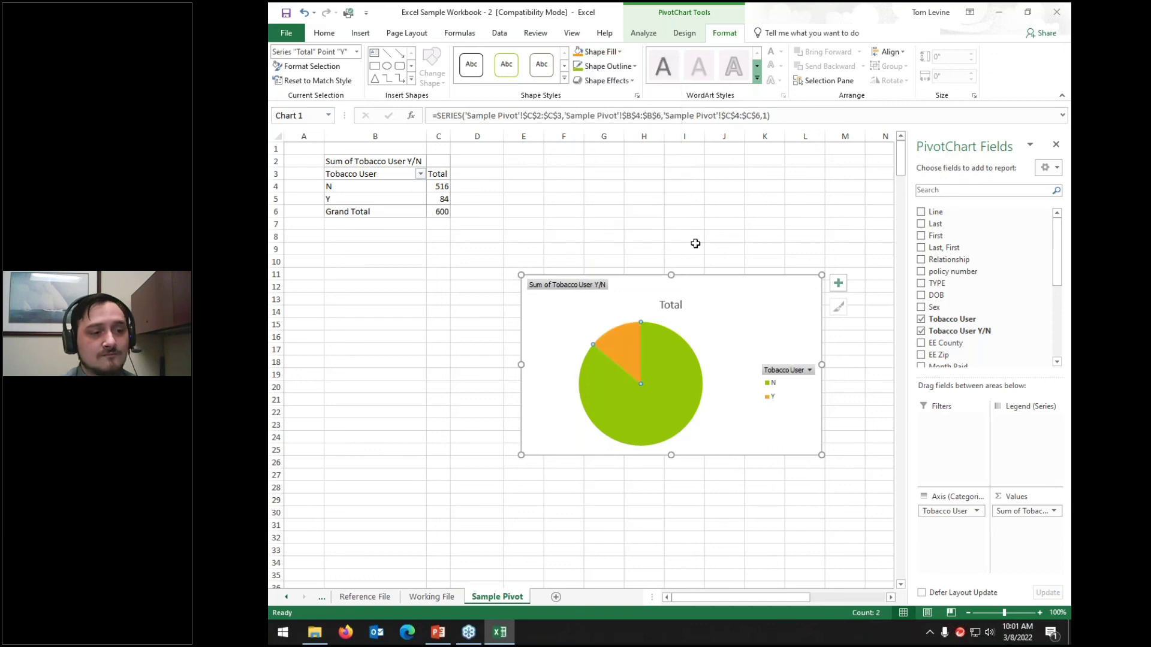
Format the N slice of the pie with a dark gray fill and an orange outline
left_click(668, 368)
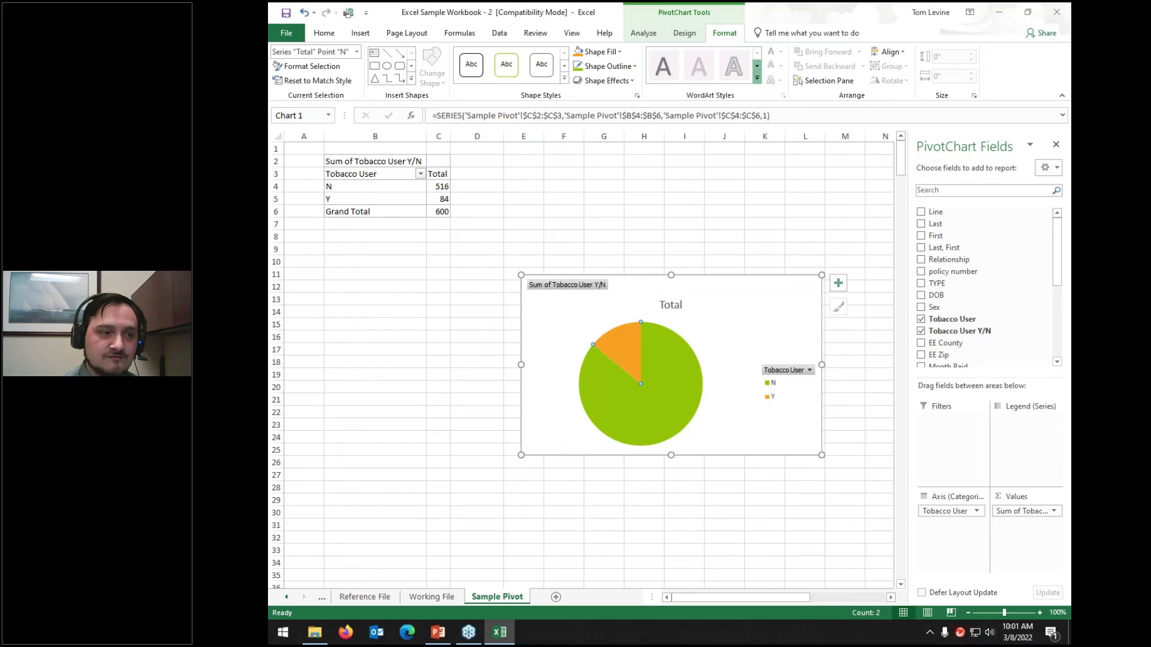
left_click(619, 52)
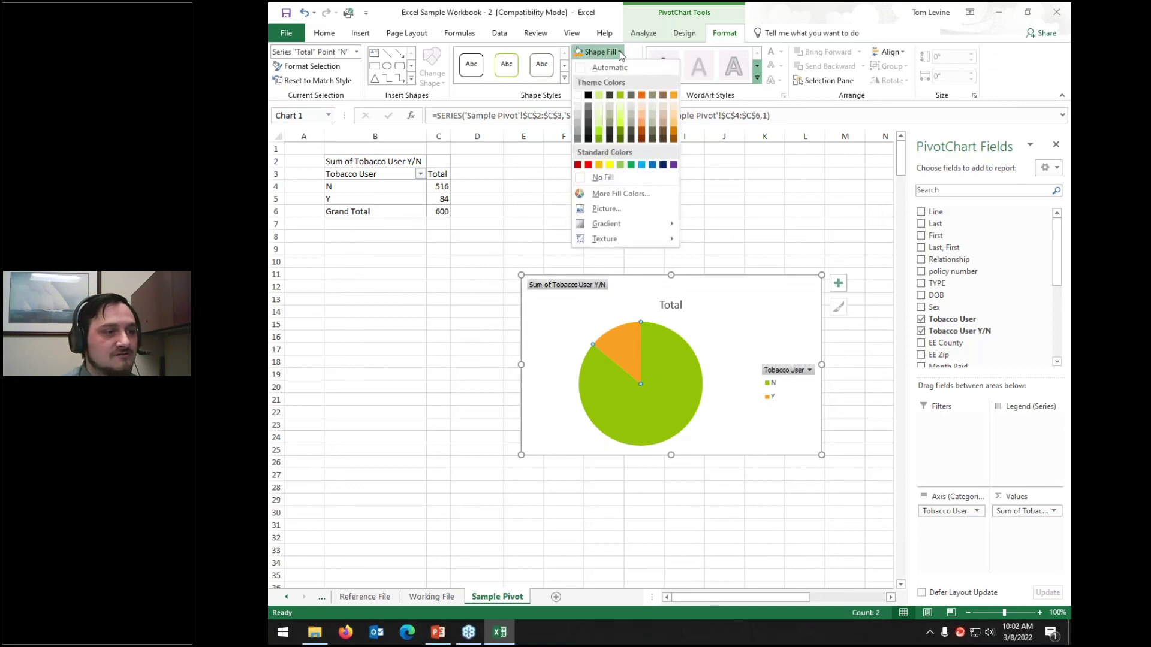
left_click(590, 123)
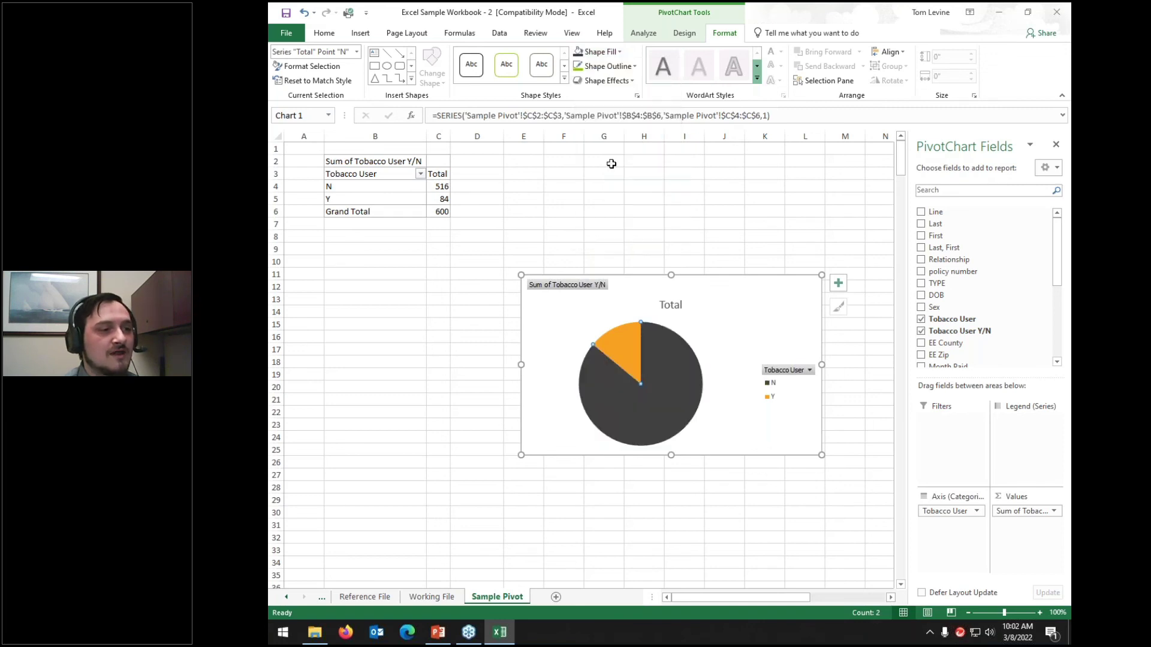
left_click(623, 68)
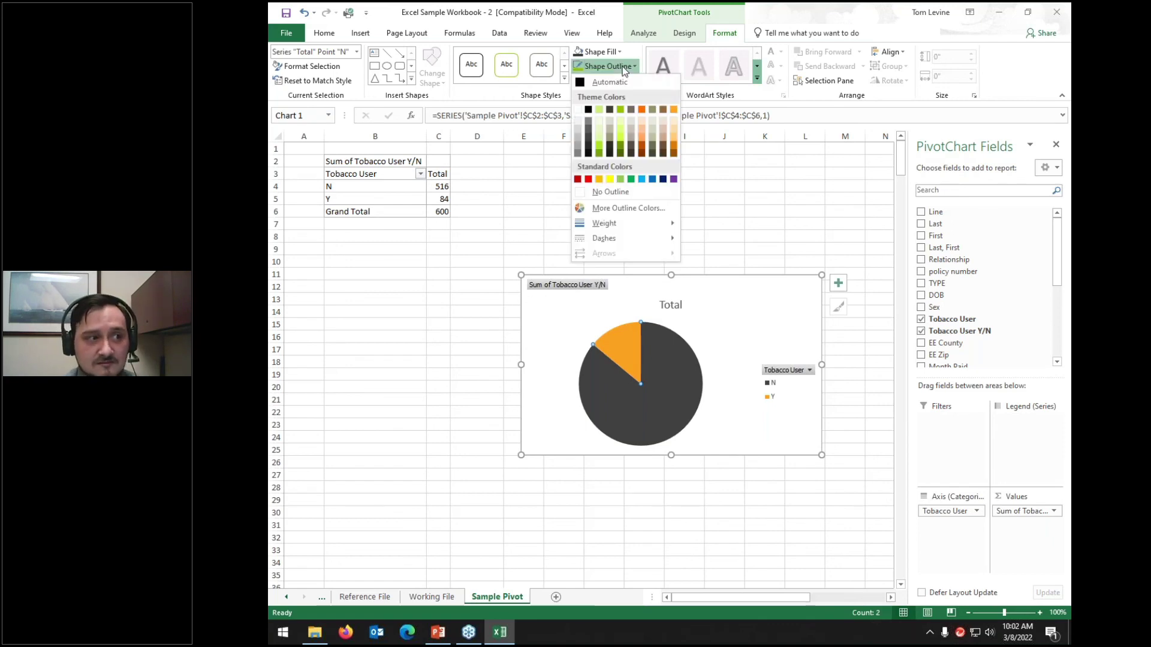
left_click(674, 111)
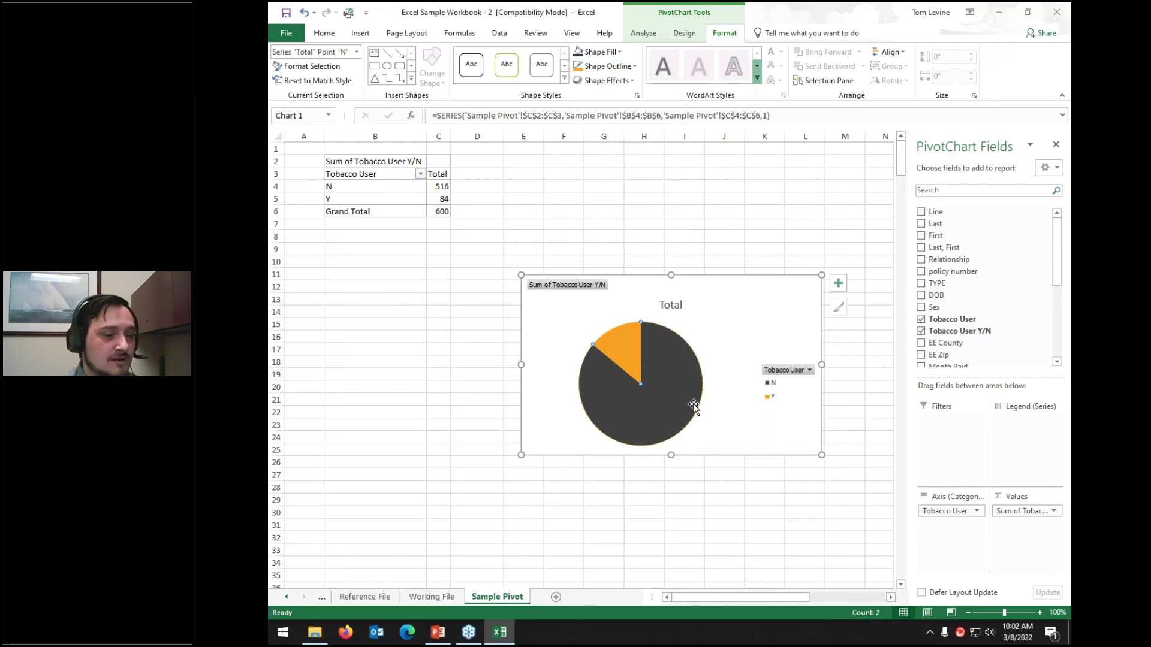
Set the Y slice's shape outline to Automatic
mouse_move(699, 368)
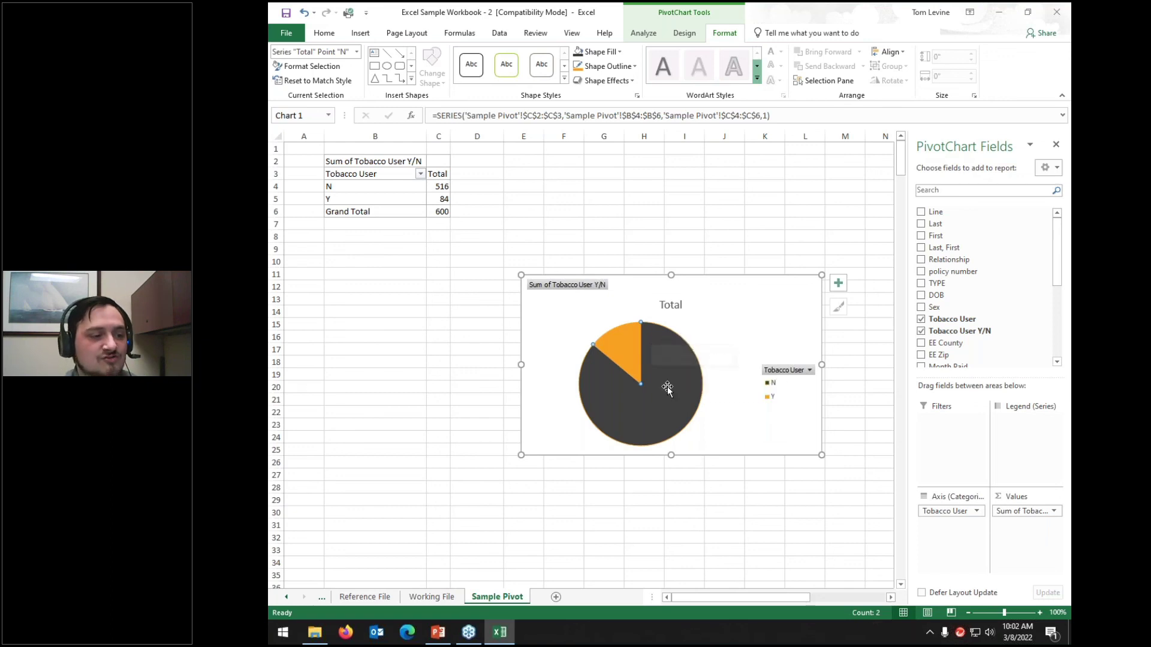
mouse_move(678, 400)
left_click(621, 349)
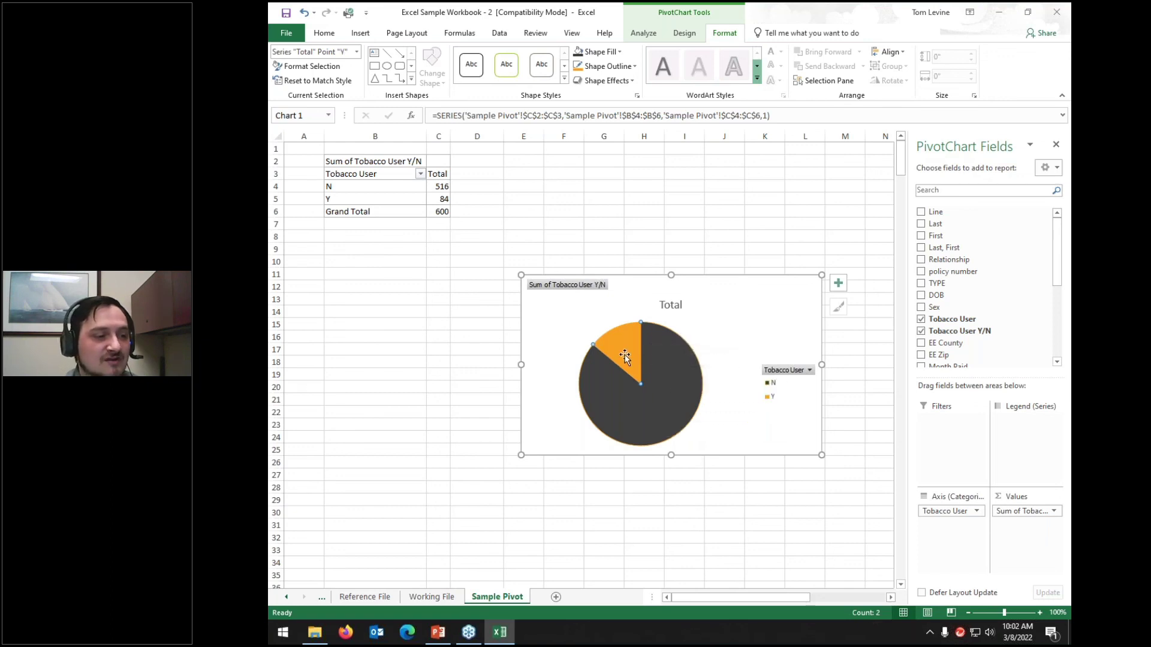
left_click(634, 66)
left_click(614, 82)
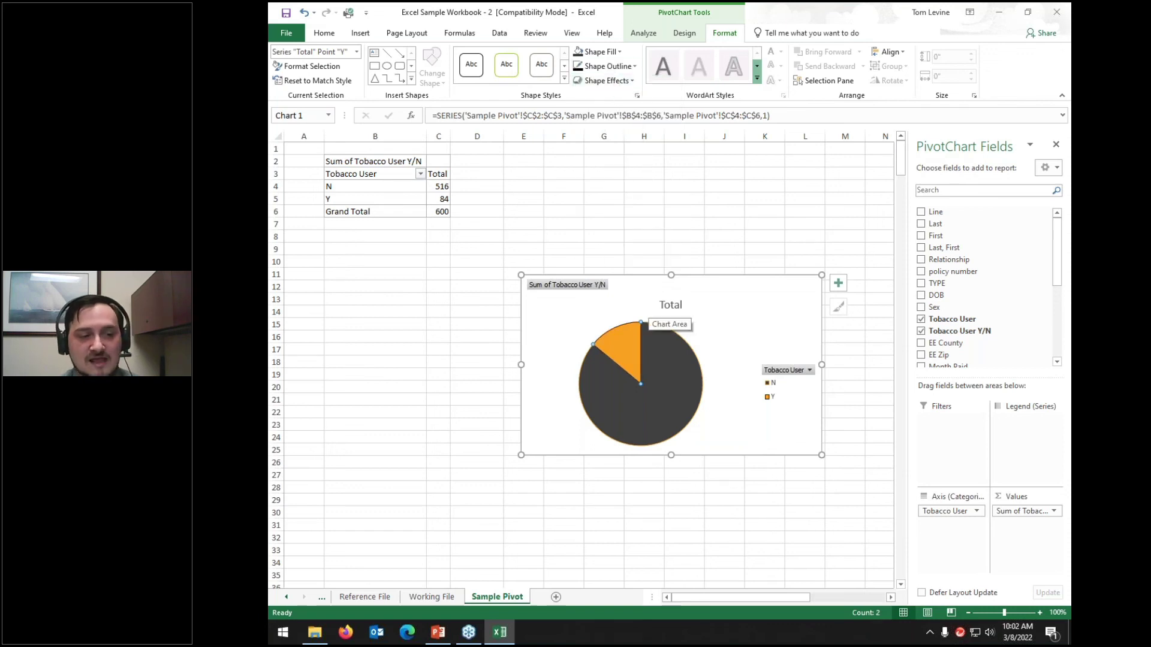
left_click(809, 371)
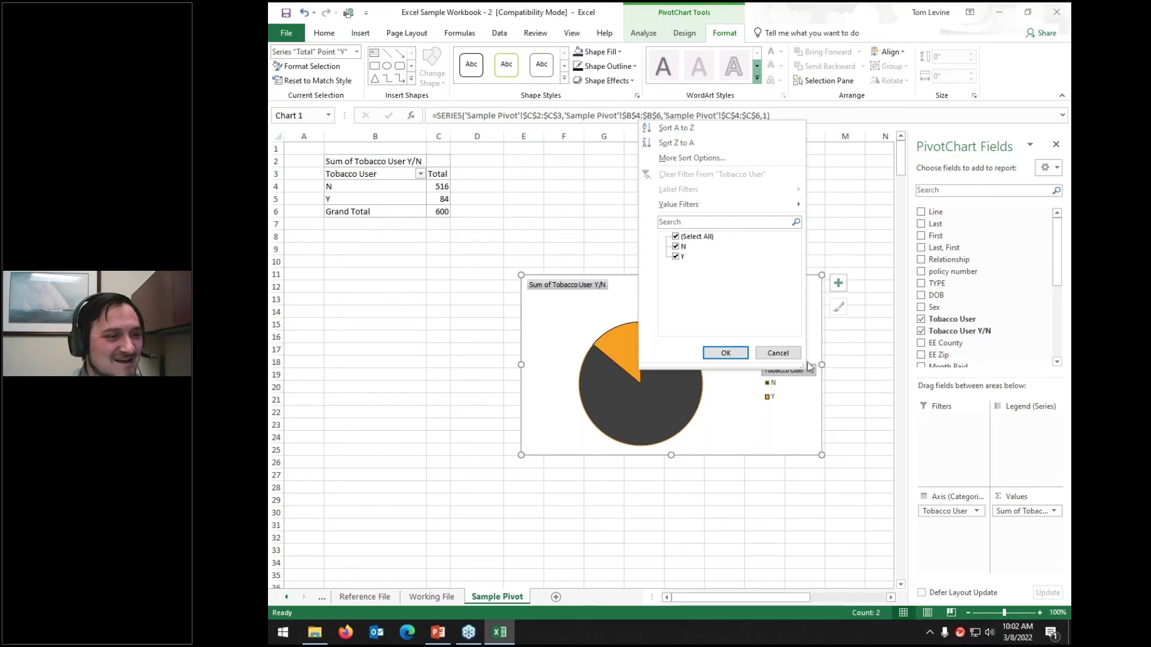
left_click(748, 407)
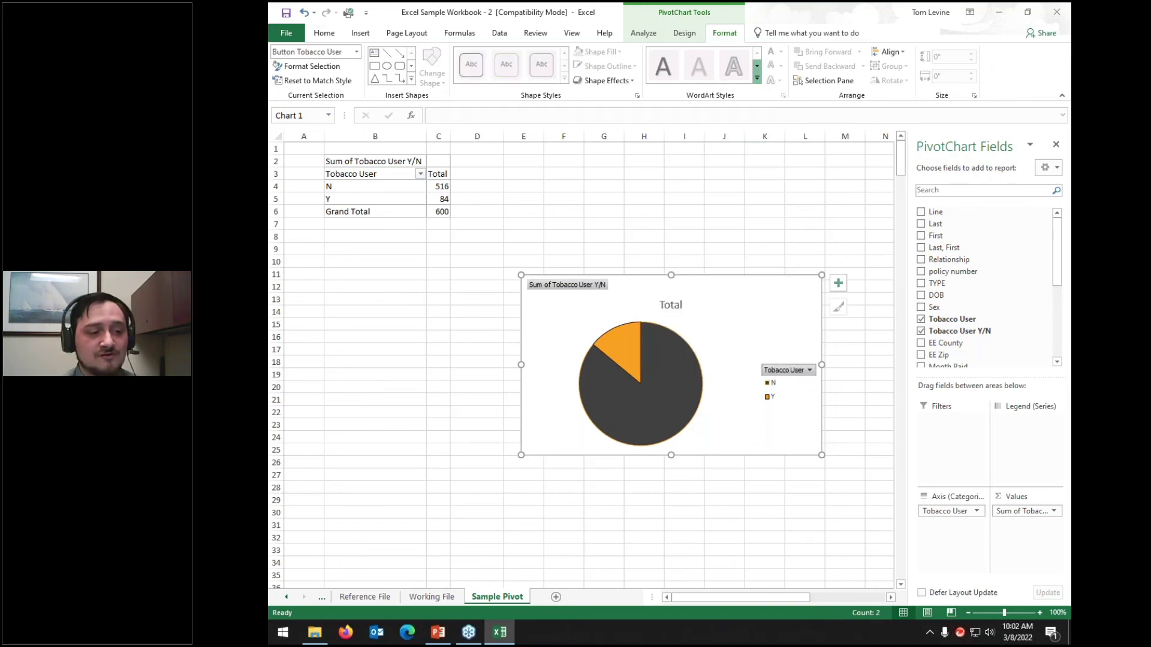
Rename the chart's value field to "Lines paid by Tobacco users" in its Value Field Settings
left_click(586, 290)
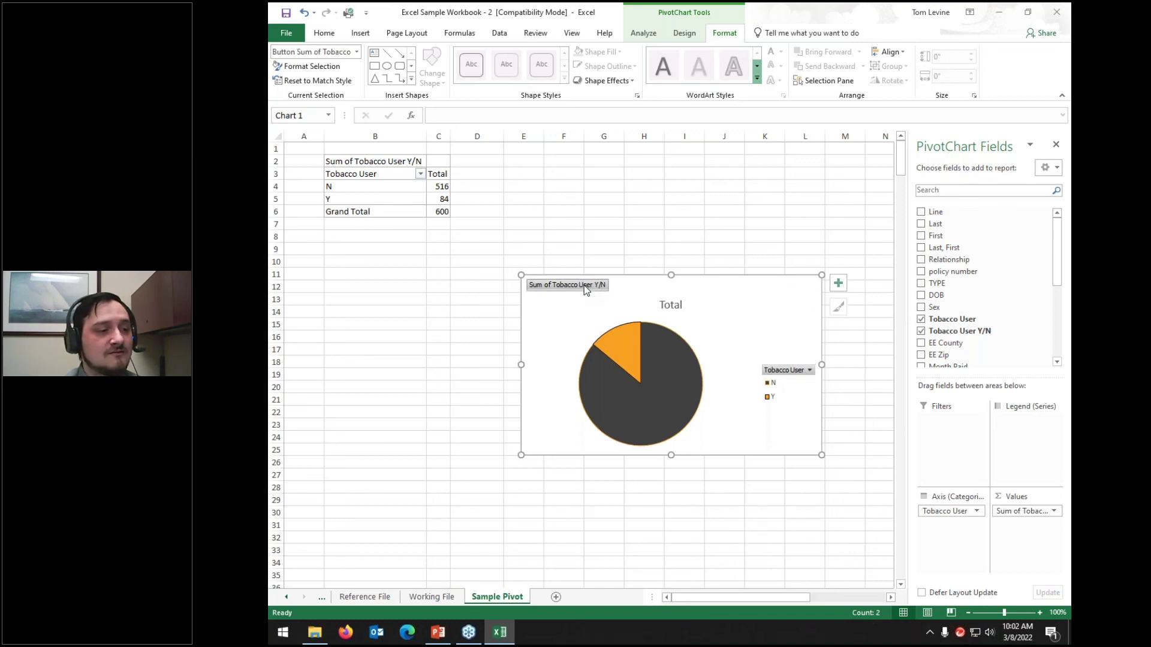
right_click(586, 291)
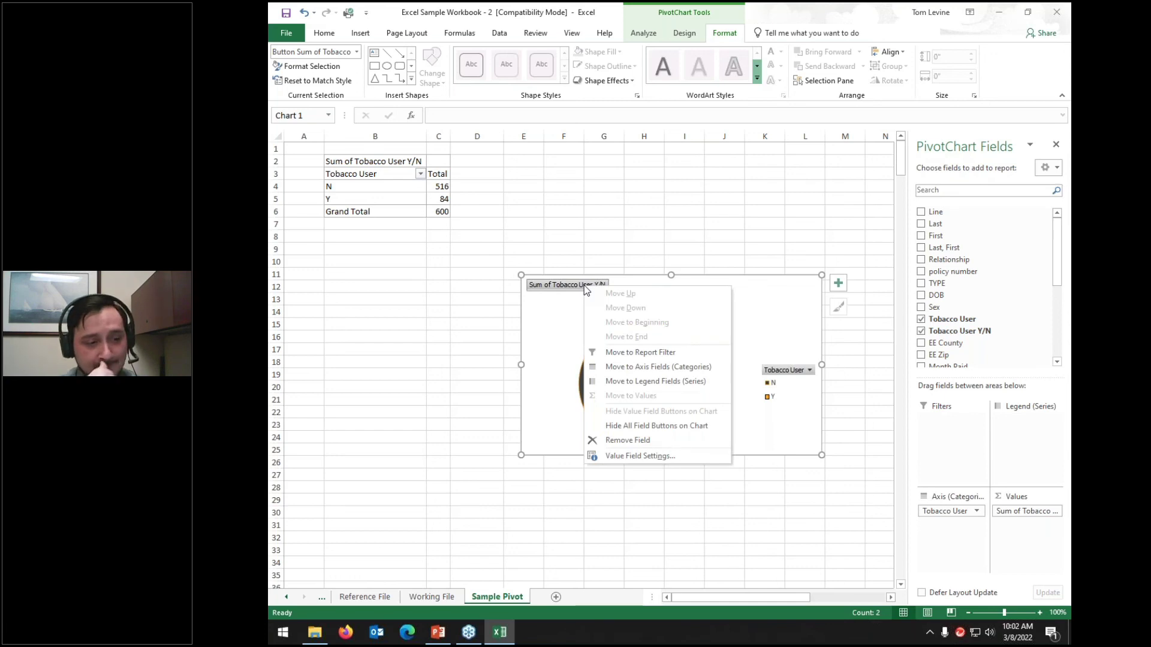
left_click(640, 456)
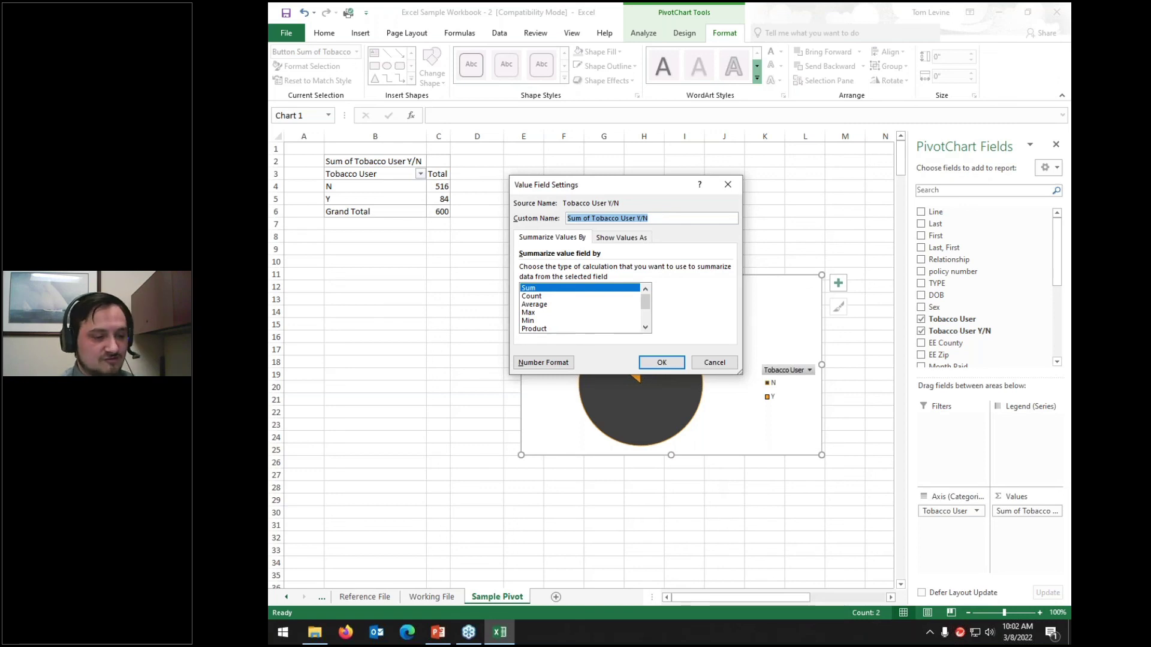
type("Lines ")
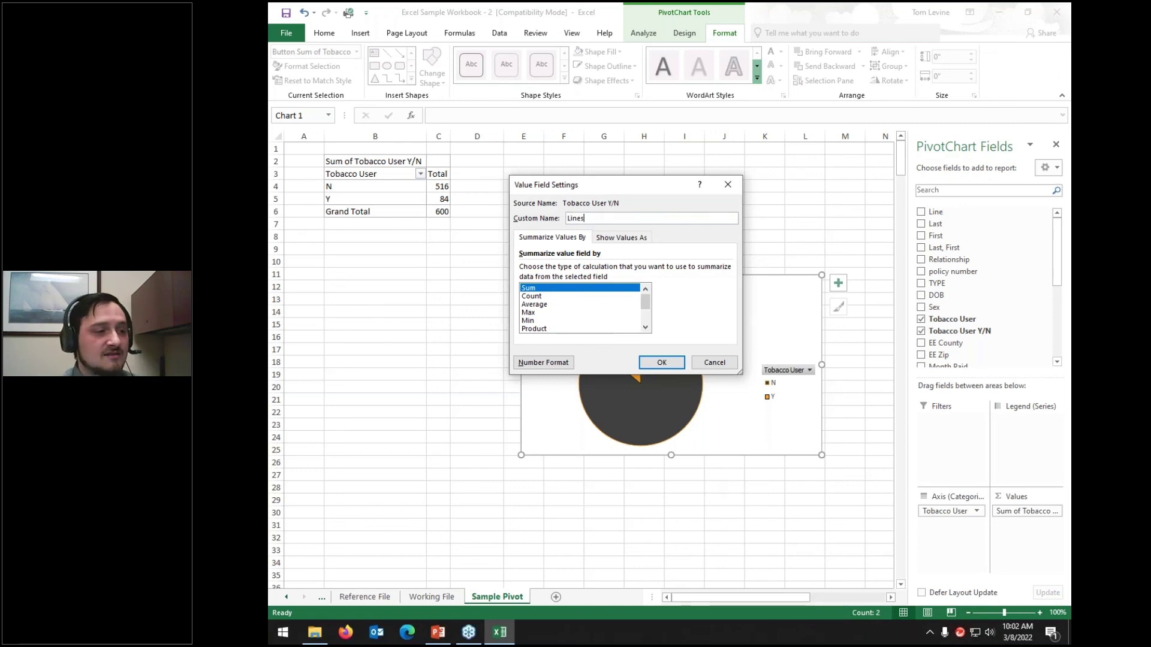
type("paid by")
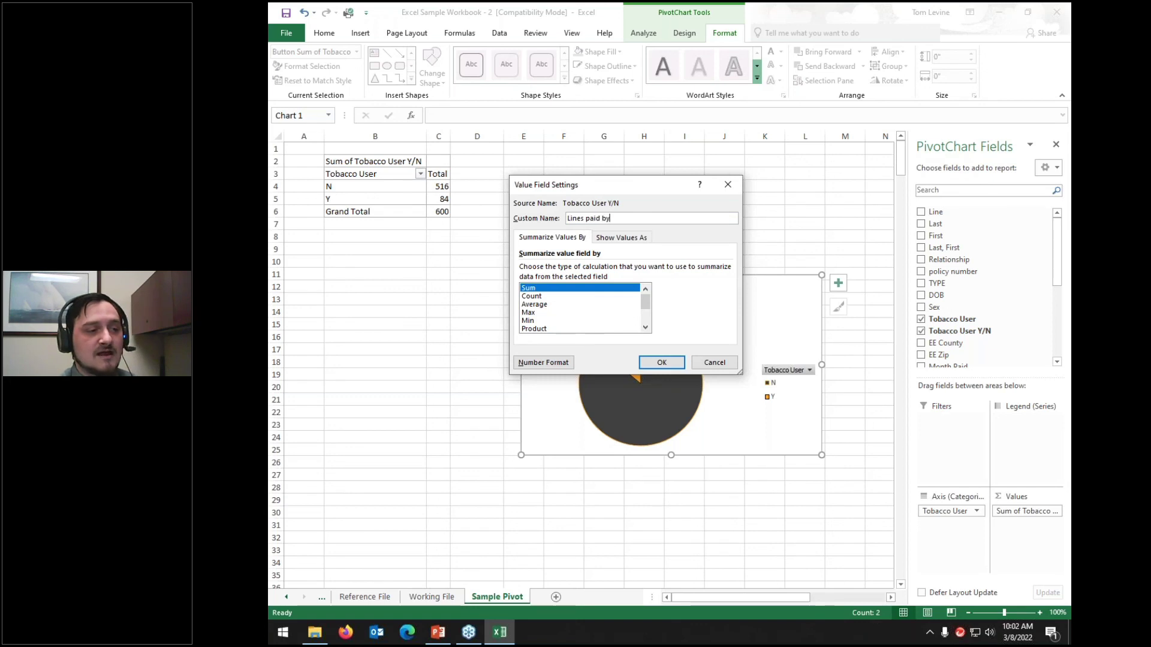
type(" Top")
key("BackSpace")
type("bacco ")
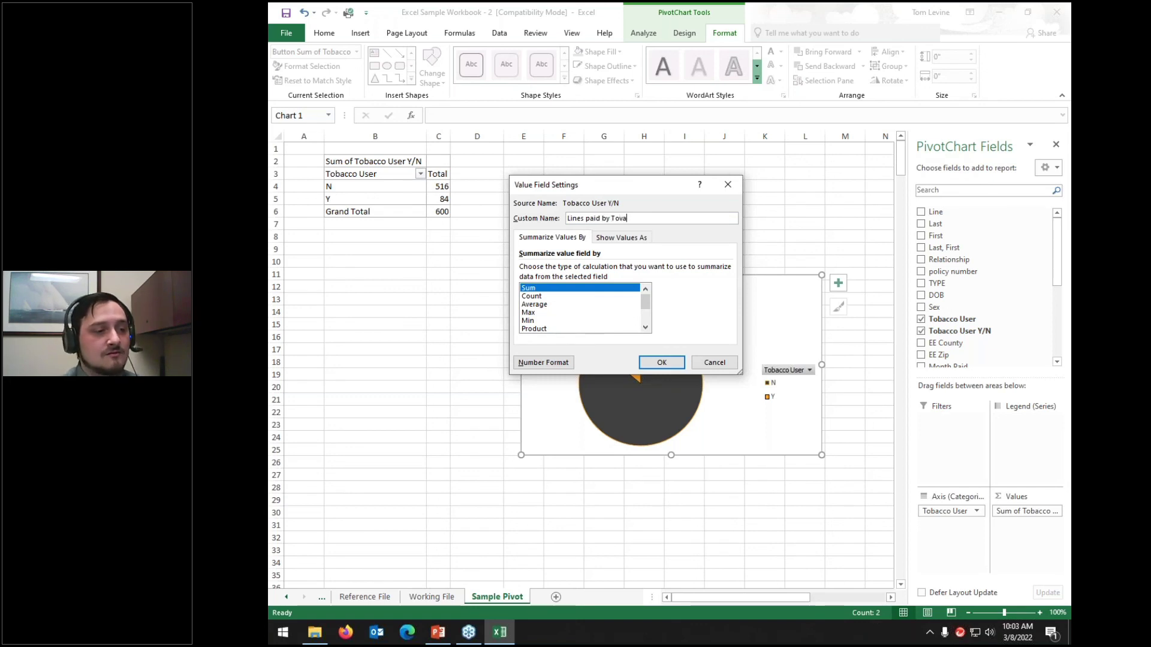
type("users")
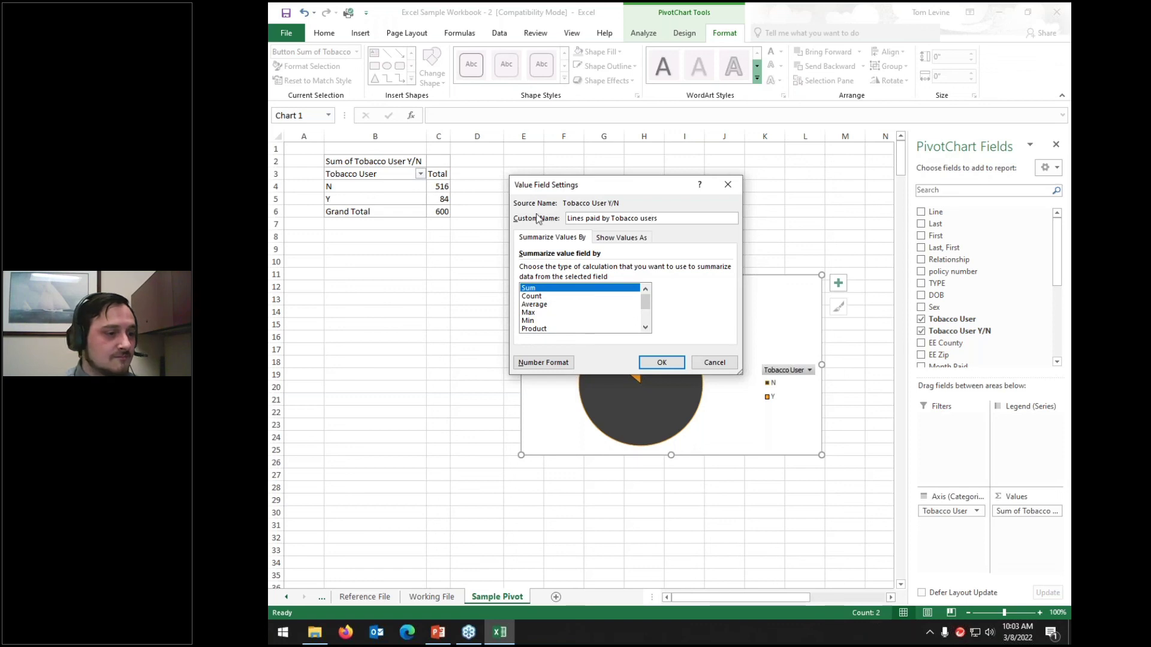
left_click(661, 363)
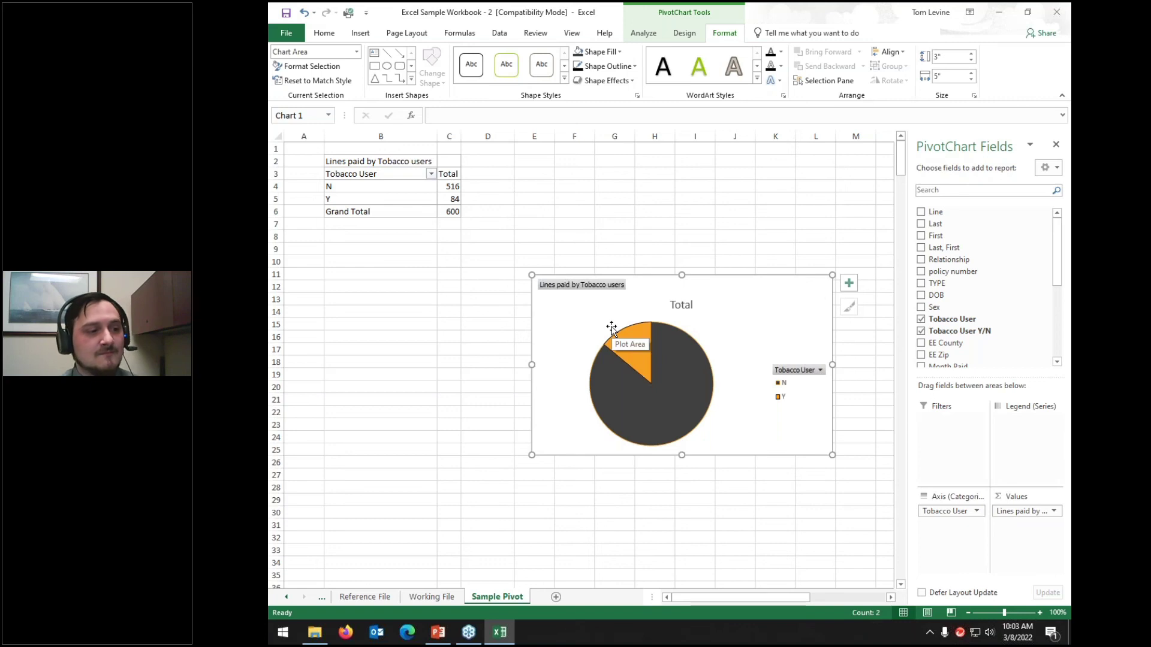
Replace the pie chart's title with "Lines Listed" and deselect the chart
left_click(683, 304)
double_click(689, 305)
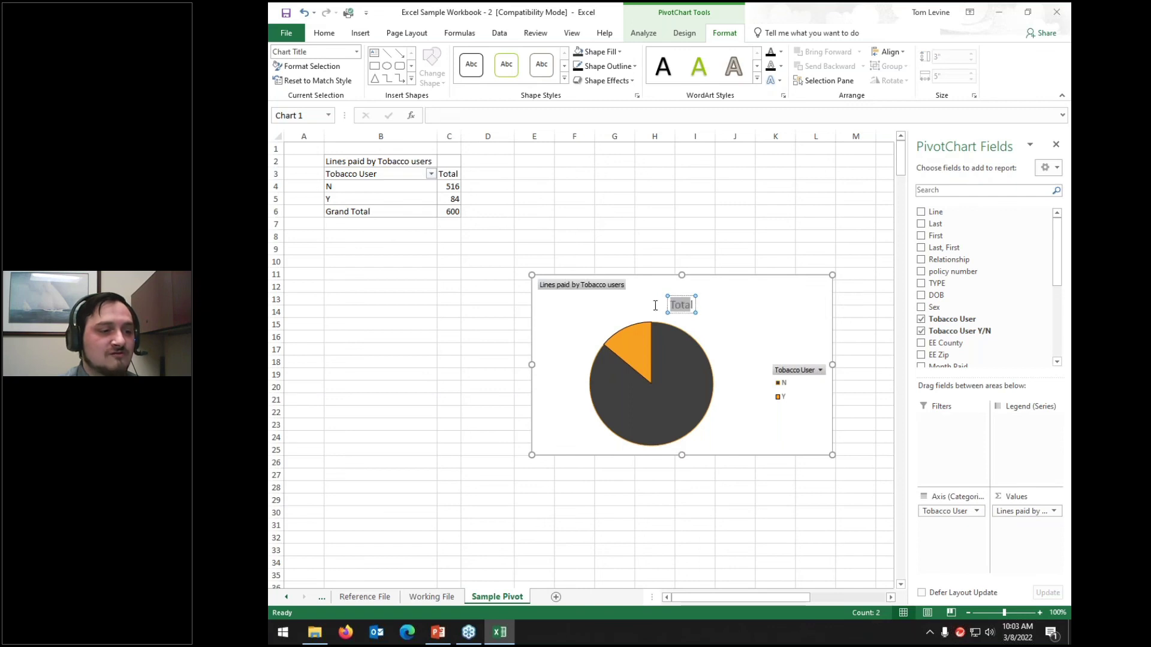
key("BackSpace")
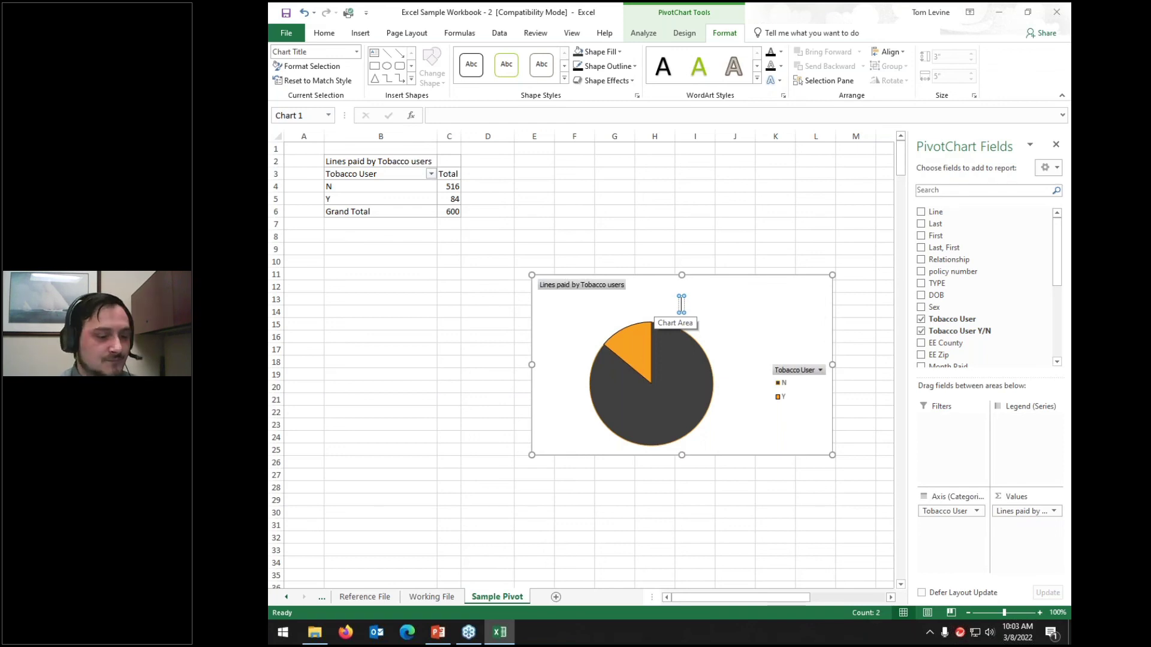
type("Lines Listed")
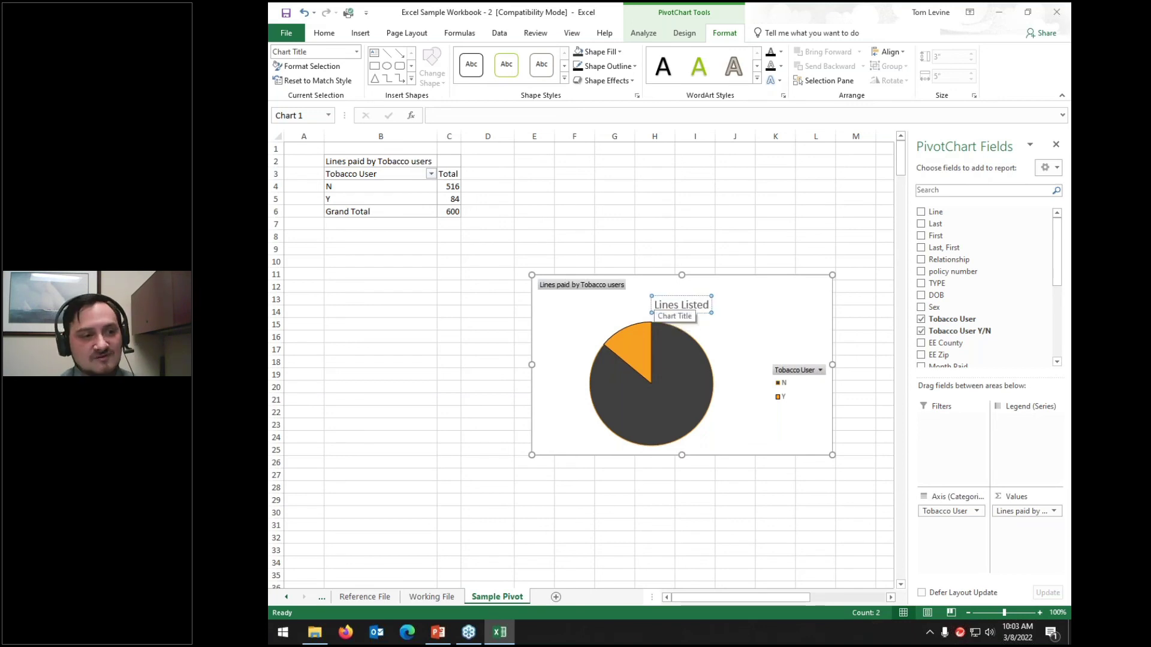
left_click(659, 211)
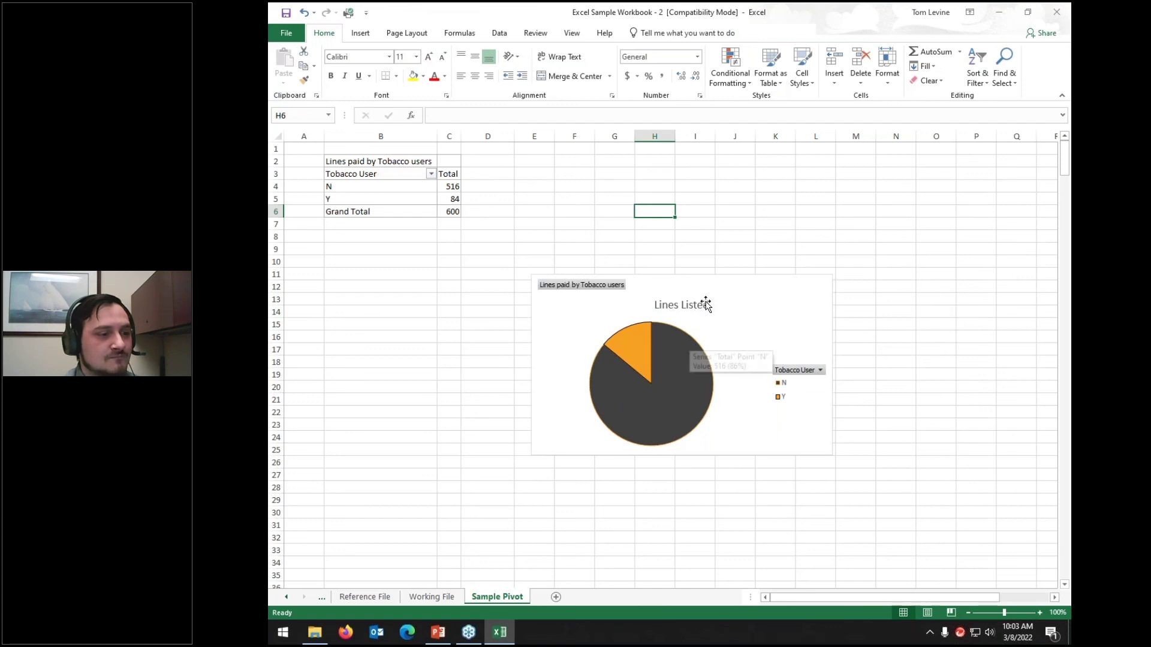
Switch the PivotChart's rows and columns so Tobacco User becomes the legend series
left_click(756, 324)
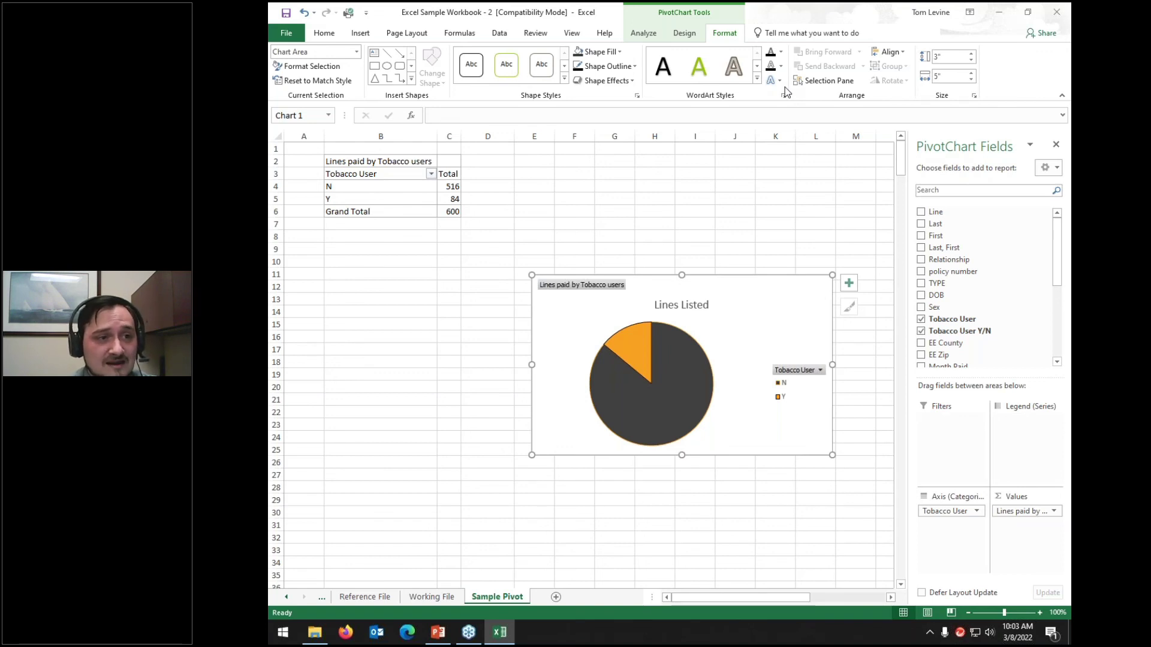
left_click(690, 34)
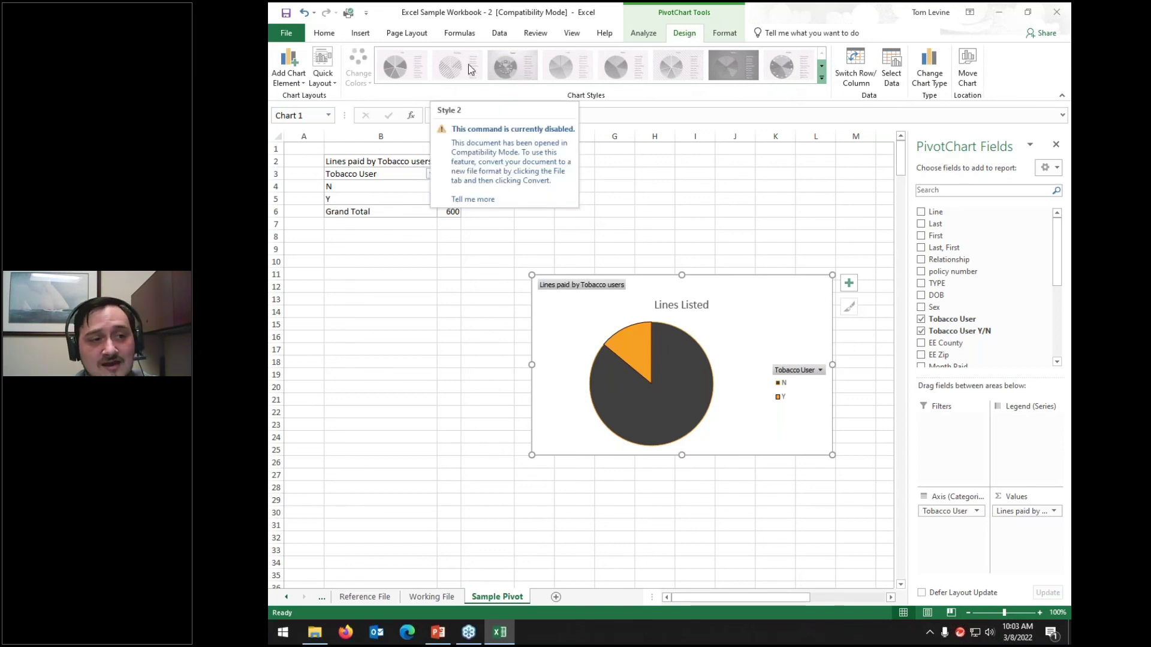
left_click(851, 62)
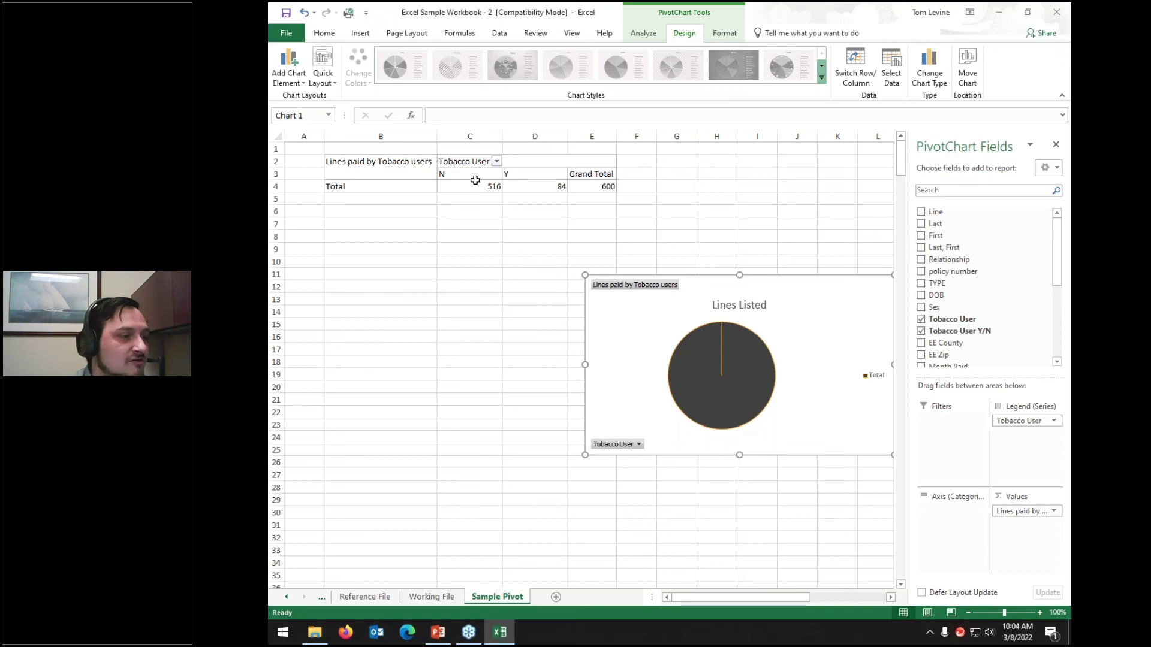
mouse_move(469, 180)
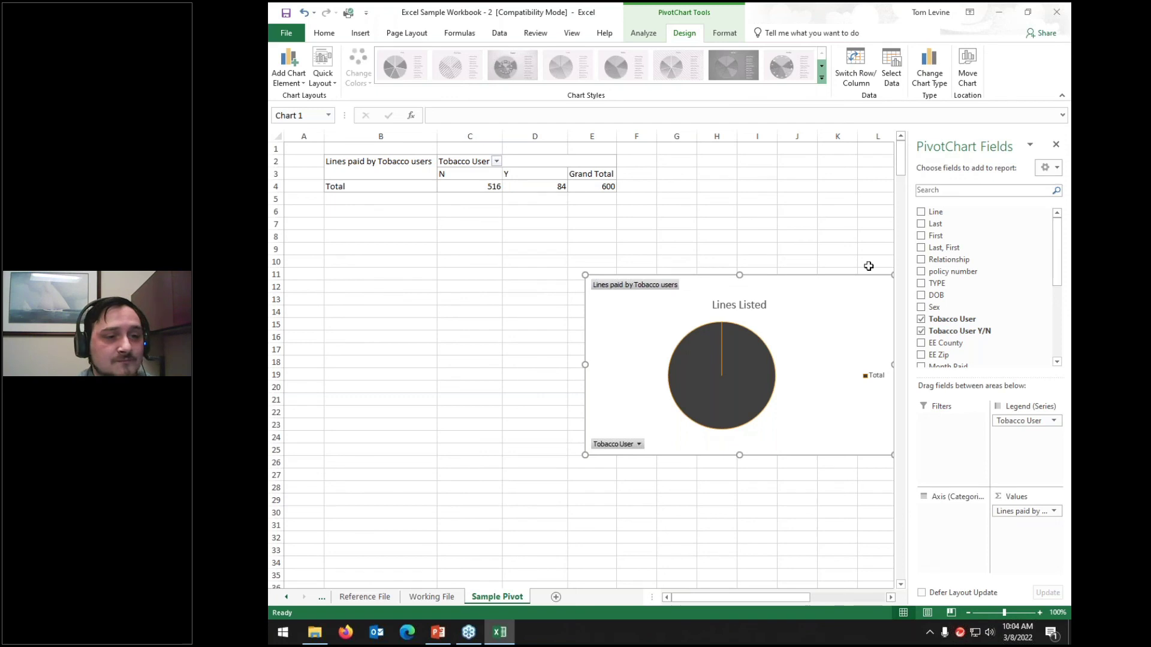
Try the Last, First field as the axis category, move the chart up to about row 5, and remove the field again
left_click_drag(942, 248, 975, 519)
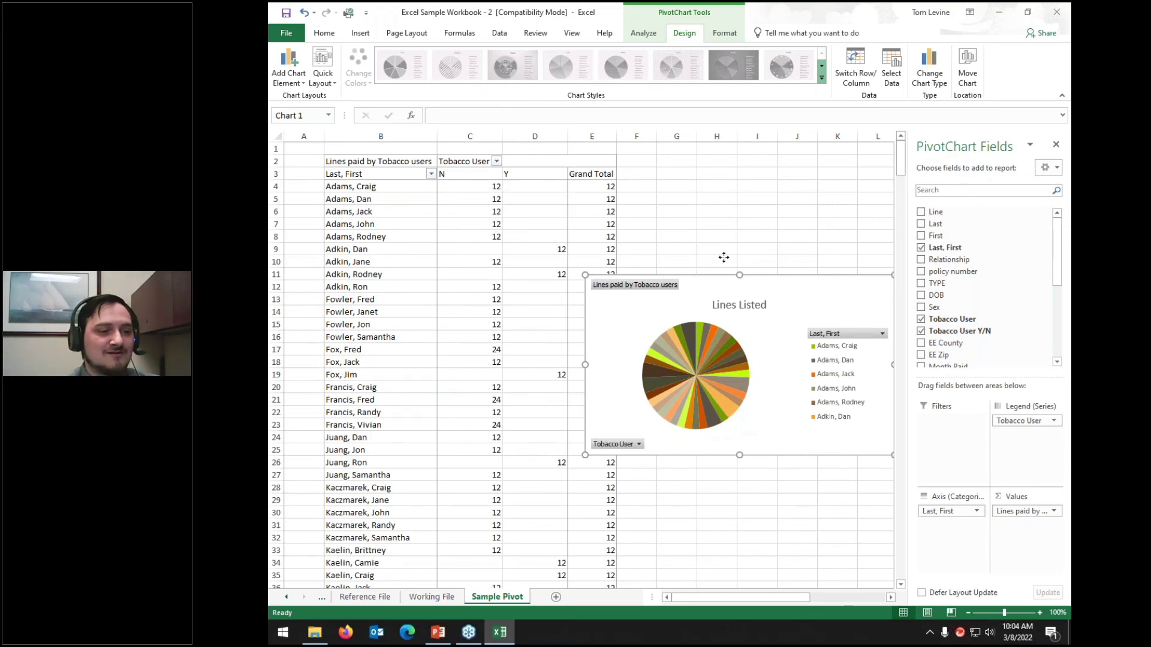
left_click_drag(883, 273, 728, 190)
left_click_drag(947, 511, 964, 351)
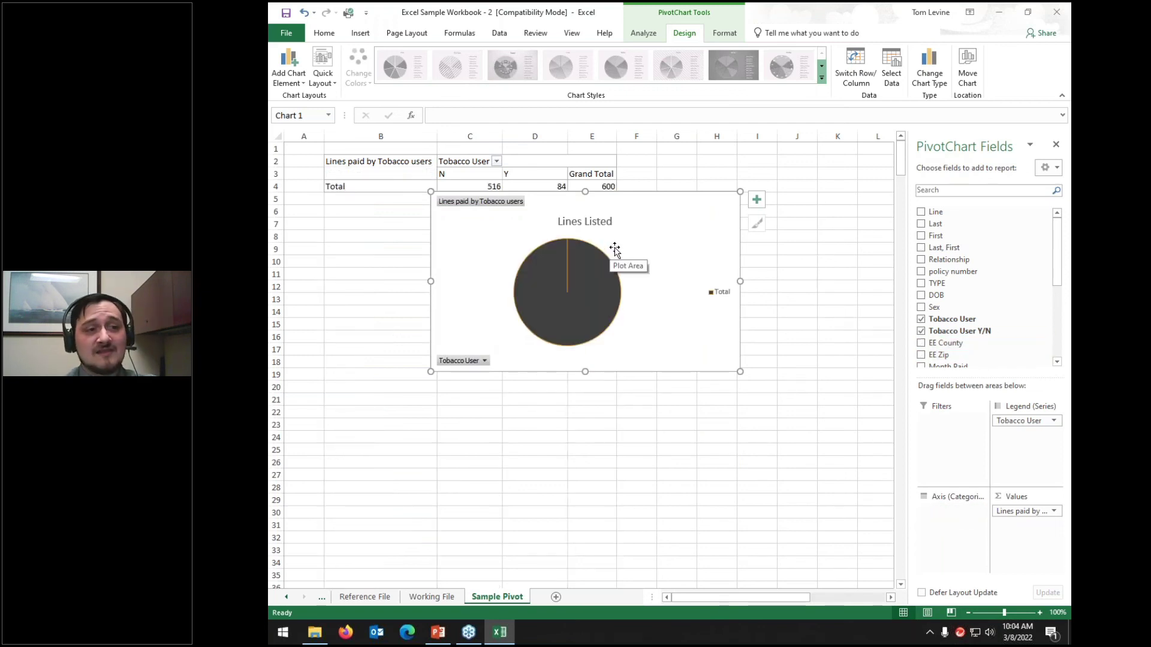
Swap the PivotChart's rows and columns back so Tobacco User is the axis category
left_click(859, 60)
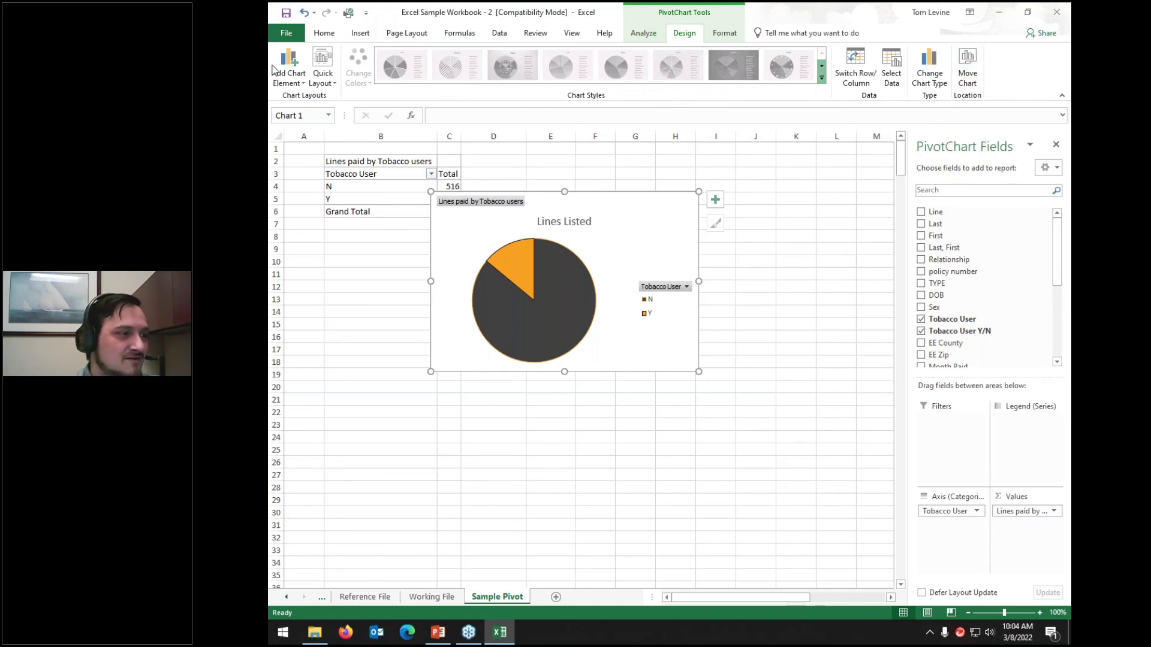
Review the available chart elements and preview the quick layouts for the pie chart without applying one
left_click(300, 84)
mouse_move(301, 98)
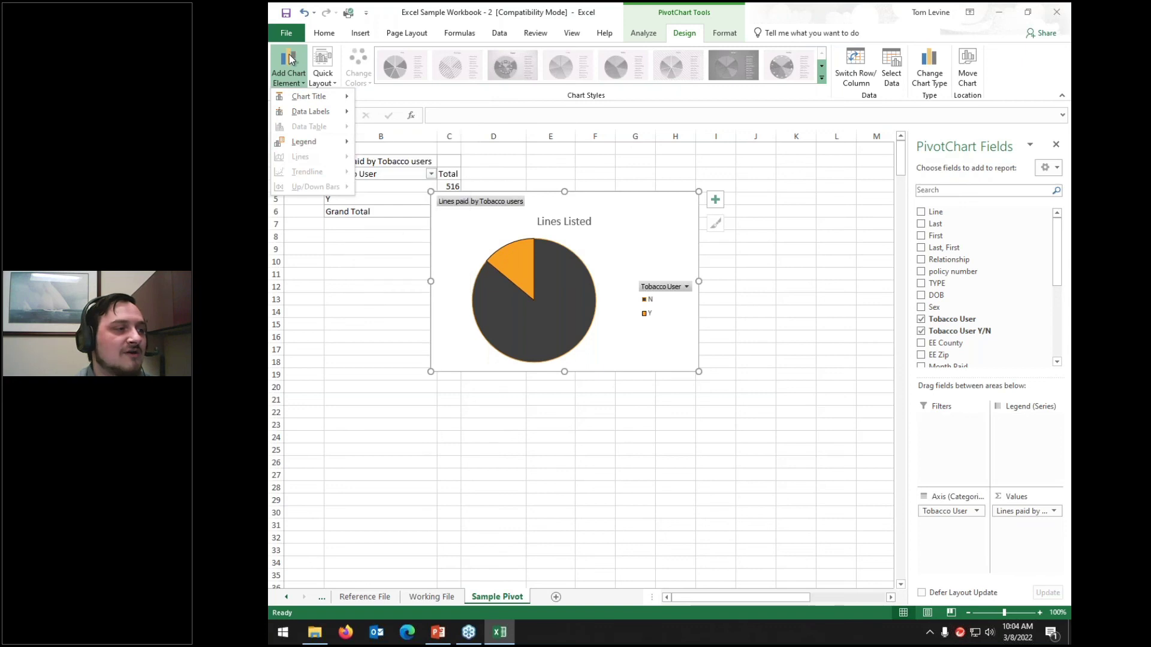
left_click(321, 62)
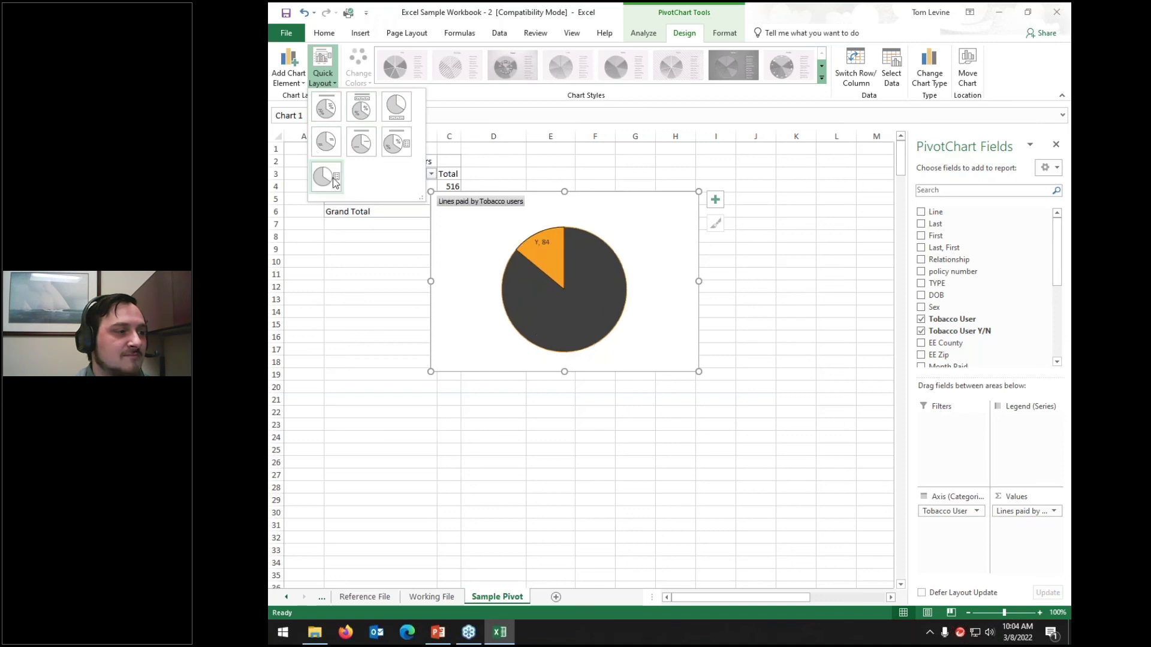
left_click(525, 146)
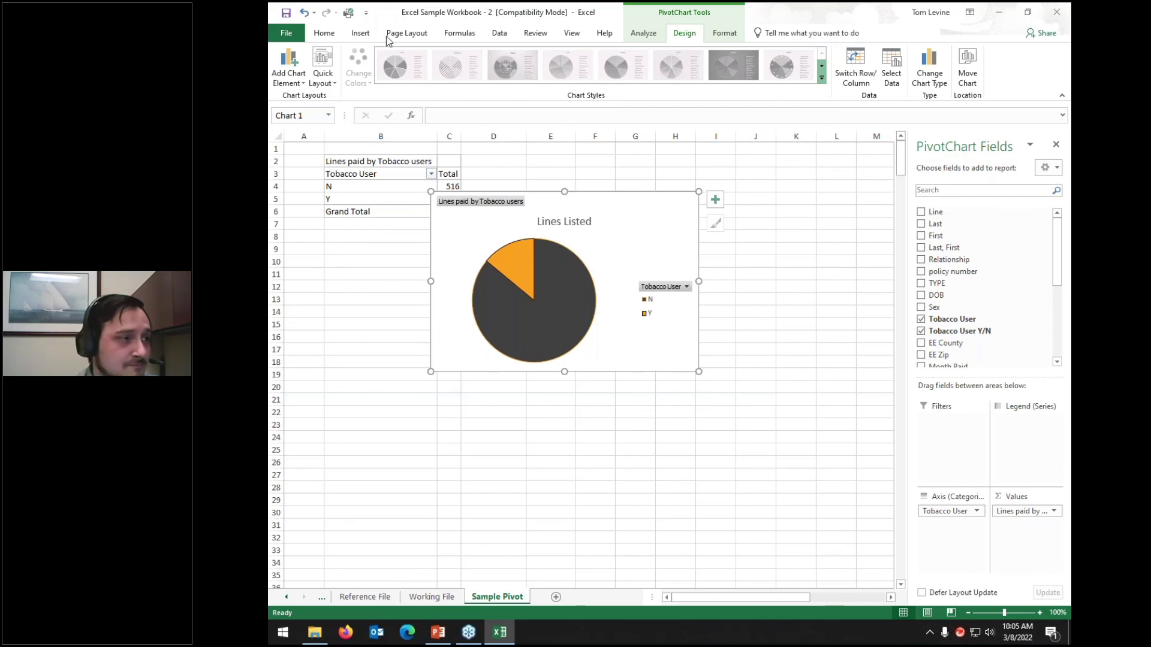
Hide and reshow the PivotChart field list, and check the options for showing or hiding field buttons
left_click(643, 33)
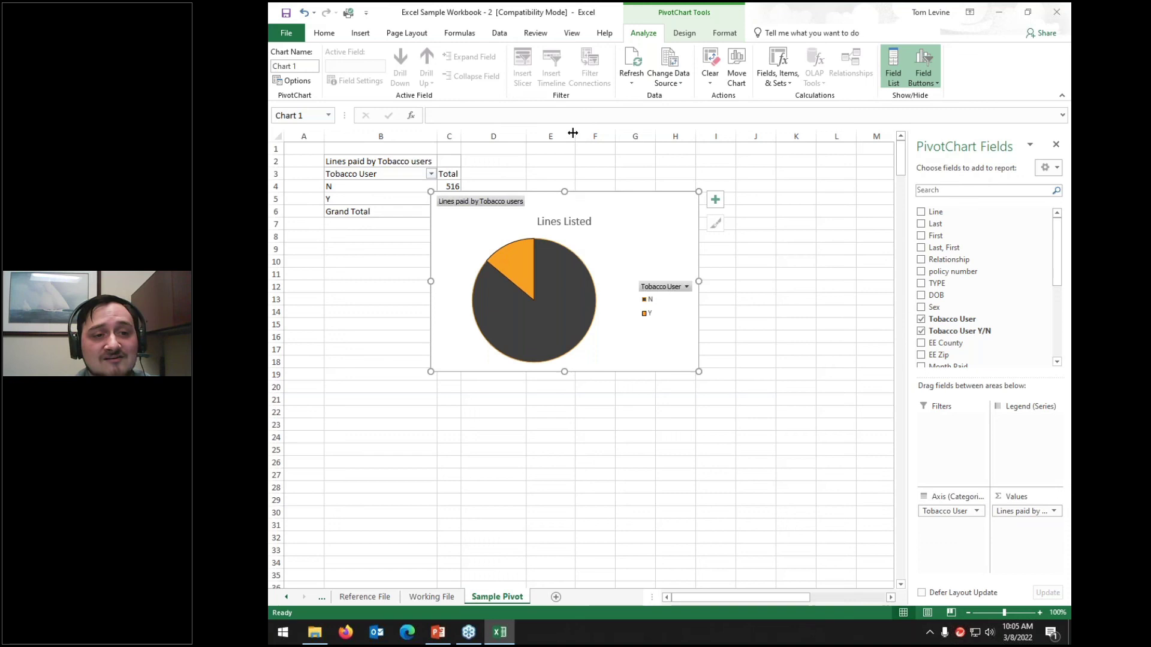
left_click(1054, 146)
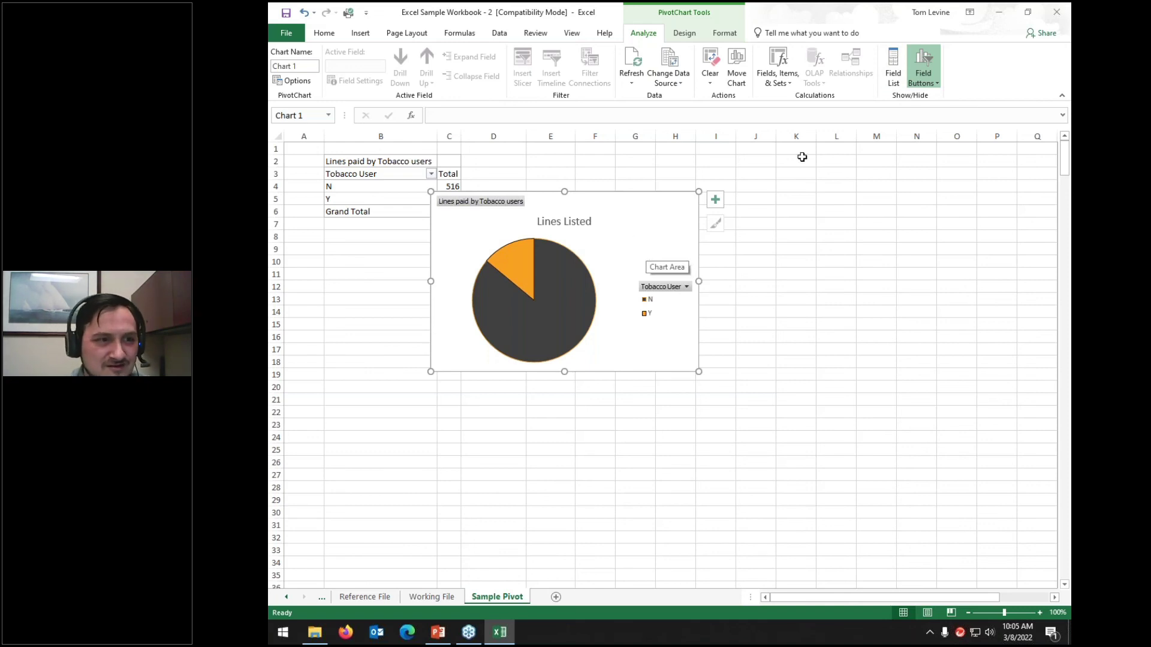
left_click(894, 73)
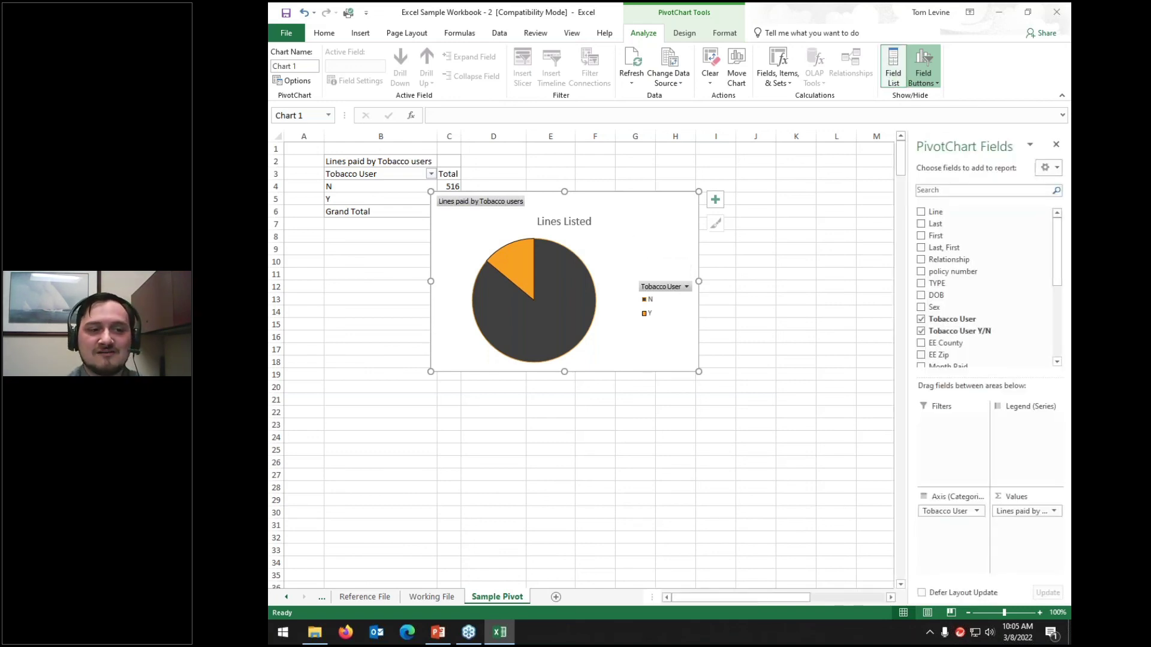
left_click(922, 79)
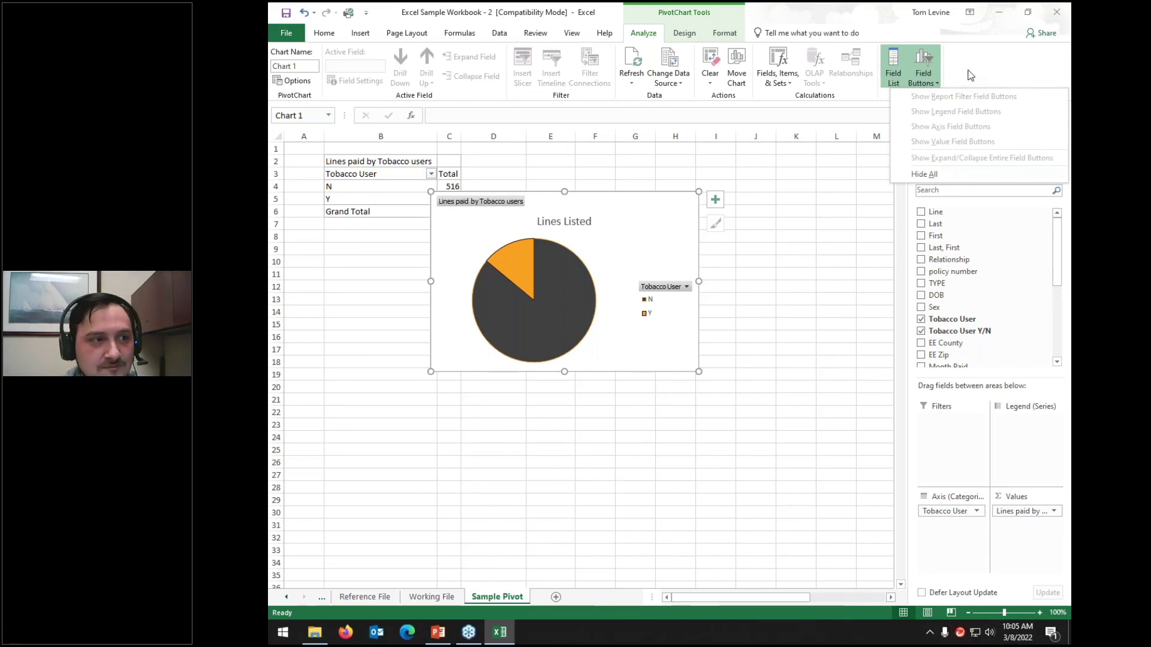
left_click(923, 78)
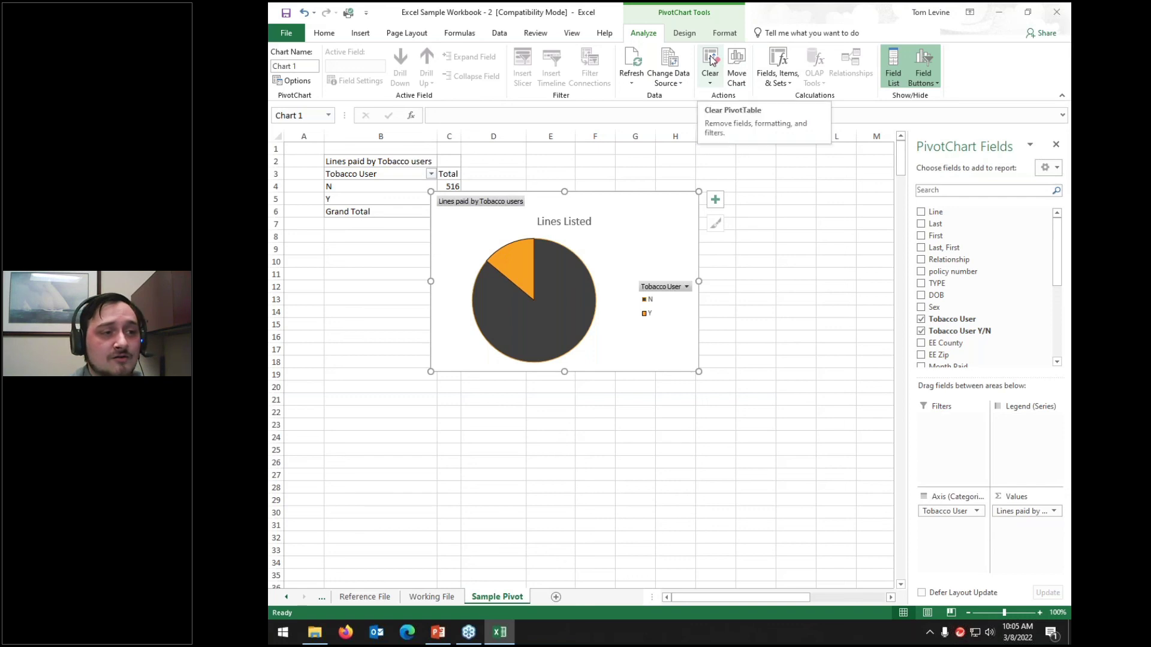
Try clearing all fields, formatting and filters from the PivotTable
left_click(710, 83)
left_click(719, 98)
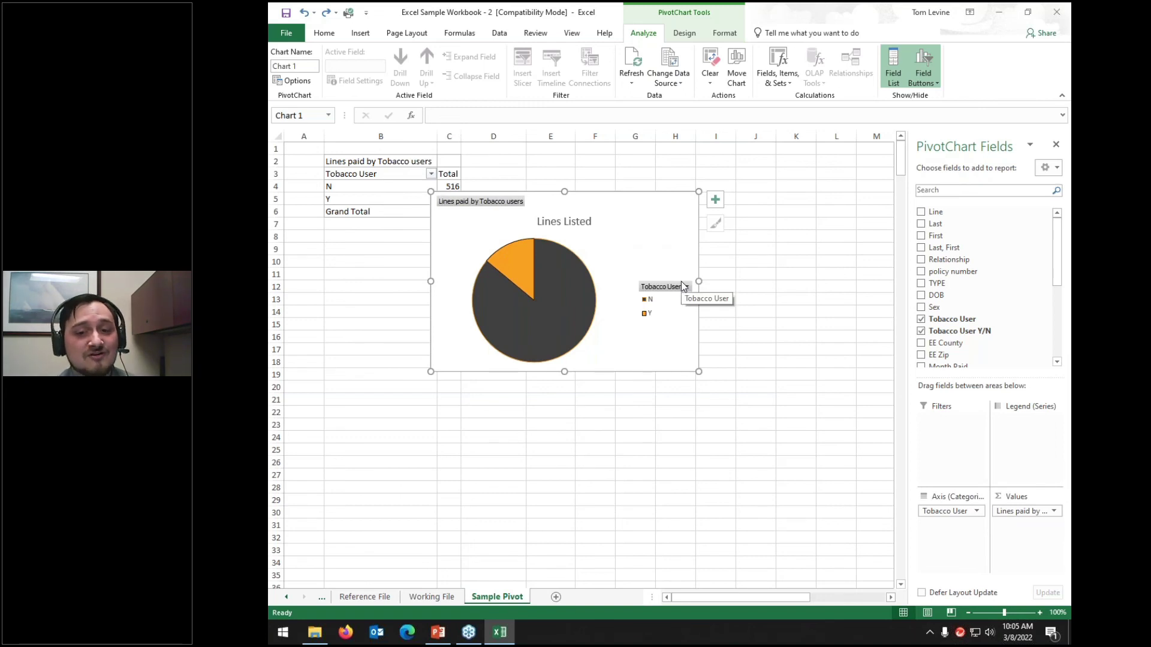
Add data labels to the whole pie series
left_click(651, 310)
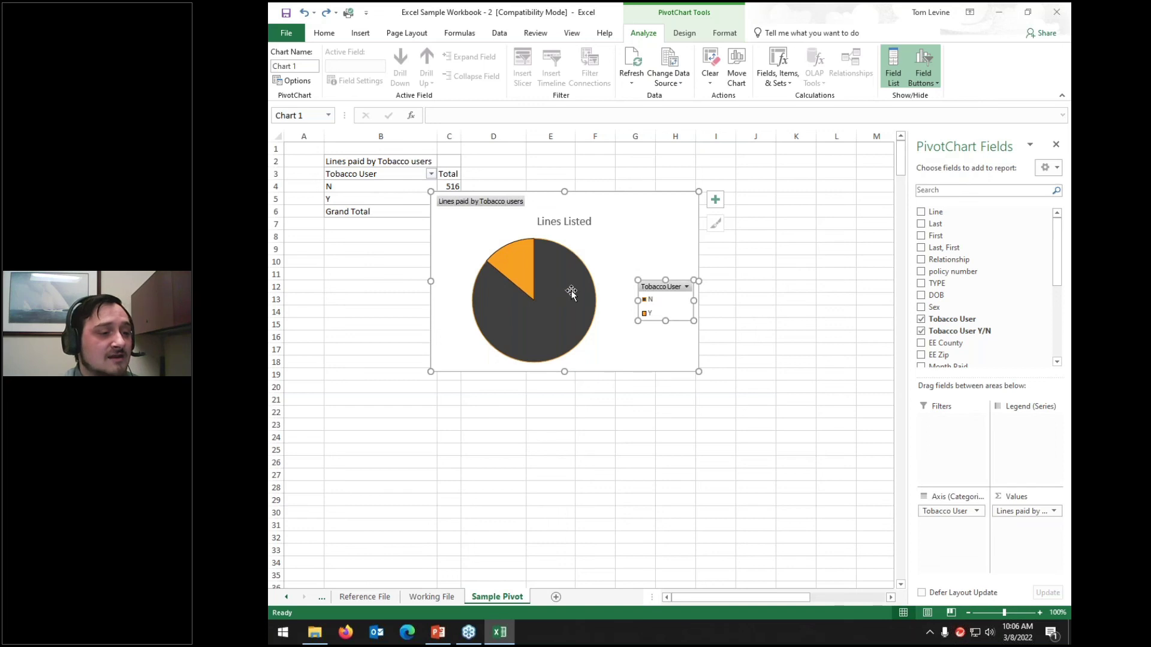
left_click(515, 259)
right_click(520, 263)
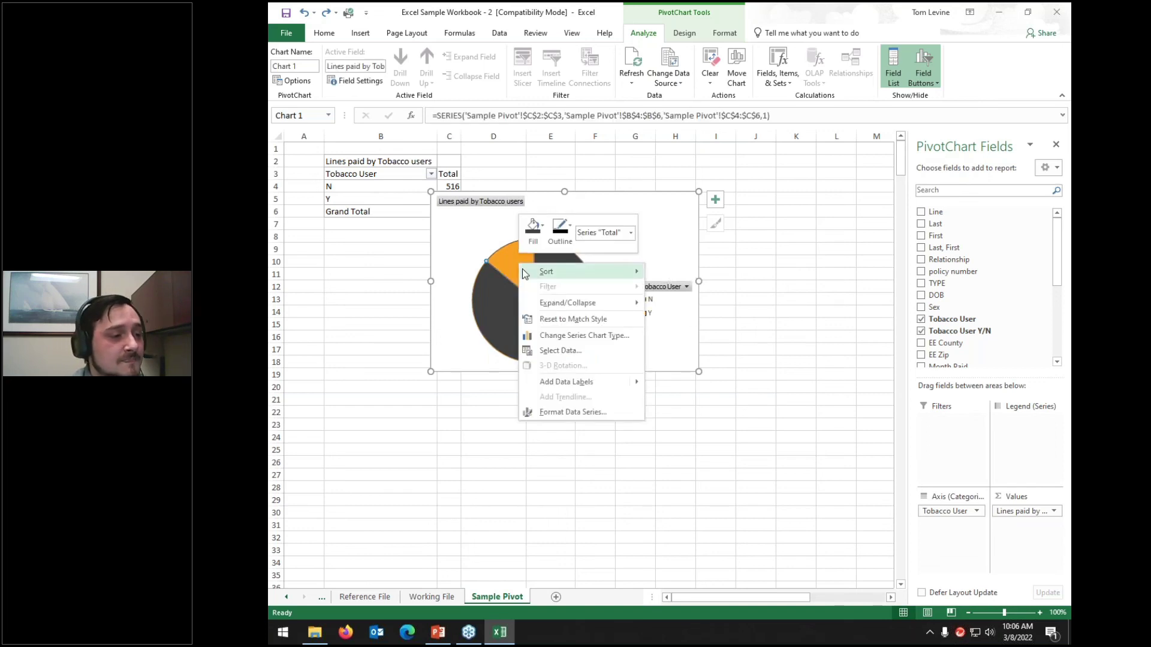
mouse_move(522, 271)
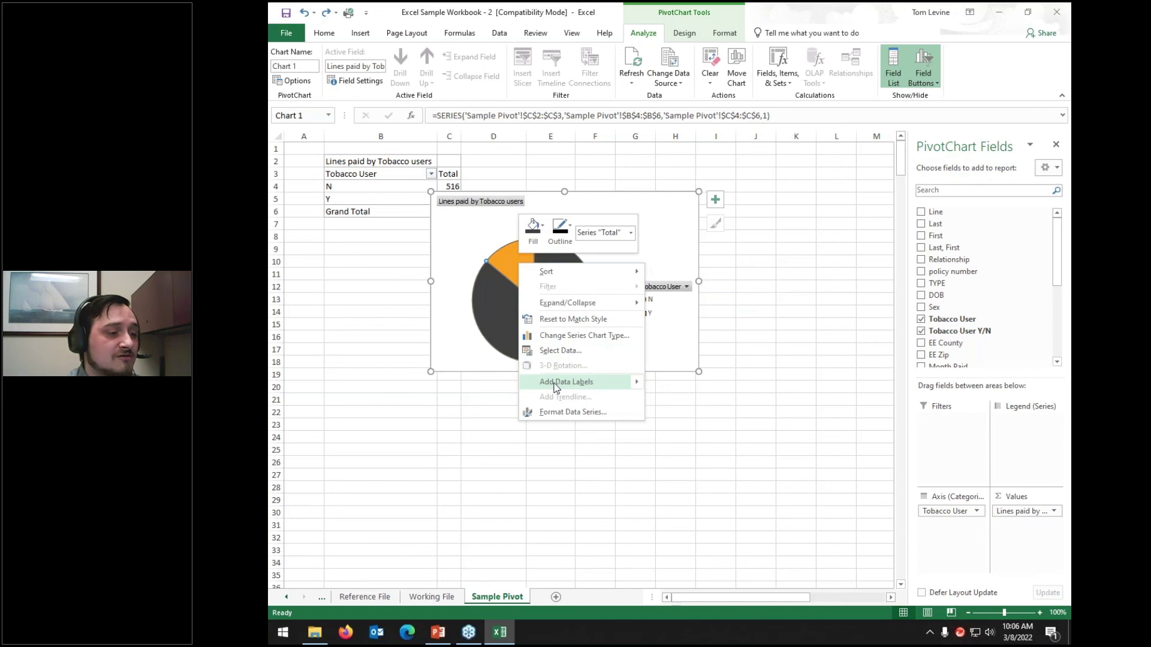
mouse_move(637, 384)
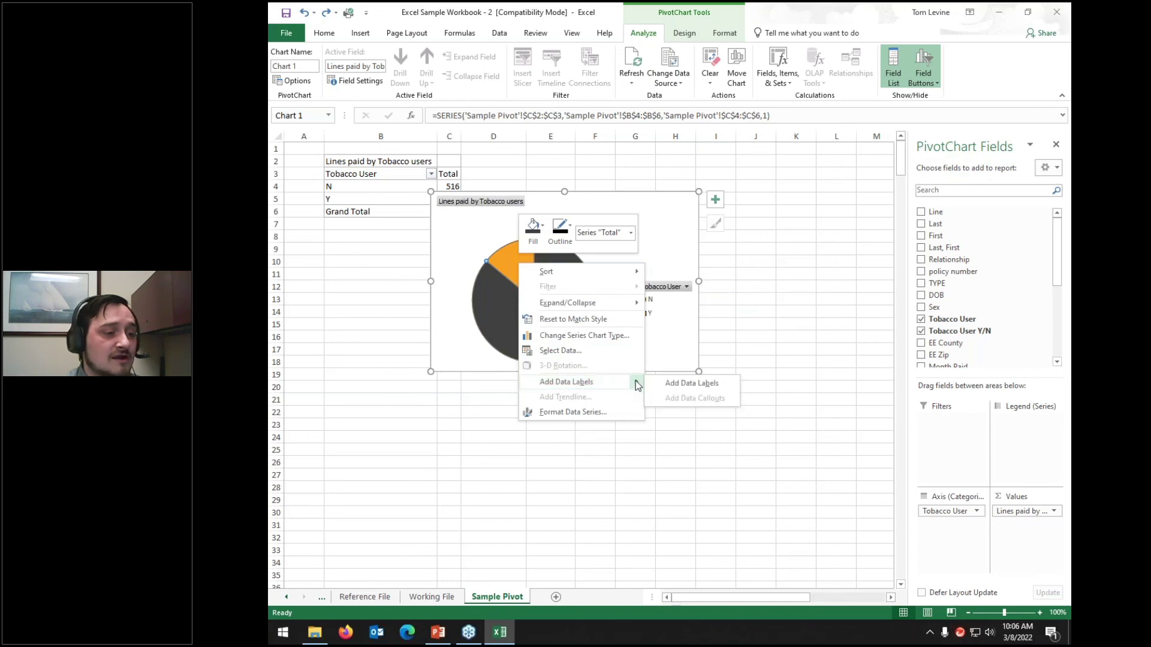
left_click(674, 386)
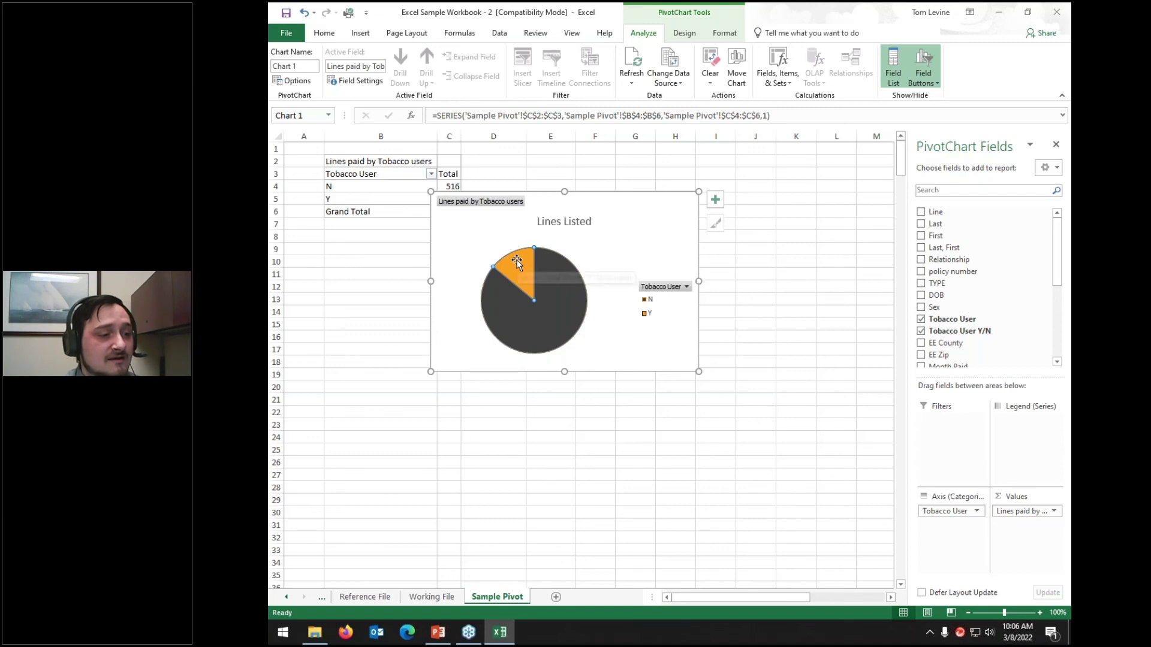
Fill the N slice of the pie chart with a light gray theme color
left_click(550, 330)
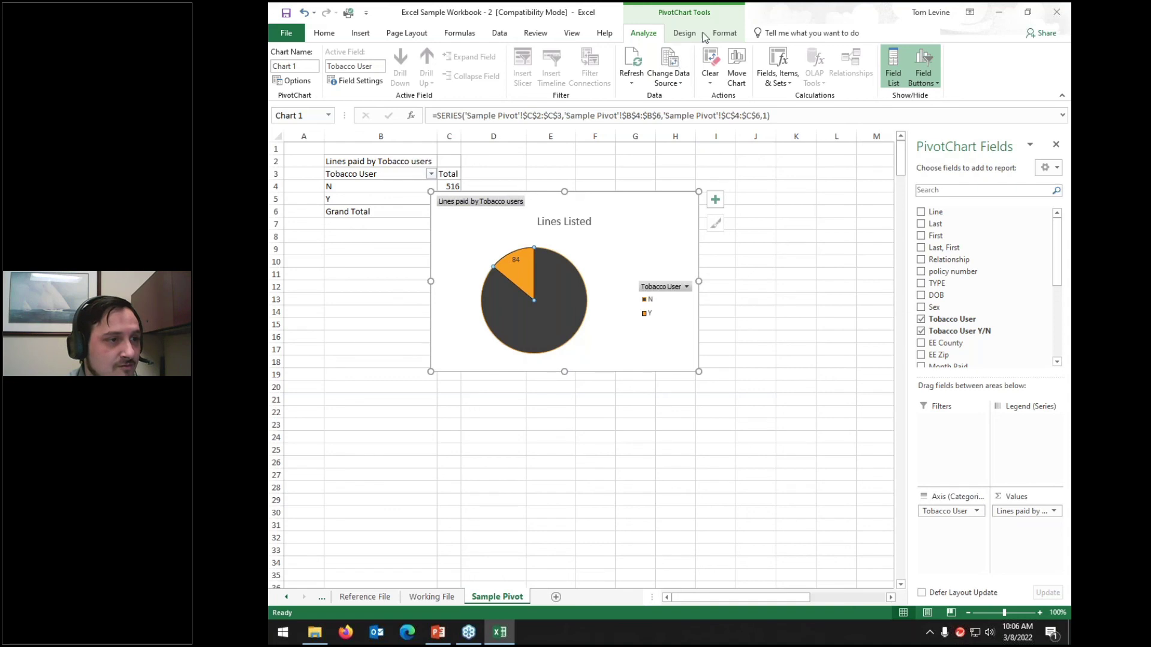
left_click(725, 34)
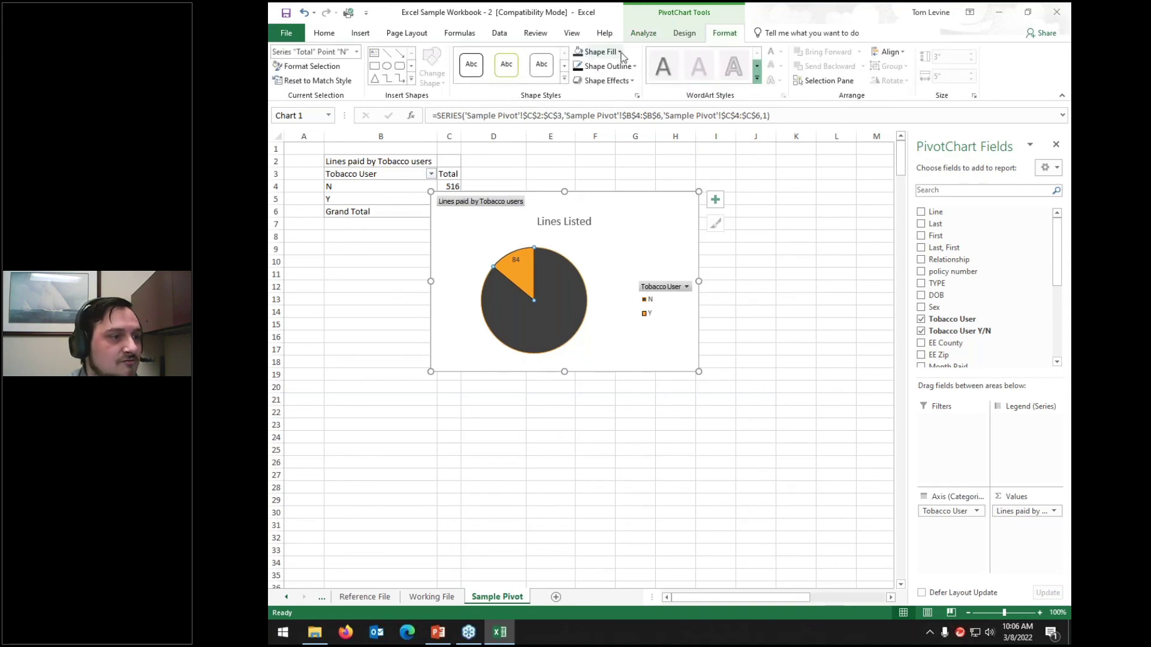
left_click(621, 52)
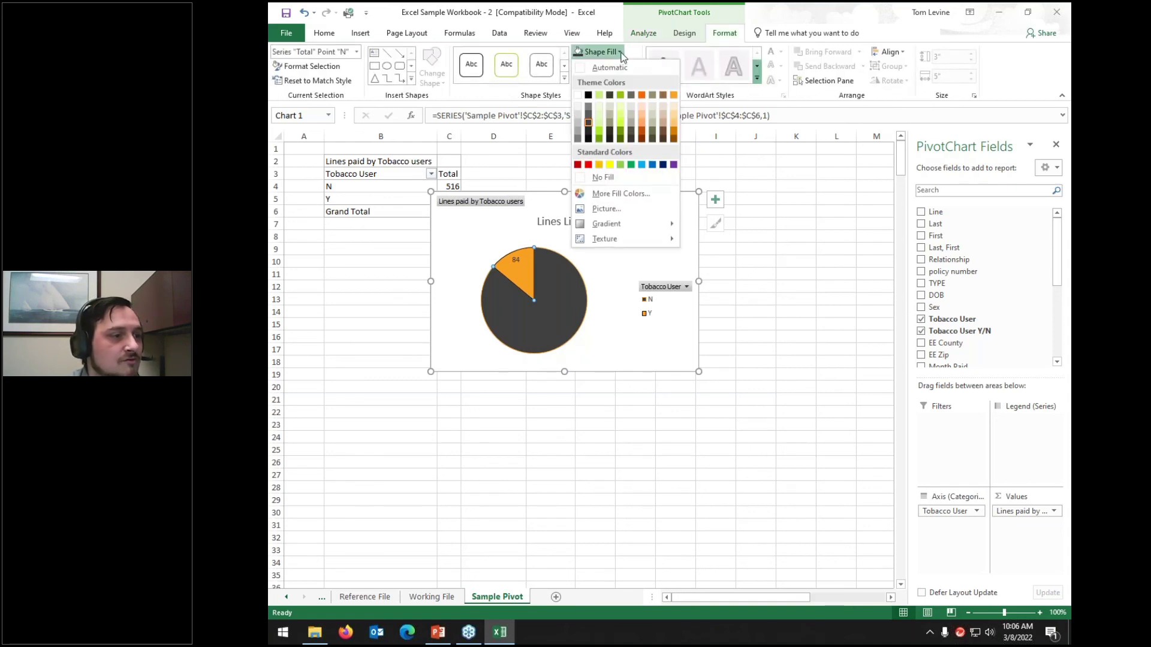
left_click(650, 120)
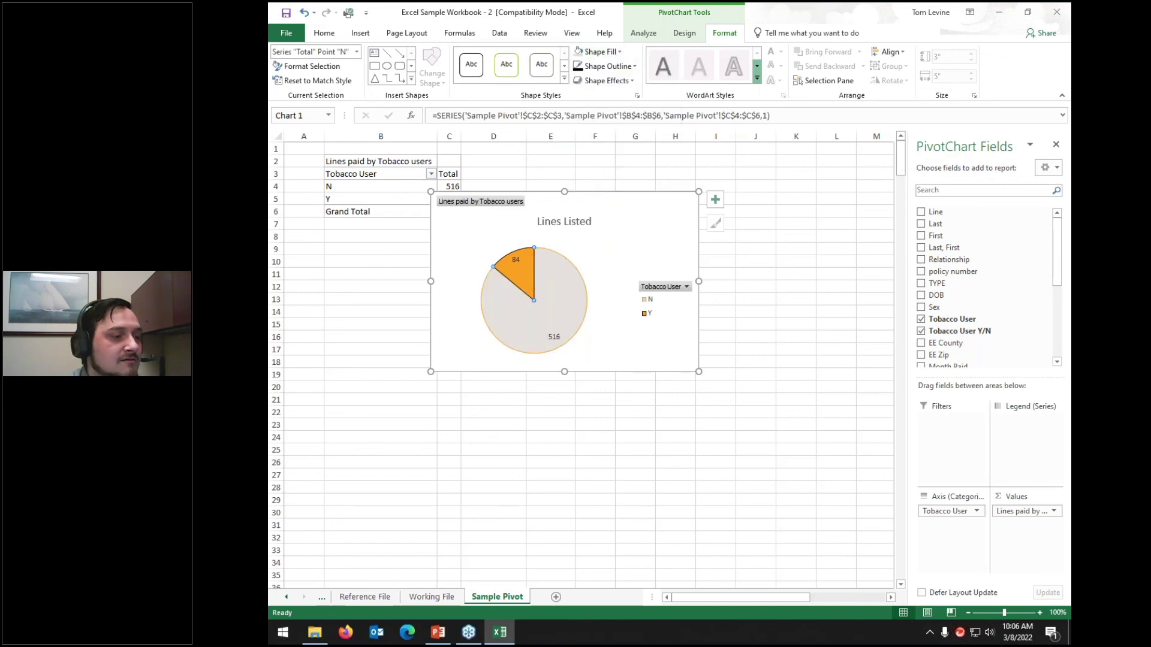
Format the pie's data labels to show Percentage instead of Value, and close the PivotChart field list
left_click(515, 259)
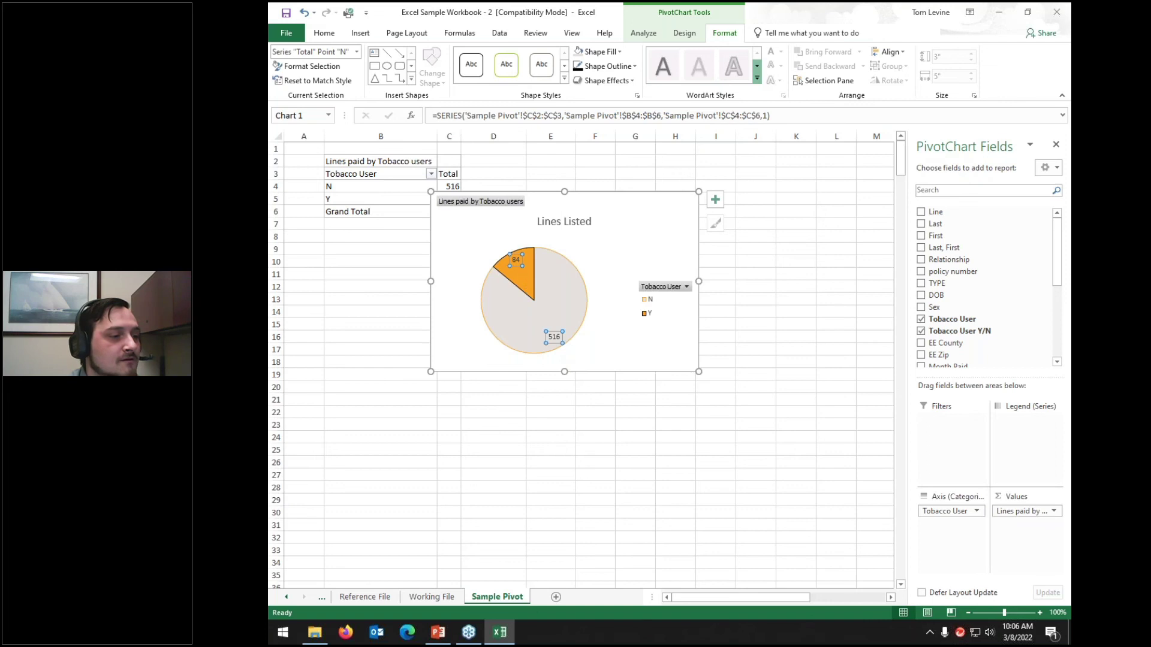
right_click(516, 260)
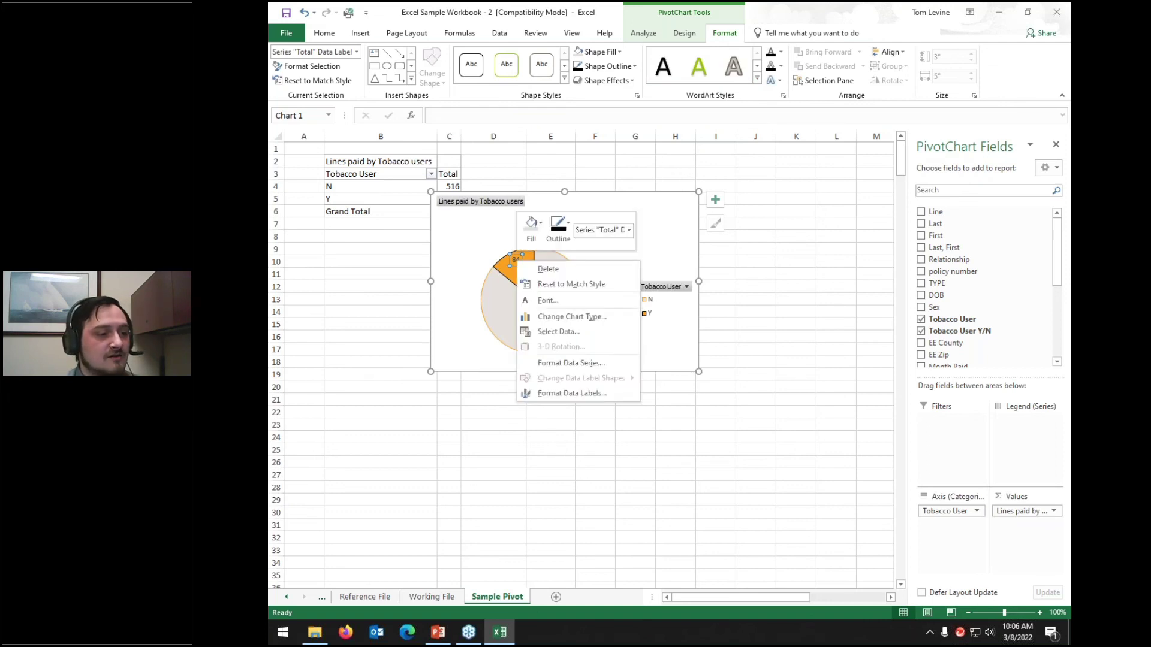
left_click(560, 394)
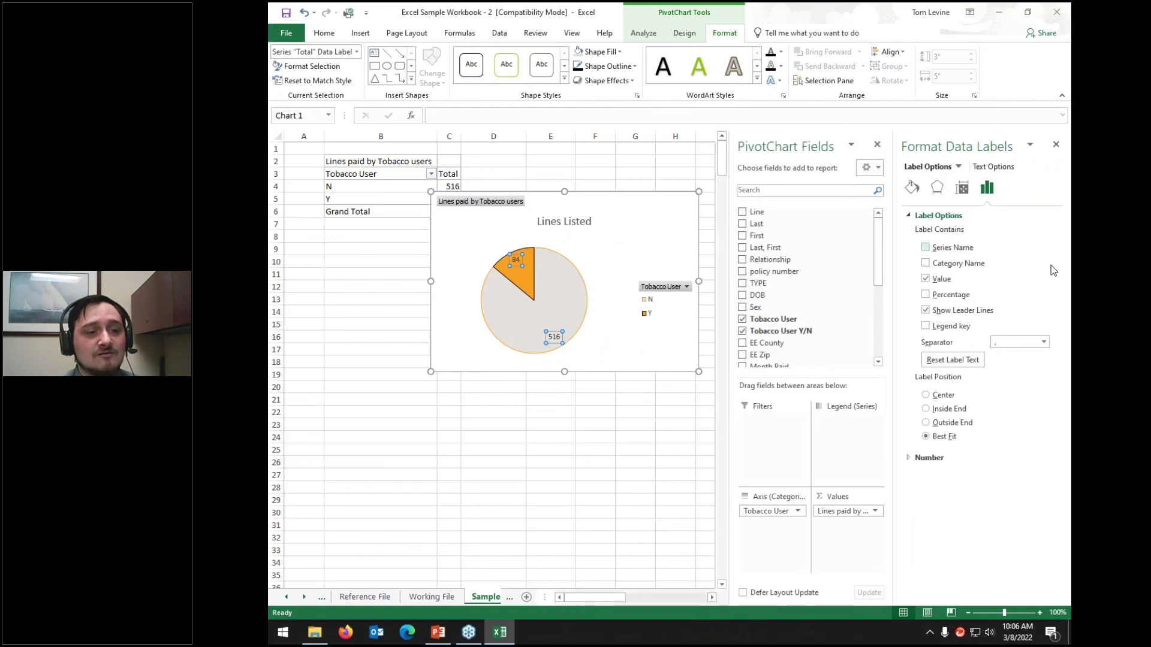
left_click(878, 146)
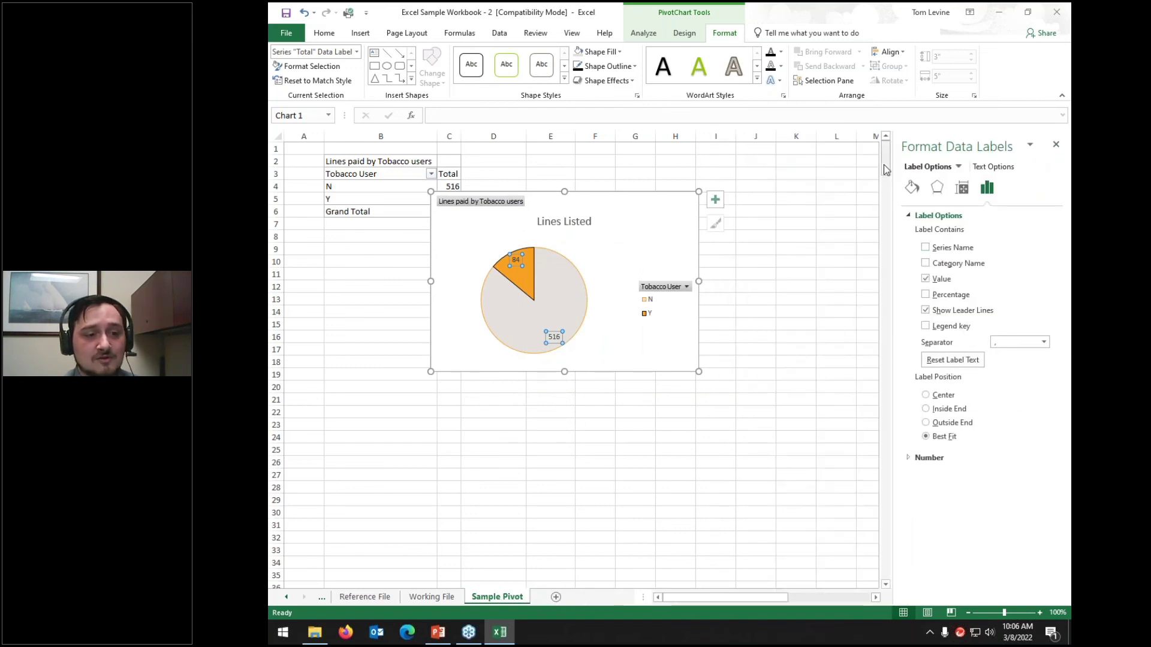
left_click(925, 295)
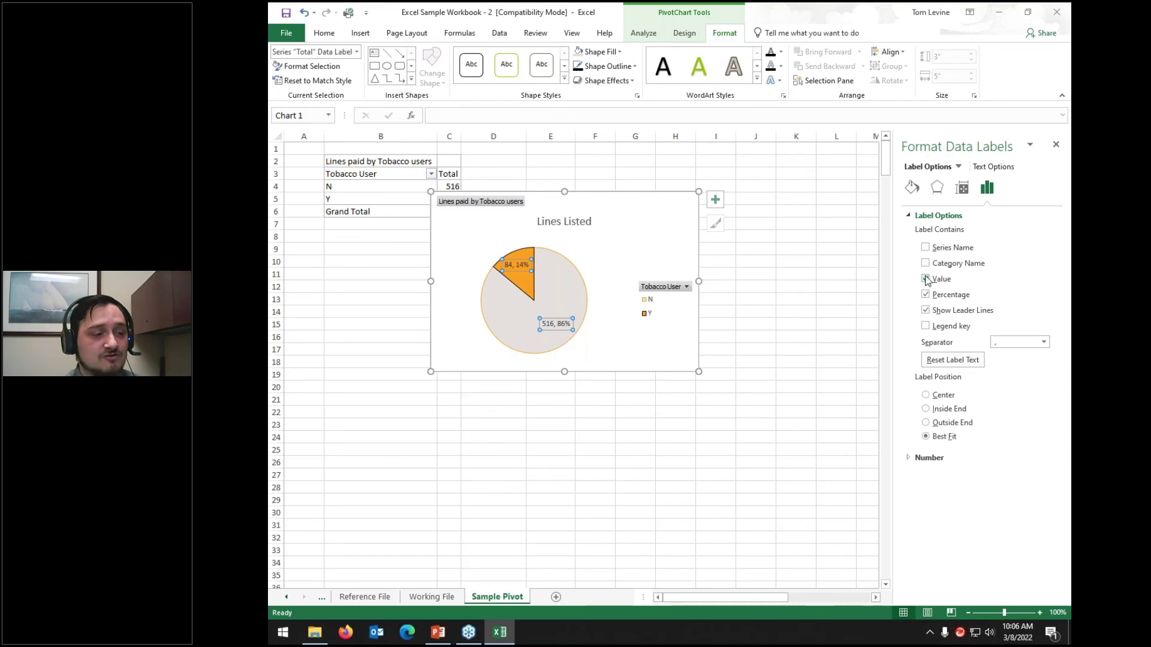
left_click(925, 280)
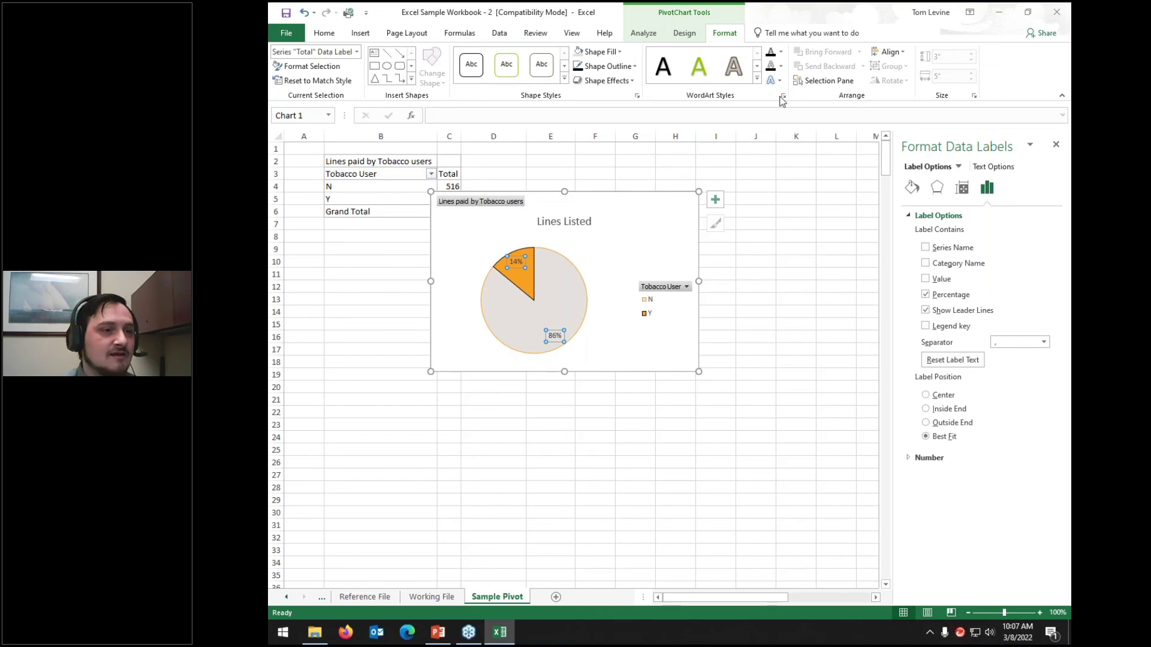
Change the chart type from pie to a clustered column chart
left_click(530, 276)
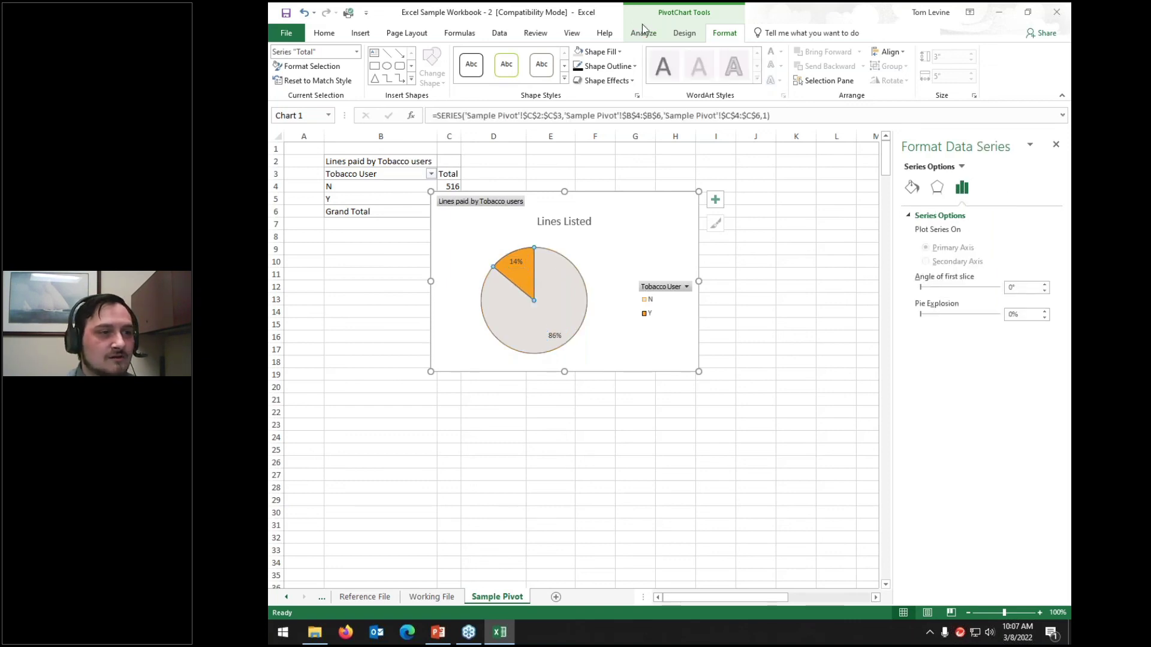
left_click(685, 33)
left_click(929, 67)
left_click(520, 205)
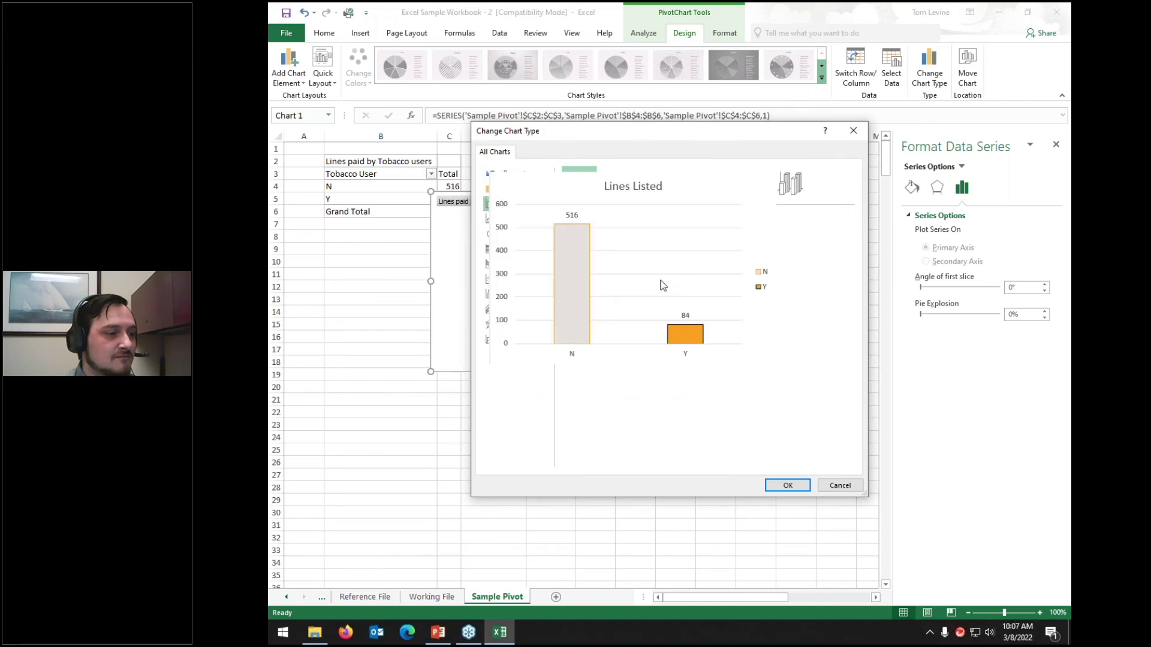
left_click(799, 491)
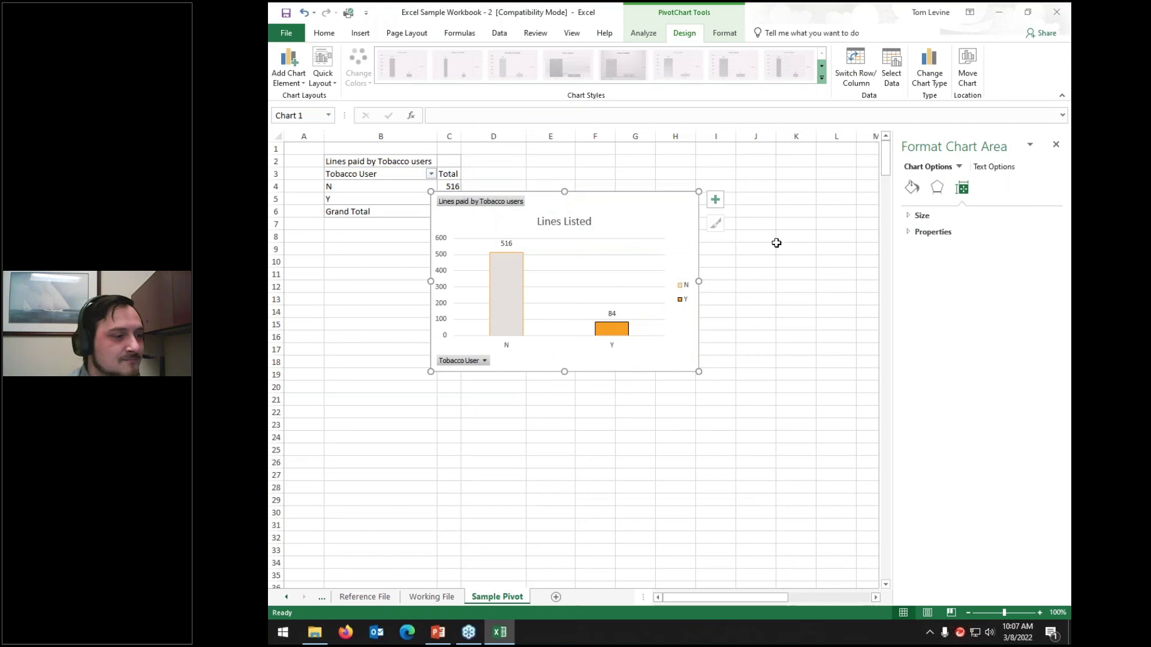
Set the vertical axis bounds to a minimum of 0 and a maximum of 550
left_click(441, 248)
right_click(443, 263)
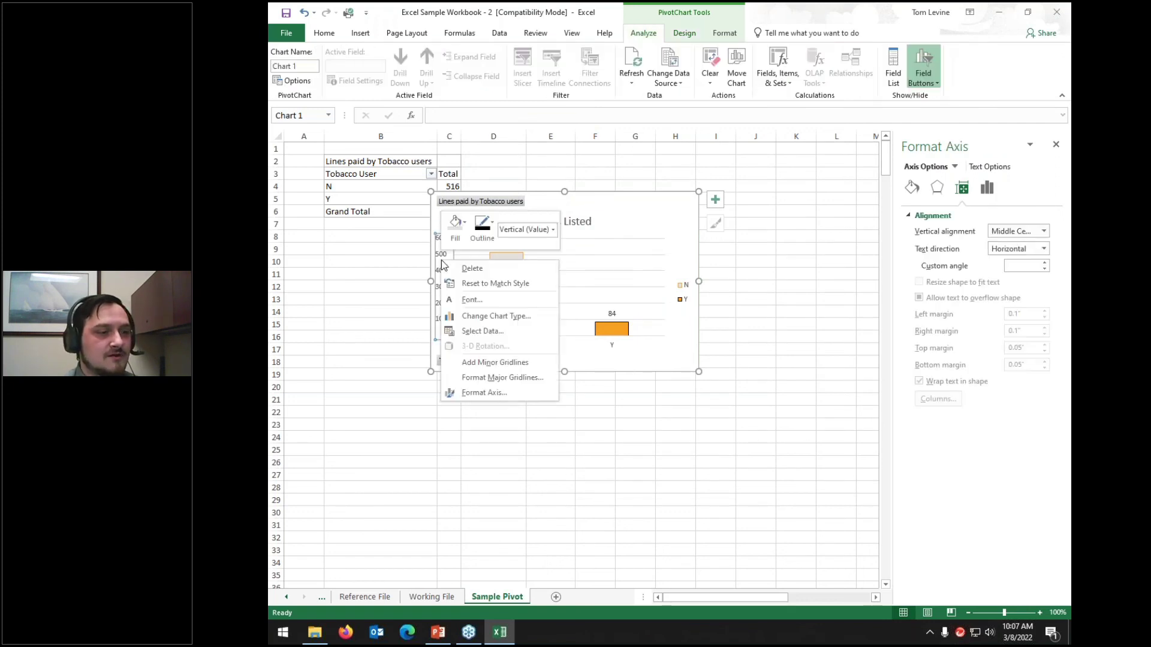
key("Escape")
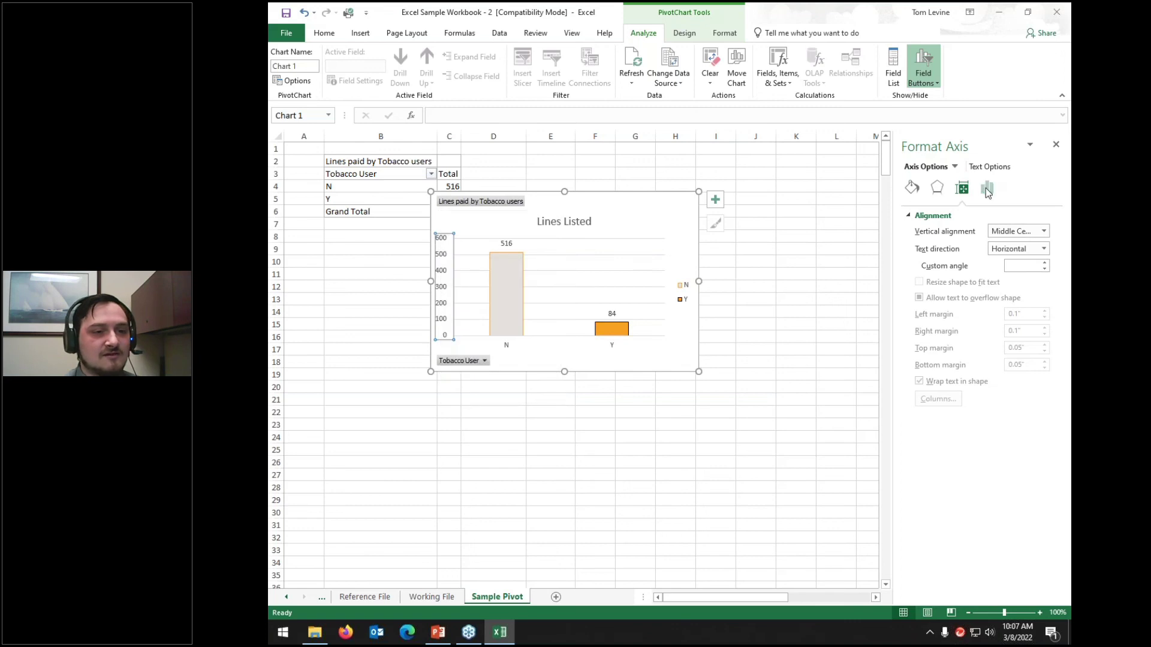
left_click(986, 190)
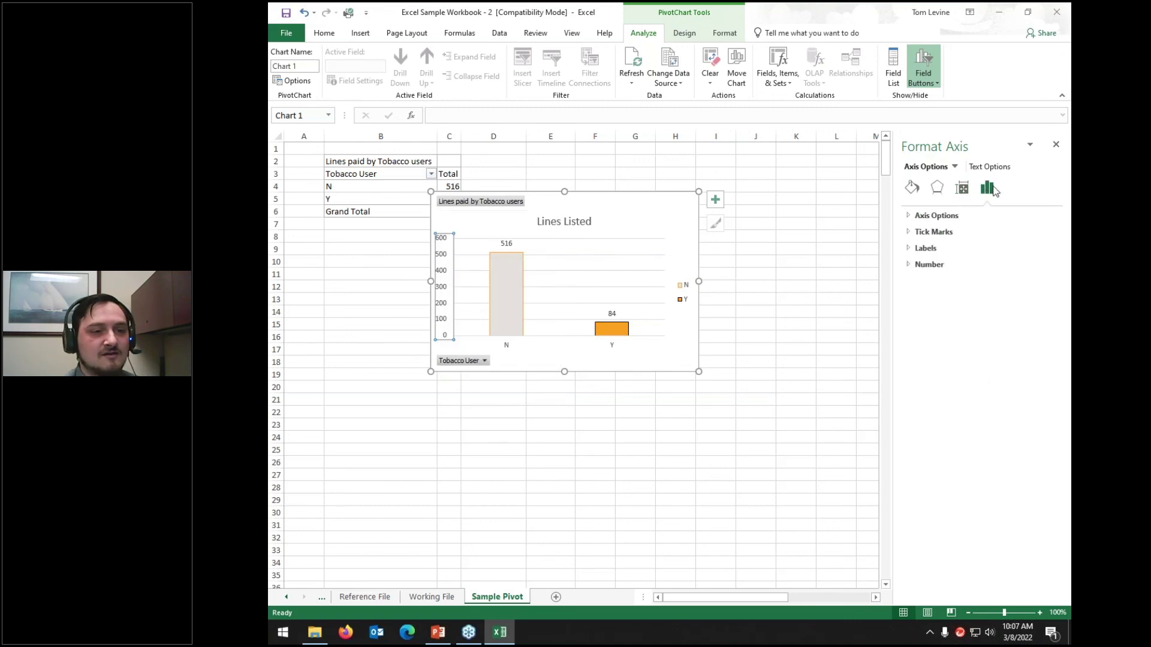
left_click(908, 217)
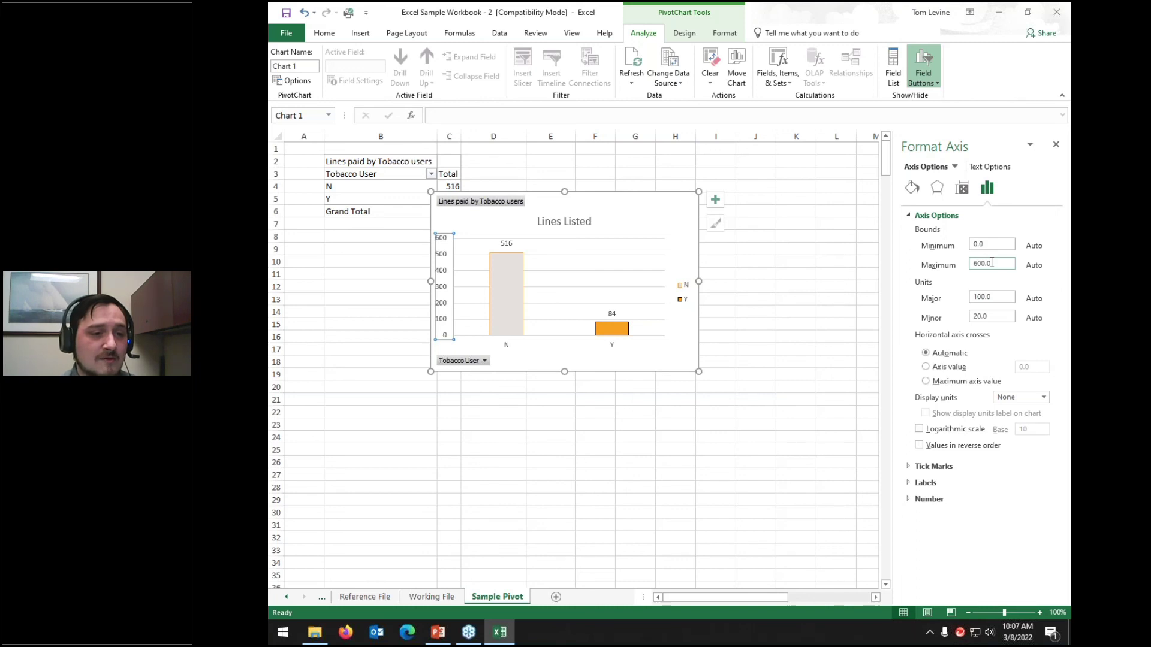
left_click_drag(992, 262, 942, 267)
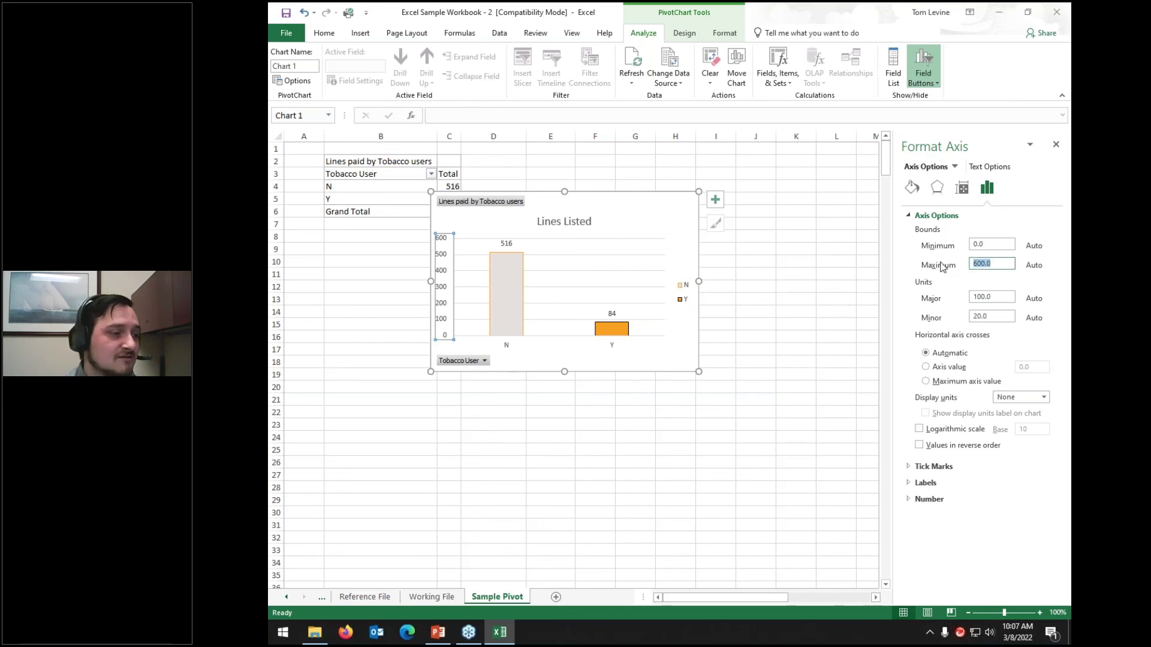
type("550")
key("Return")
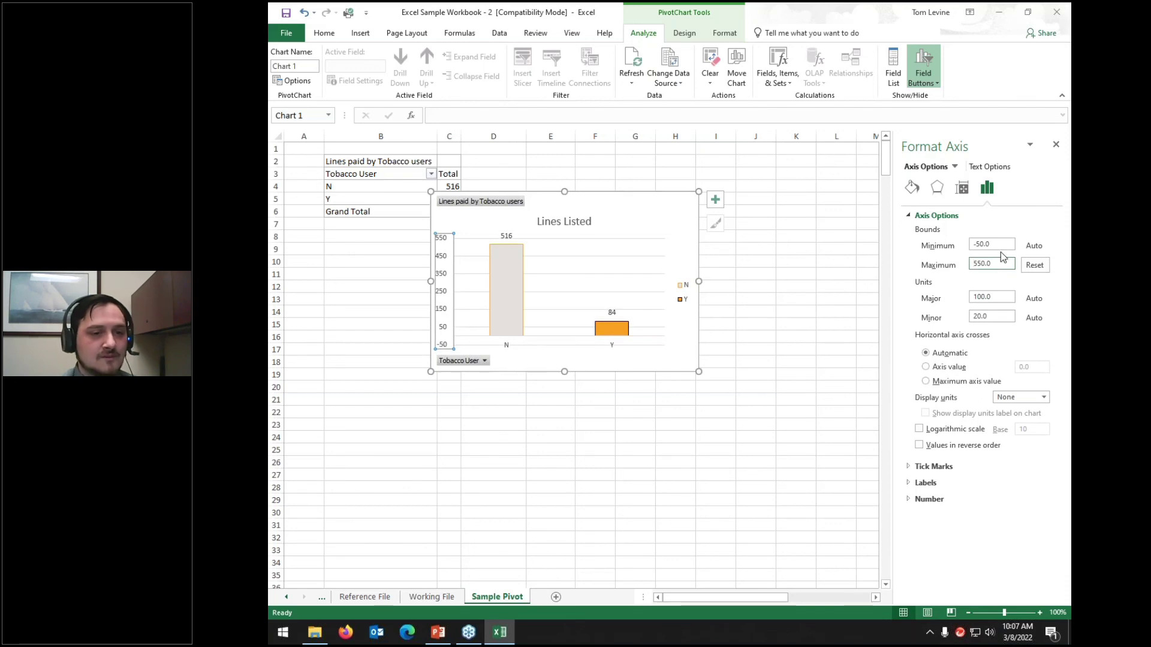
left_click_drag(998, 245, 943, 244)
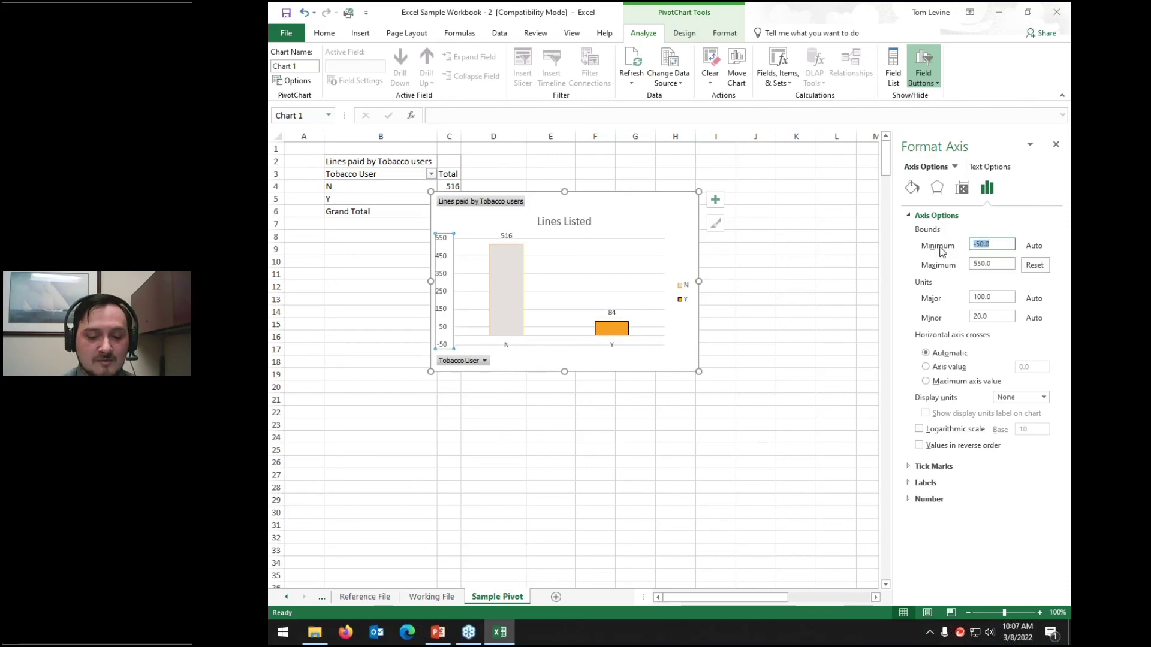
type("0")
key("Return")
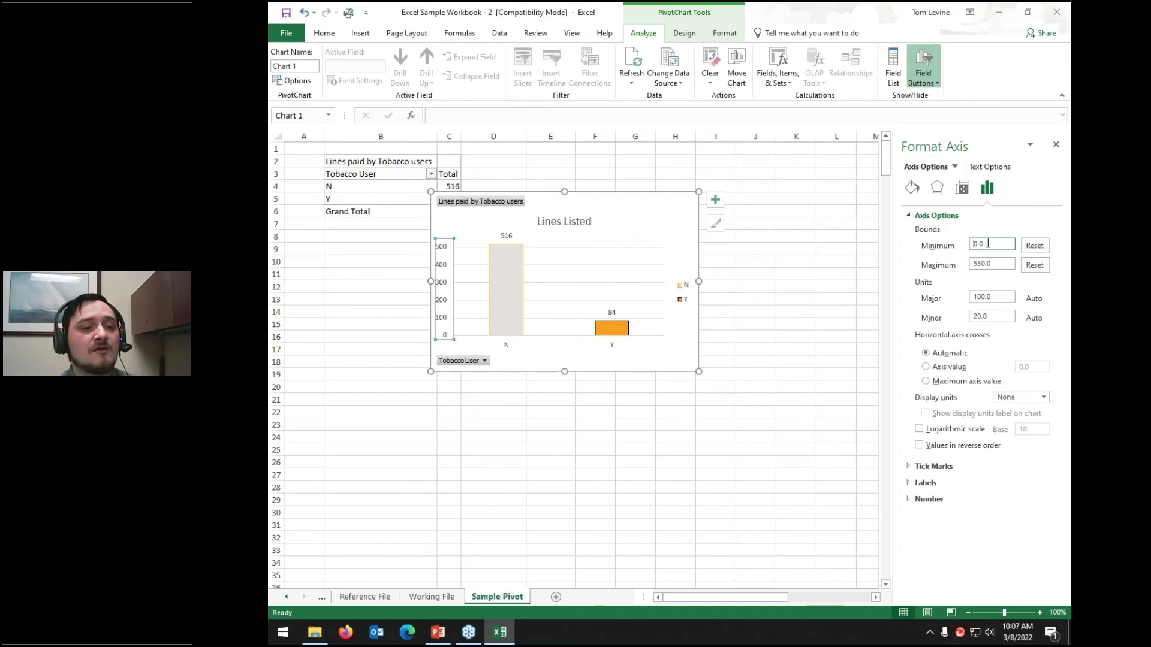
Set the vertical axis units to 50 for major and 25 for minor
left_click(995, 297)
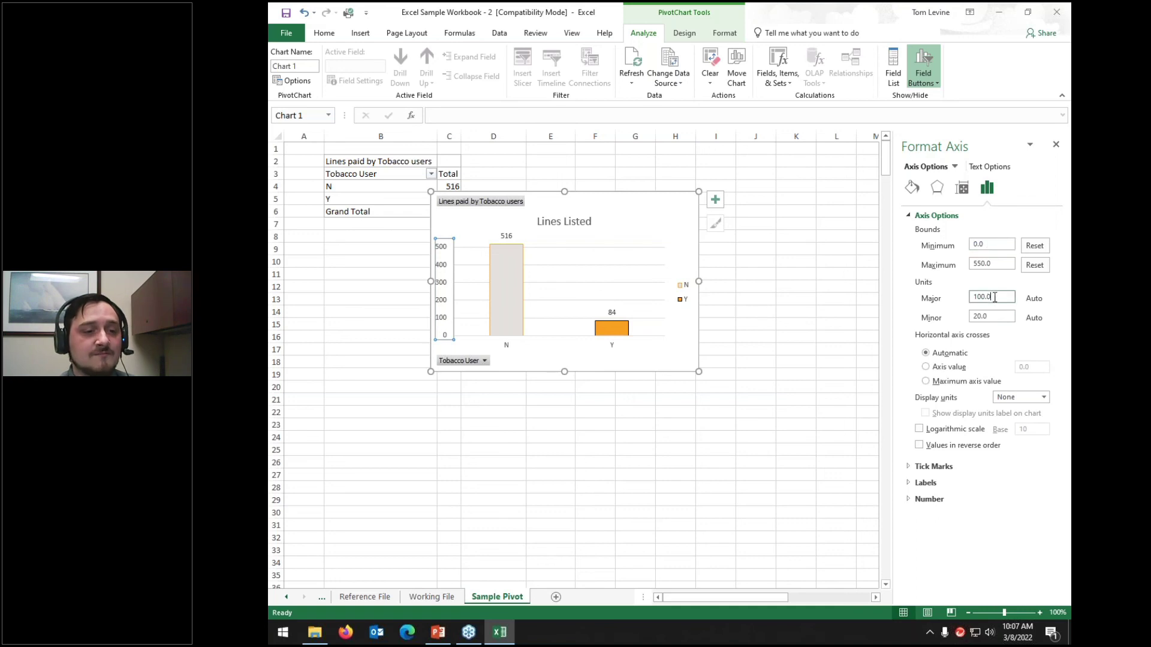
left_click_drag(995, 297, 954, 297)
type("50")
left_click(992, 316)
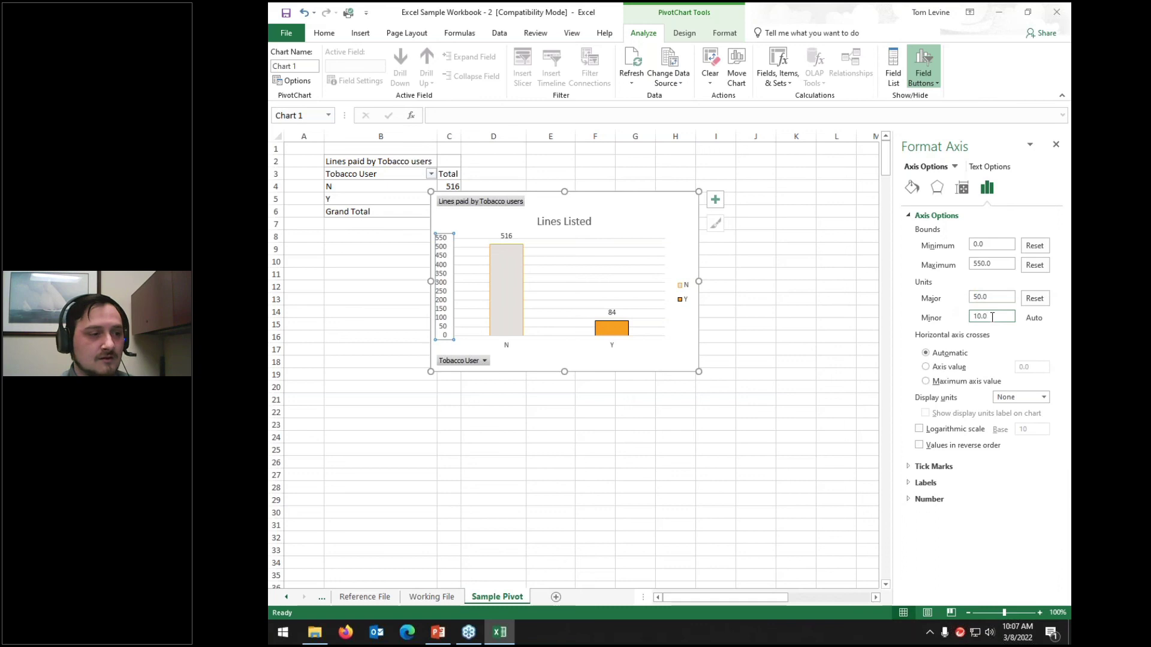
left_click_drag(992, 317, 920, 312)
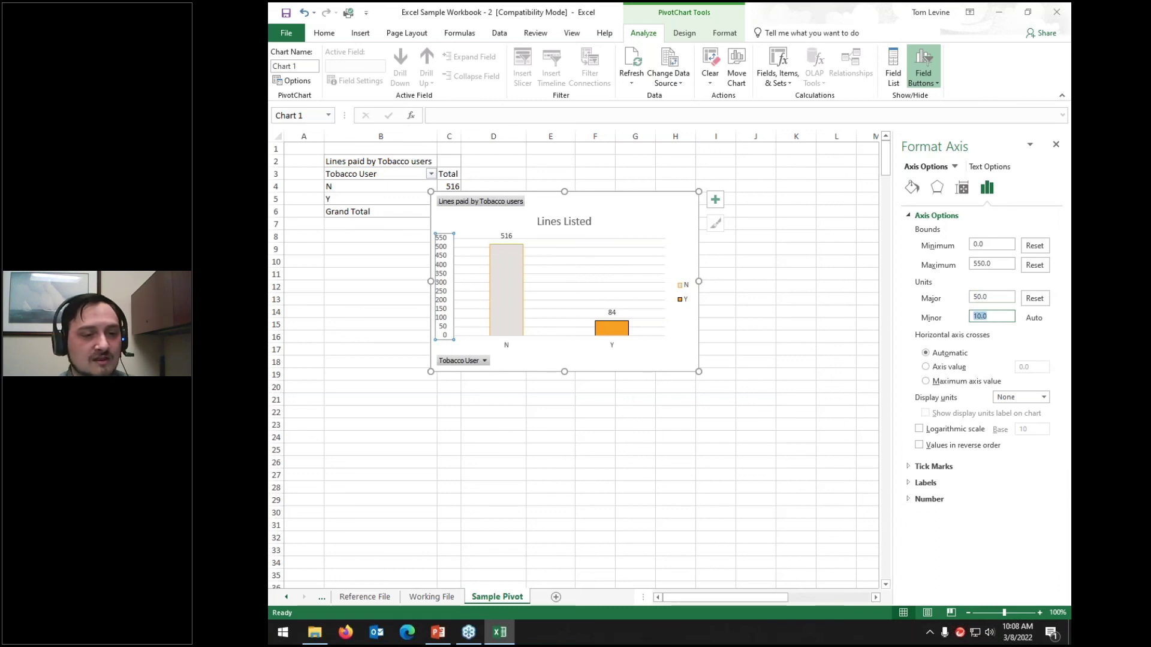
type("25")
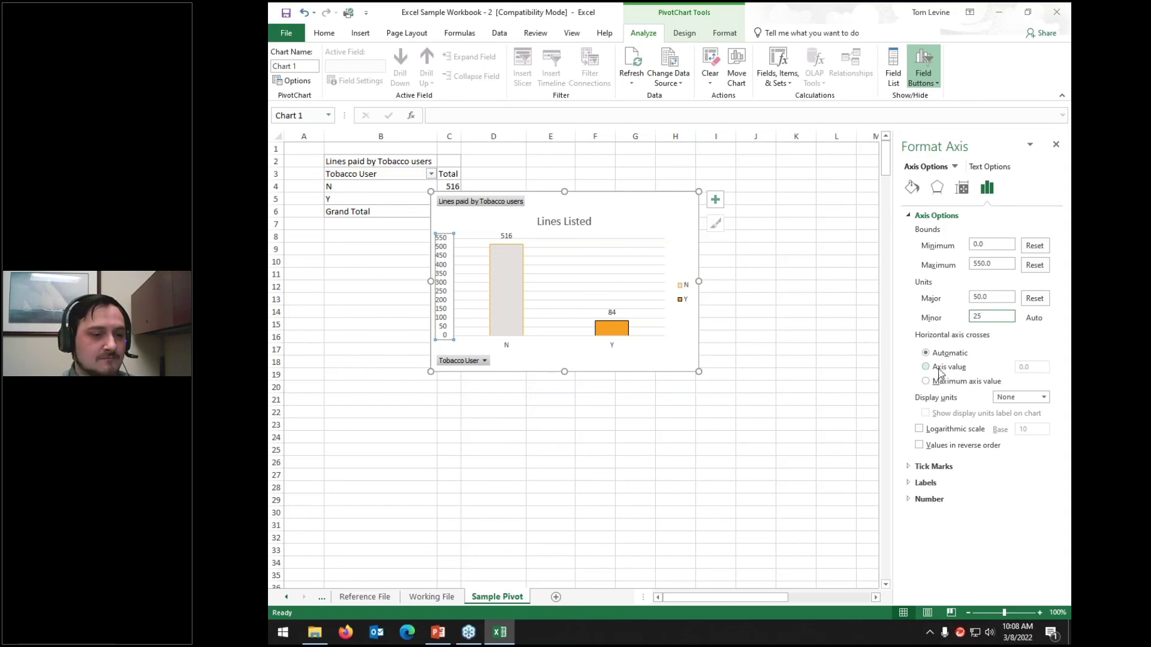
Set the vertical axis tick marks to Outside for the major type and Inside for the minor type
left_click(908, 467)
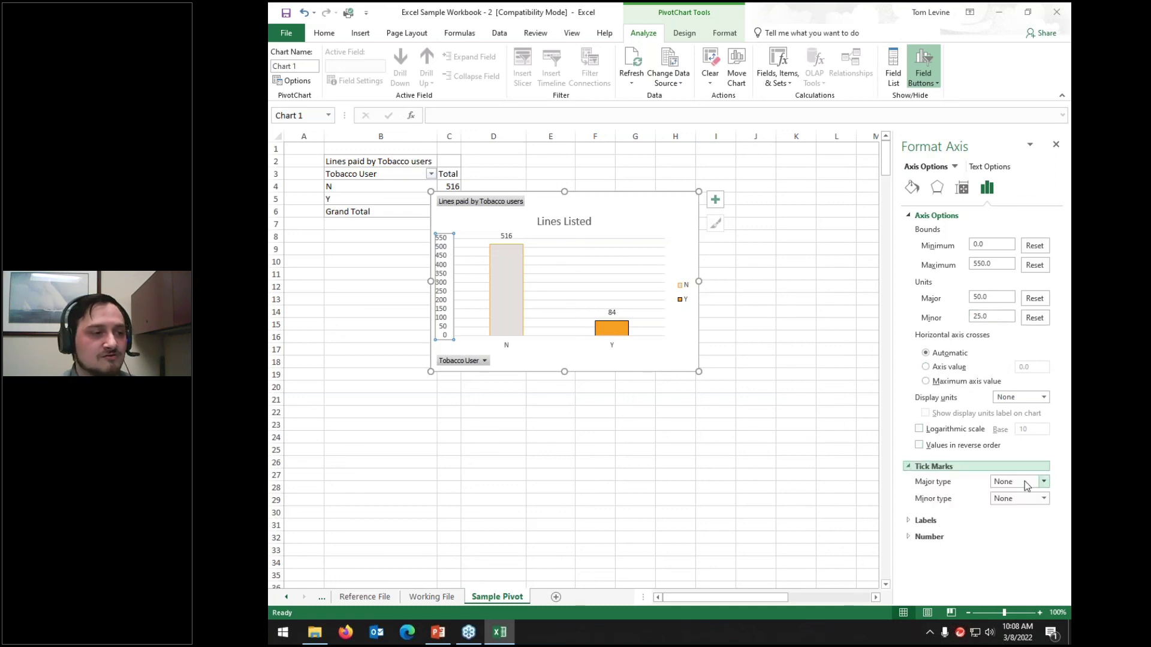
left_click(1023, 480)
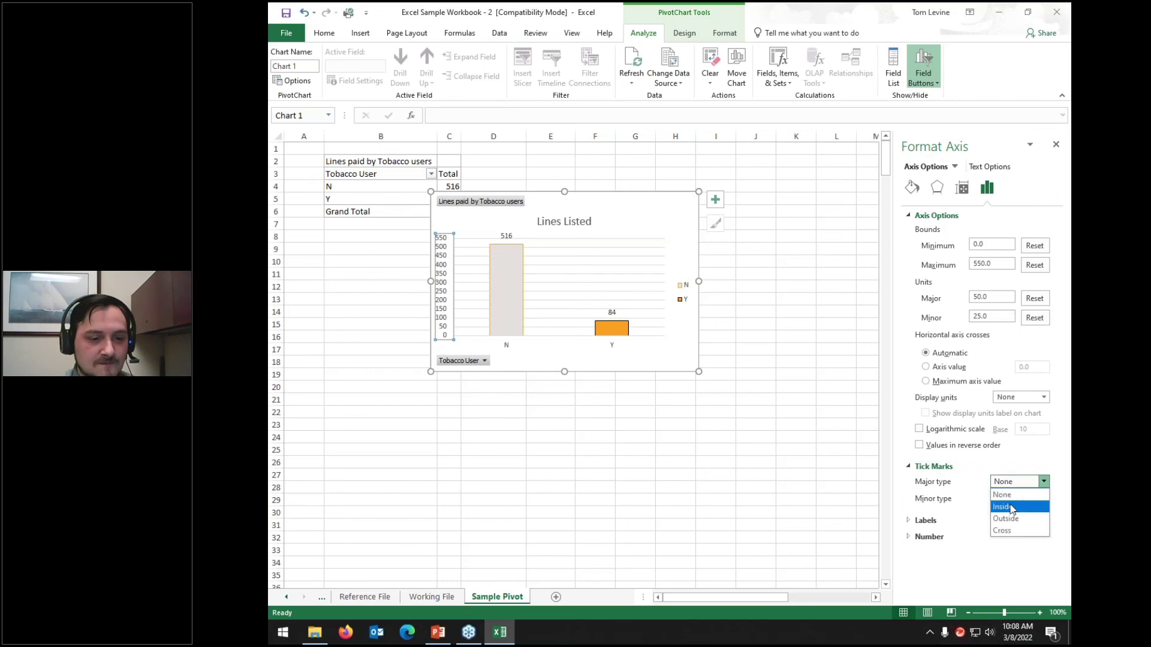
left_click(1005, 518)
left_click(1013, 498)
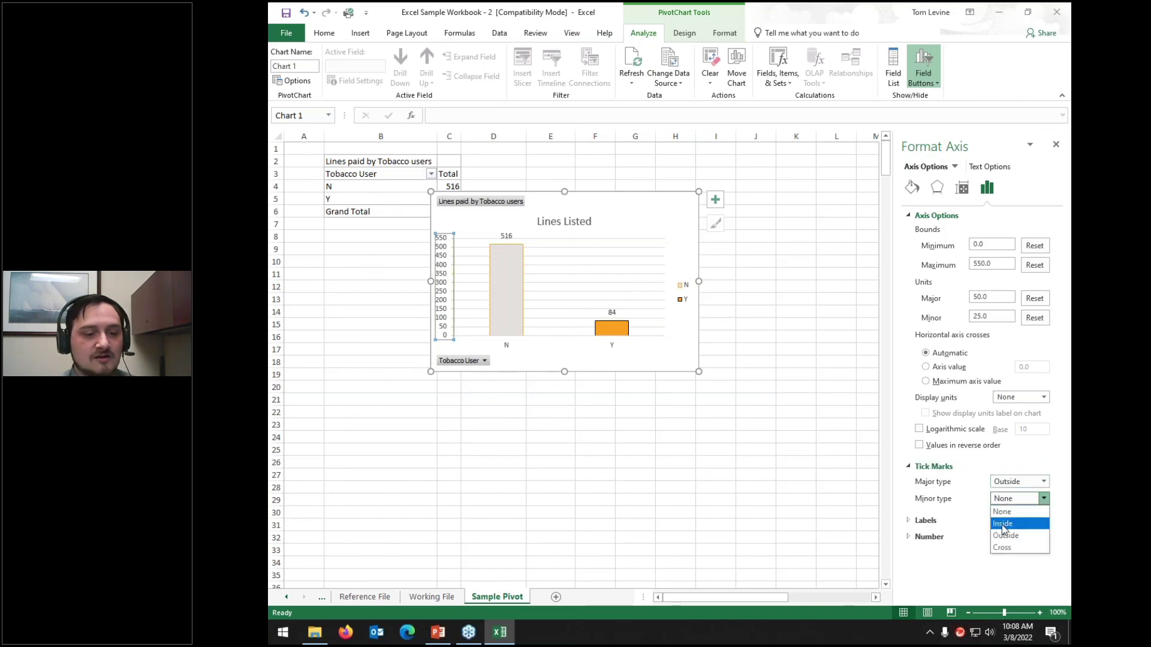
left_click(1002, 524)
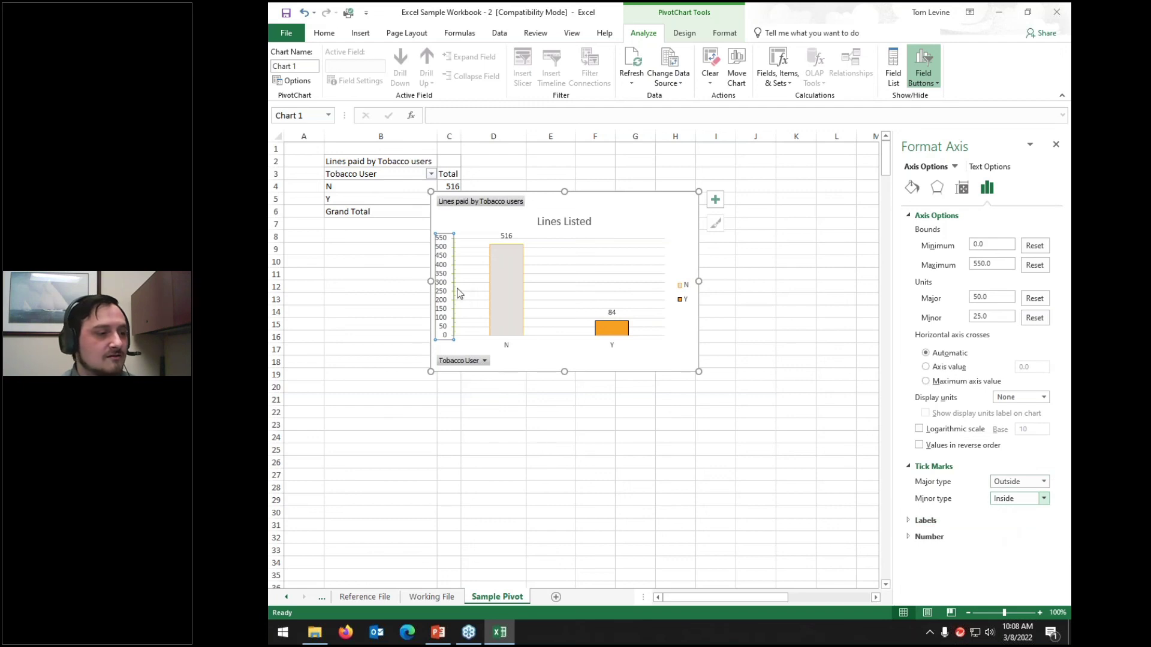
Enlarge the column chart so it extends to column L and down to about row 32
left_click_drag(699, 374, 861, 546)
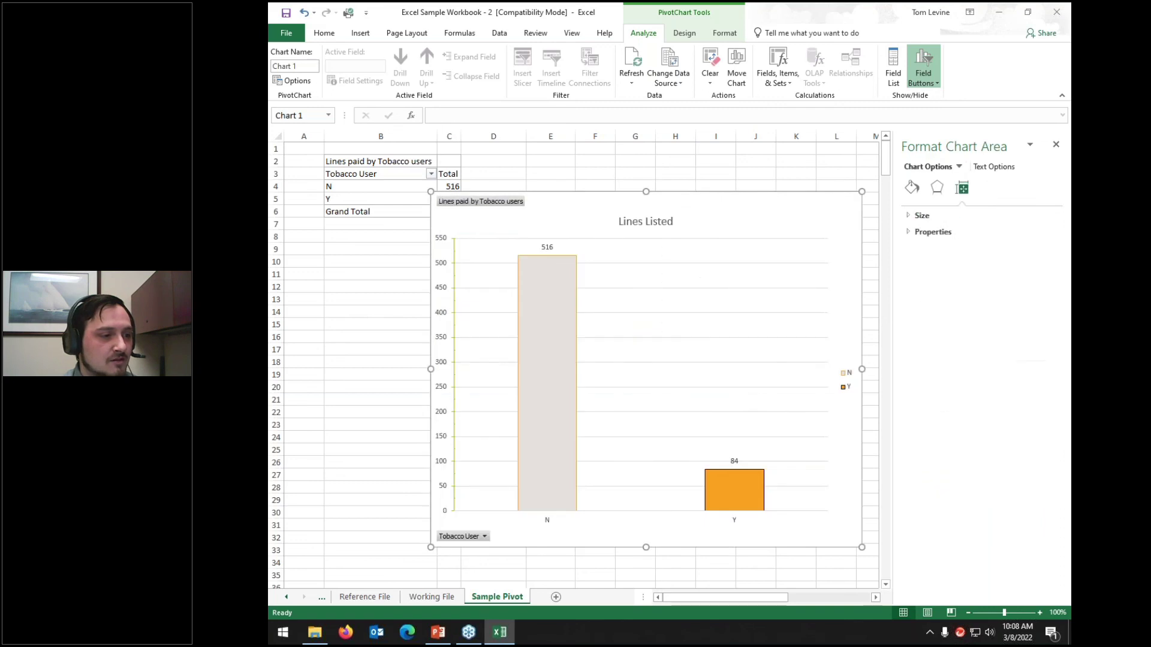
left_click(454, 402)
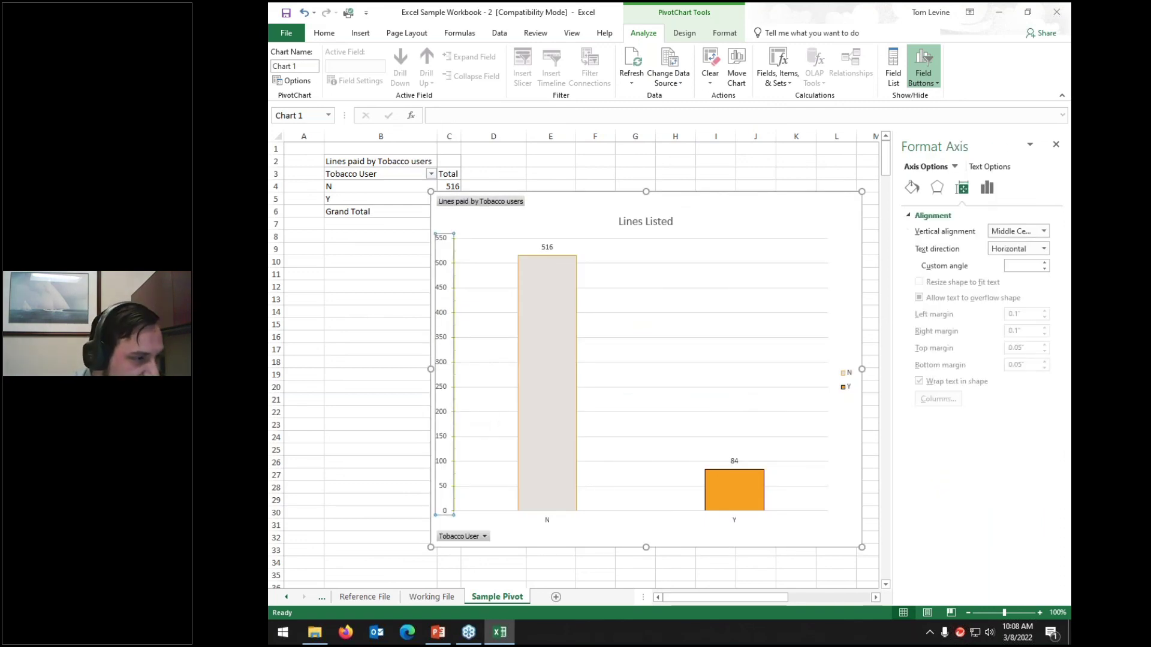
left_click(458, 323)
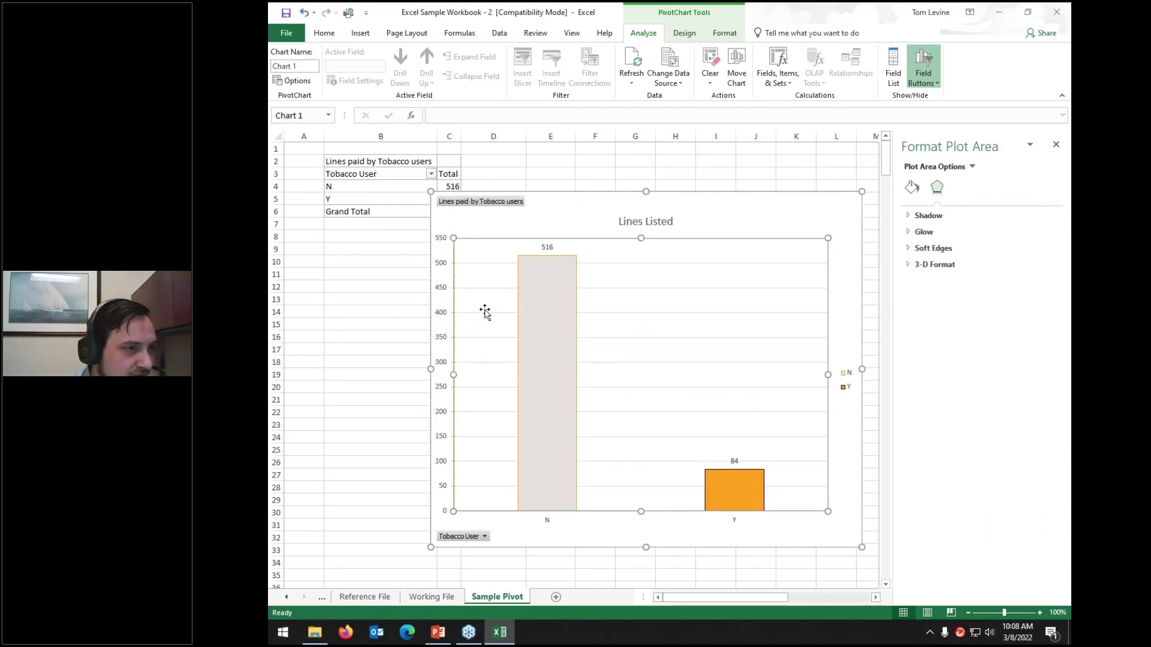
Set the major tick mark type of the chart's vertical axis to Inside
left_click(444, 277)
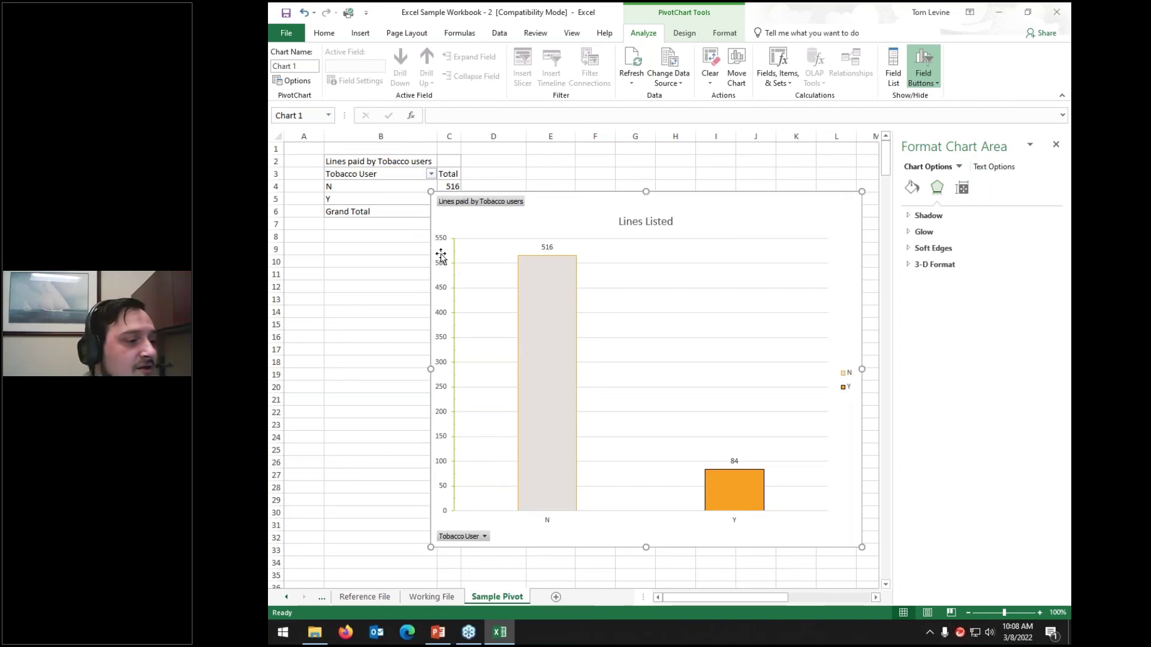
left_click(442, 282)
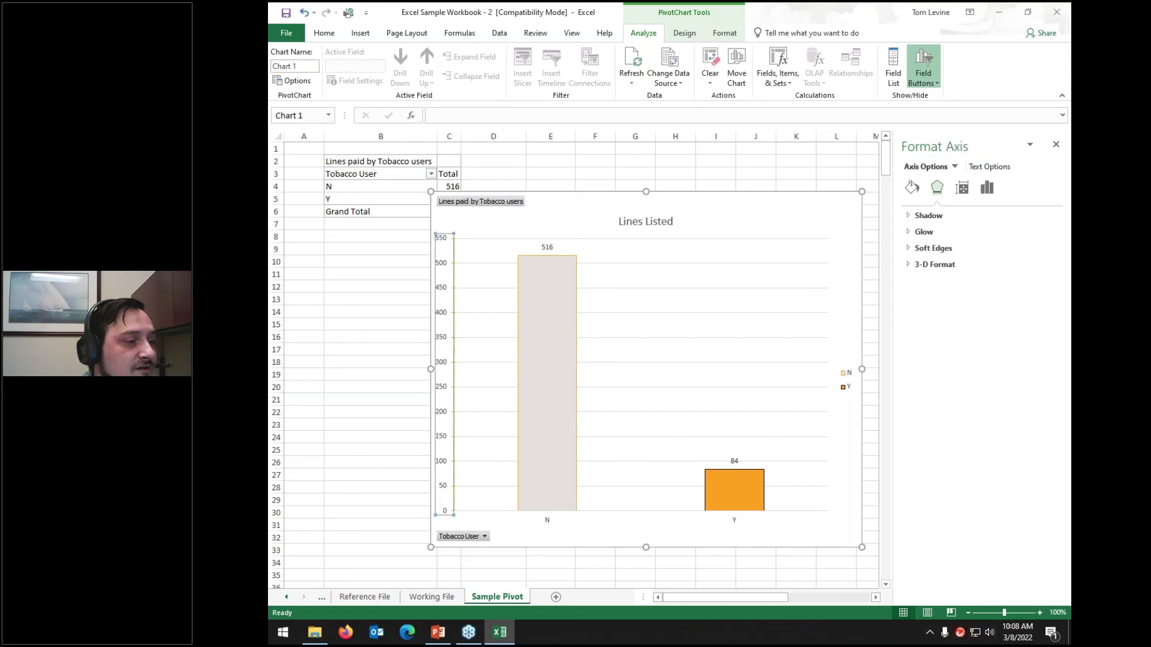
left_click(988, 188)
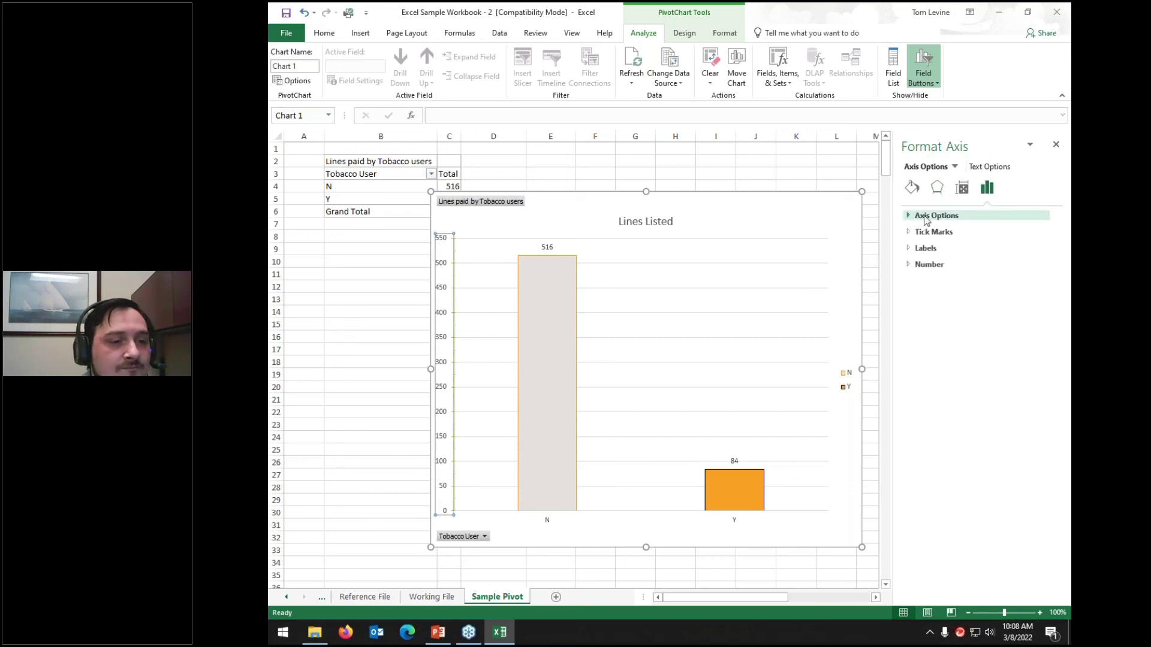
left_click(914, 218)
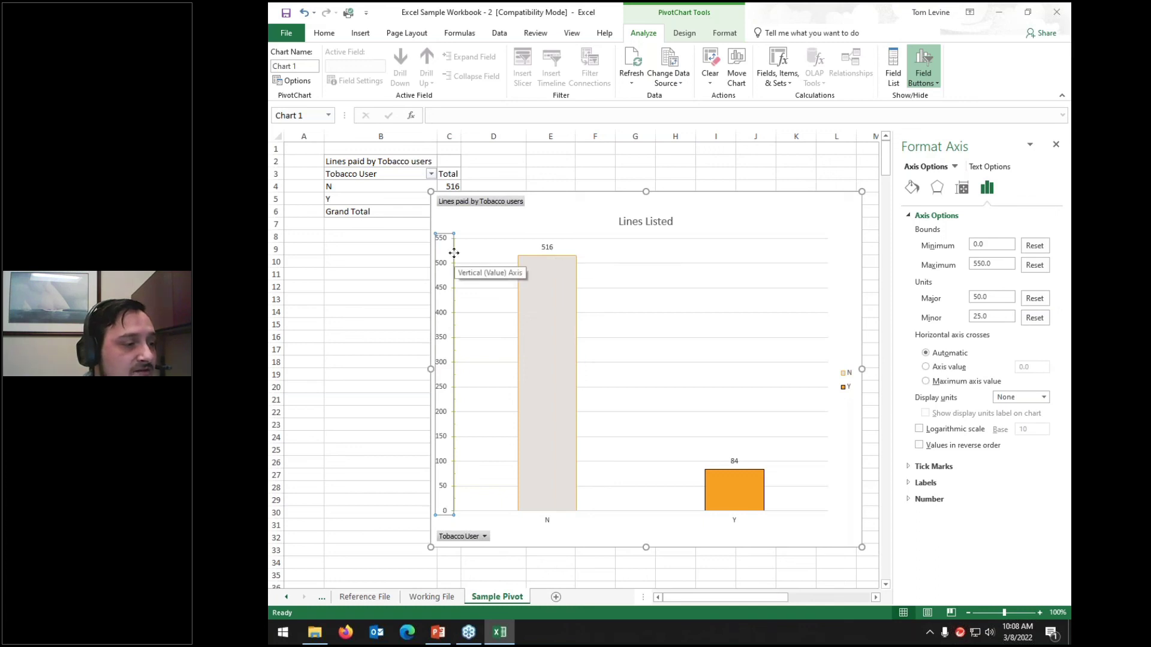
mouse_move(559, 290)
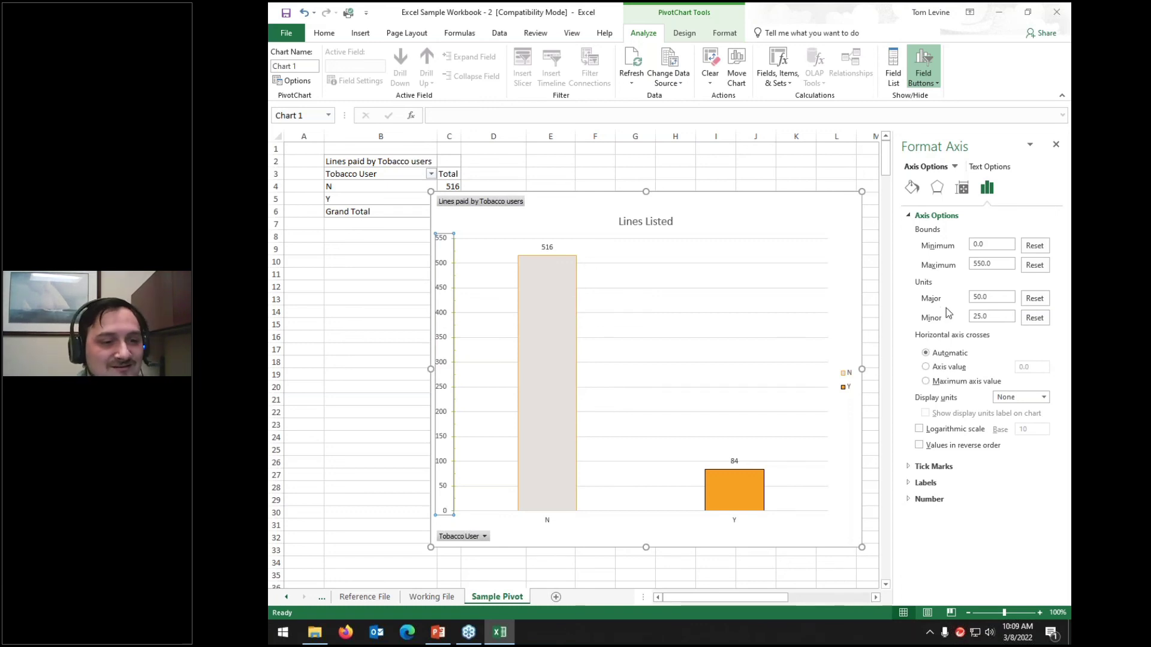
left_click(931, 467)
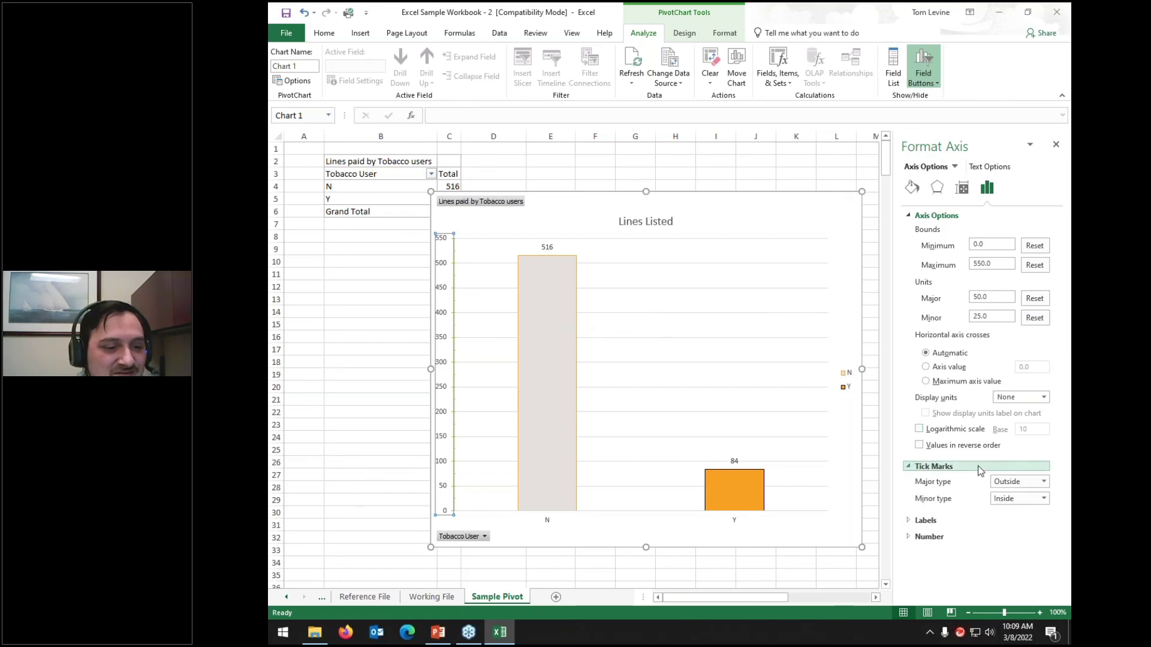
left_click(1043, 483)
left_click(1013, 507)
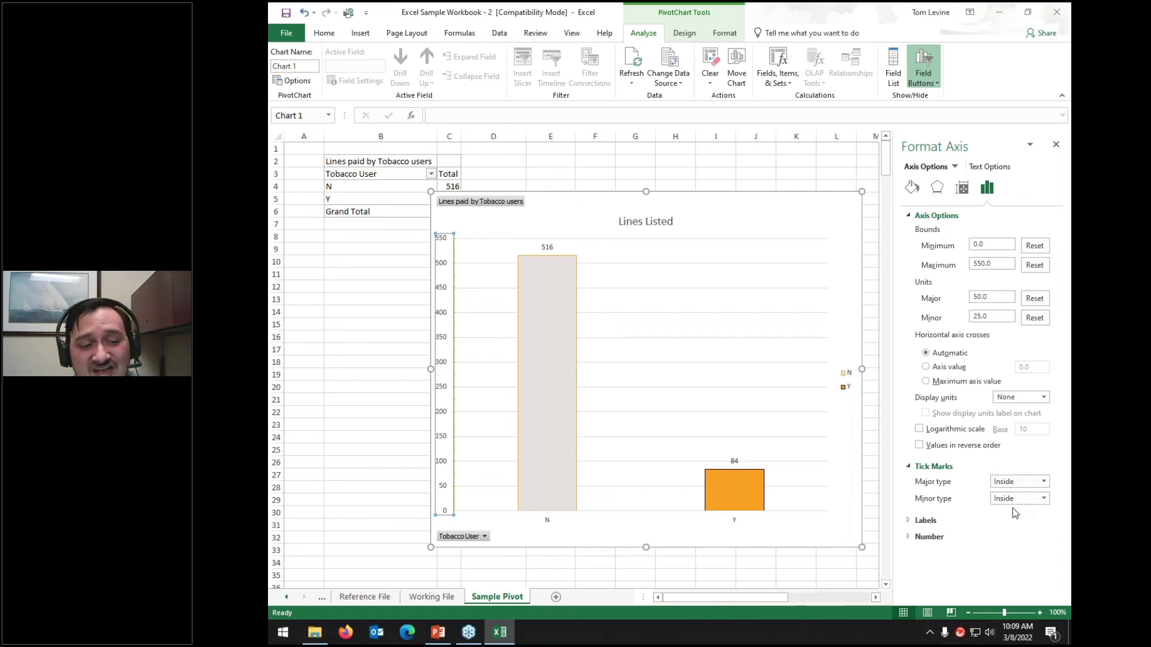
Try the High, Low and None label positions on the vertical axis, then restore Next to Axis
left_click(960, 521)
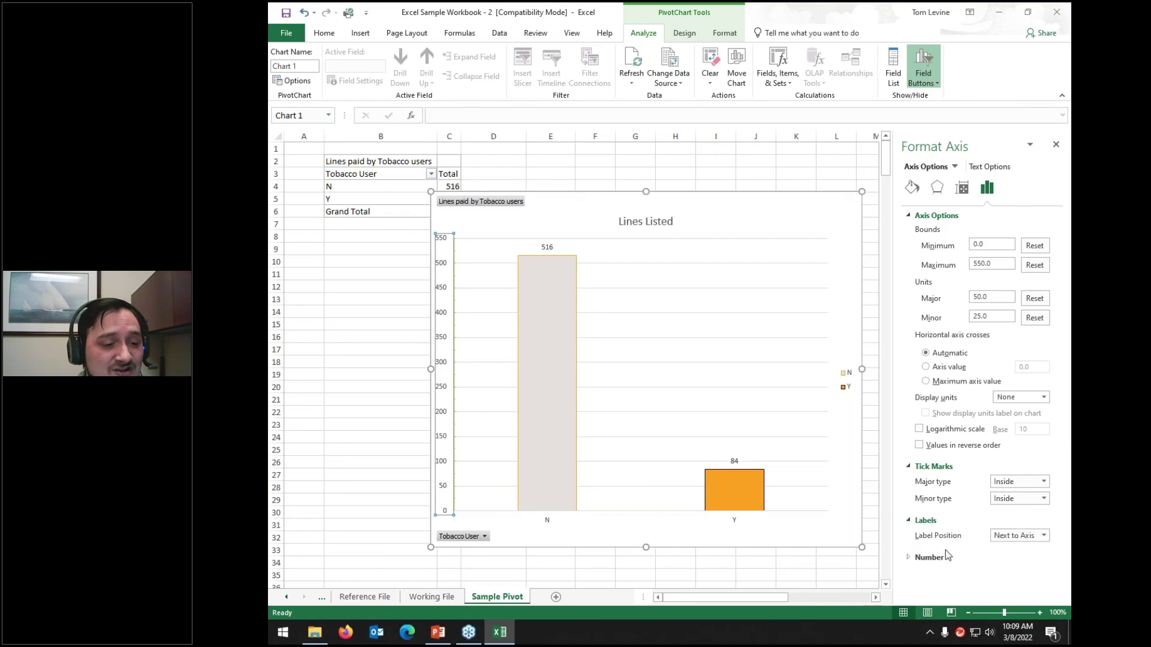
left_click(1007, 539)
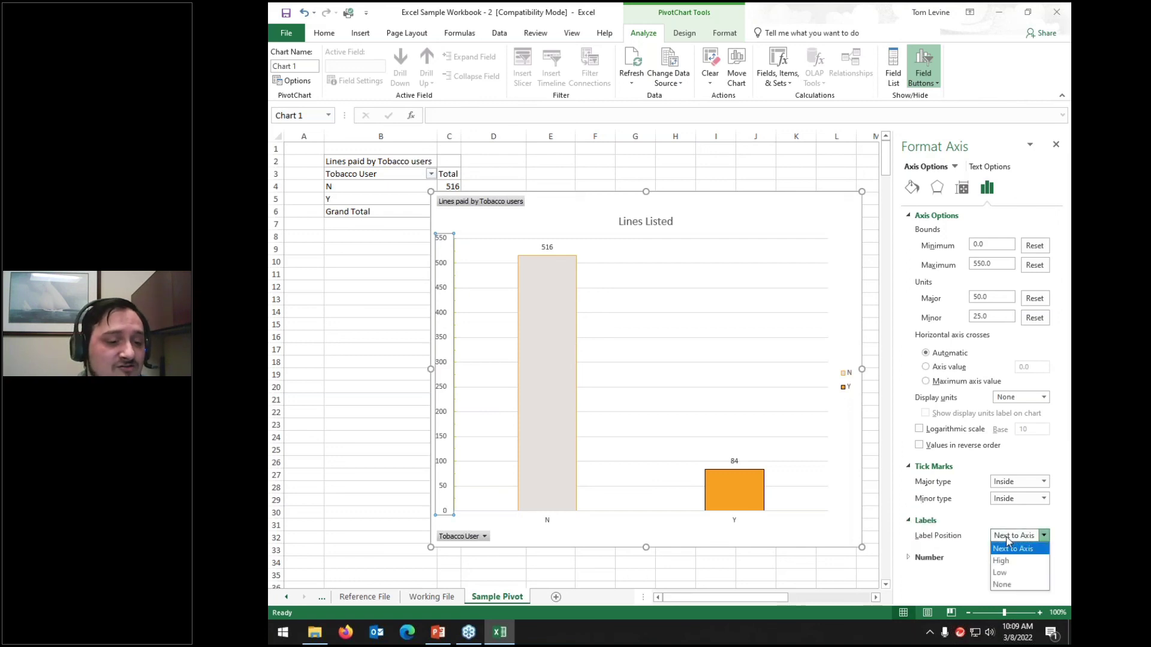
left_click(1006, 561)
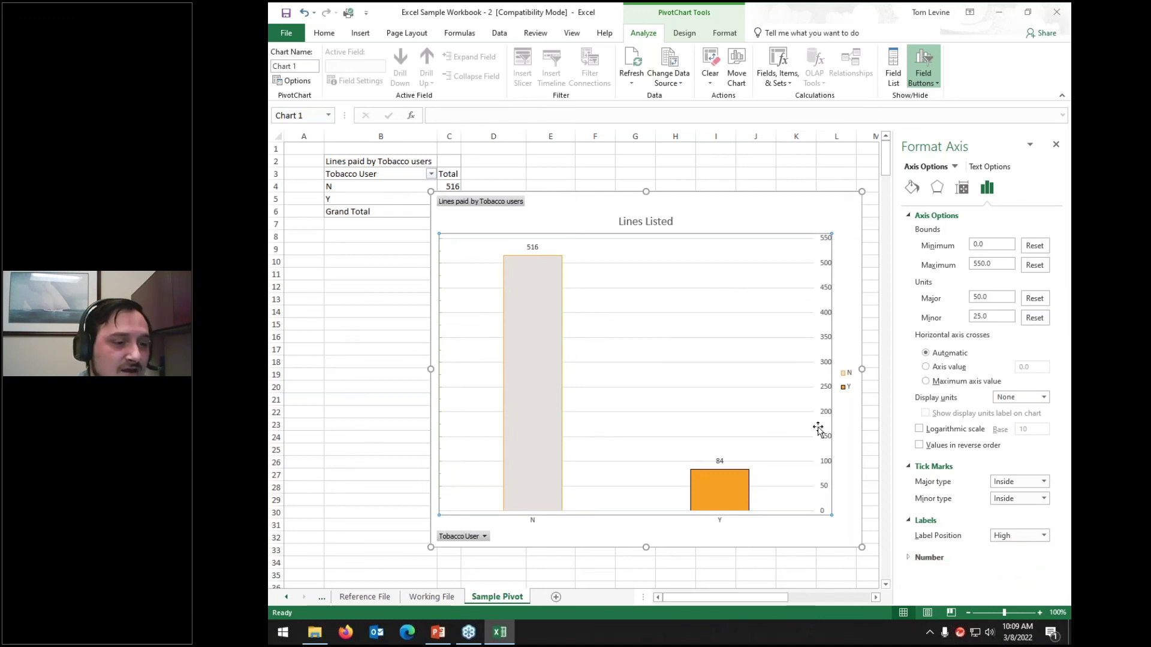
left_click(1027, 535)
left_click(1013, 573)
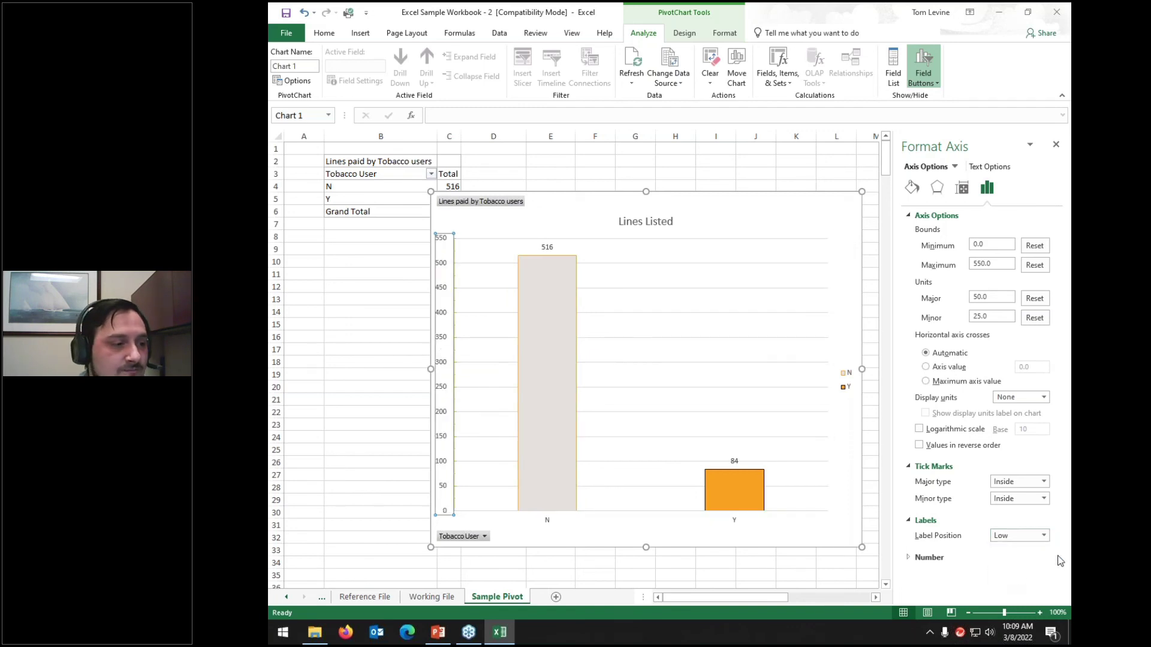
left_click(1033, 539)
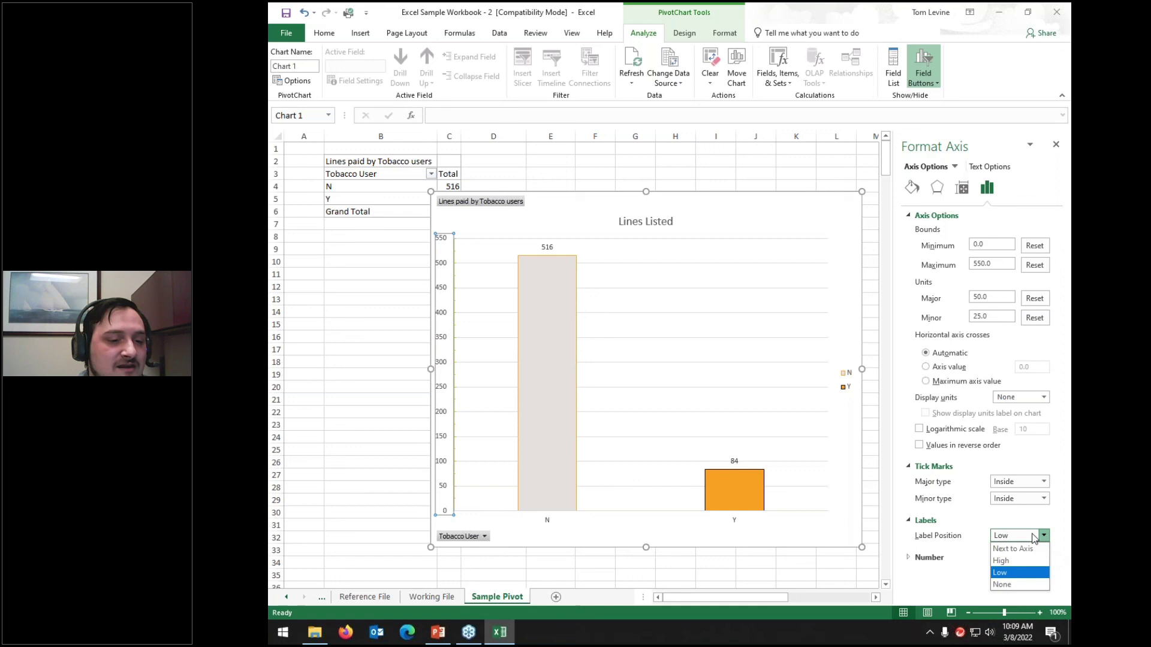
left_click(1014, 584)
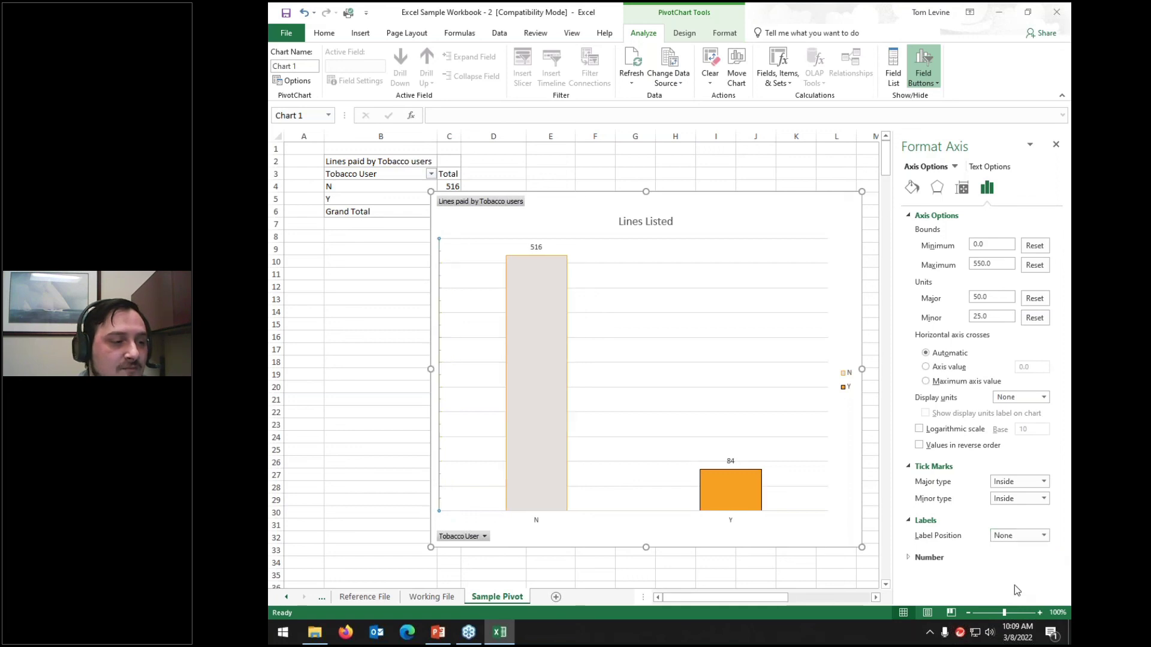
left_click(1029, 537)
left_click(1027, 546)
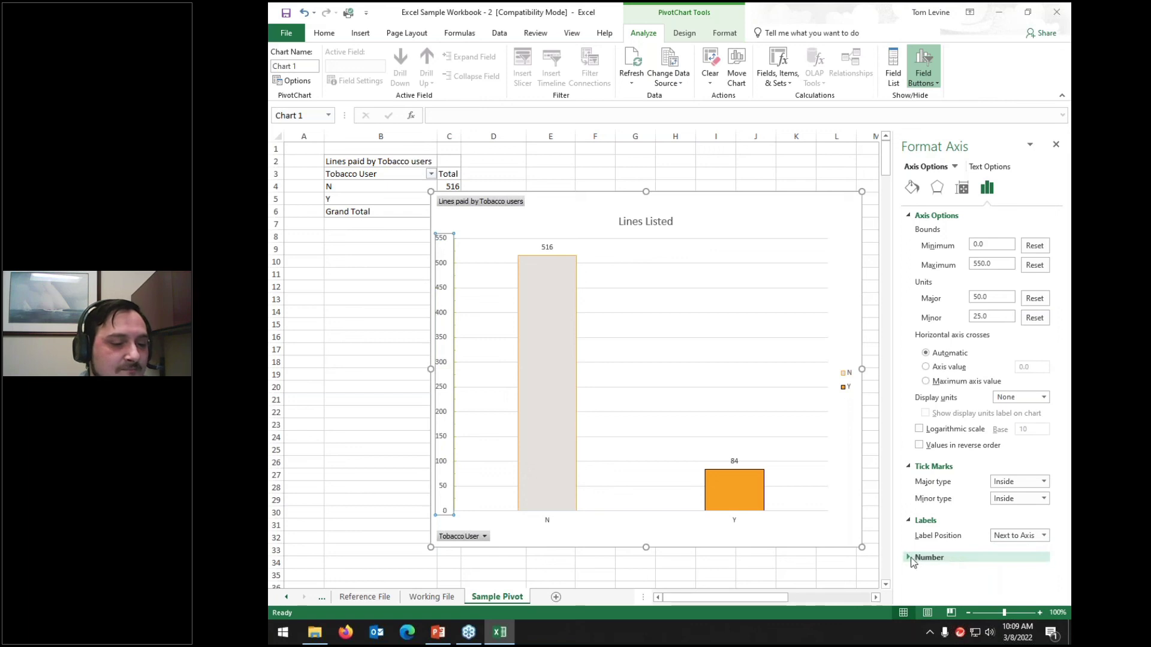
Try the Number category for the vertical axis values, then return the category to General
left_click(956, 557)
left_click(963, 523)
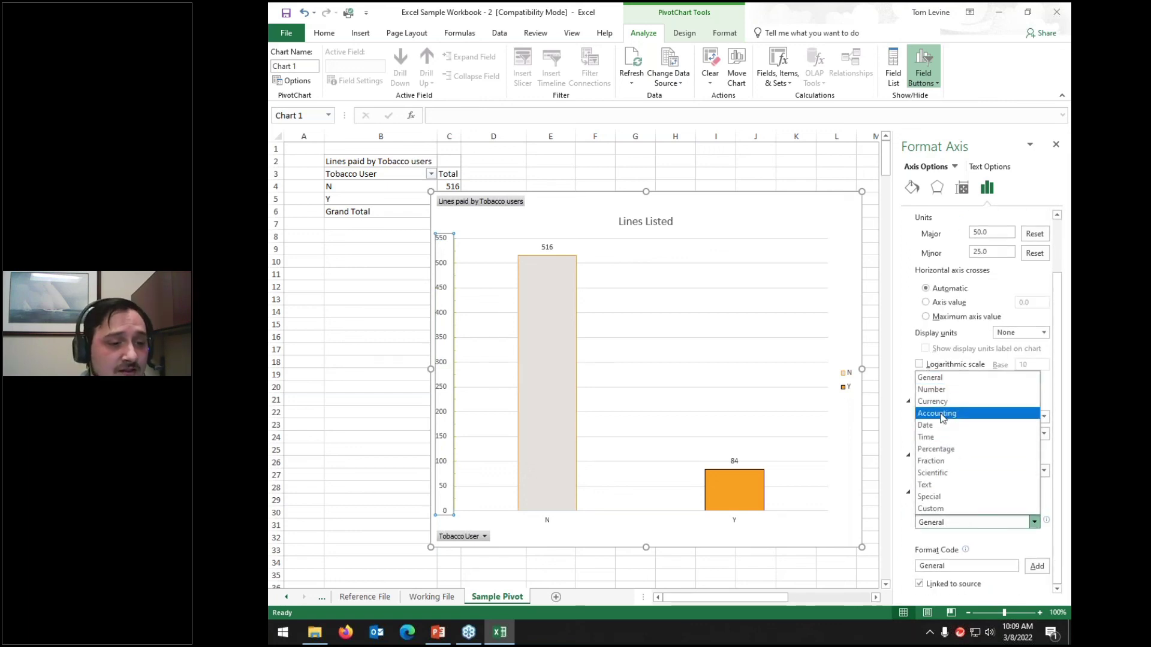
left_click(934, 390)
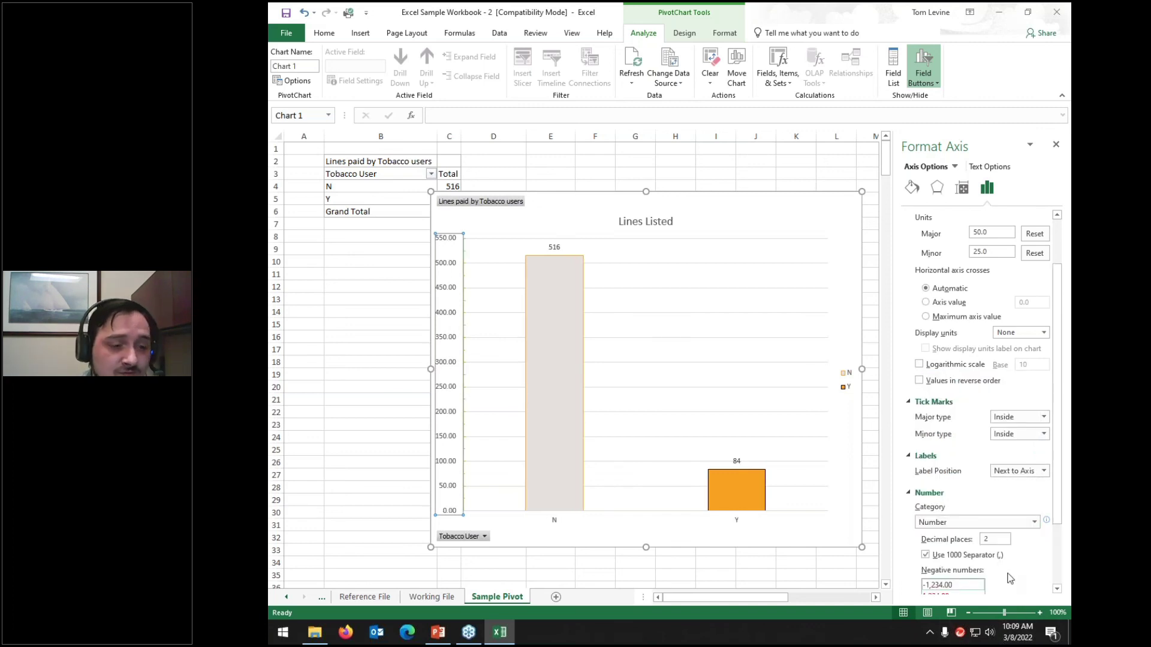
left_click(981, 524)
left_click(959, 378)
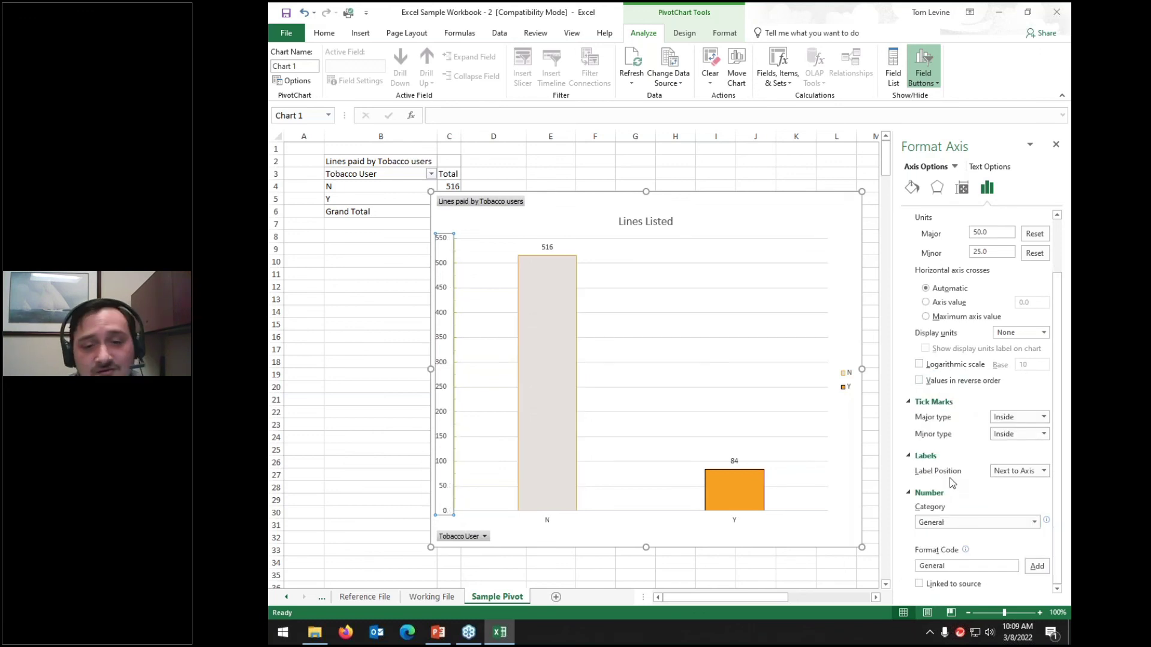
Move the column chart up and left so it starts beside row 2, and set the vertical axis's vertical alignment to Bottom
left_click(962, 188)
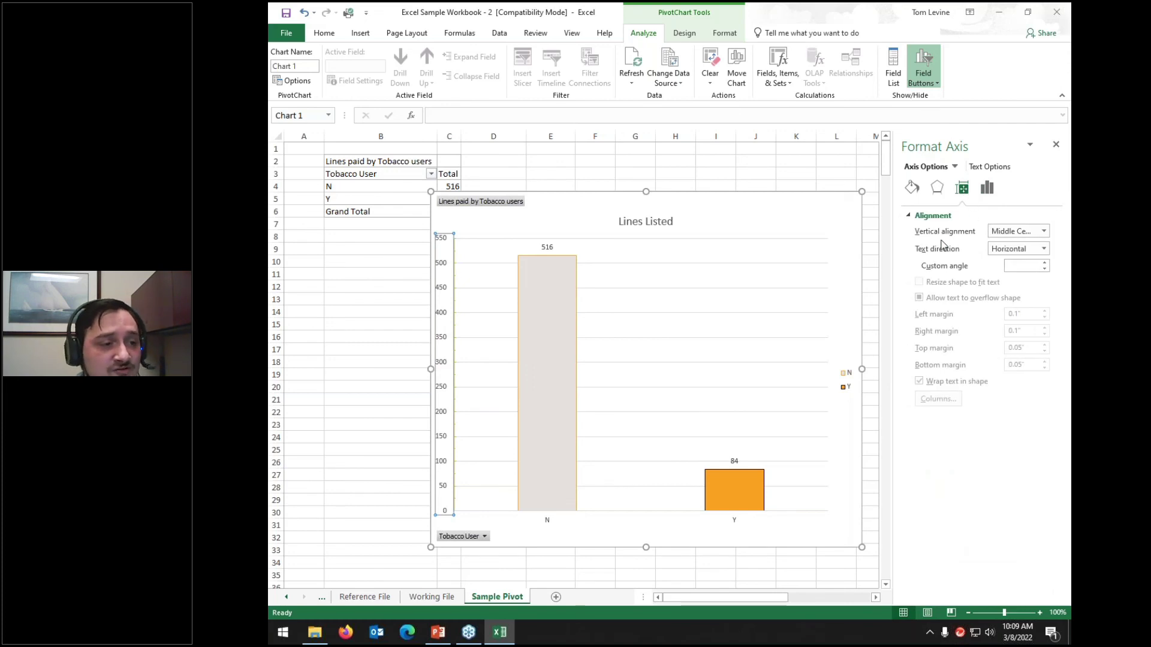
left_click_drag(709, 198, 639, 167)
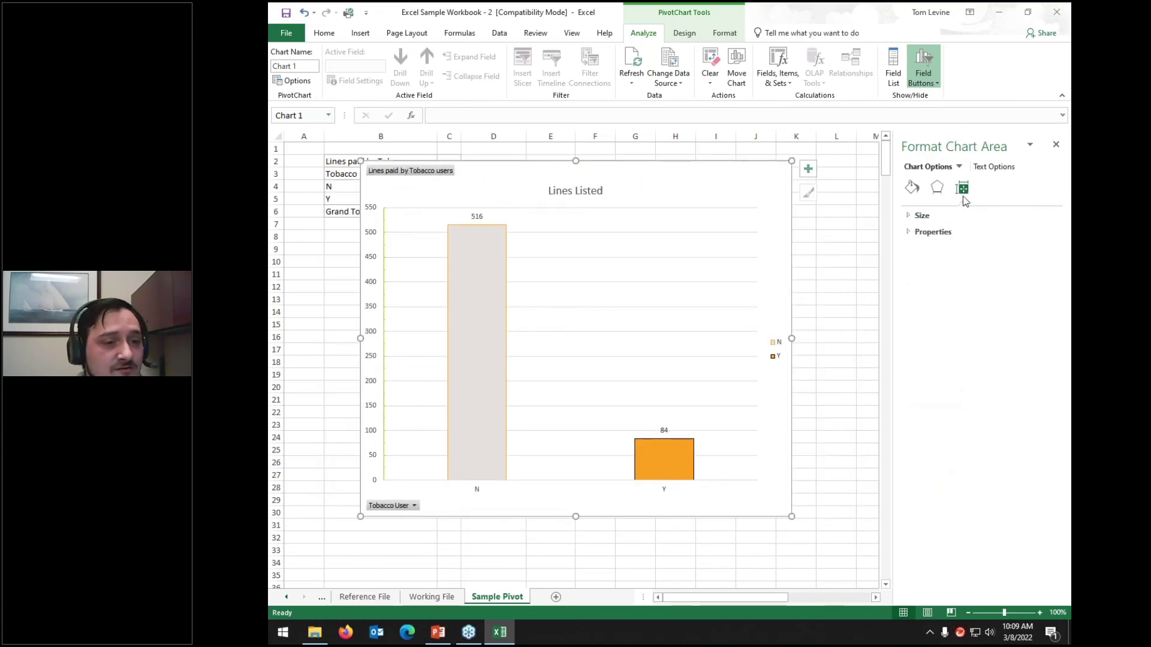
left_click(378, 262)
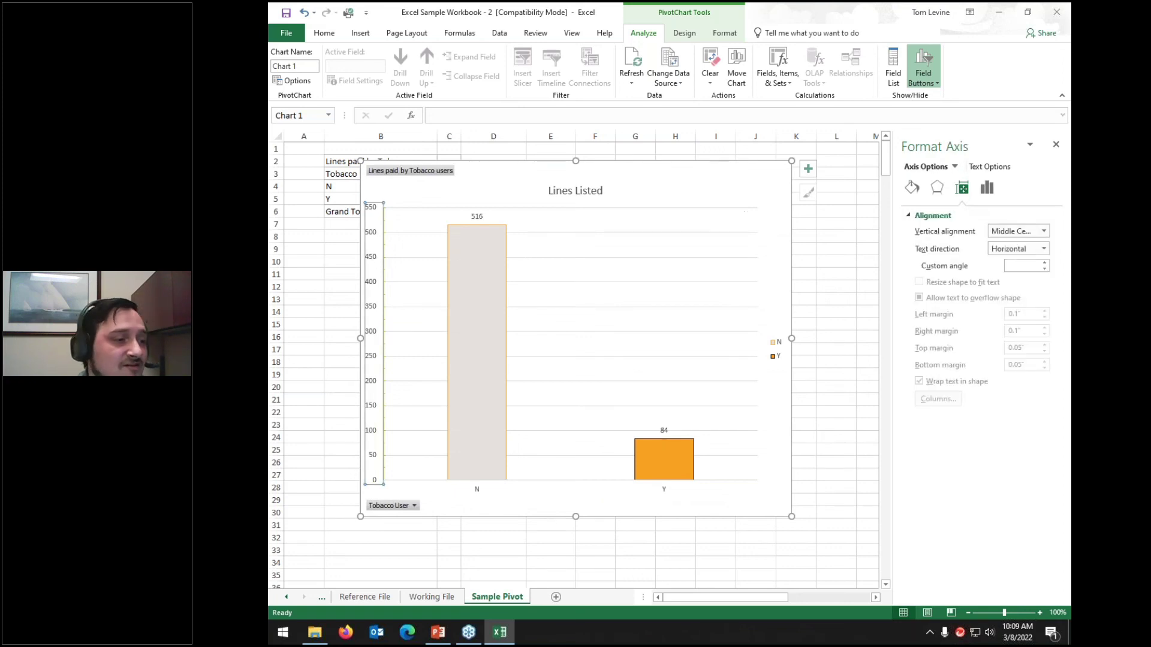
left_click(1009, 234)
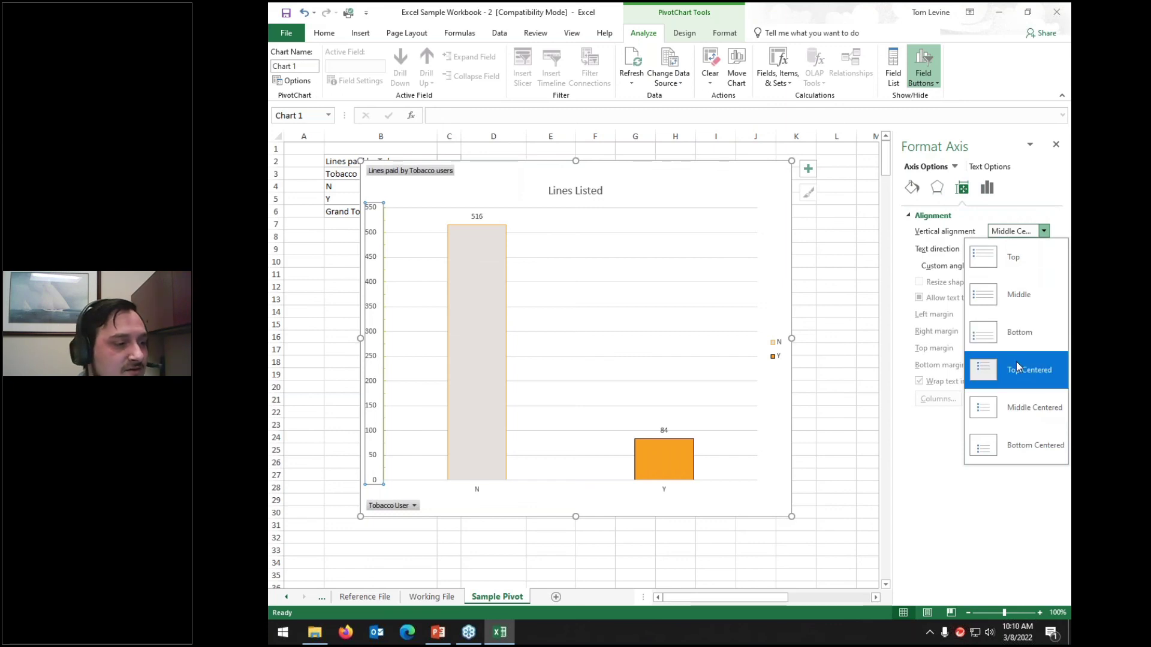
left_click(1015, 331)
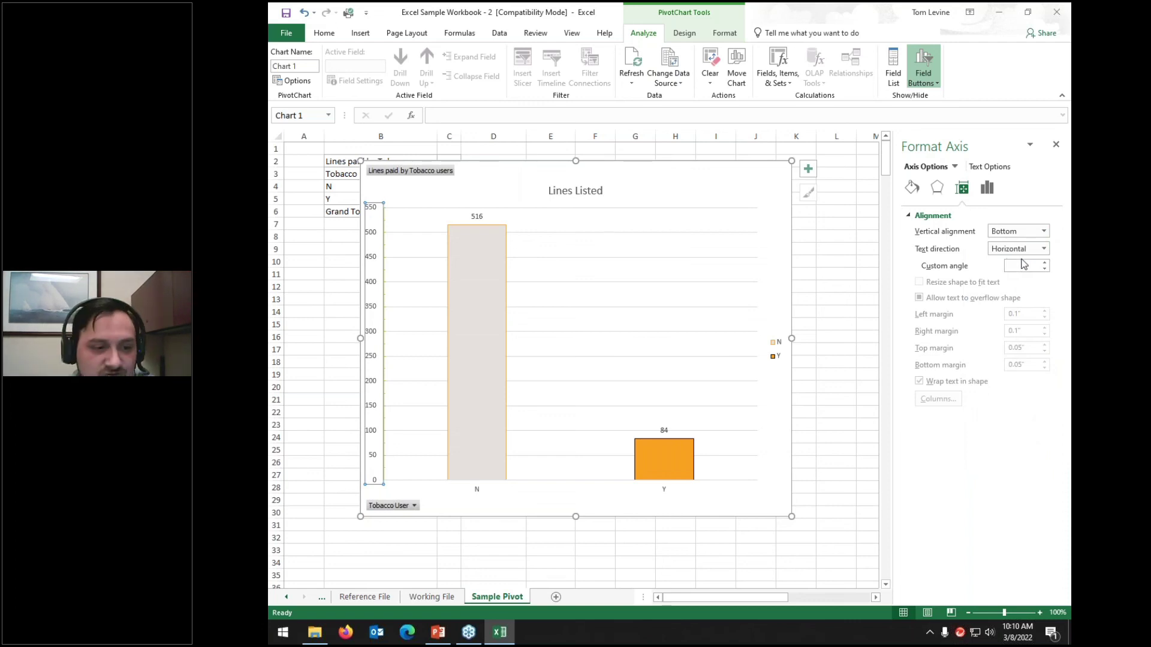
left_click(939, 189)
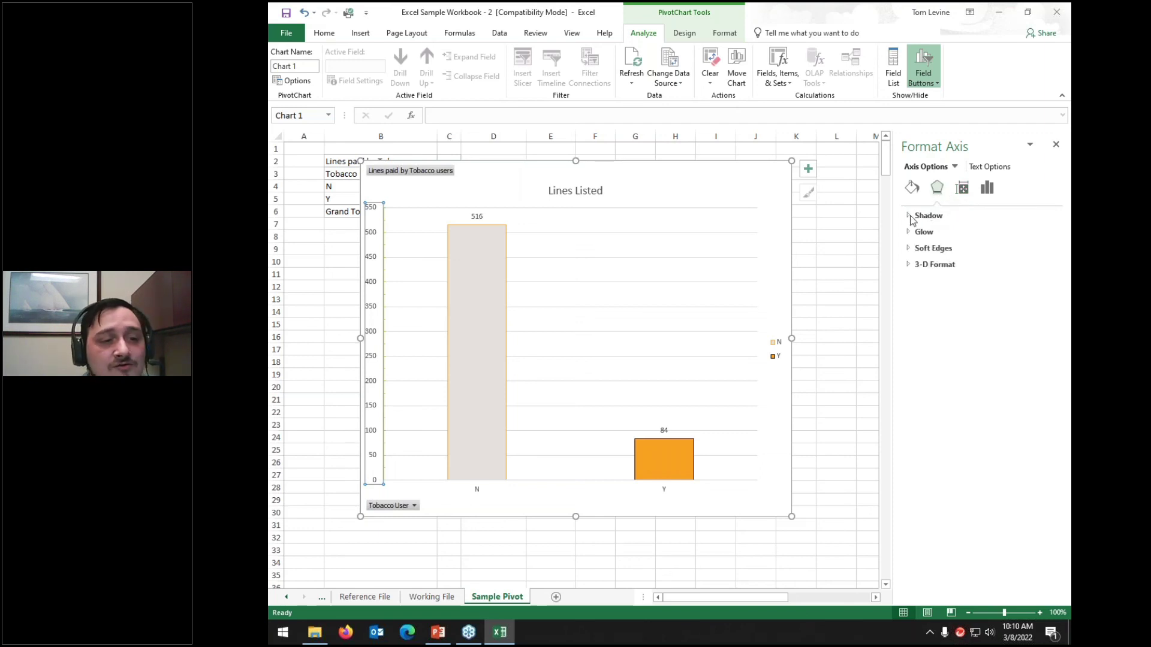
left_click(910, 217)
left_click(912, 188)
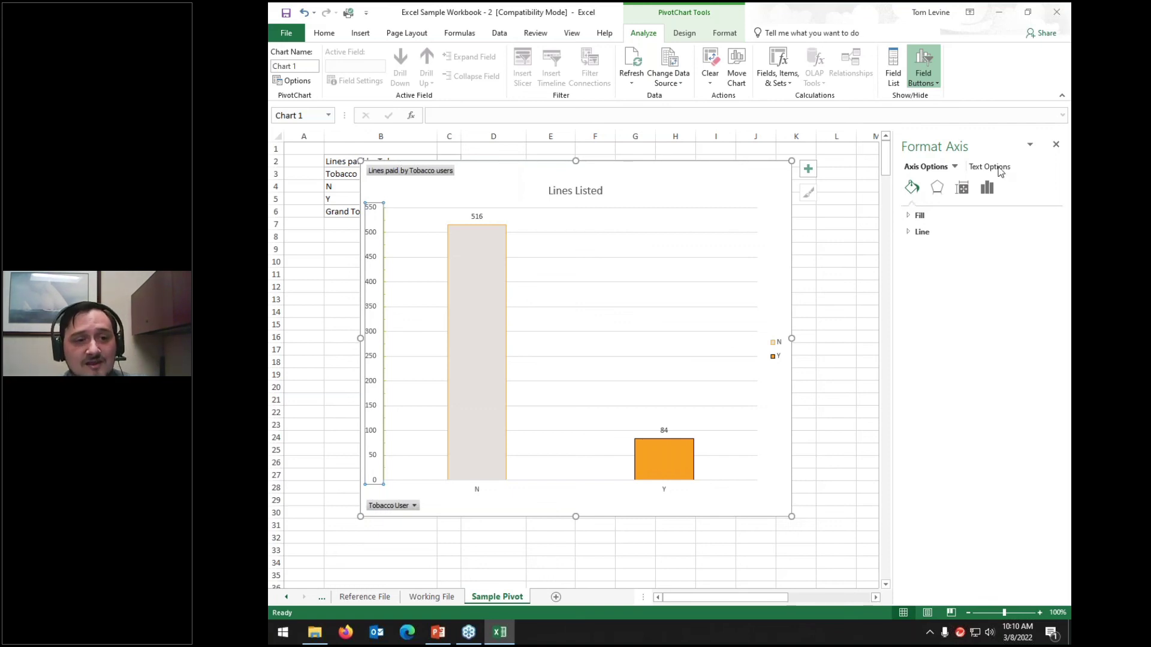
Close the axis formatting pane and show the field list for the PivotChart
left_click(1056, 144)
left_click(745, 264)
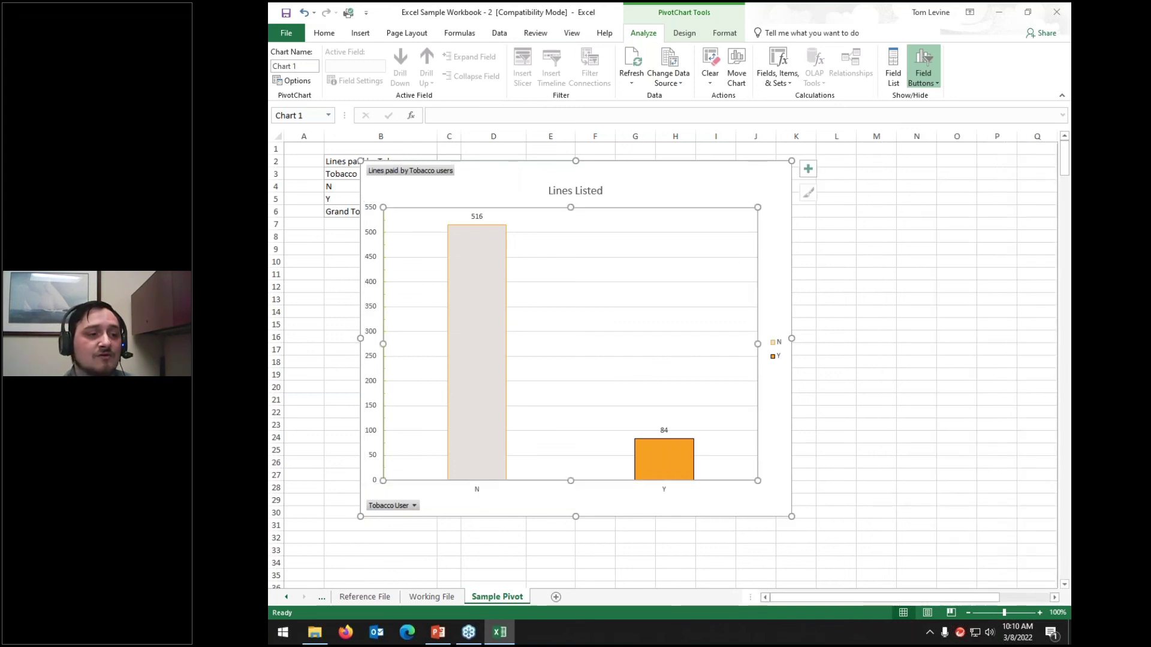
left_click(893, 67)
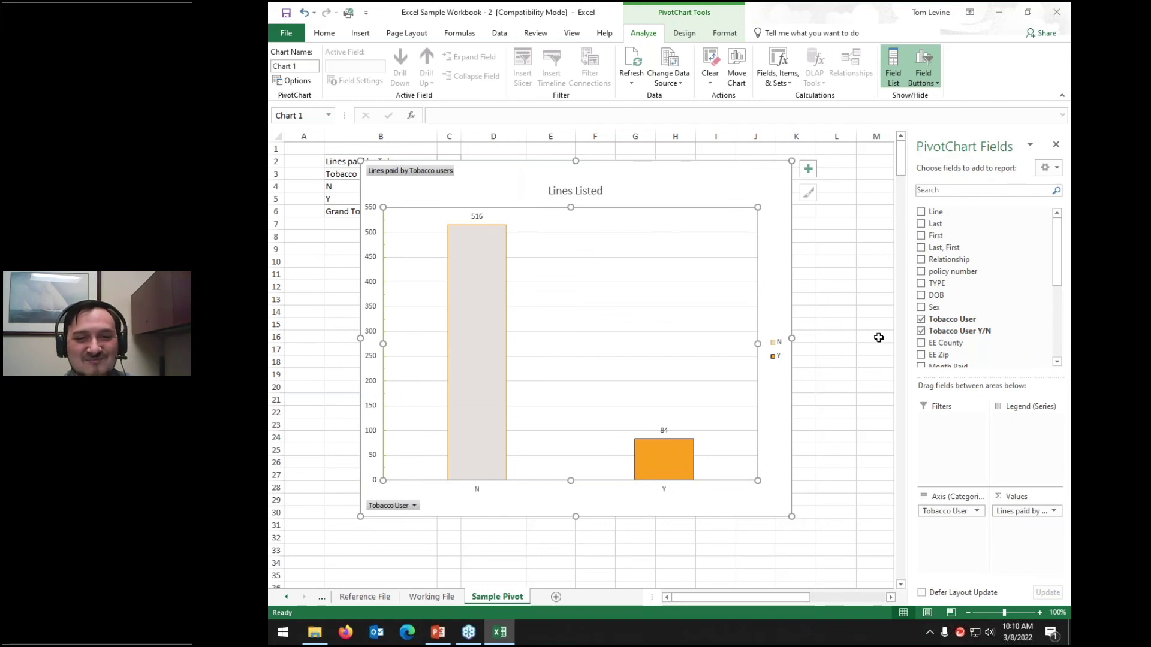
Switch to the PowerPoint slide show at the "Questions?" slide
key("alt+Tab")
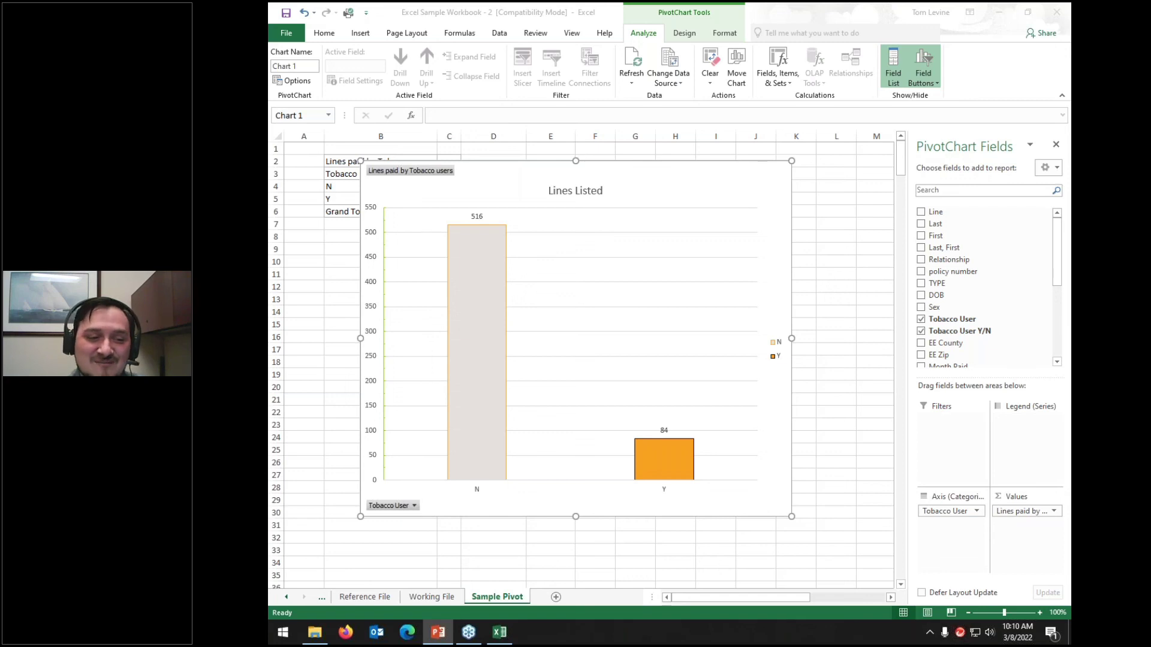
key("alt+Tab")
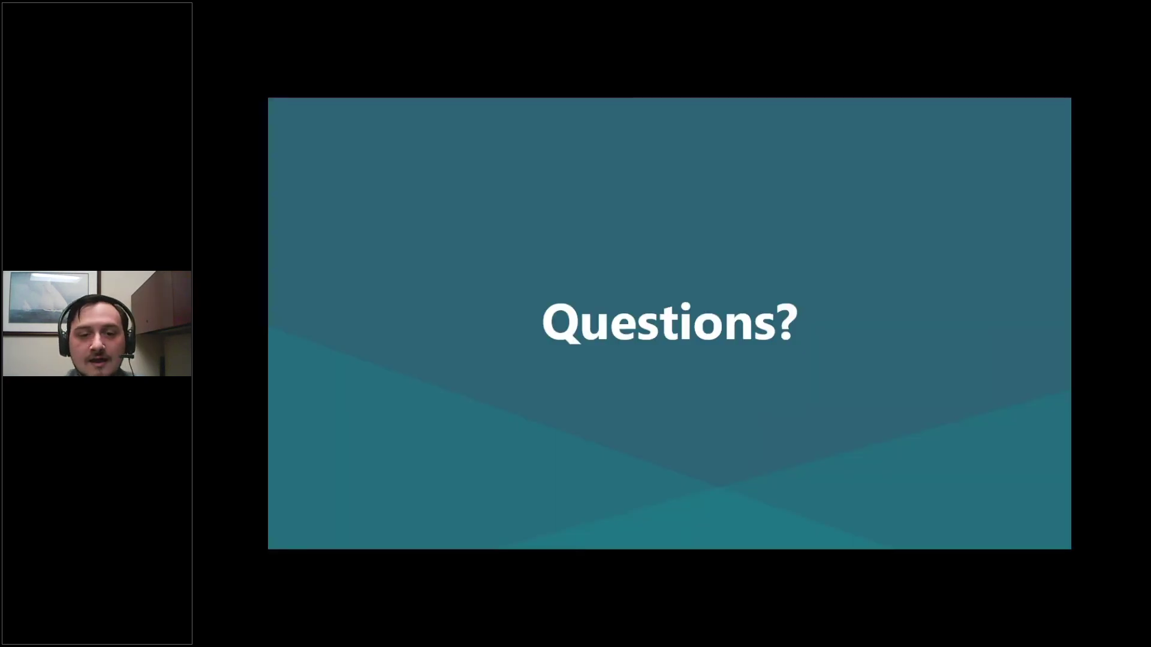